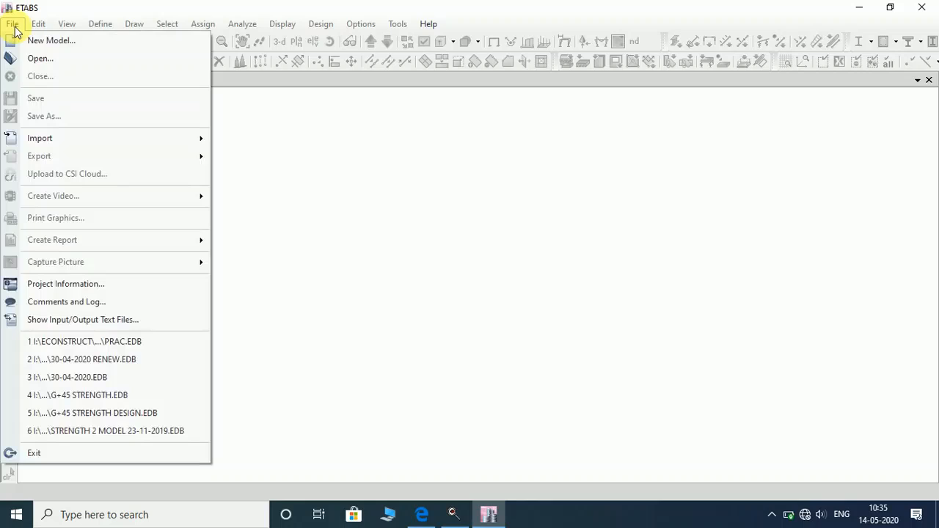
Choose File > New Model to start a new untitled model.
click(43, 40)
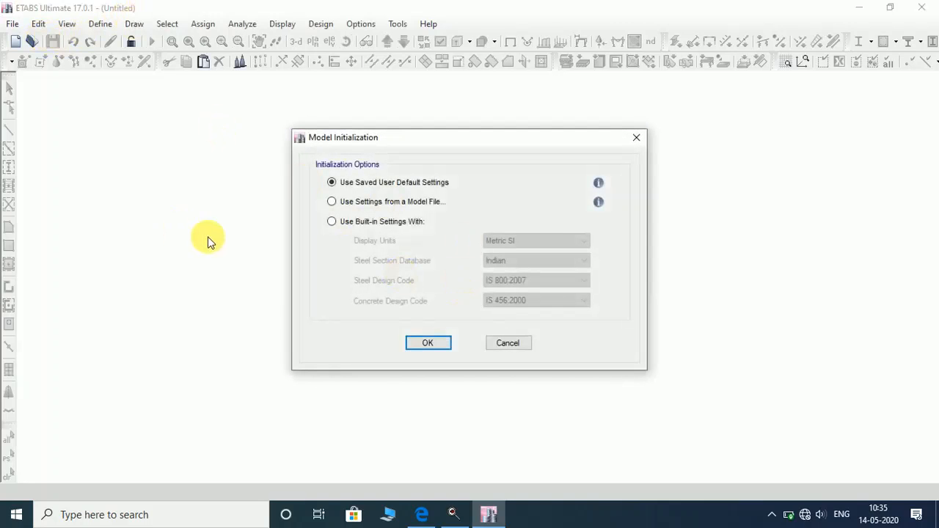
Use built-in settings: Metric SI units, Indian sections, IS 800:2007 and IS 456:2000 codes.
click(330, 223)
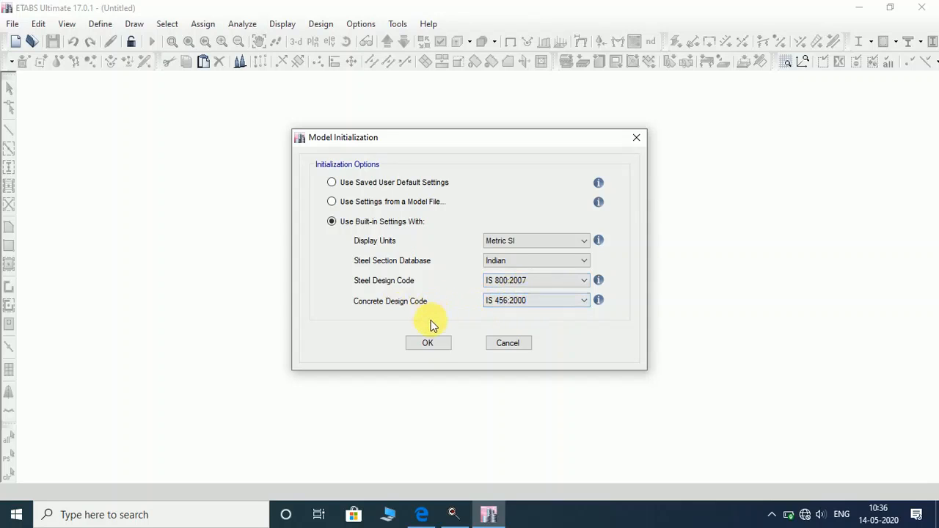
click(428, 344)
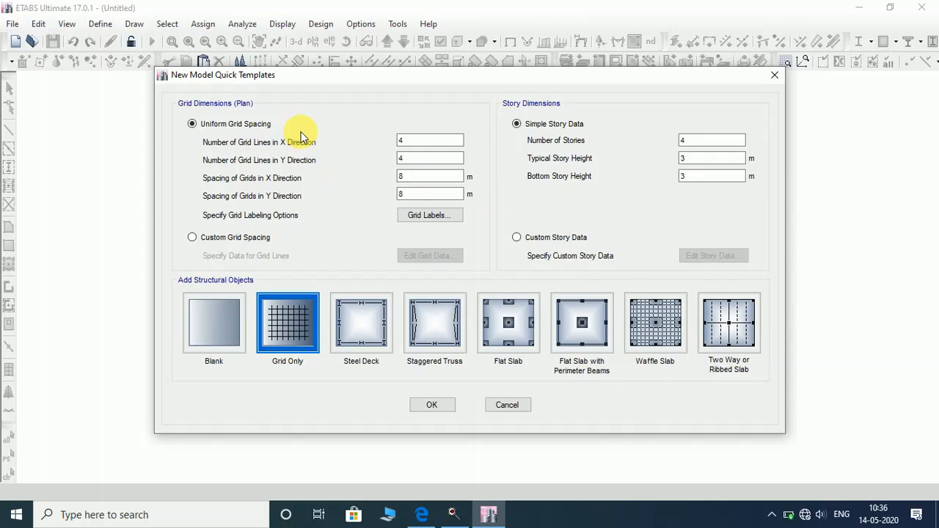
Set the template to 6 m X and Y grid spacing and 23 stories, Grid Only.
click(419, 159)
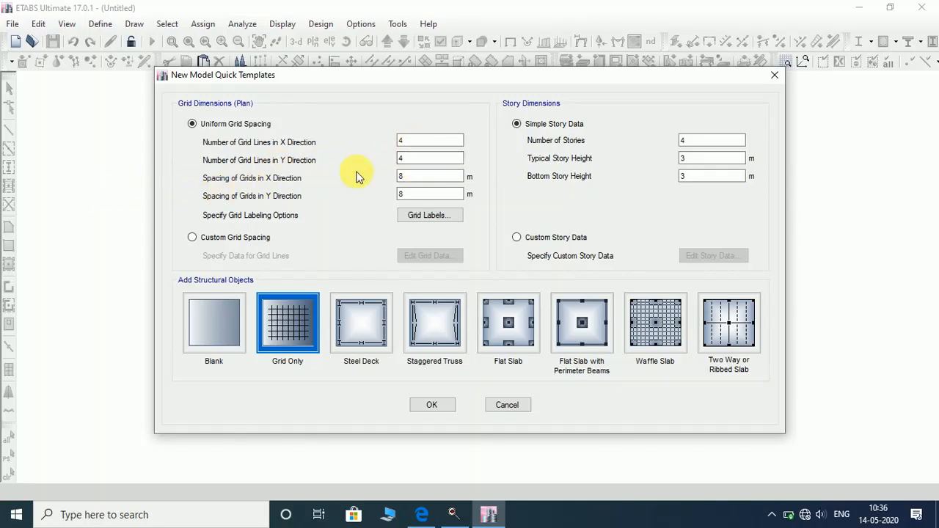
double_click(416, 178)
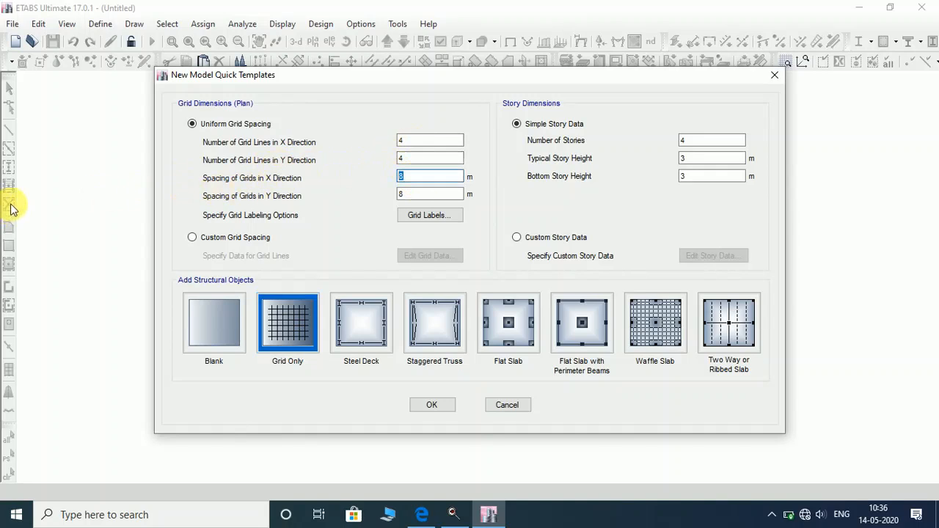
text(6)
double_click(402, 193)
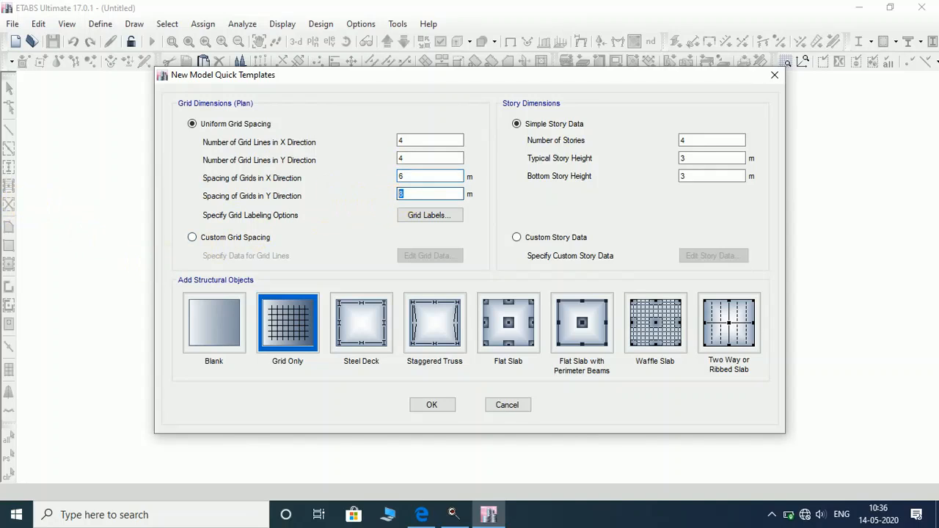
text(6)
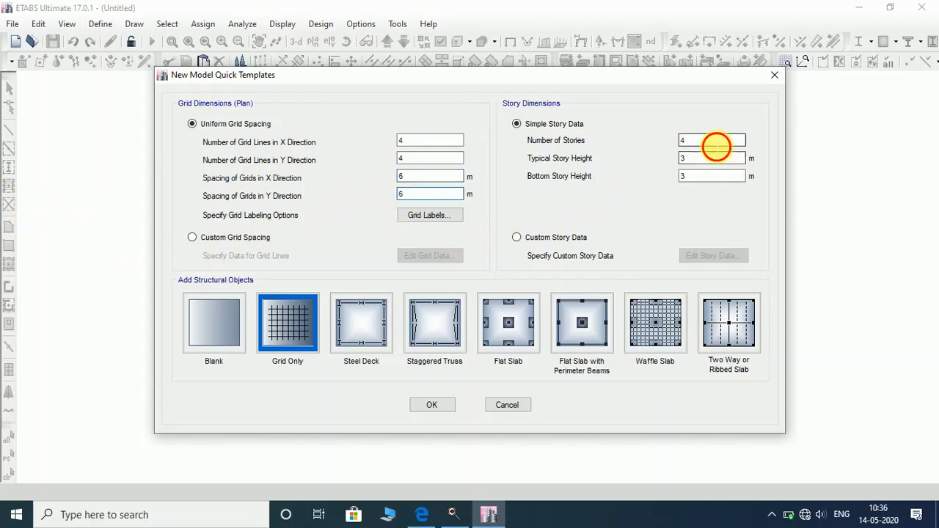
double_click(711, 141)
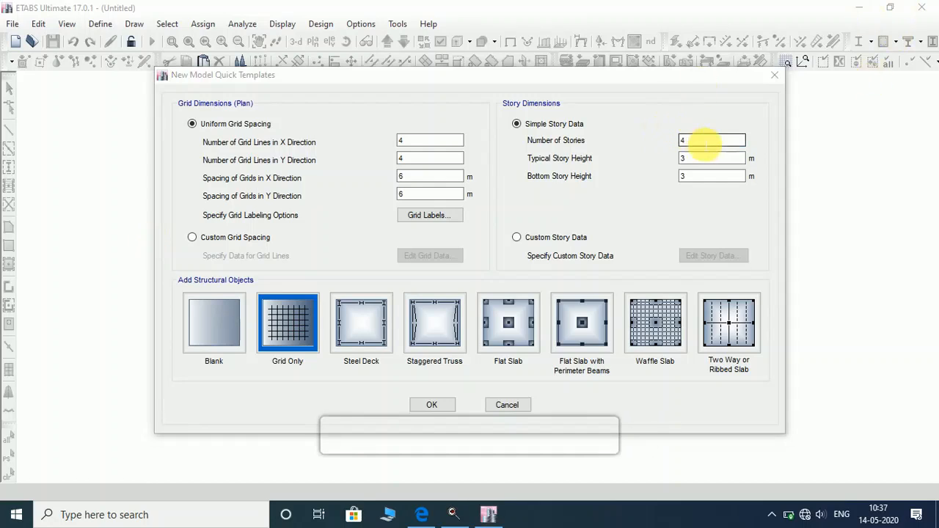
drag(704, 143, 581, 161)
text(23)
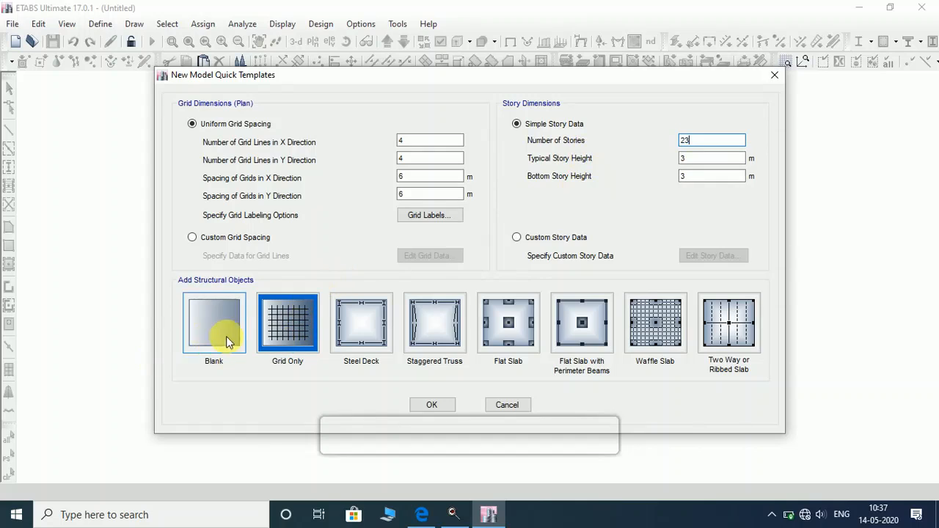
click(433, 406)
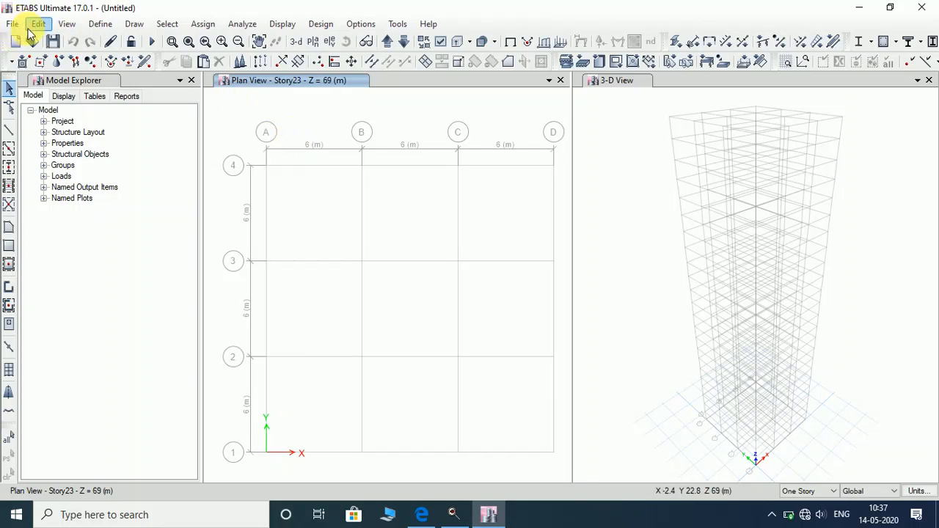
Show the Story Data table through Edit Stories and Grid Systems.
click(37, 24)
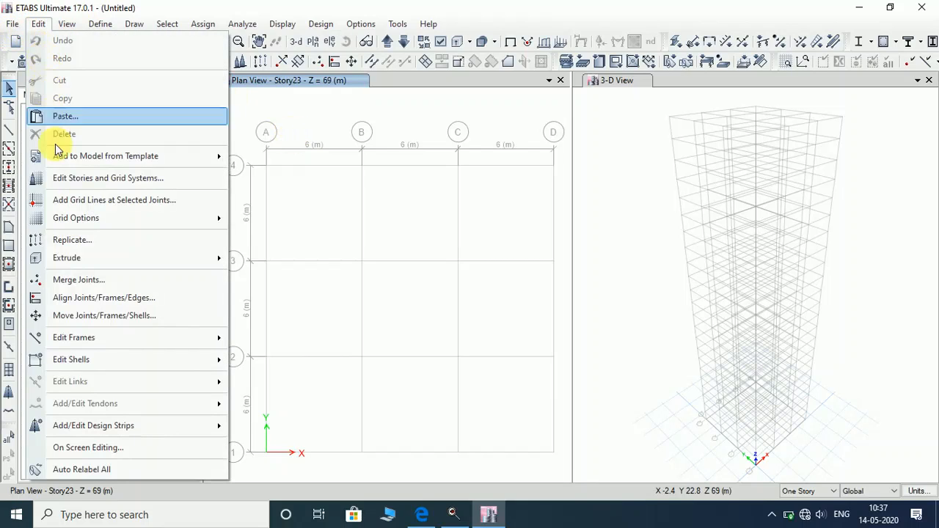
click(76, 180)
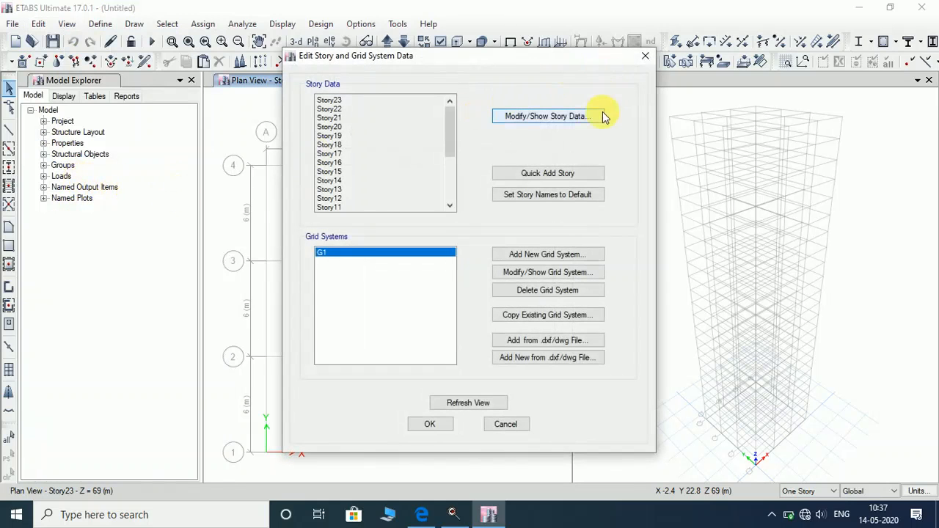
click(596, 118)
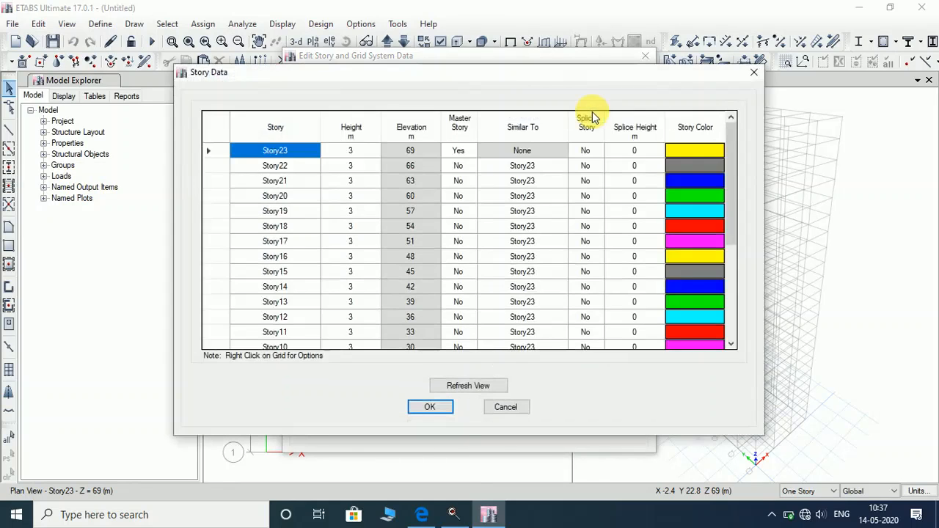
Make Story8 a master story.
scroll(415, 187, down, 4)
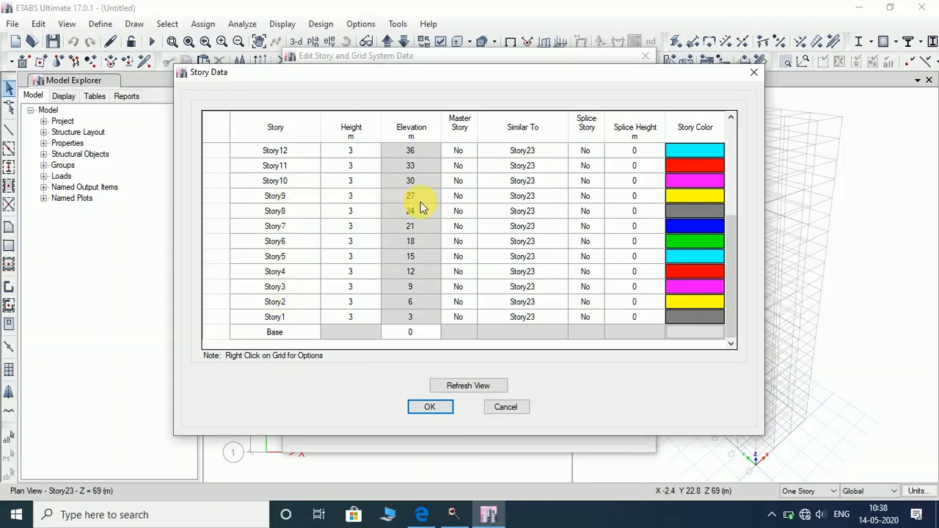
click(457, 211)
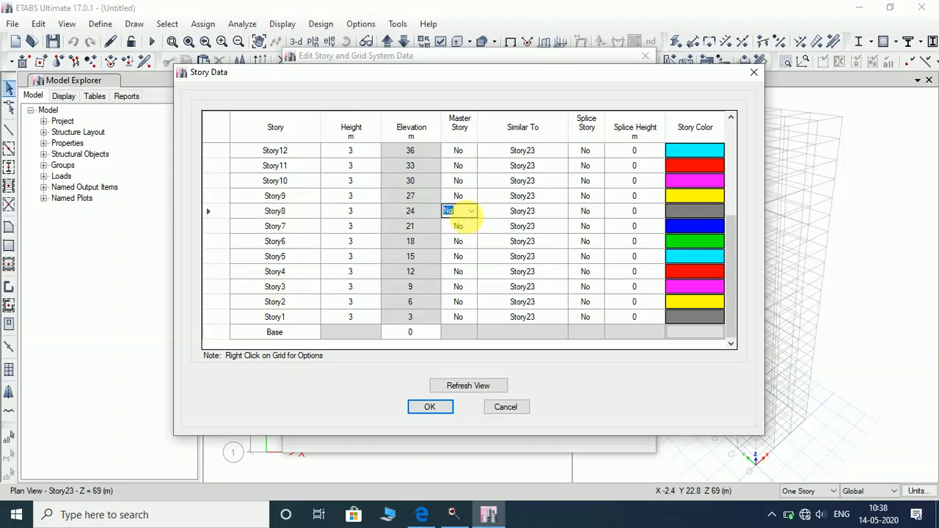
click(471, 212)
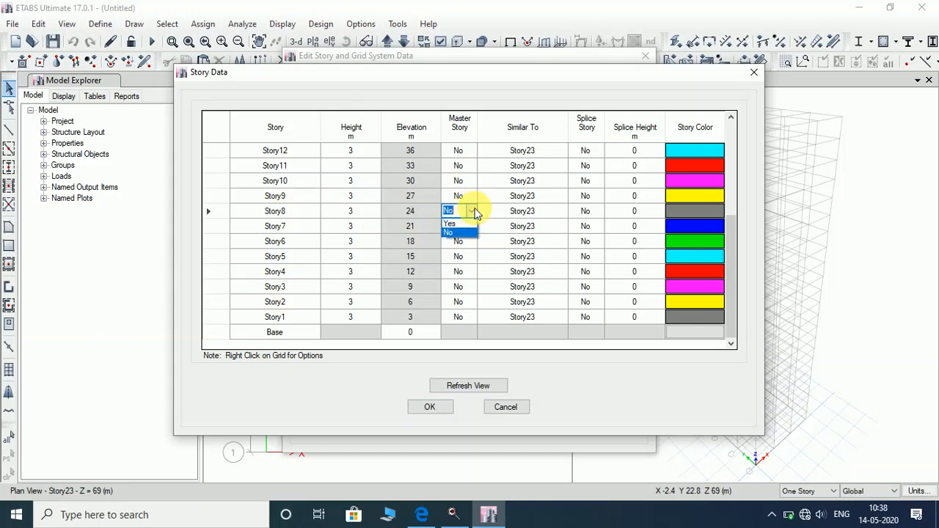
click(451, 223)
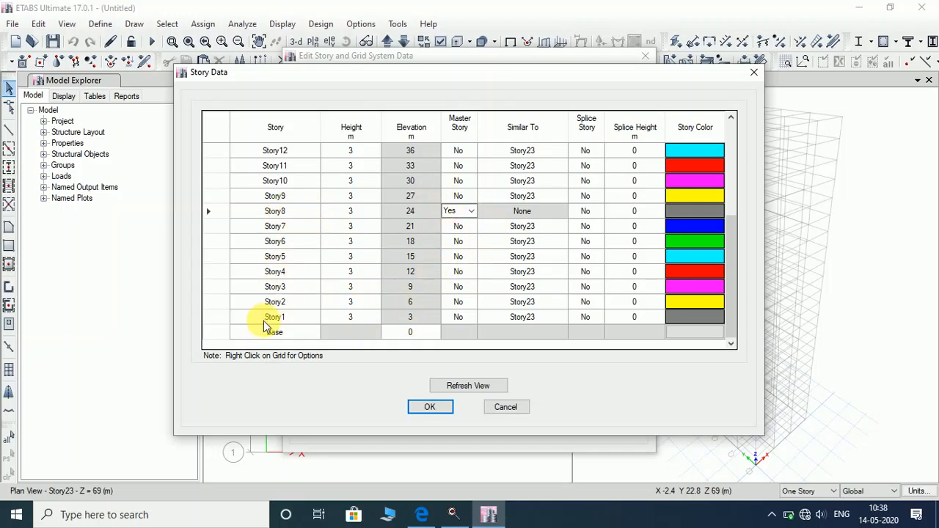
Set Story7, Story6, Story5 and Story4 similar to Story8.
click(551, 227)
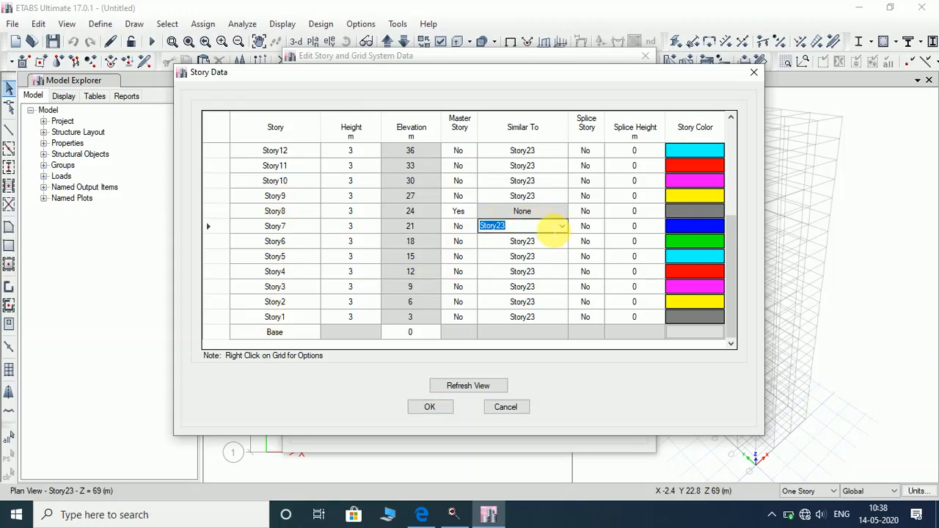
click(561, 226)
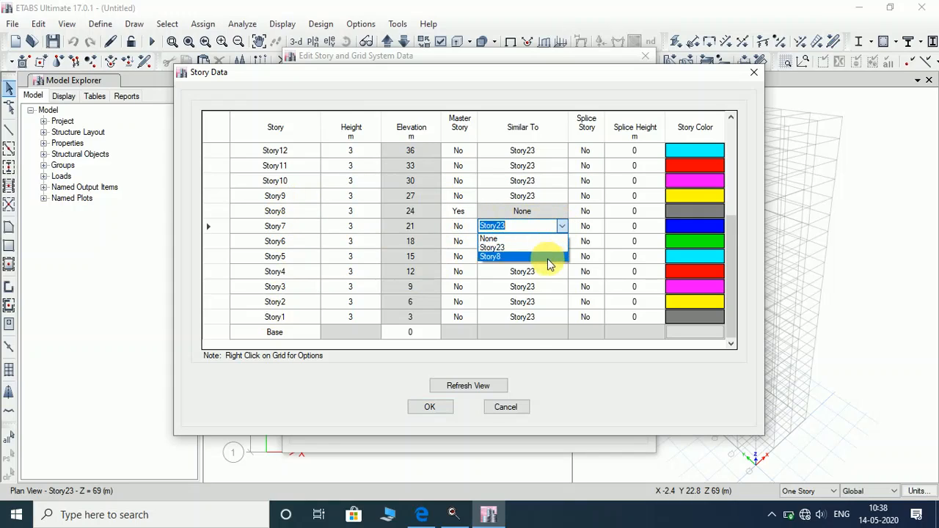
click(547, 256)
click(561, 241)
click(562, 241)
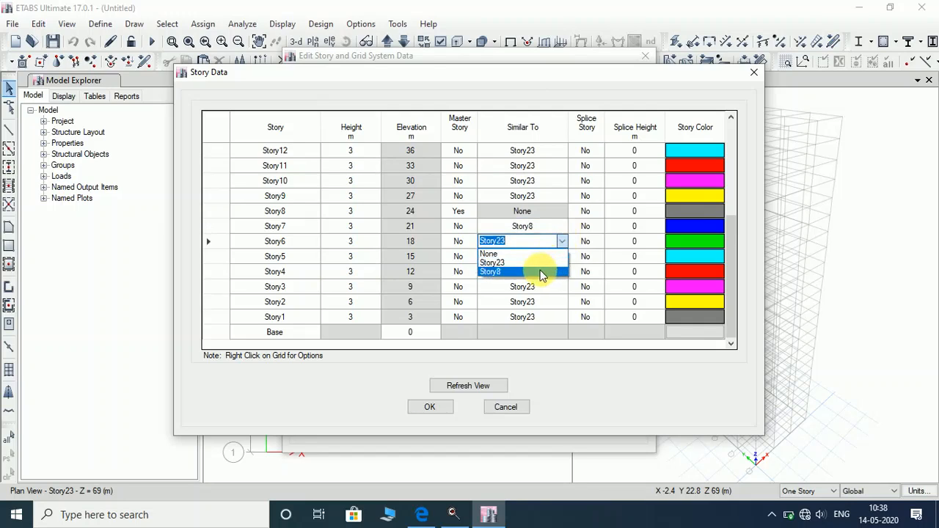
click(543, 272)
click(561, 257)
click(561, 257)
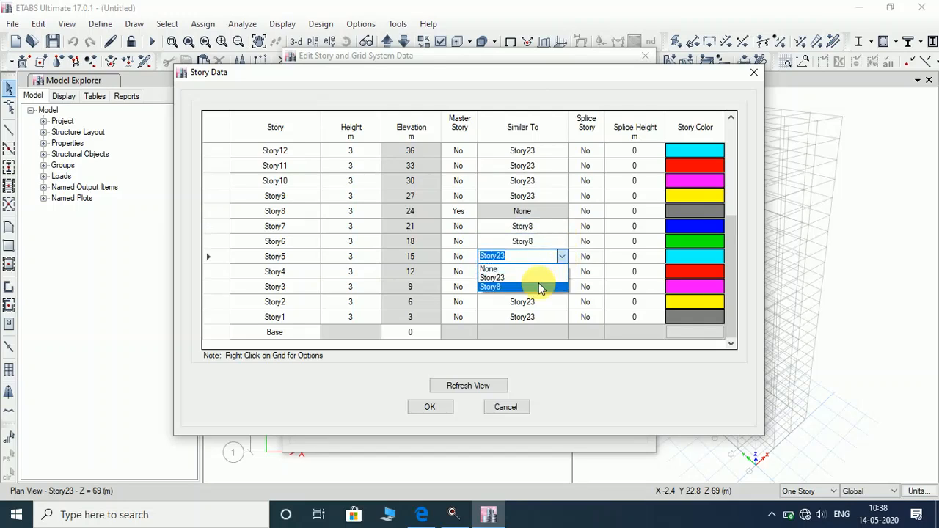
click(534, 288)
click(561, 271)
click(562, 271)
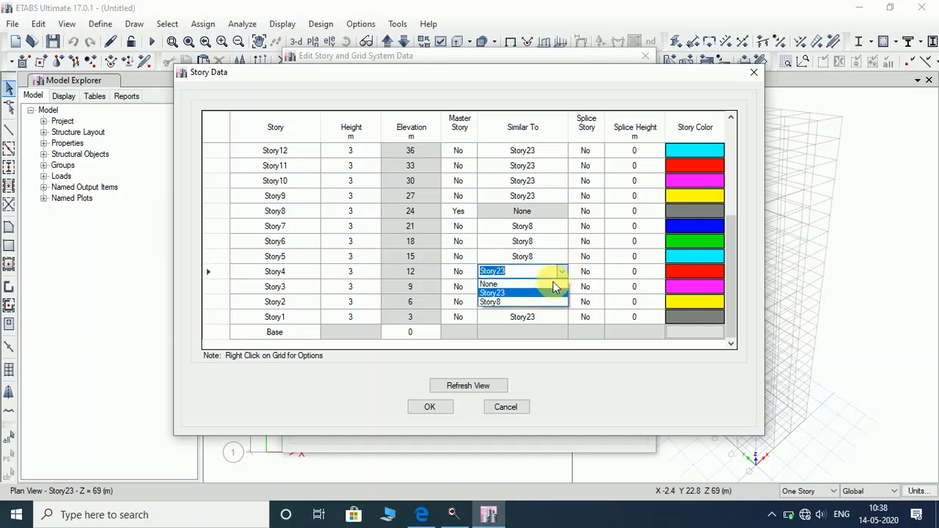
click(543, 302)
Set Story3, Story2 and Story1 similar to Story8.
click(561, 286)
click(561, 286)
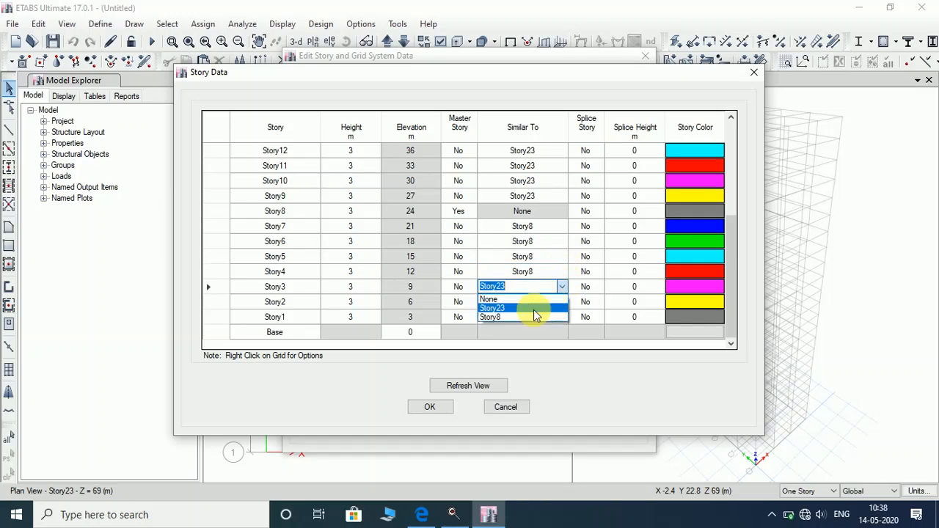
click(532, 317)
click(561, 302)
click(561, 302)
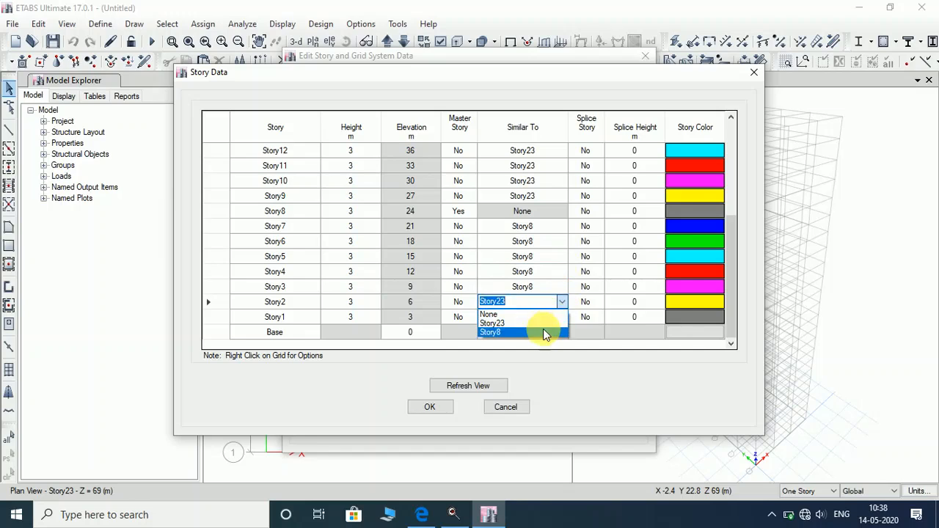
click(543, 332)
click(559, 317)
click(559, 317)
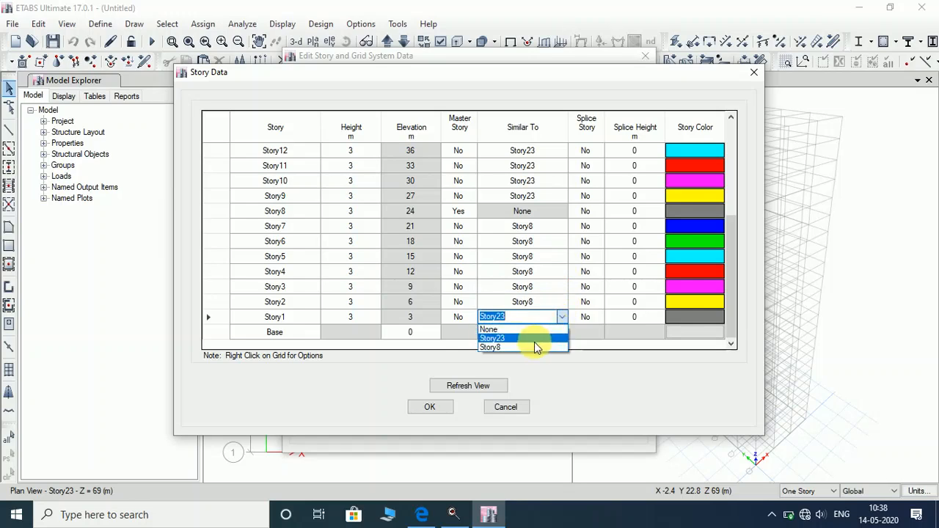
click(532, 348)
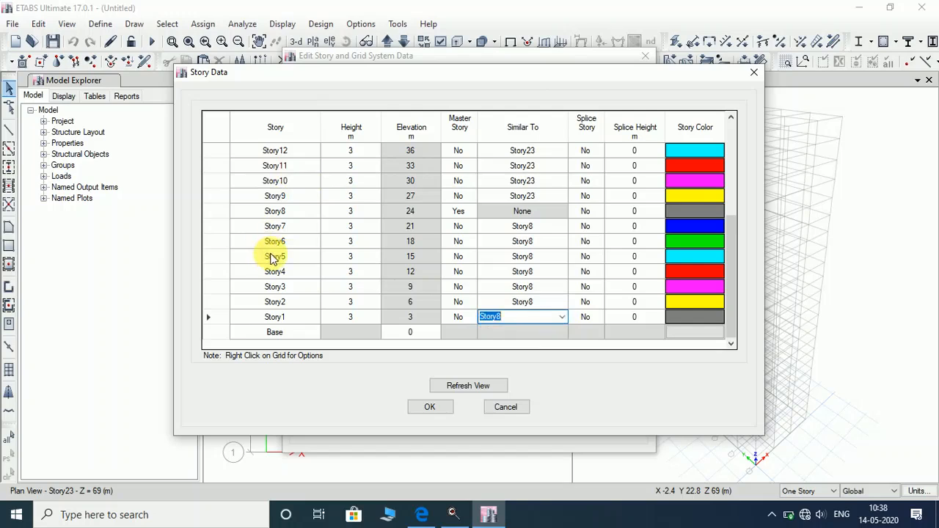
scroll(494, 236, up, 2)
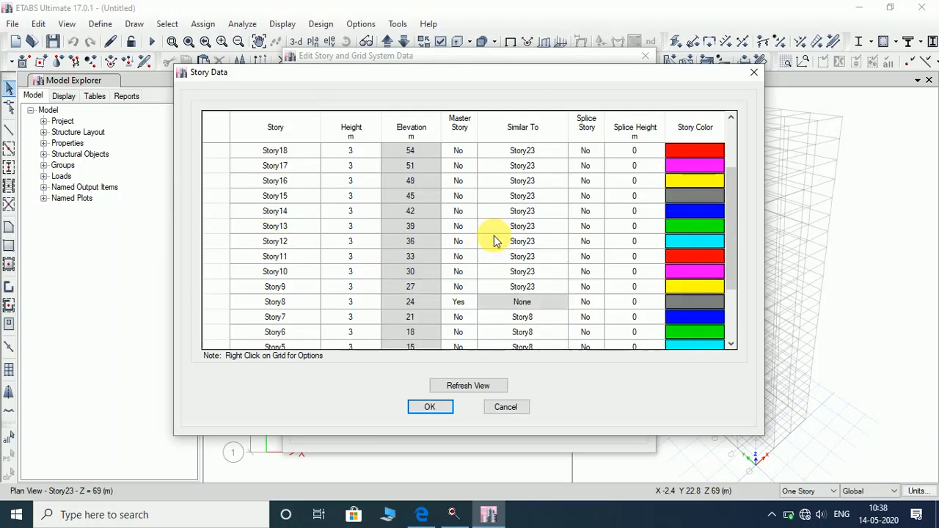
Make Story14 a master story.
scroll(494, 236, up, 1)
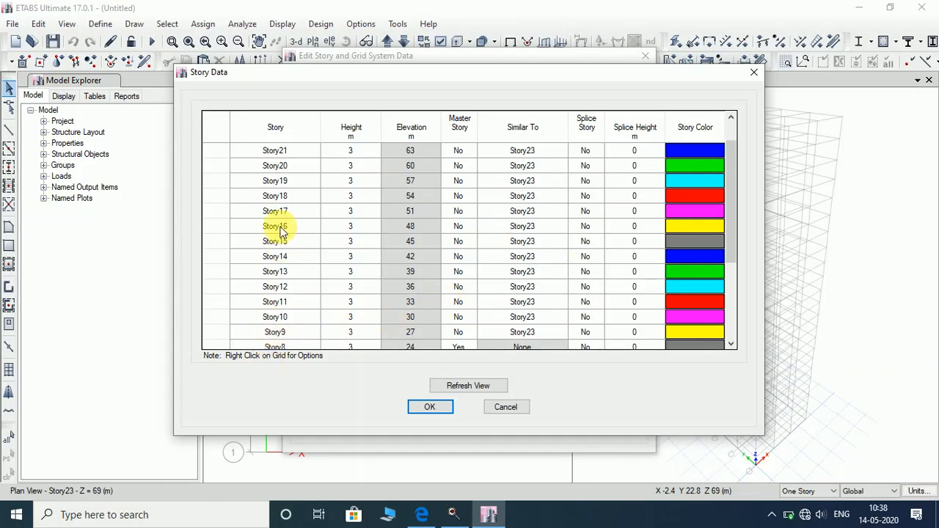
click(298, 260)
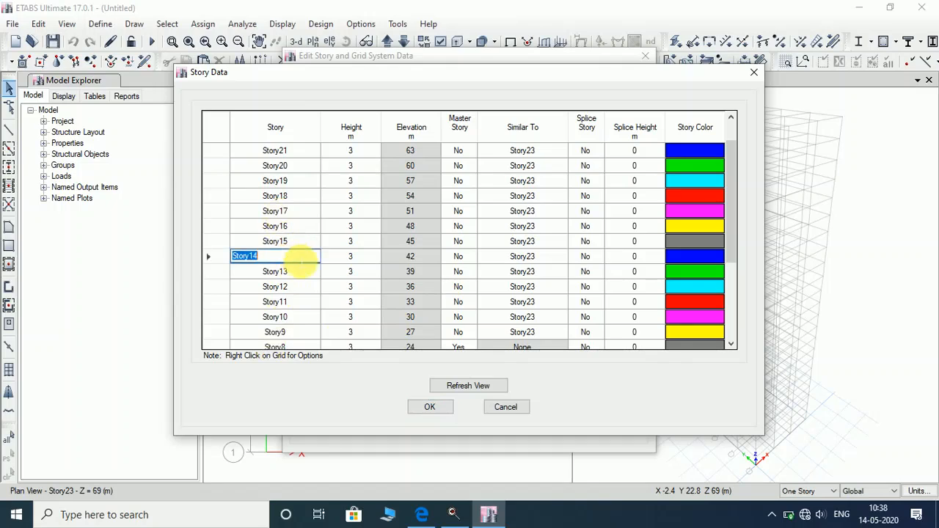
click(474, 257)
click(457, 272)
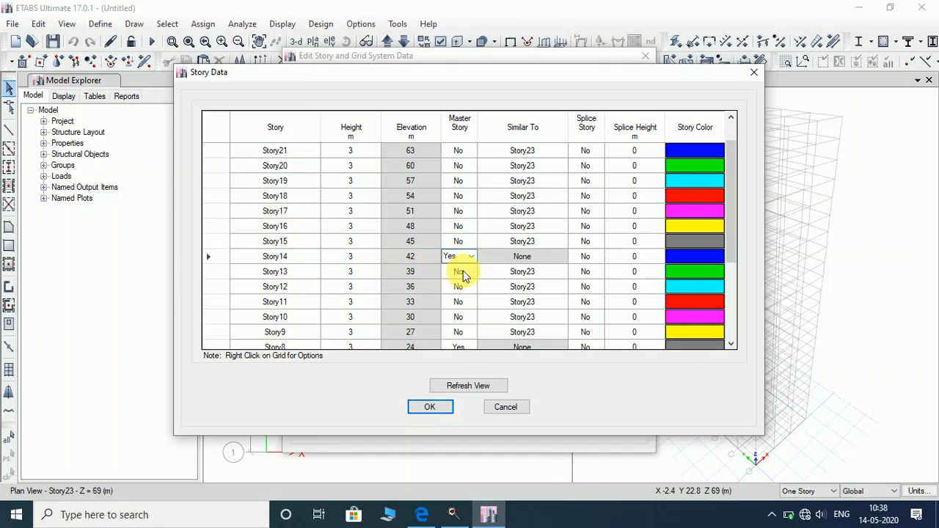
Set Story13, Story12, Story11 and Story10 similar to Story14.
click(552, 272)
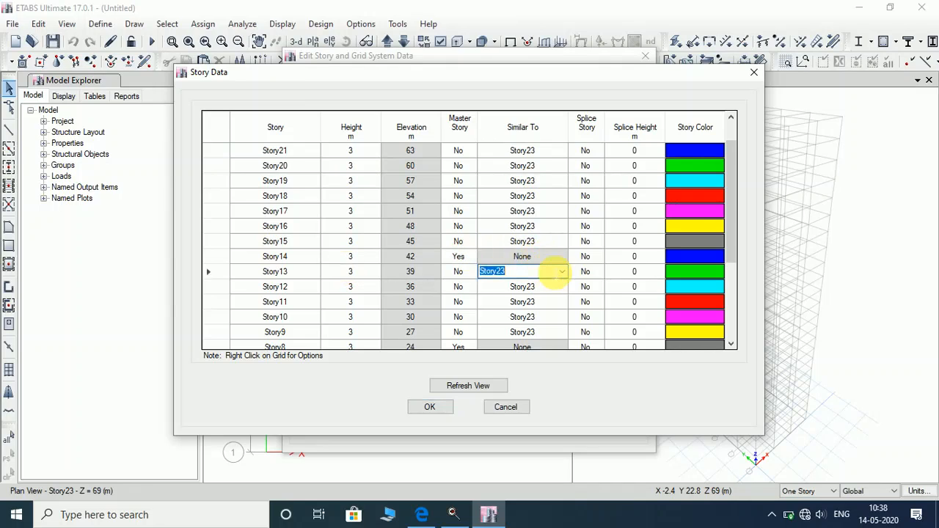
click(562, 273)
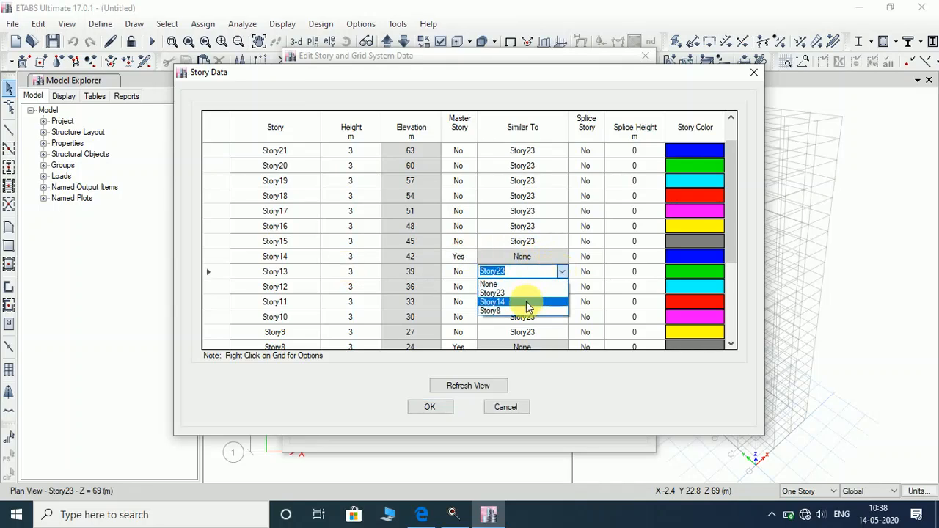
click(526, 302)
click(565, 286)
click(563, 286)
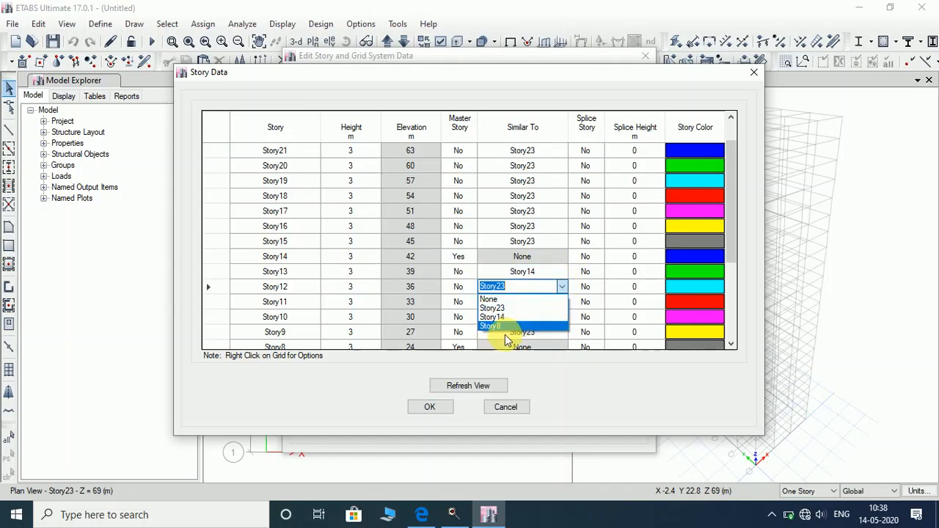
click(504, 316)
click(561, 302)
click(561, 301)
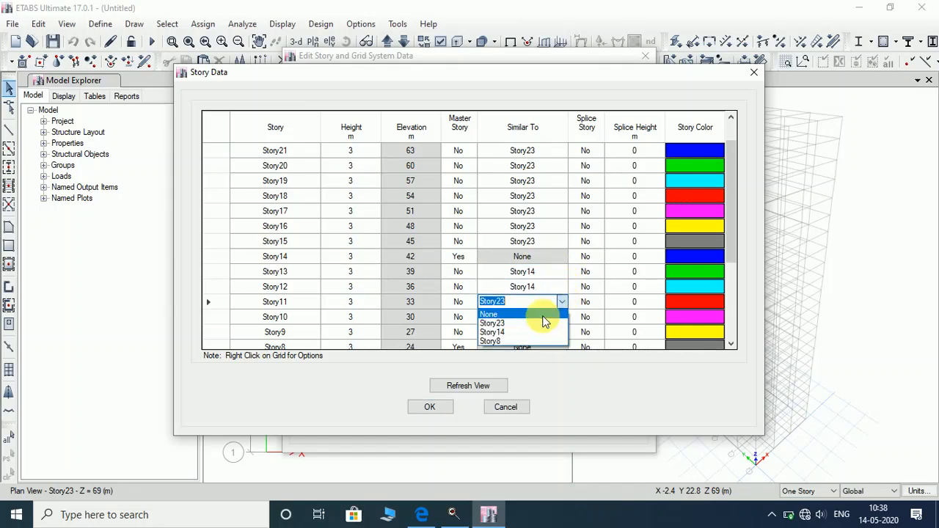
click(528, 330)
click(563, 317)
click(565, 317)
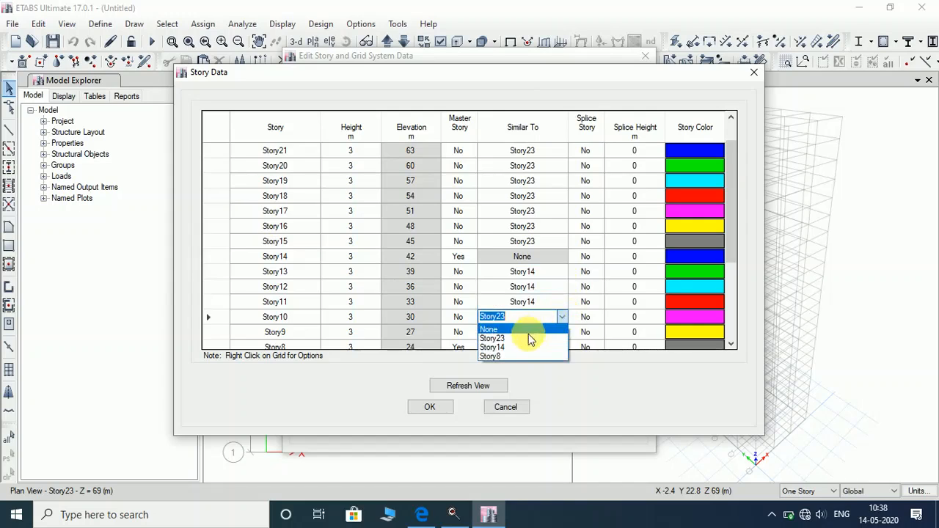
click(528, 346)
Set Story9 similar to Story14 and check Story14's similar-to stays None.
scroll(522, 201, down, 1)
scroll(522, 202, down, 1)
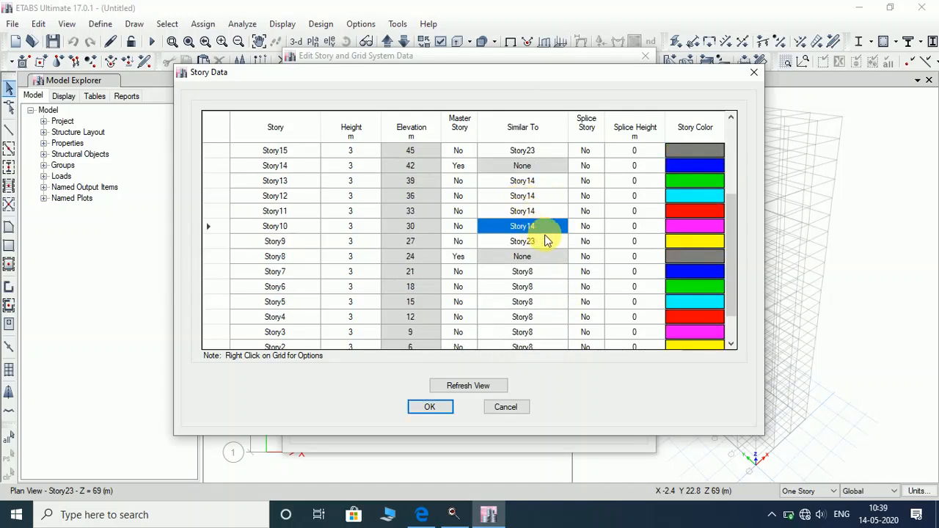
click(559, 243)
click(561, 242)
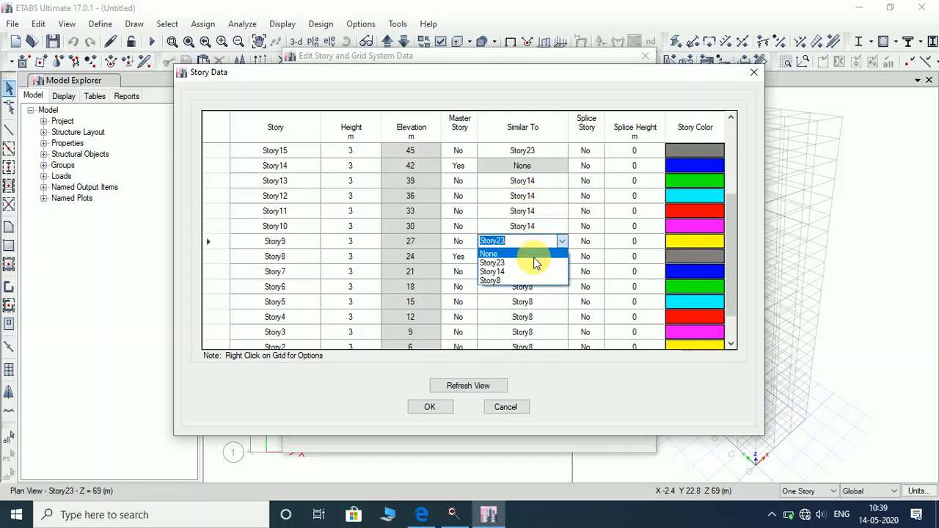
click(528, 271)
scroll(433, 240, up, 1)
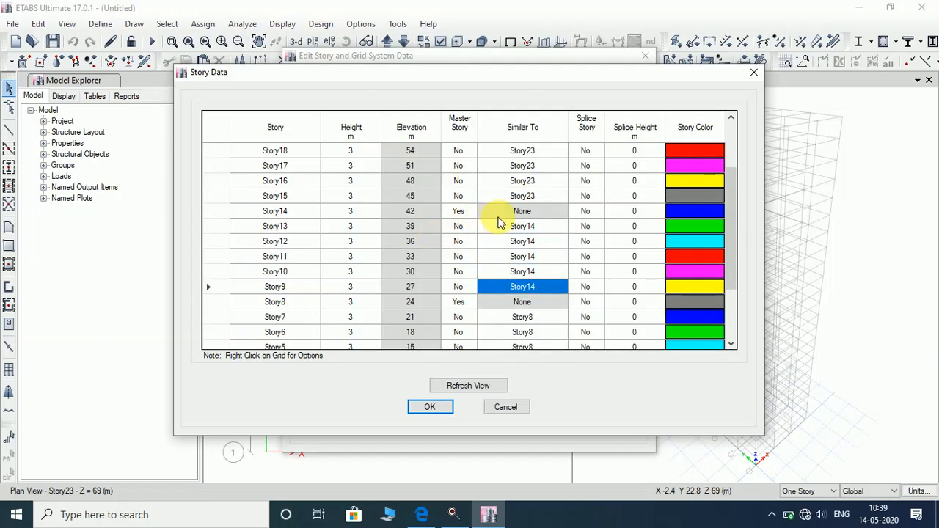
click(503, 213)
scroll(433, 223, up, 1)
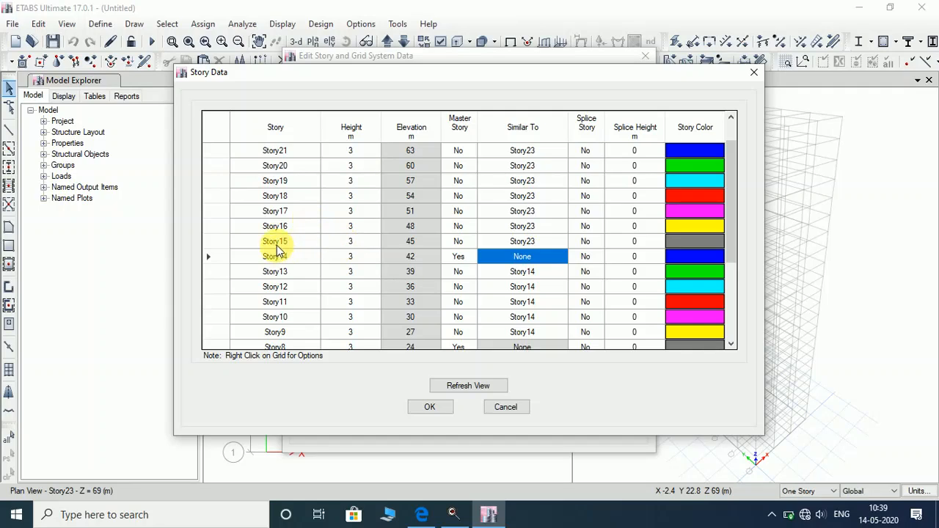
Make Story19 a master story and set Story18 and Story17 similar to it.
click(468, 181)
click(468, 181)
click(462, 192)
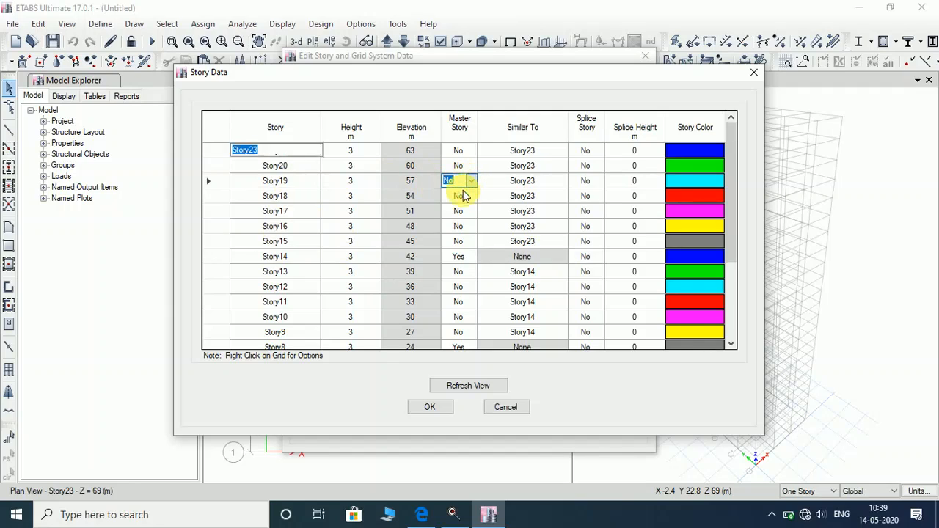
click(551, 195)
click(562, 196)
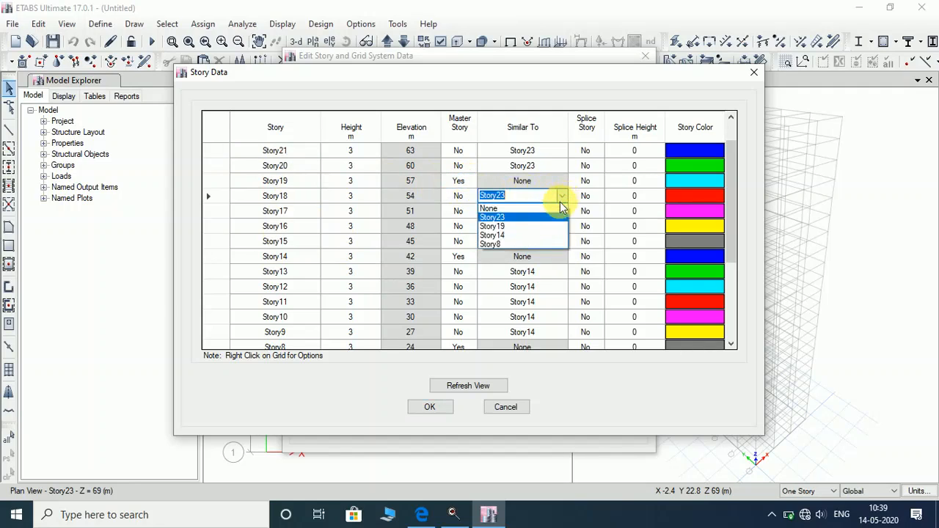
click(549, 226)
click(561, 211)
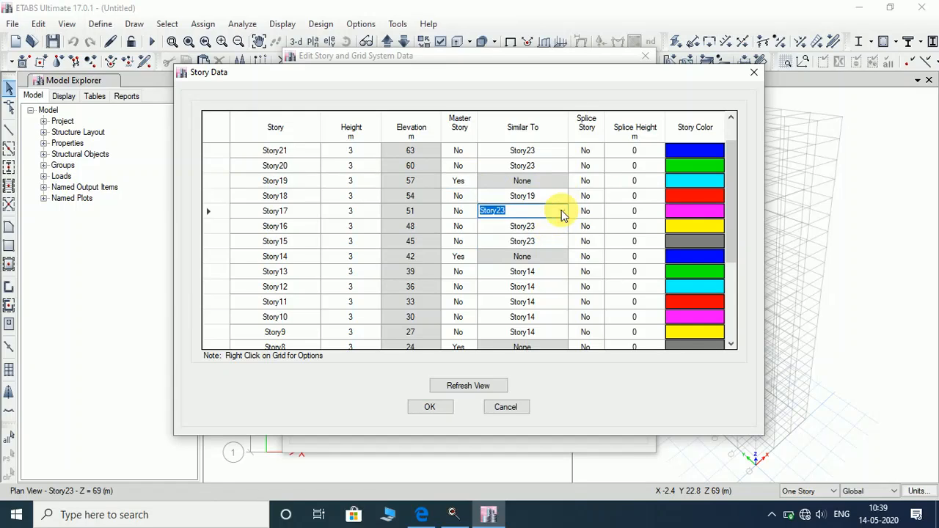
click(562, 210)
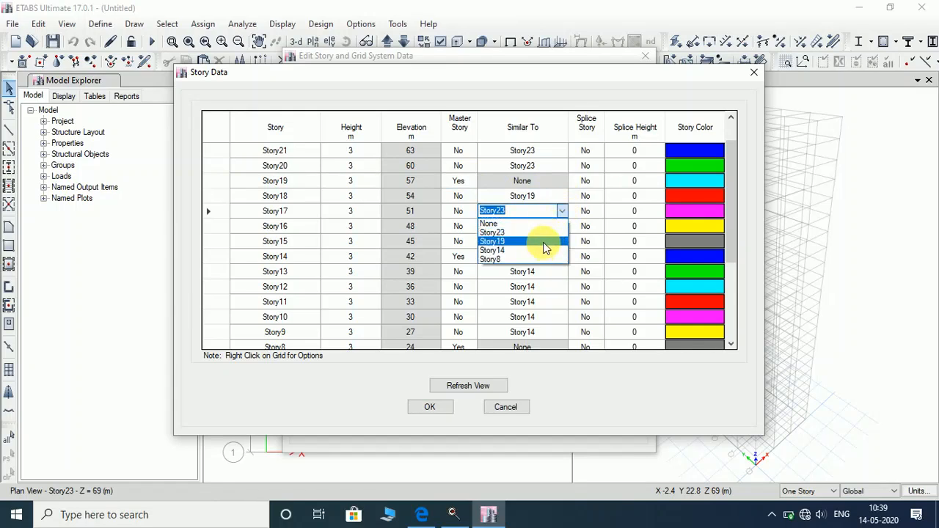
click(546, 242)
Set Story16 and Story15 similar to Story19.
click(556, 226)
click(562, 226)
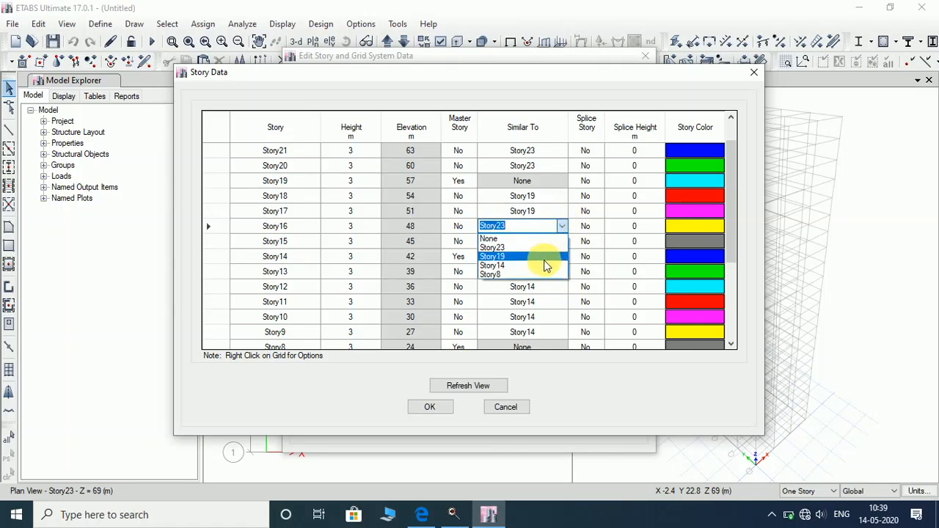
click(543, 257)
click(552, 242)
click(562, 241)
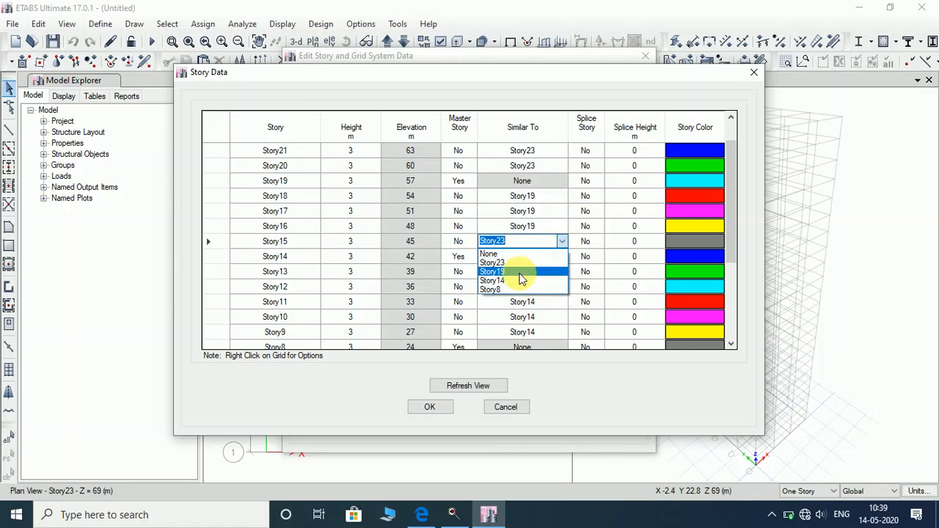
click(520, 273)
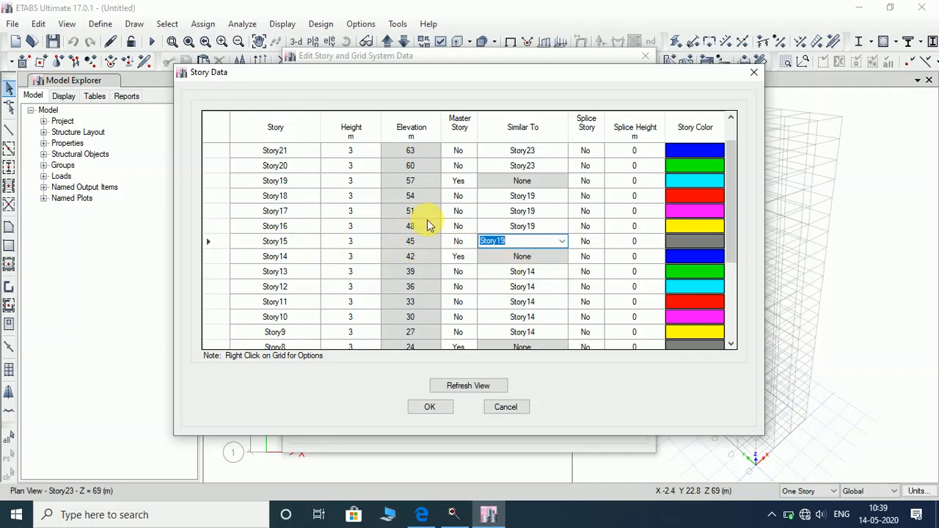
Review the Story Data table, checking Story23's similar-to setting.
scroll(429, 223, up, 1)
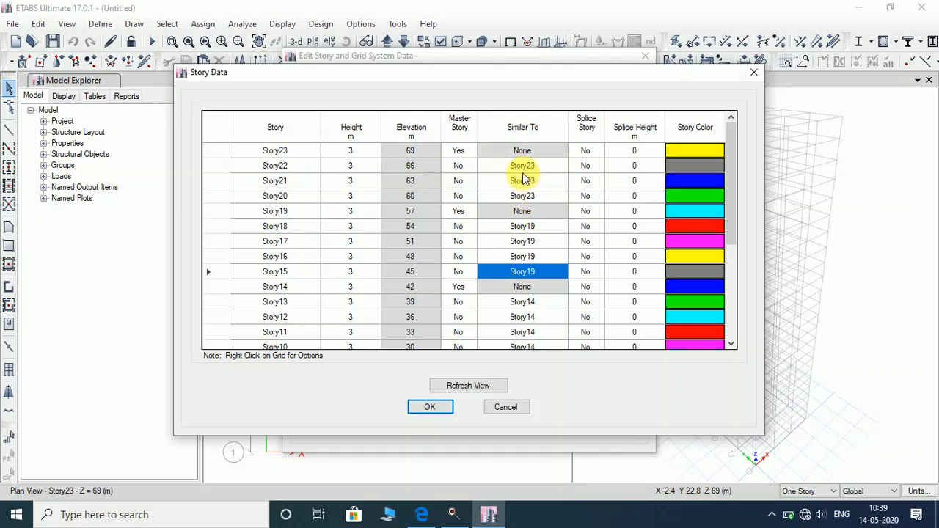
click(523, 150)
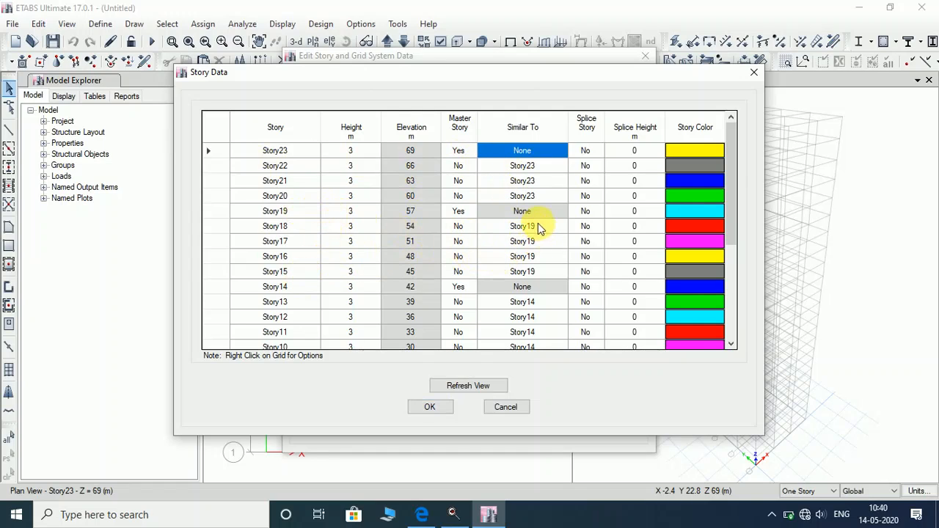
scroll(391, 257, down, 2)
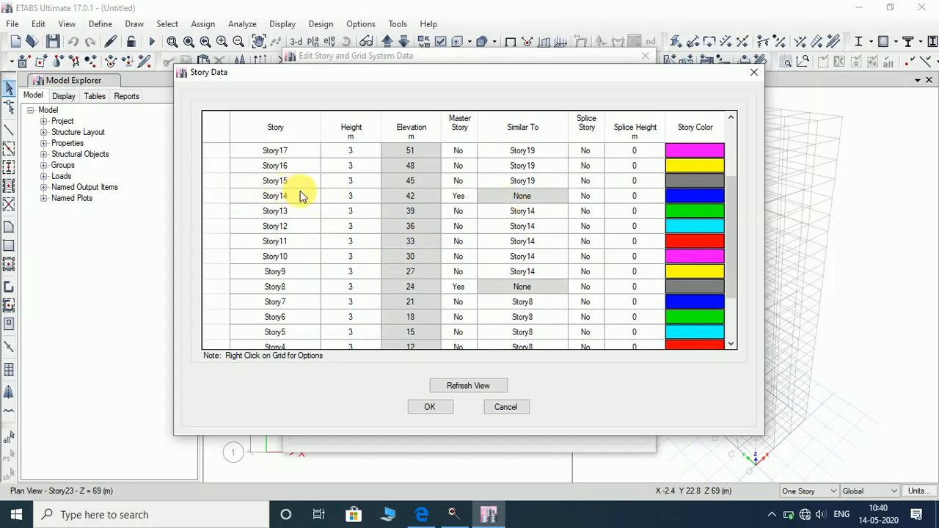
scroll(333, 264, down, 1)
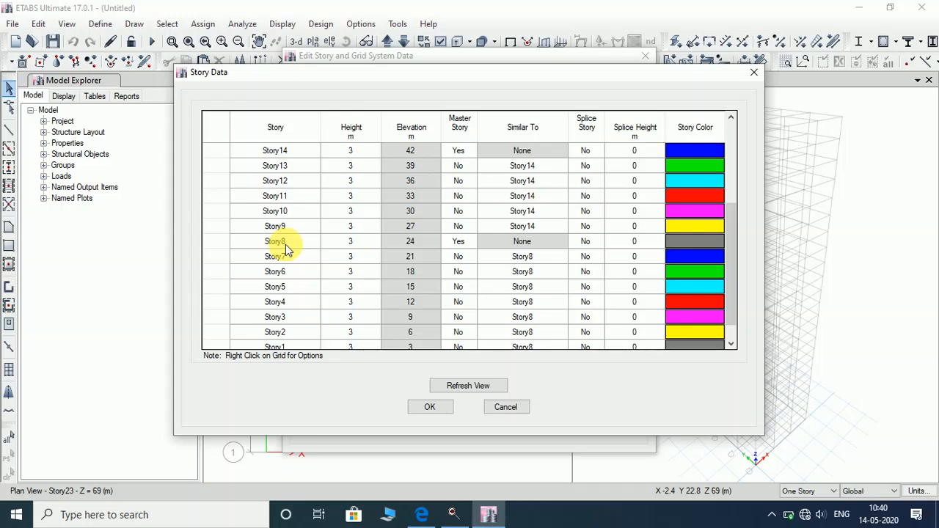
scroll(286, 244, down, 1)
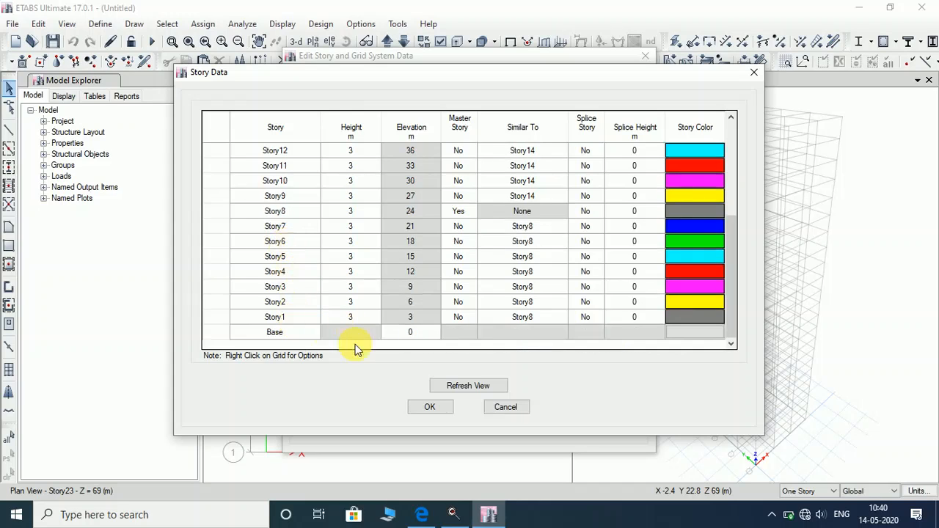
Accept the story data and apply the story and grid changes to the model.
click(430, 408)
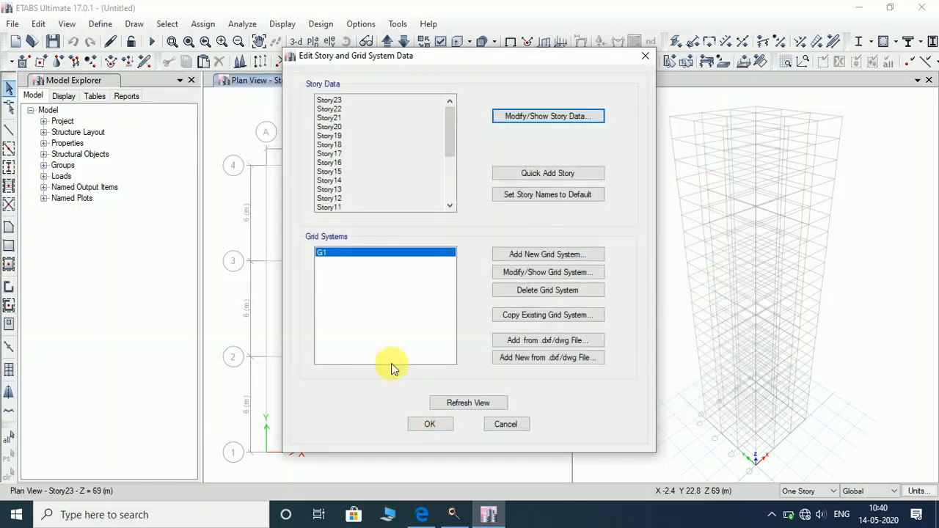
click(431, 427)
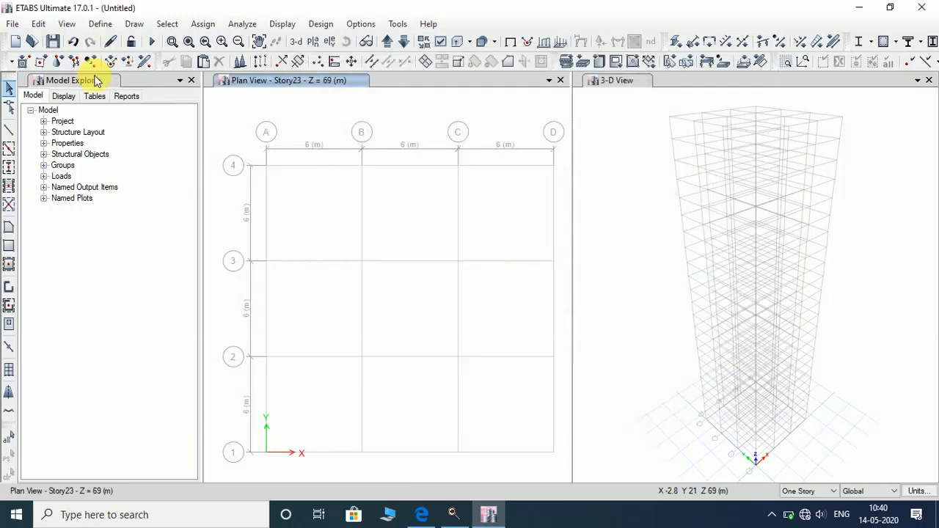
click(101, 26)
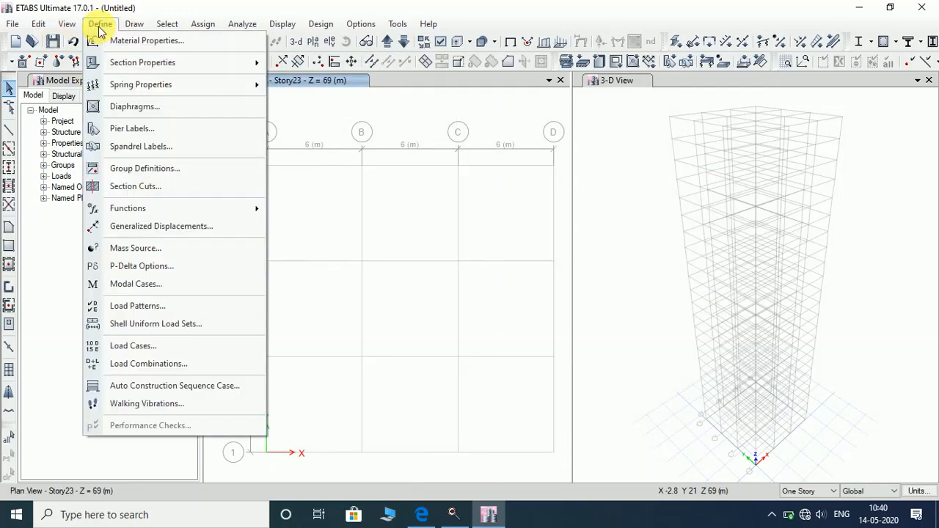
Open Material Properties and look over the existing 4000Psi and A992Fy50 materials.
click(147, 41)
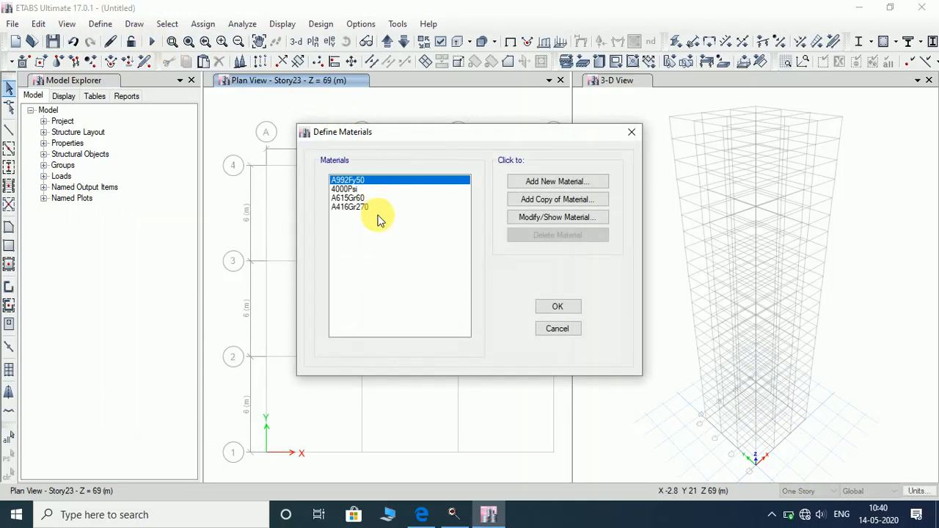
click(356, 206)
click(364, 199)
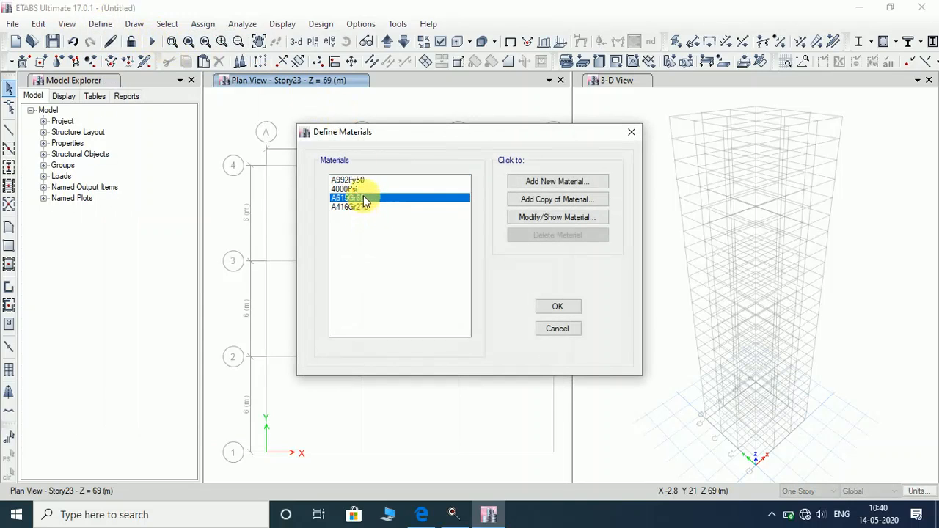
click(363, 190)
click(364, 180)
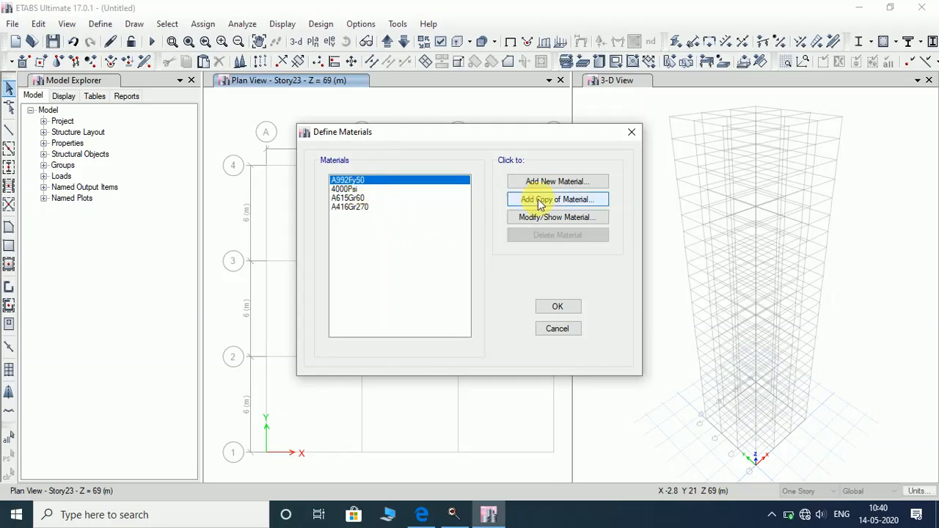
Add an India concrete material of grade M40 and confirm its properties.
click(569, 182)
click(463, 215)
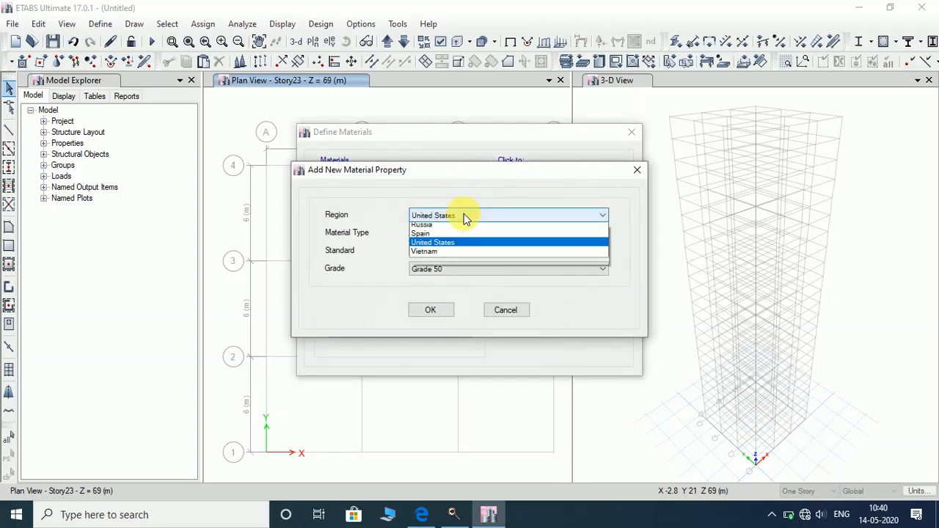
click(467, 250)
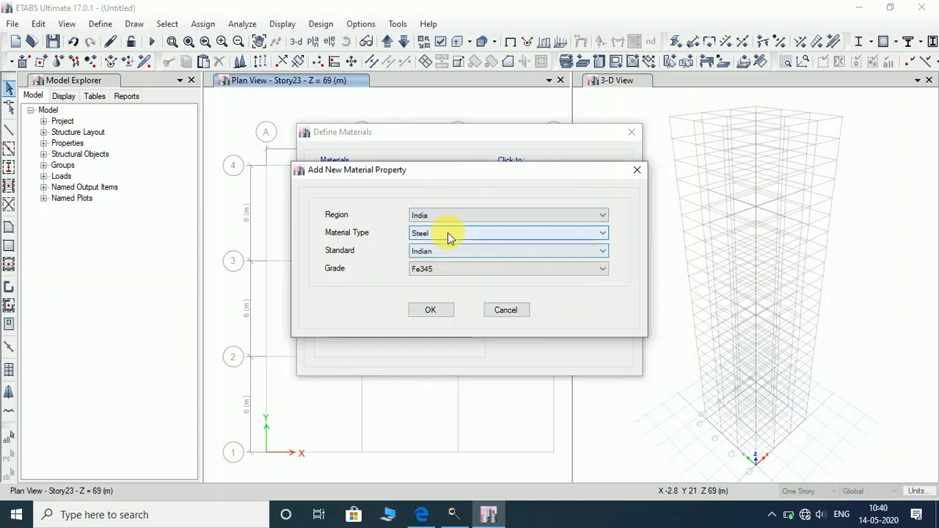
click(446, 234)
click(447, 255)
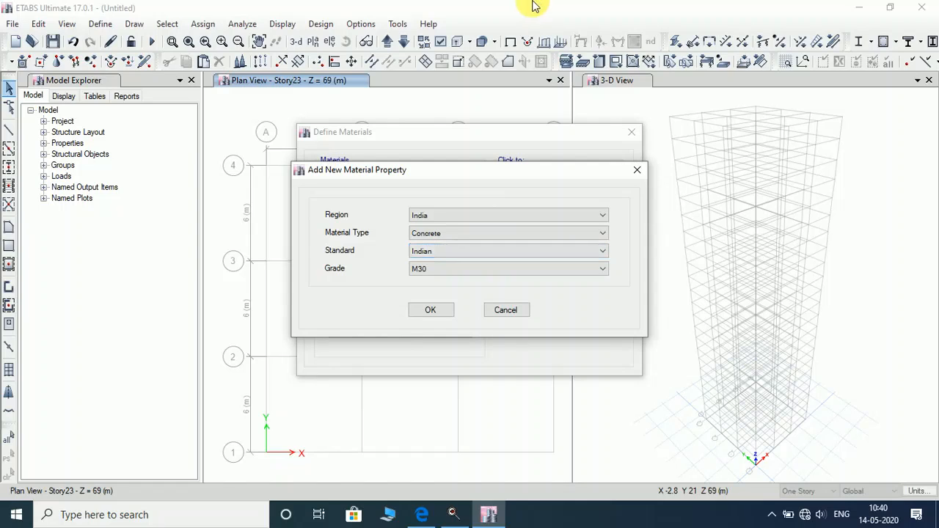
click(457, 269)
click(444, 327)
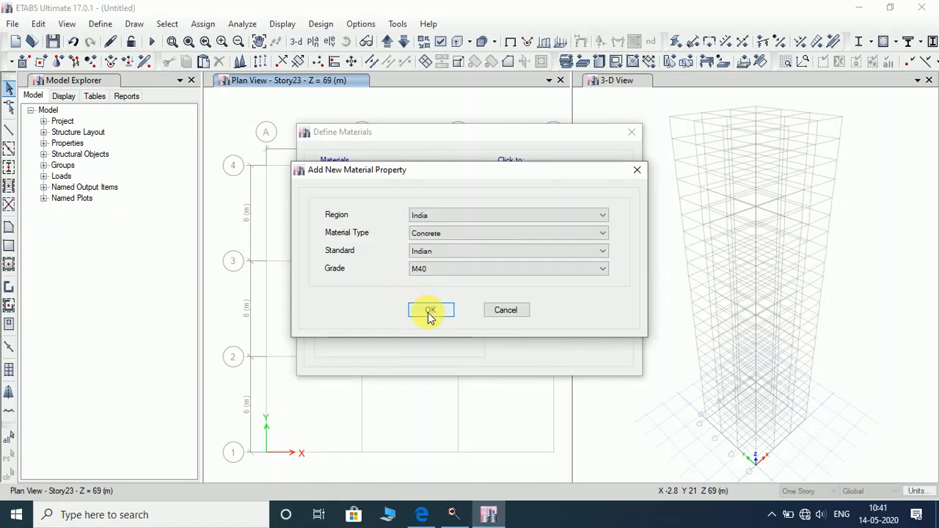
click(431, 311)
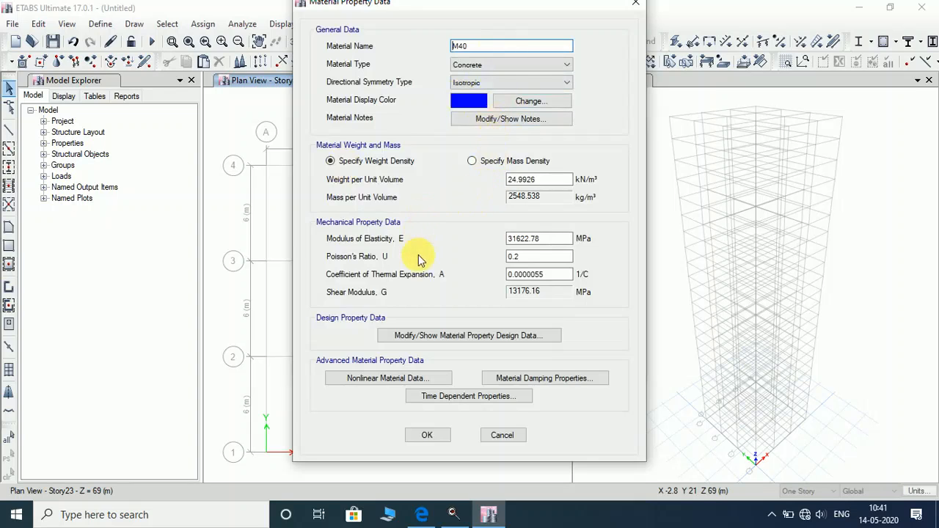
click(428, 436)
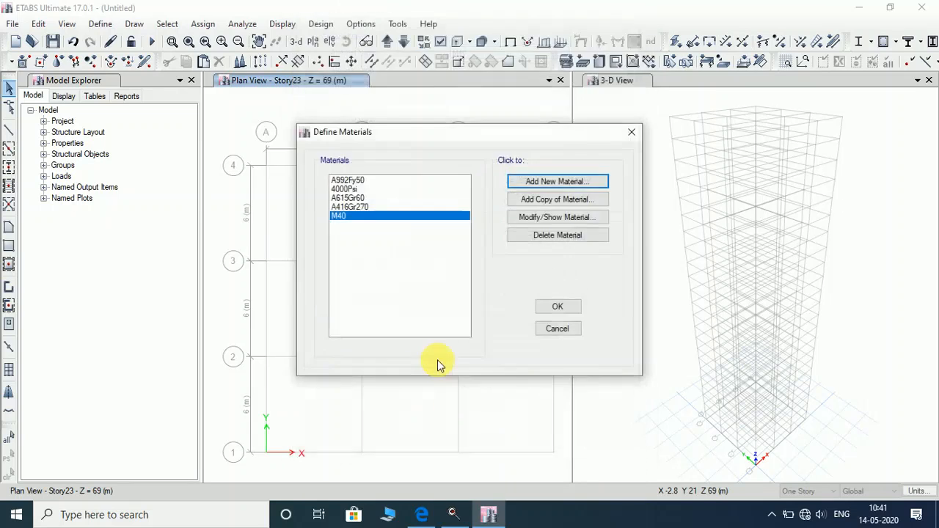
Add an India rebar material of HYSD Grade 500 and confirm its properties.
click(540, 182)
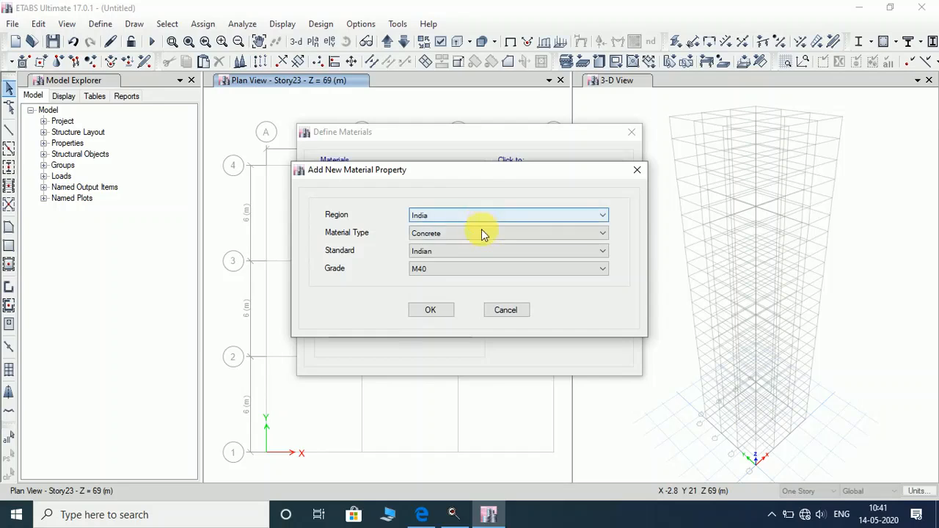
click(481, 233)
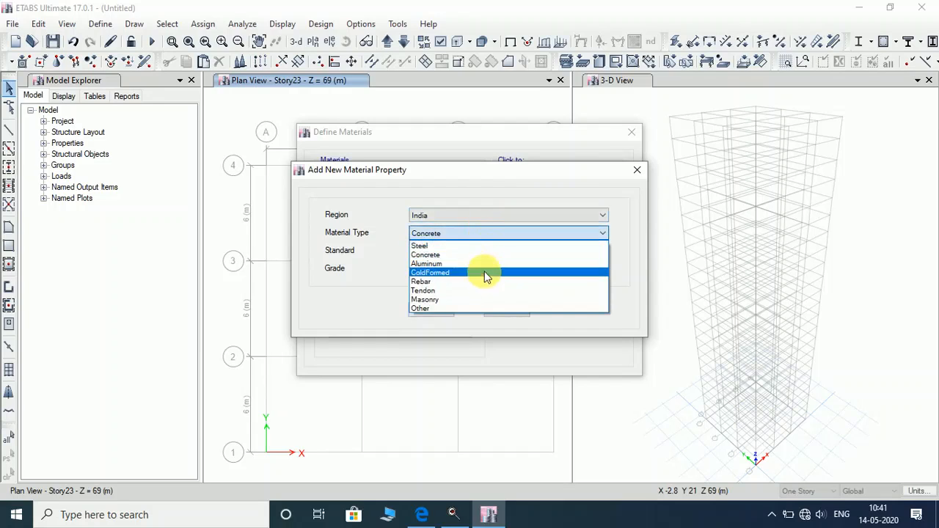
click(485, 281)
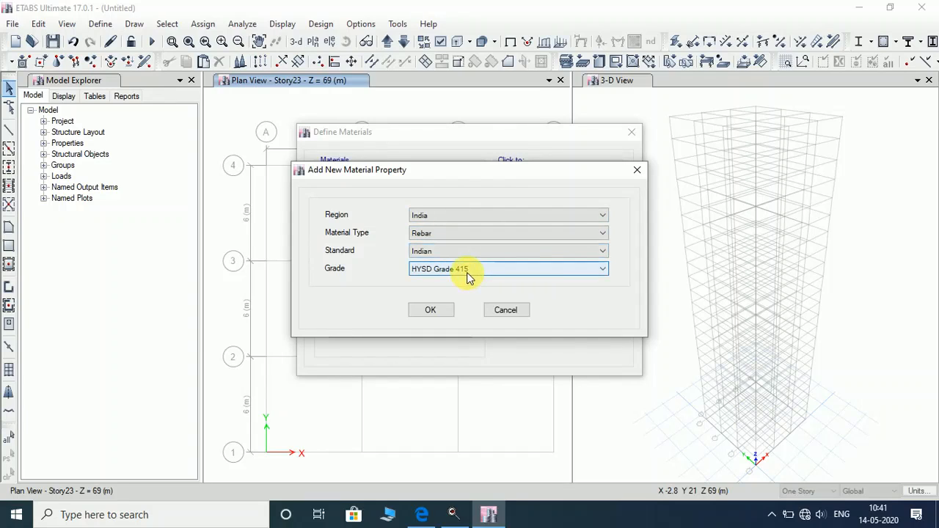
click(468, 275)
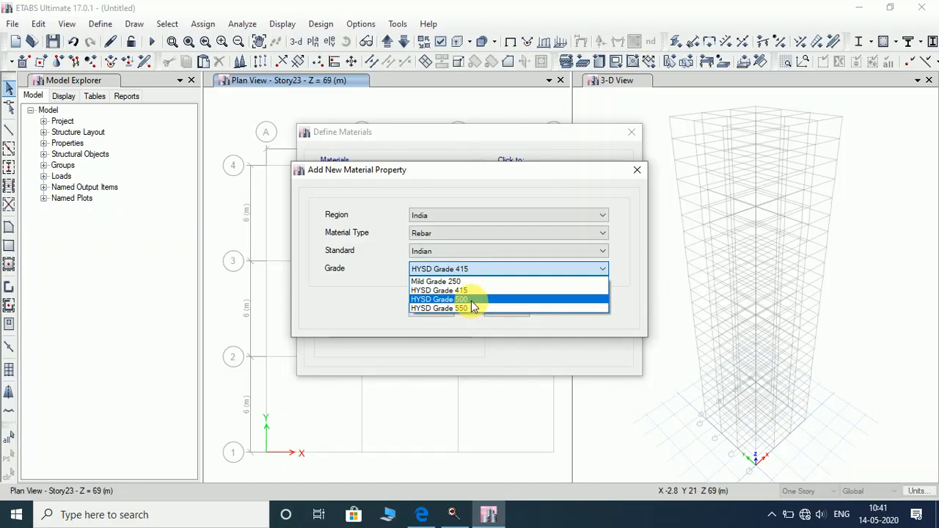
click(472, 300)
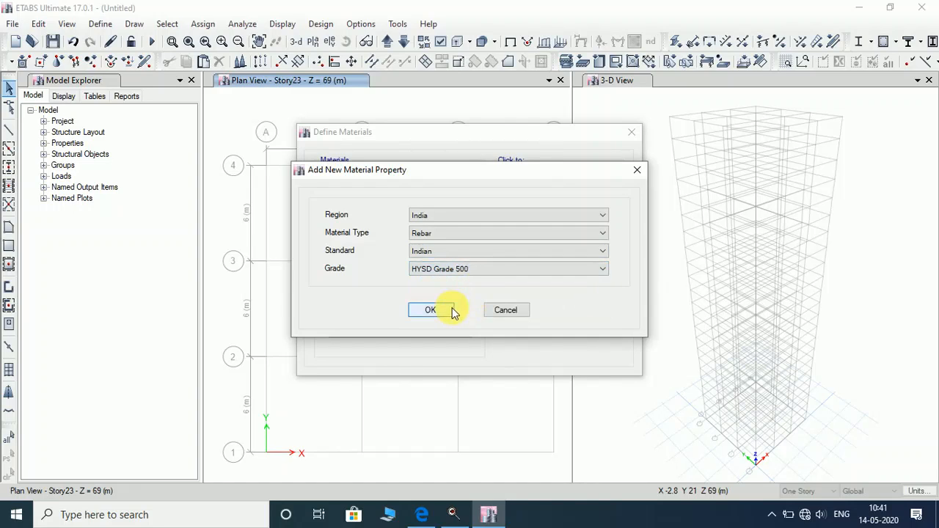
click(448, 310)
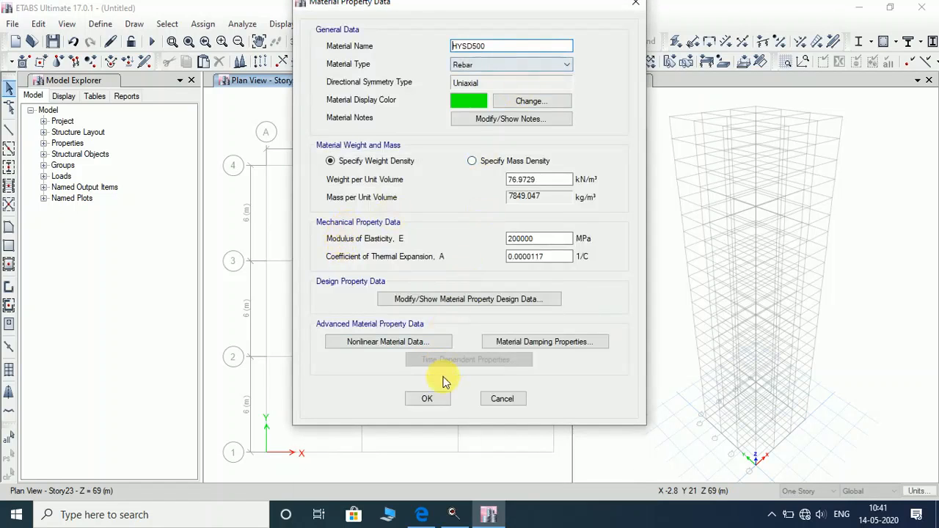
click(435, 400)
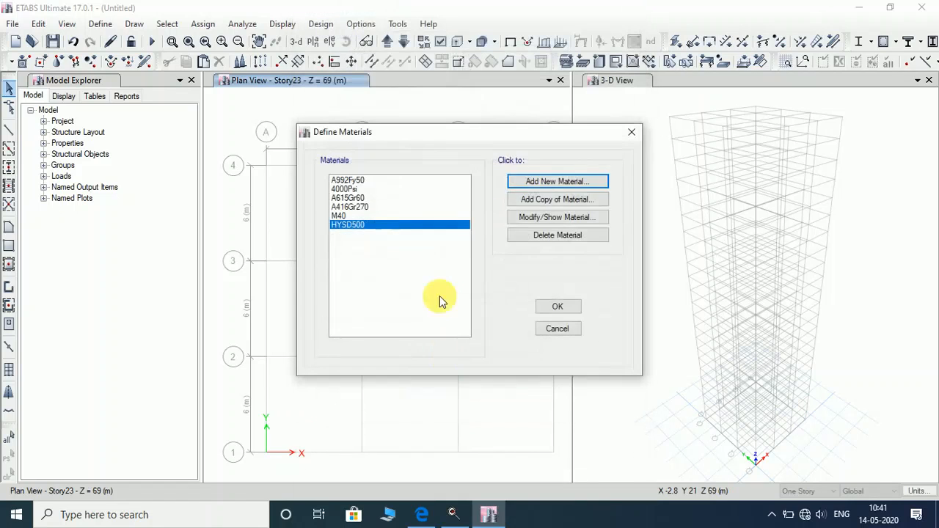
Add the Mild250 rebar material as Mild Grade 250 and close Define Materials.
click(536, 184)
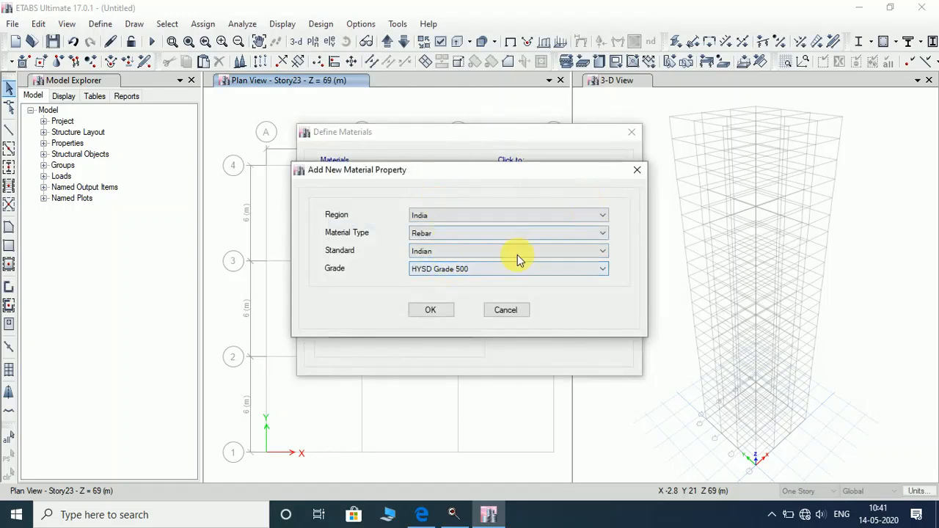
click(450, 269)
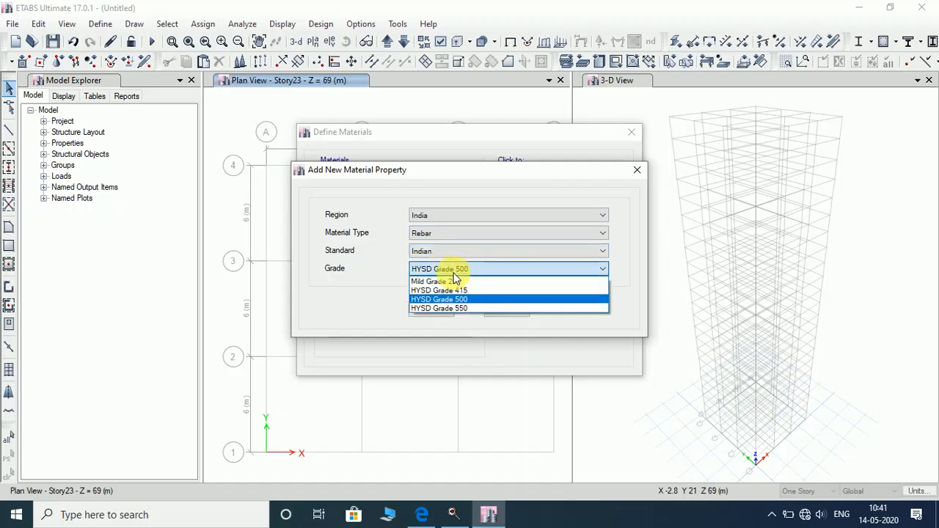
click(462, 282)
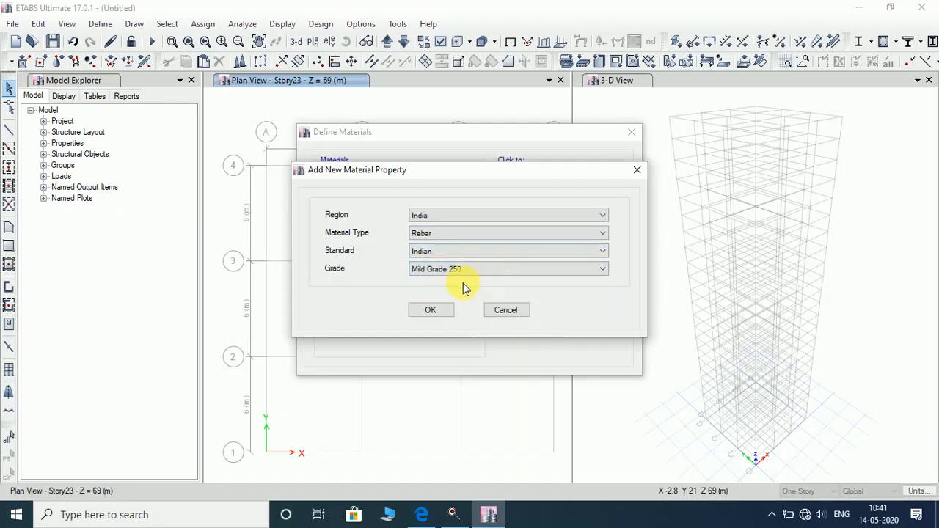
click(438, 314)
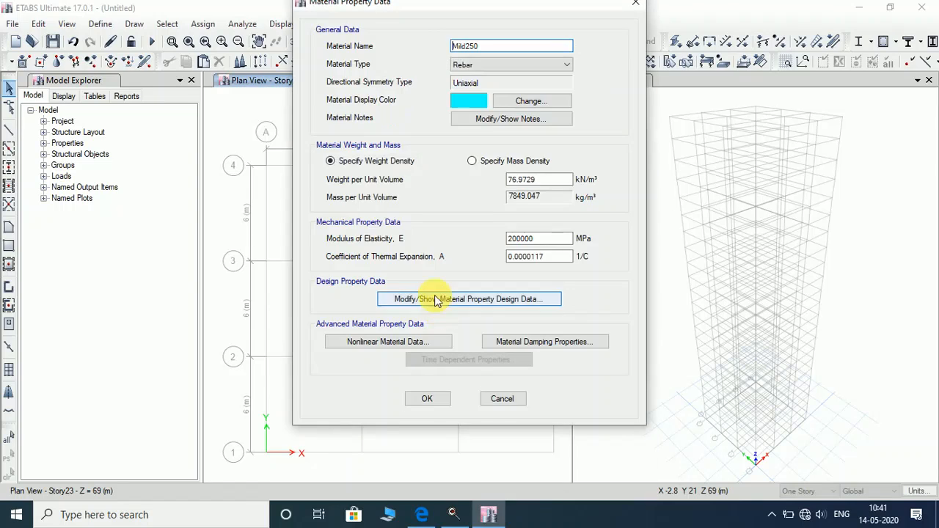
click(427, 398)
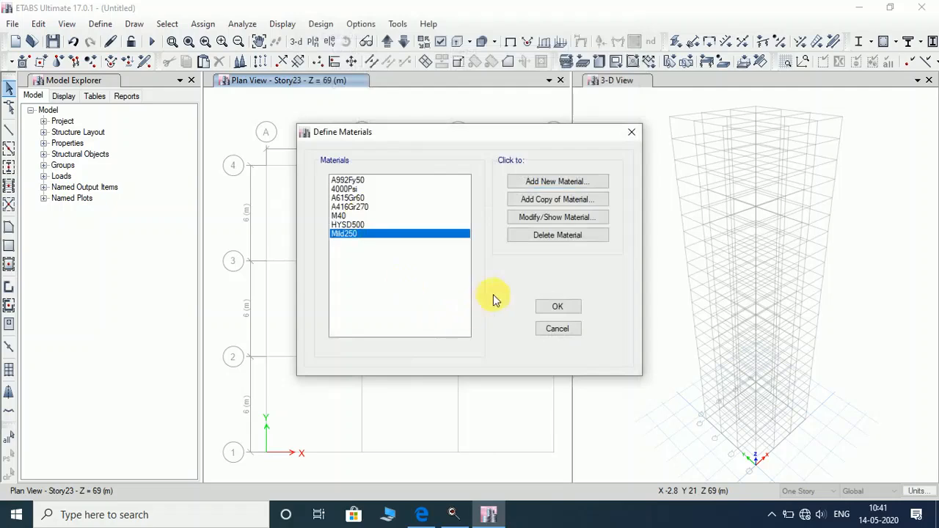
click(559, 308)
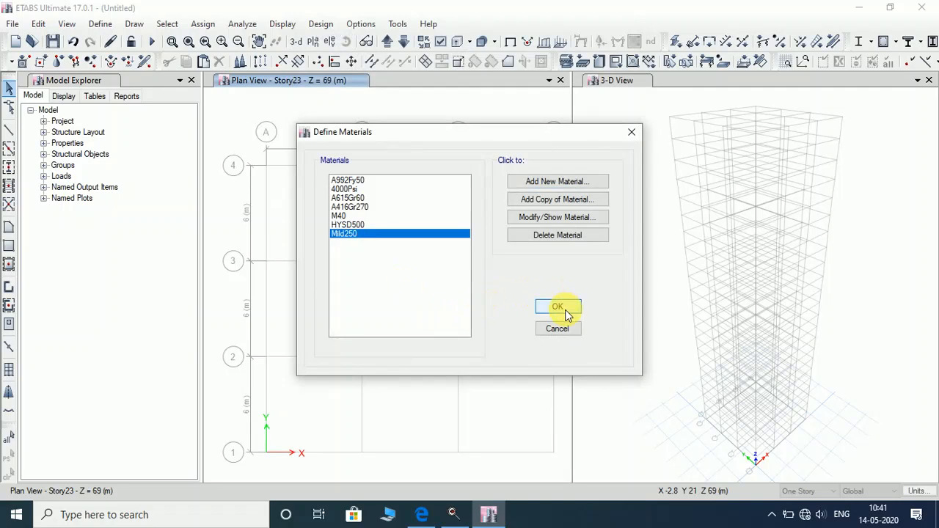
click(559, 308)
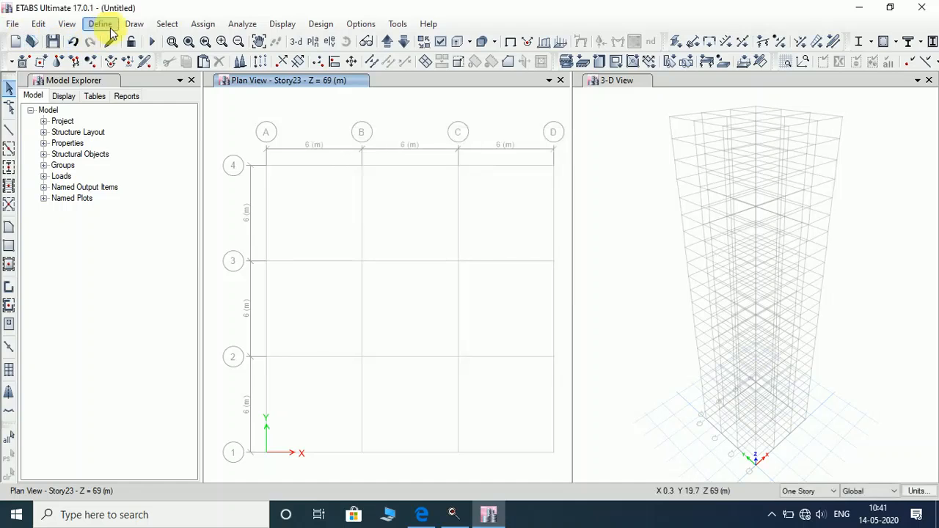
Open the Frame Properties list and look through the default frame sections.
click(110, 30)
mouse_move(147, 63)
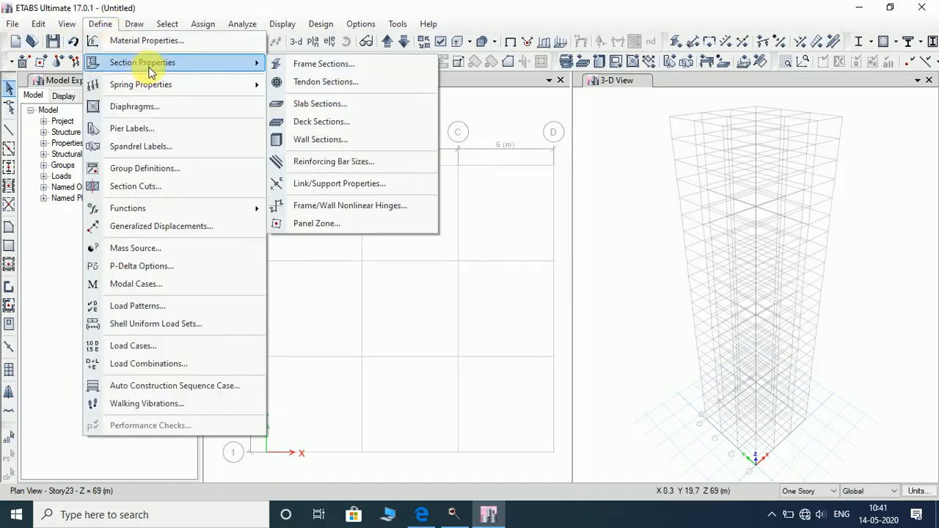
click(344, 64)
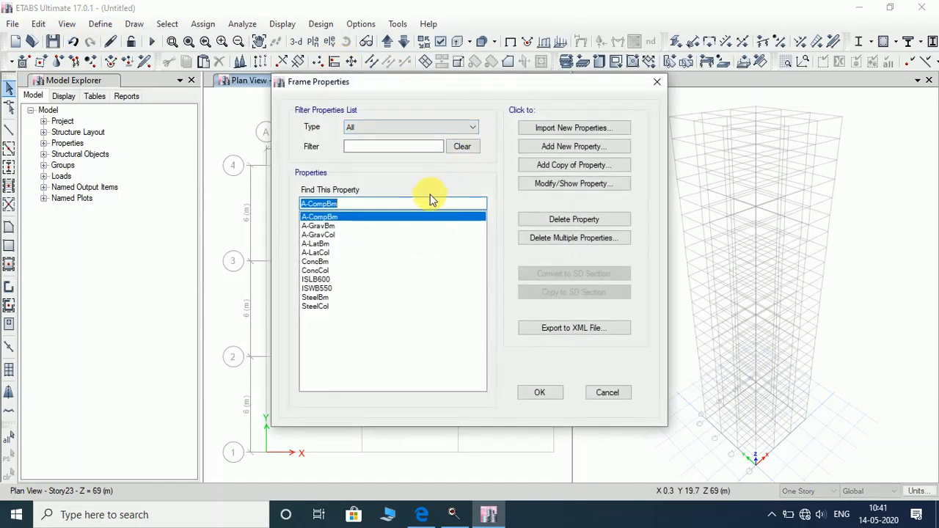
drag(330, 308, 320, 220)
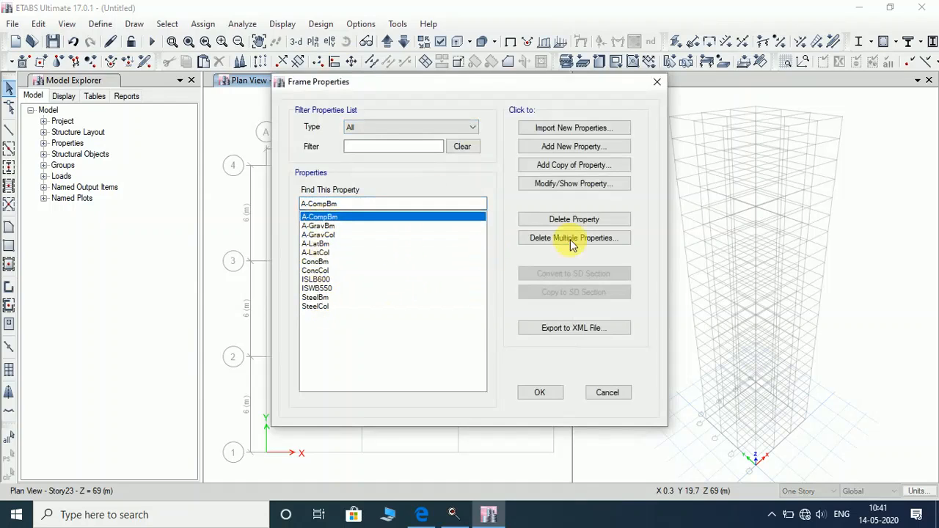
Bulk-delete all nine default frame sections, acknowledging the warning that ISLB600 must remain.
click(576, 238)
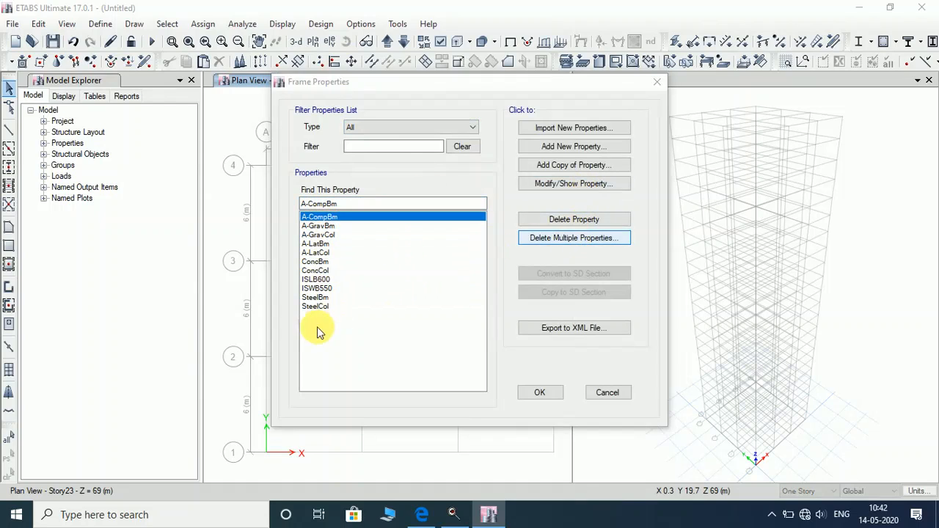
drag(405, 265, 410, 205)
click(451, 367)
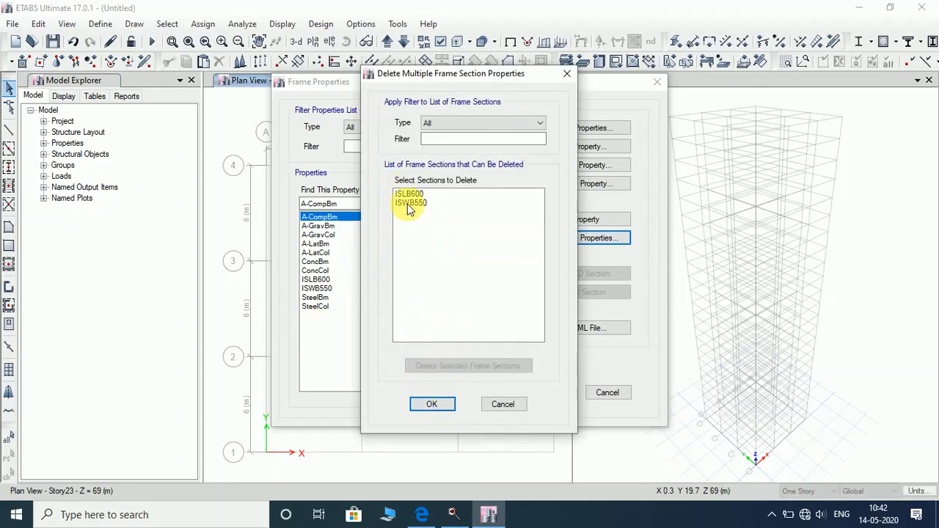
click(465, 367)
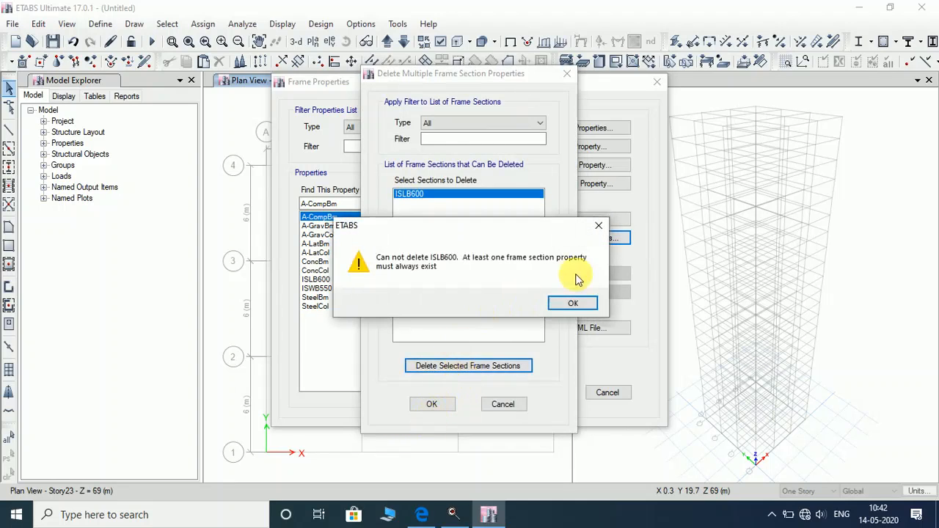
click(571, 302)
Close bulk deletion and start a concrete rectangular section named BEAM 300X500.
click(430, 404)
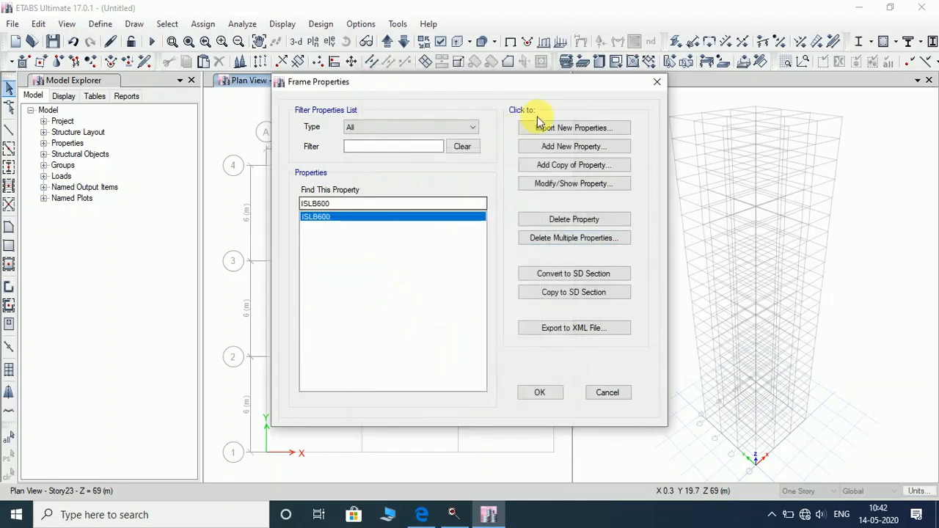
click(578, 148)
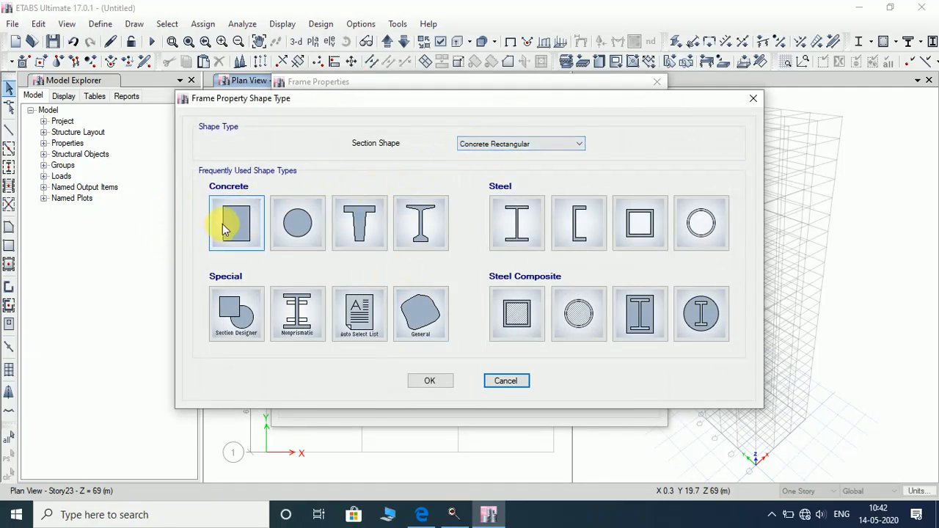
click(243, 235)
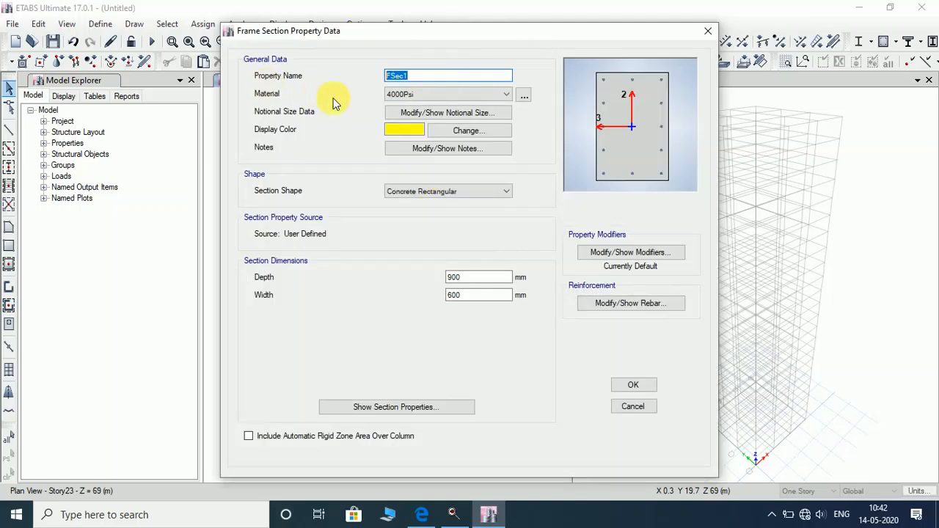
text(BEAM 300X500)
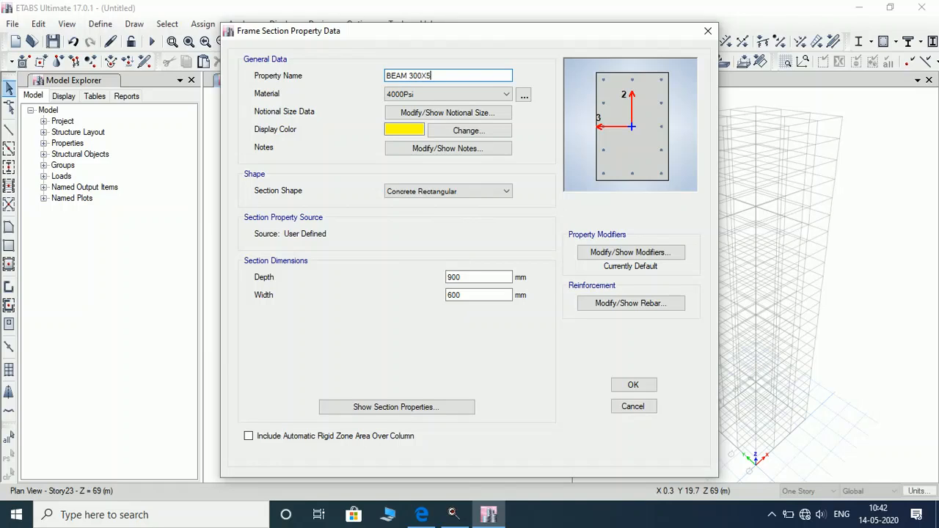
Give the section M40 material, 500 mm depth and 300 mm width.
click(476, 101)
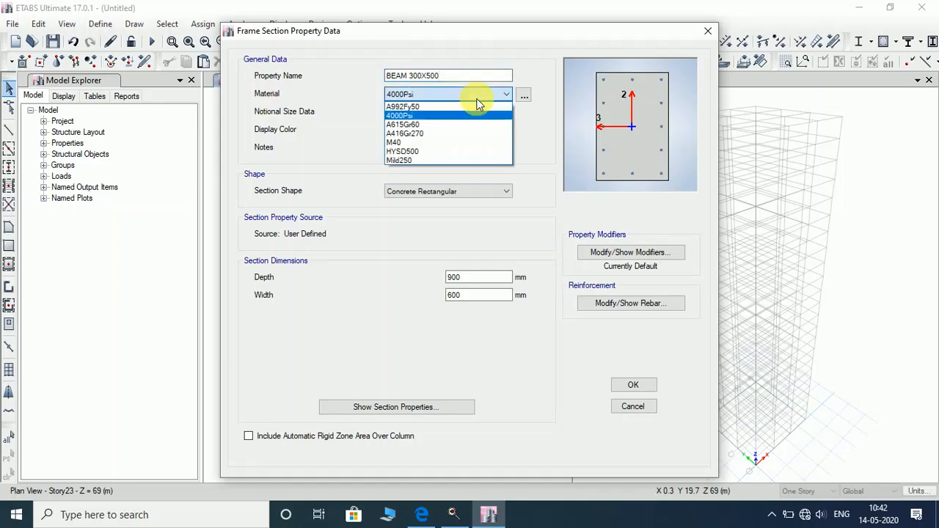
click(470, 144)
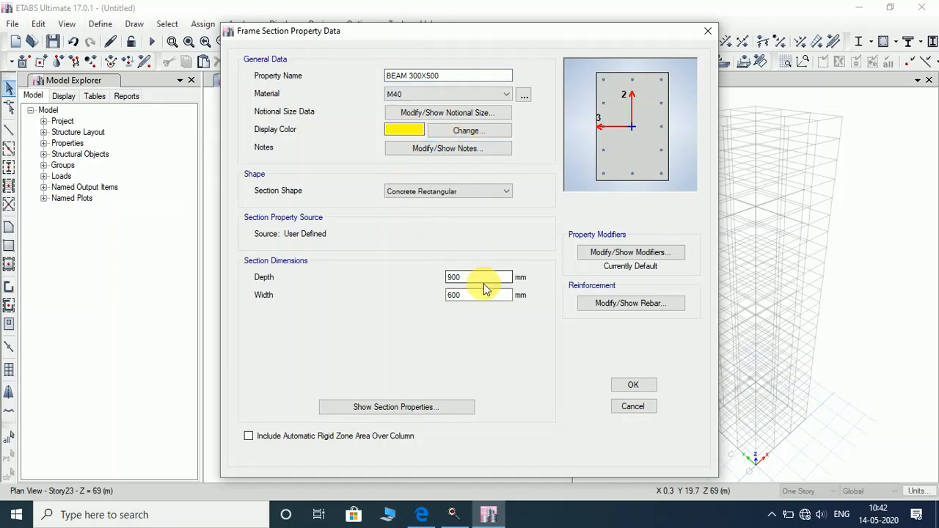
double_click(485, 278)
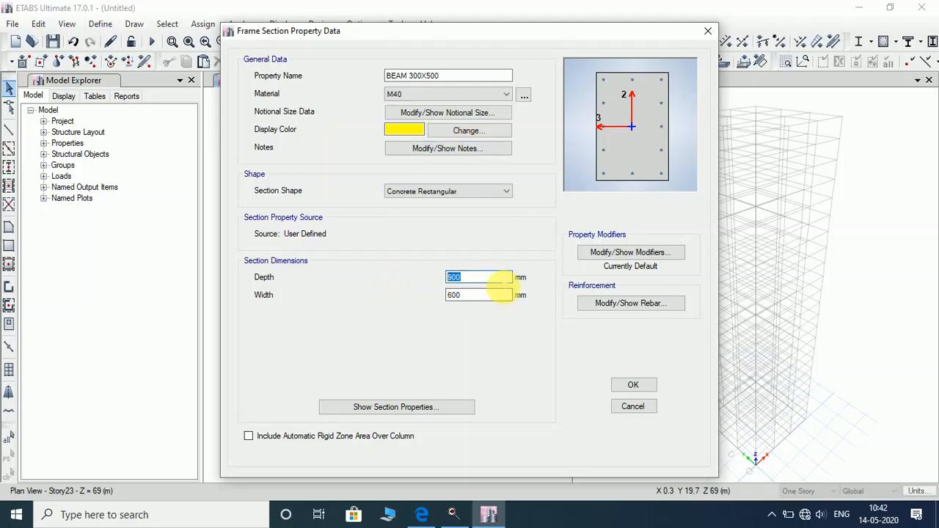
text(500)
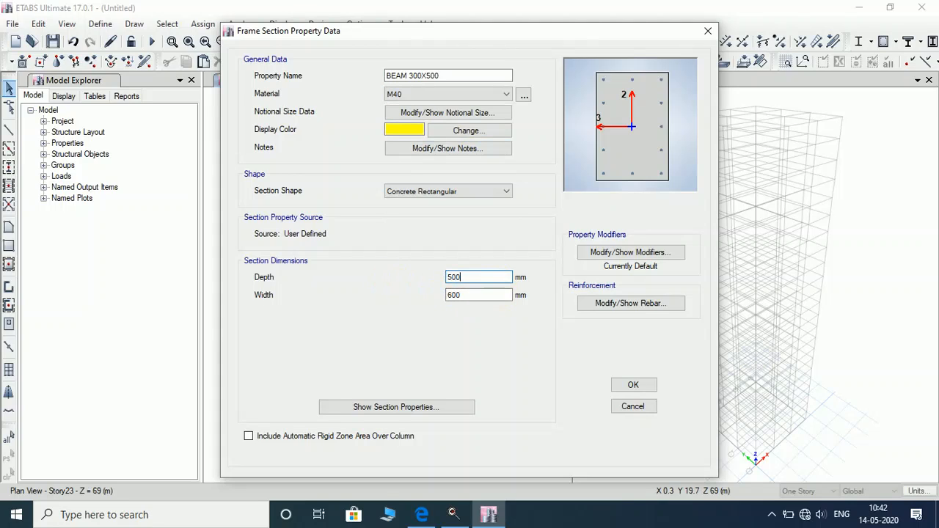
key(Tab)
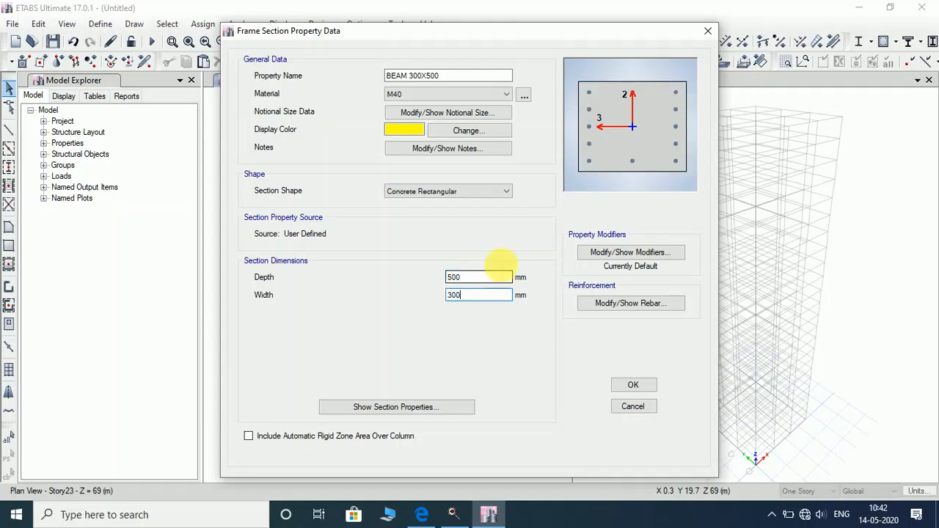
click(622, 303)
click(622, 304)
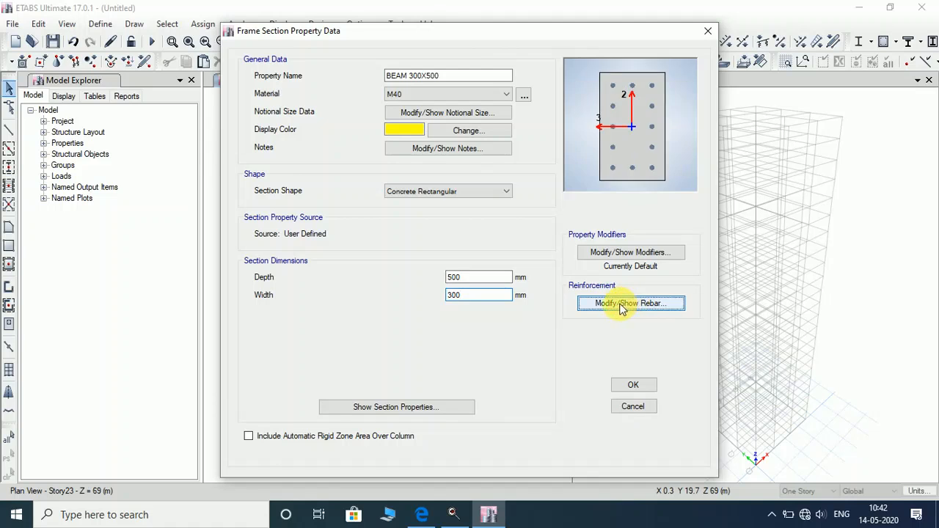
Set M3 beam-only design with HYSD500 longitudinal bars and Mild250 ties.
click(309, 113)
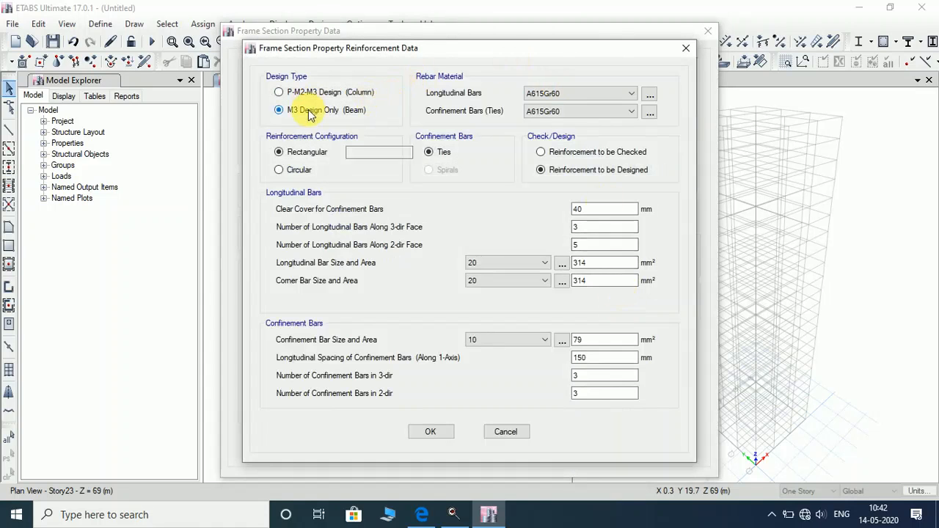
click(611, 94)
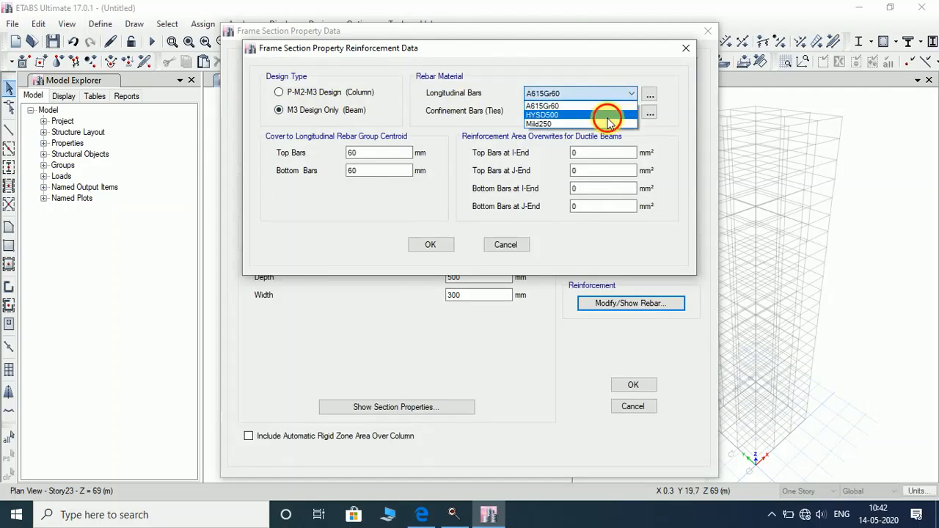
click(603, 115)
click(547, 111)
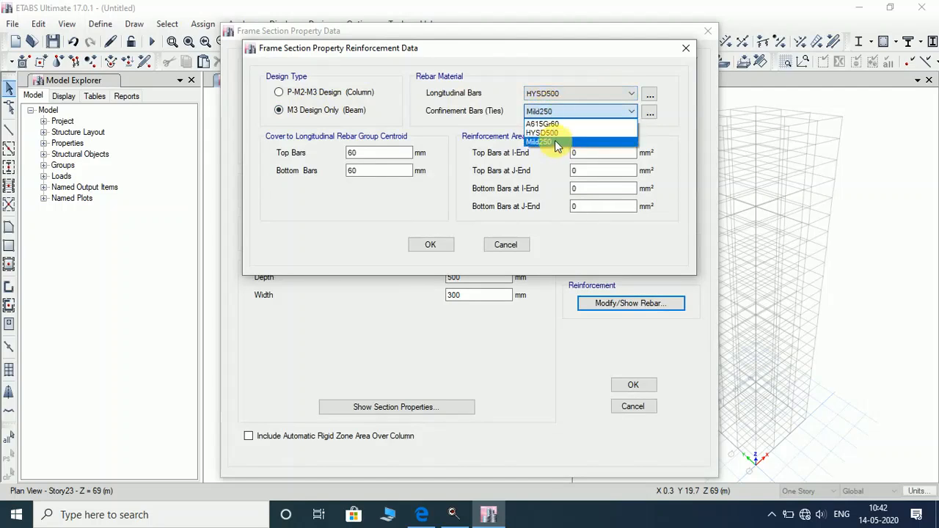
click(554, 142)
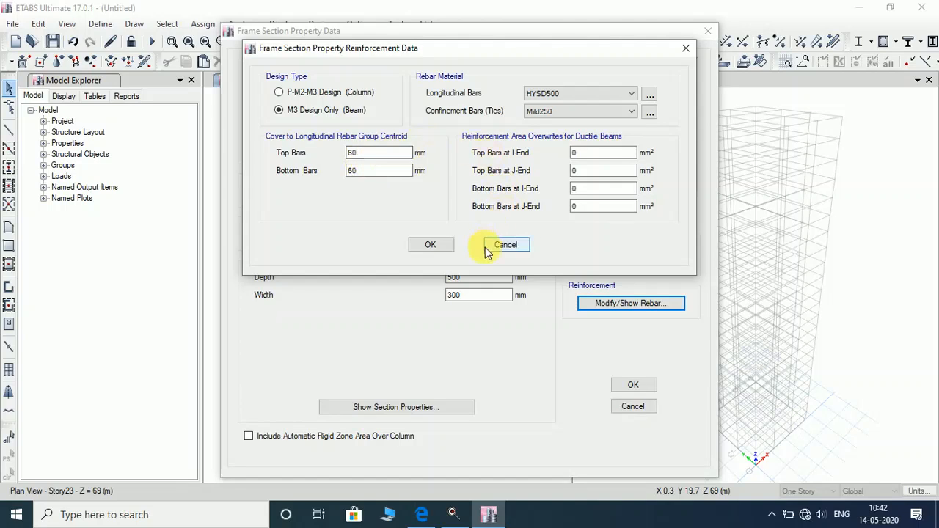
Set 25 mm top and bottom bar cover and save BEAM 300X500.
double_click(380, 152)
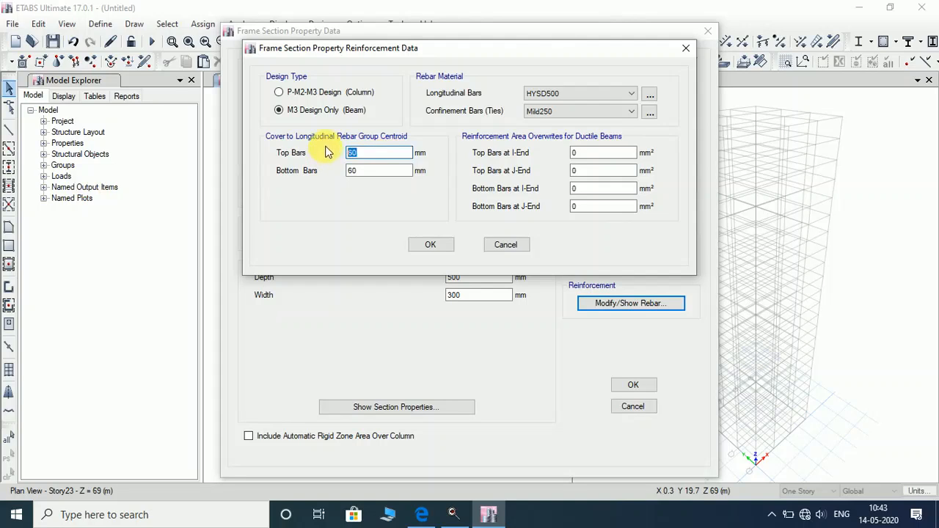
text(25)
double_click(382, 170)
text(25)
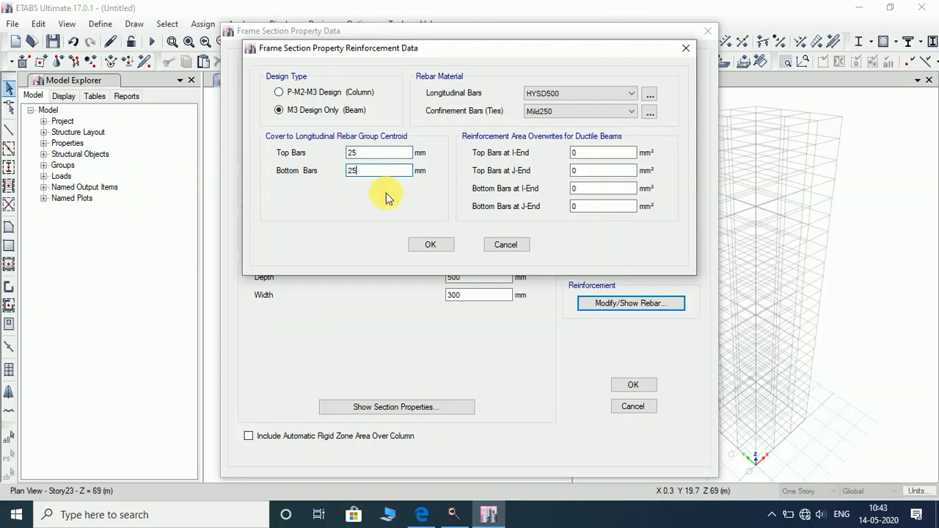
click(428, 247)
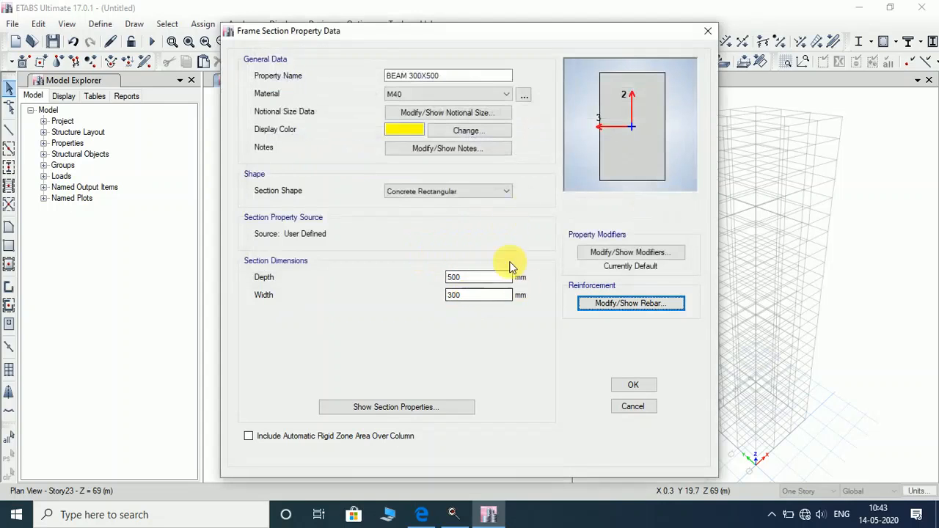
click(634, 386)
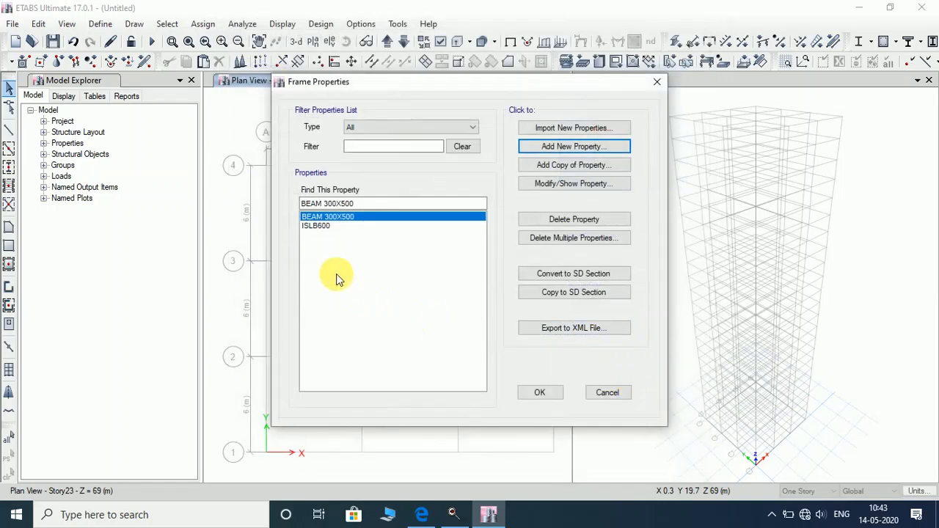
Copy BEAM 300X500 as BEAM 350X550 with 550 mm depth and 350 mm width.
click(562, 164)
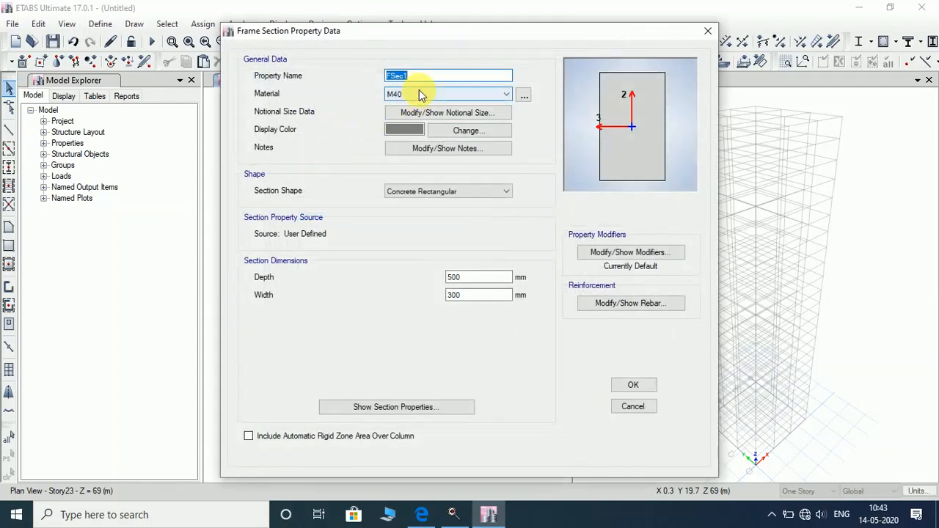
text(BEAM 350X550)
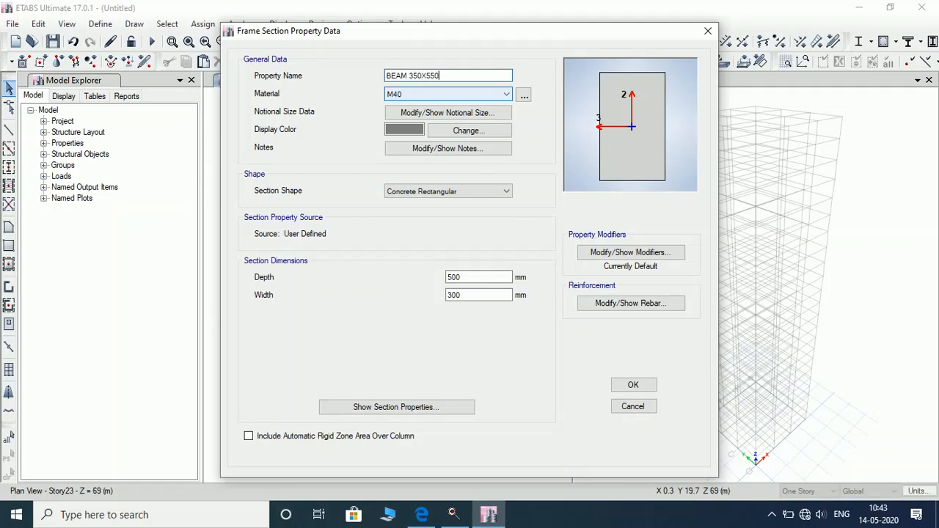
double_click(484, 278)
double_click(466, 296)
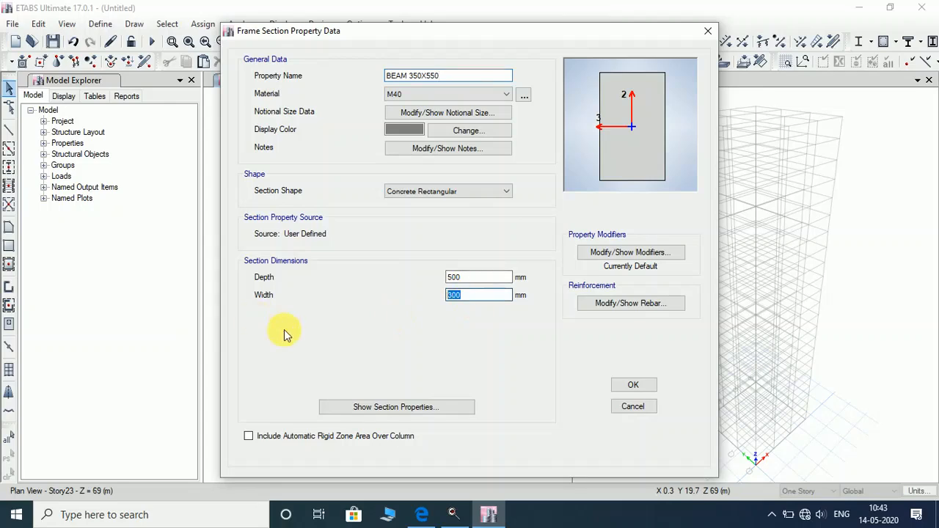
text(350)
double_click(479, 277)
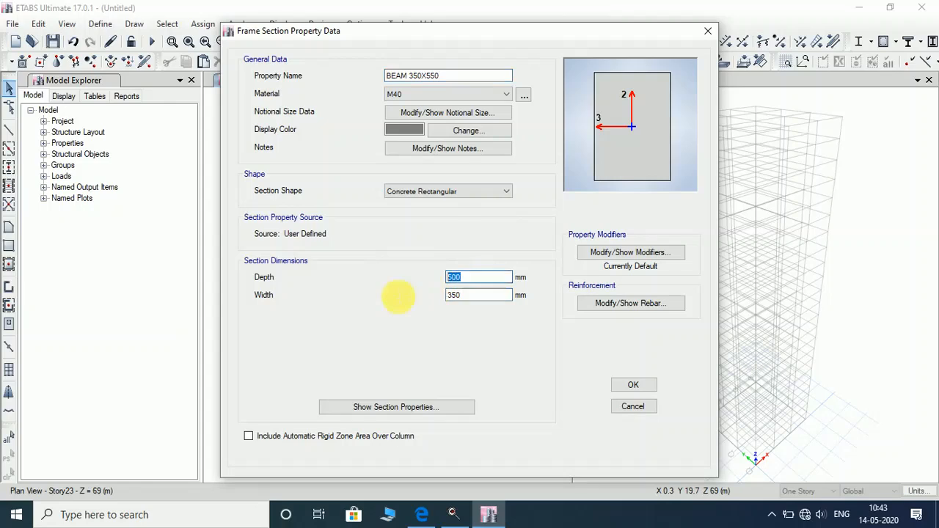
text(550)
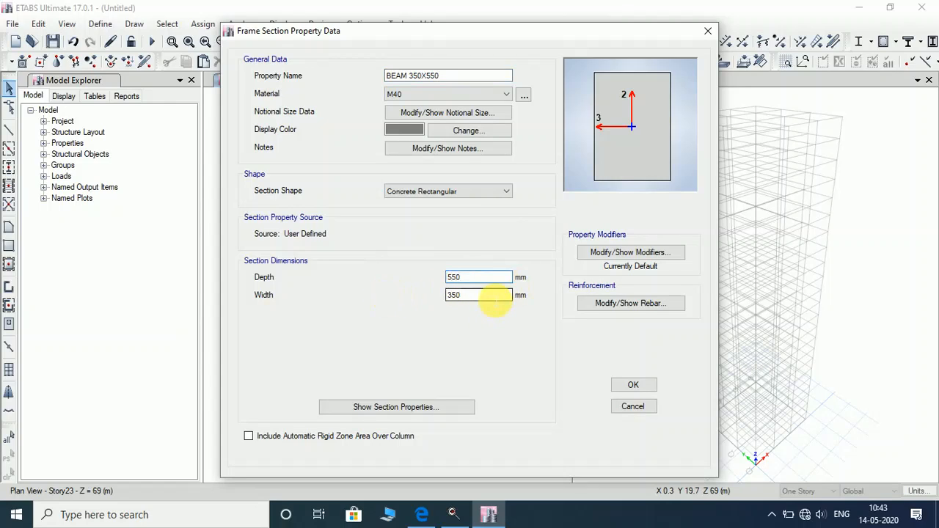
click(495, 297)
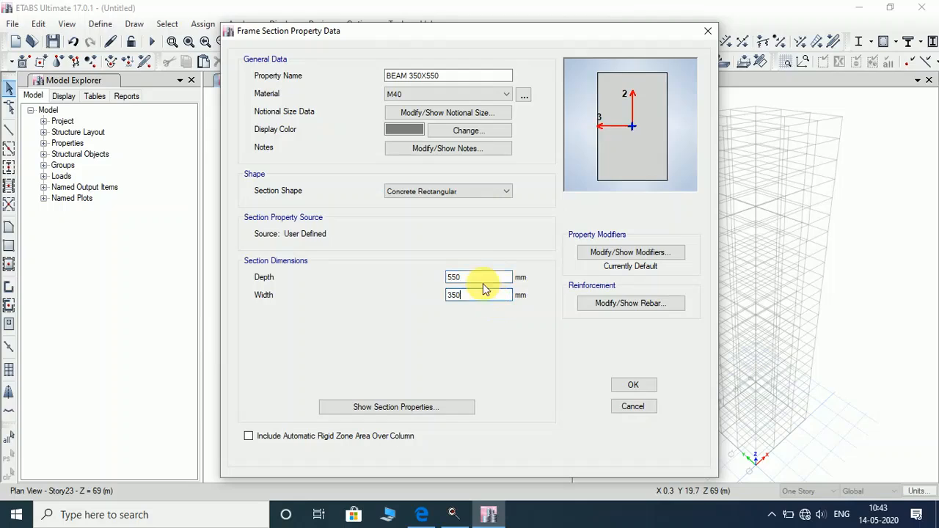
click(644, 389)
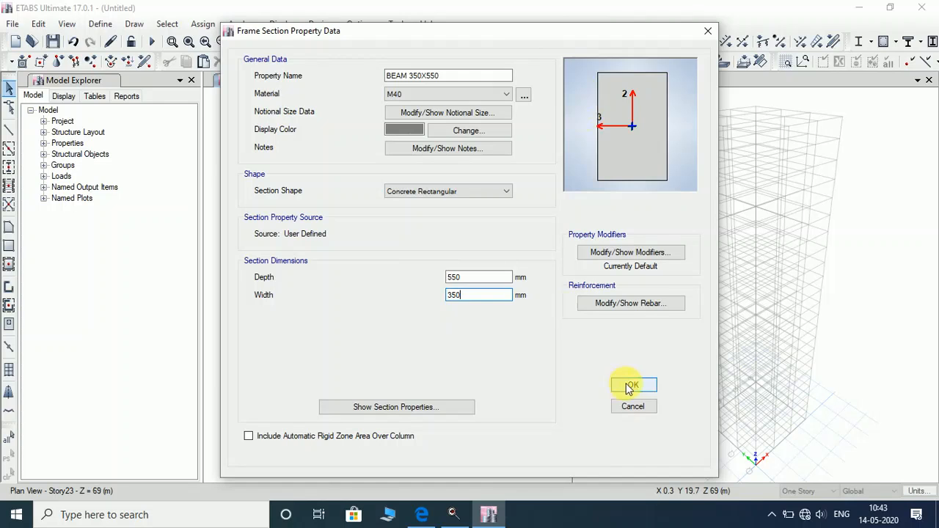
Review the copied reinforcement unchanged and save BEAM 350X550.
click(632, 305)
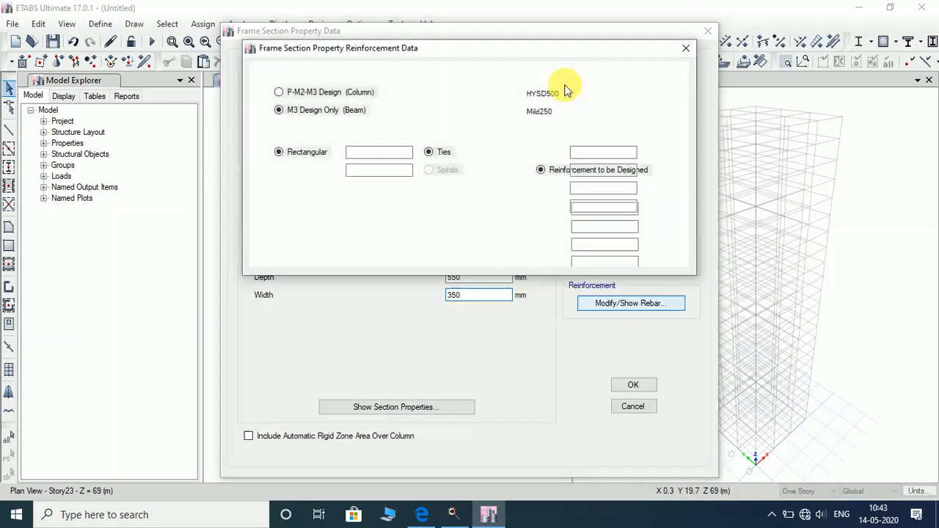
click(682, 49)
click(633, 385)
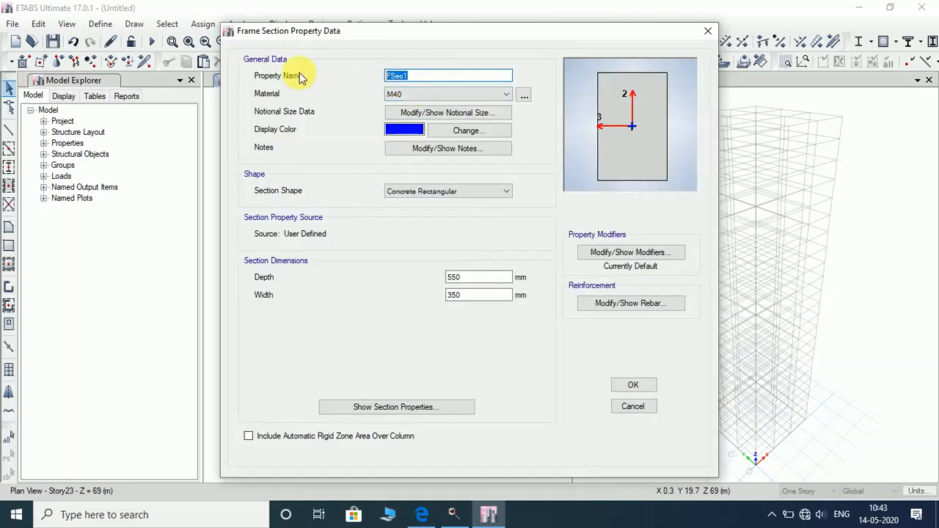
Name the copied section BEAM 400X600 with 400 mm width and 600 mm depth, and save it.
text(BEAM 400X600)
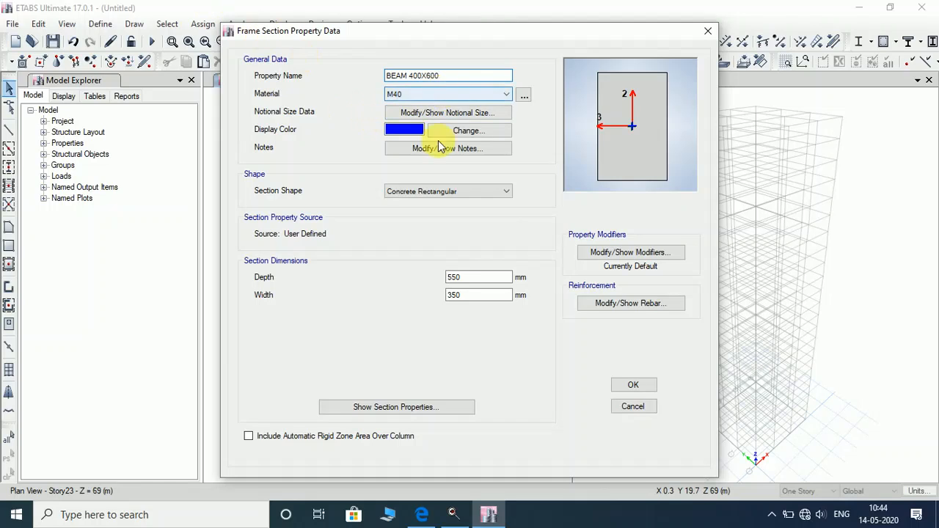
double_click(485, 296)
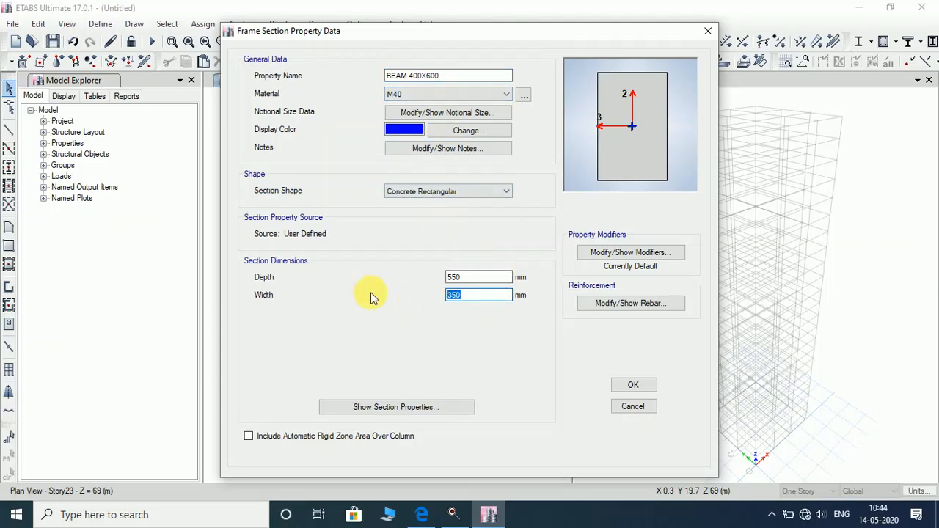
text(400)
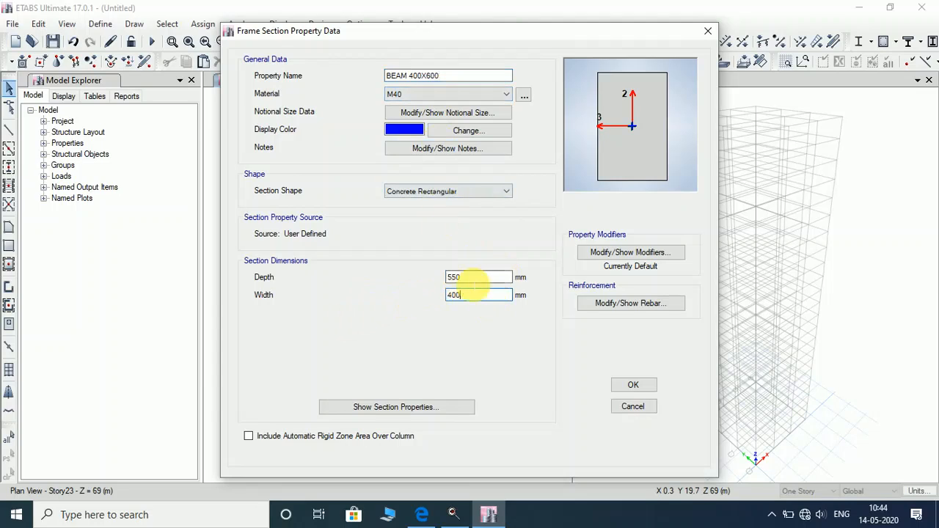
double_click(471, 278)
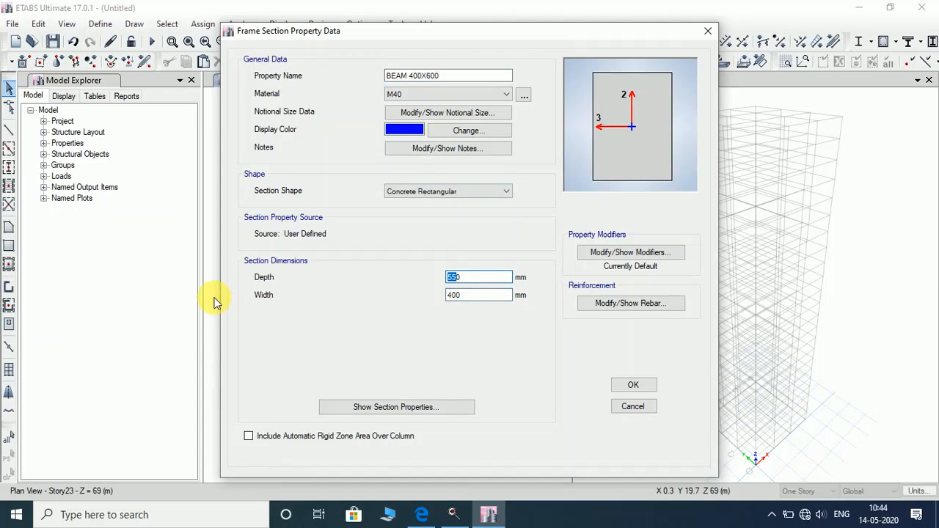
text(600)
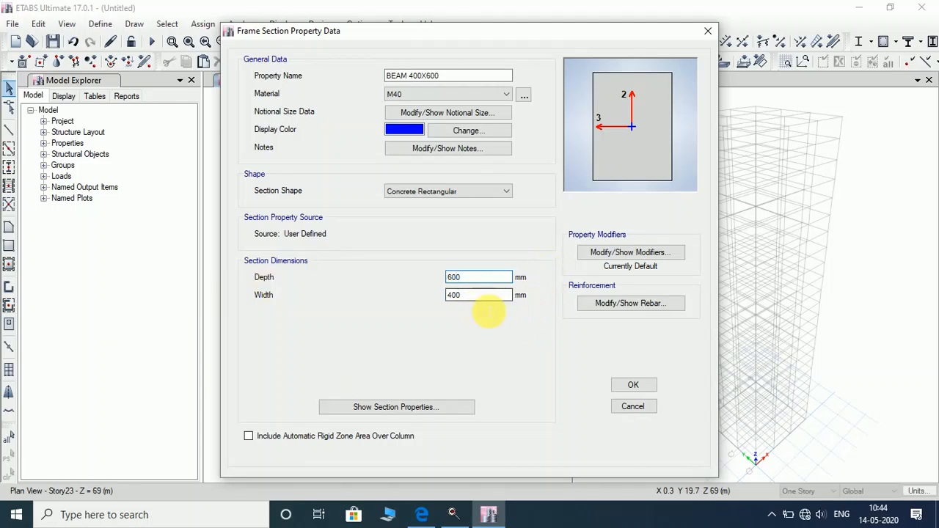
click(633, 385)
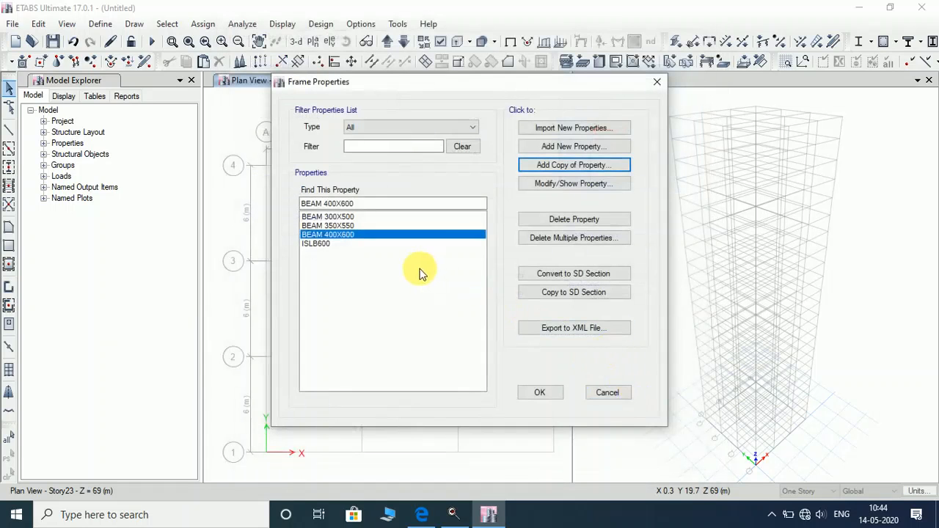
Start an auto-select section named BEAM SECTIONS with concrete design type.
click(616, 150)
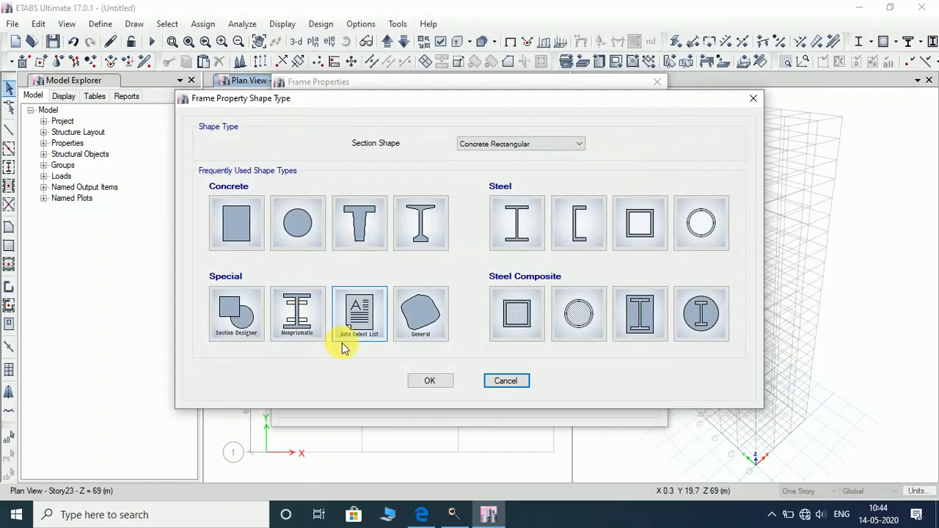
click(358, 314)
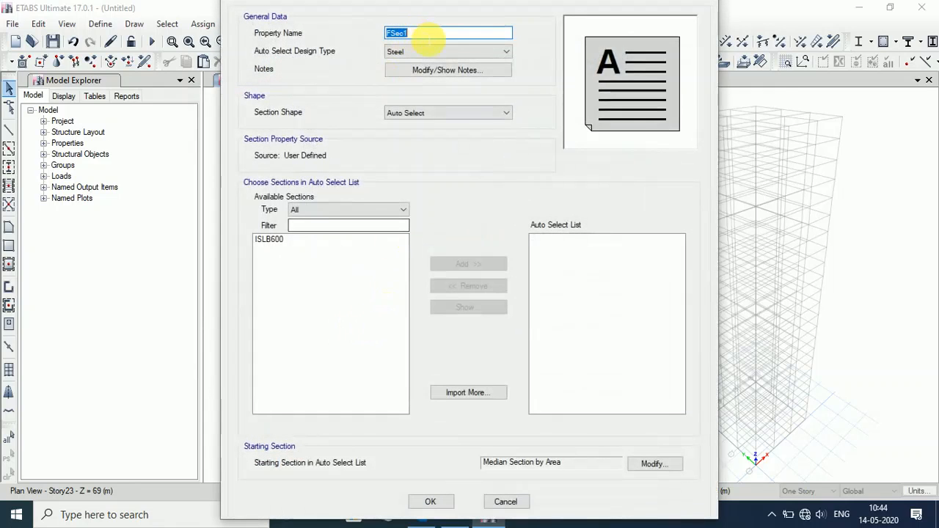
text(BEAM SECTIONS)
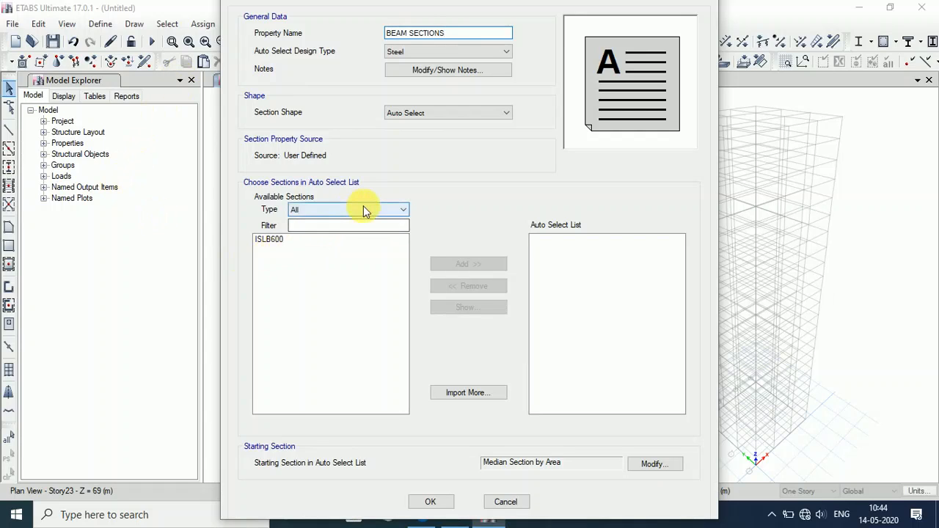
click(440, 47)
click(438, 80)
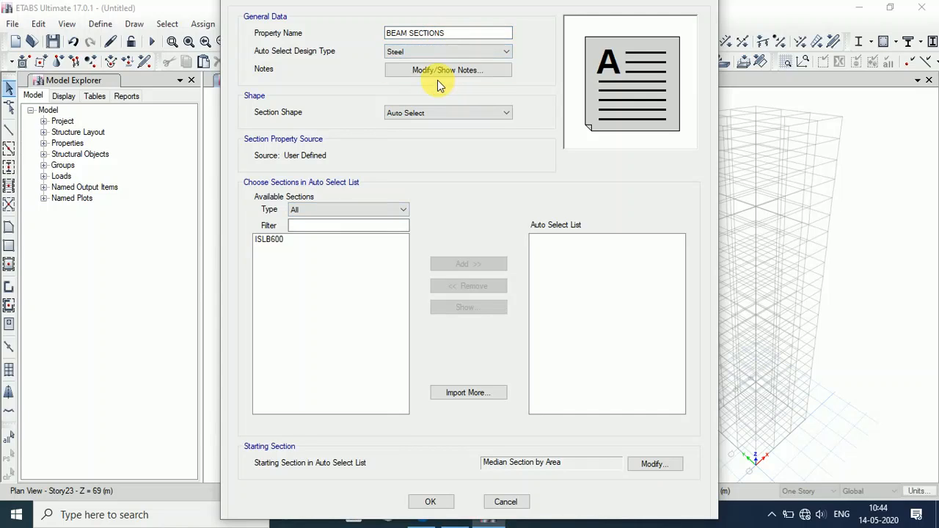
click(426, 53)
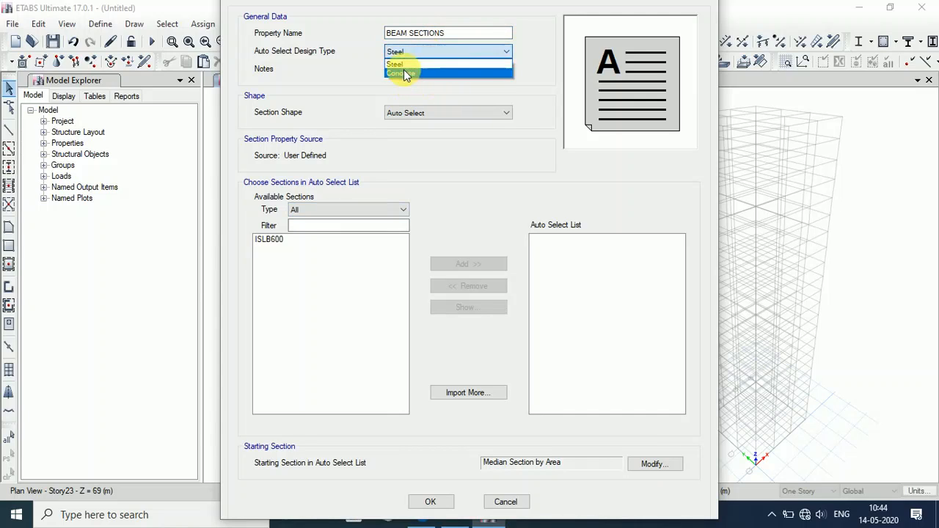
click(404, 74)
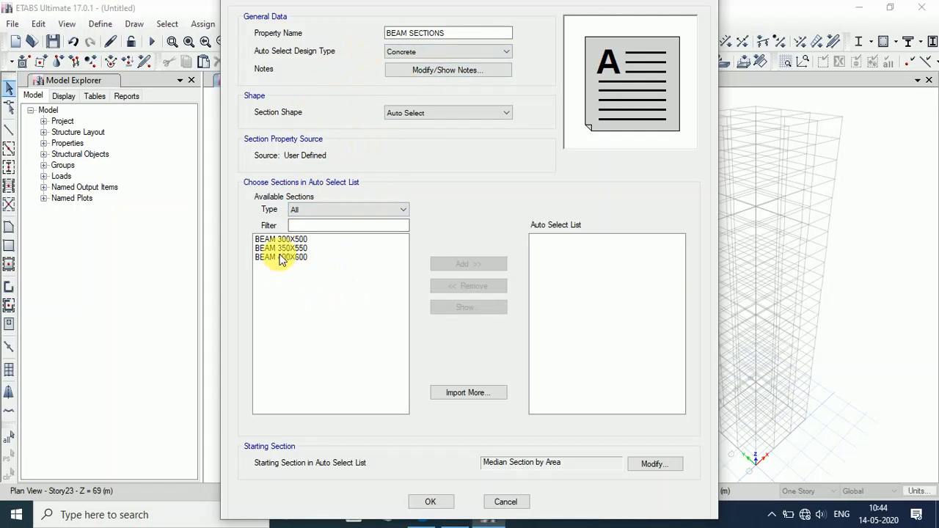
Add BEAM 300X500, BEAM 350X550 and BEAM 400X600 to the auto-select list.
drag(281, 258, 272, 227)
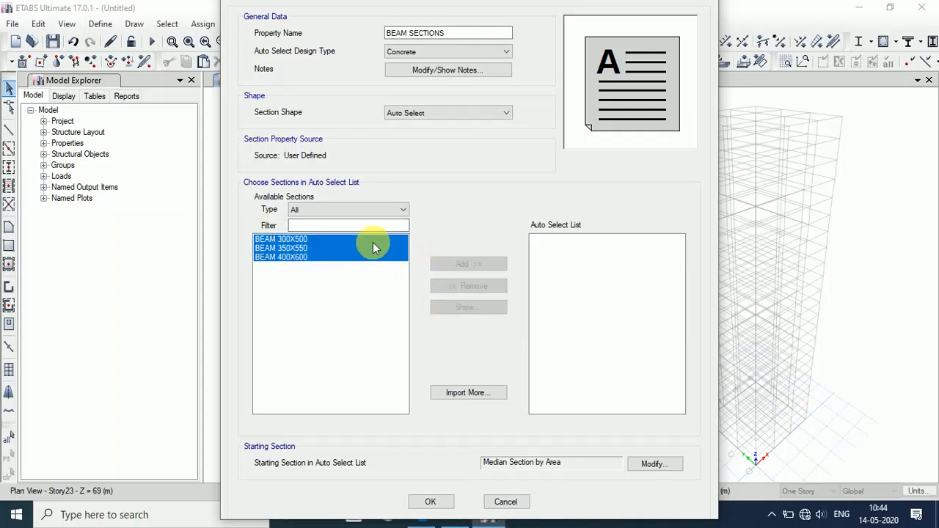
click(358, 210)
click(358, 209)
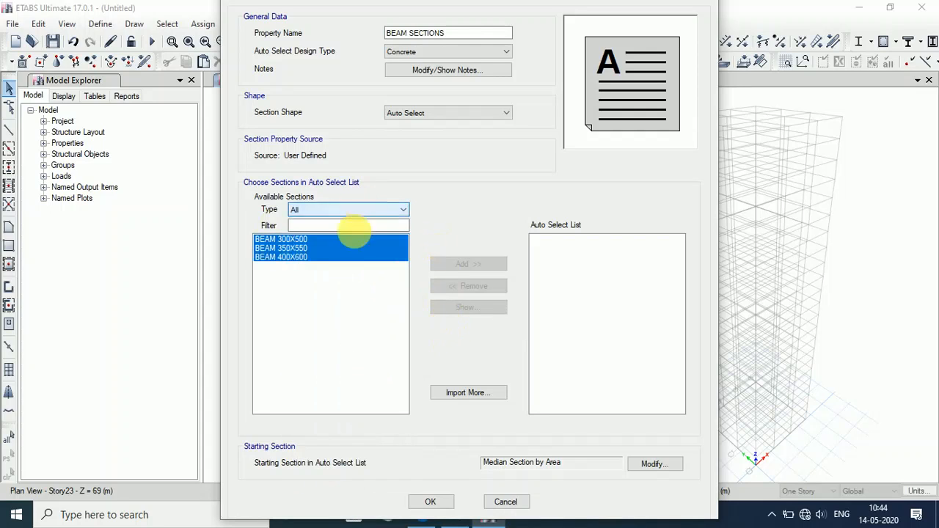
click(342, 308)
click(399, 117)
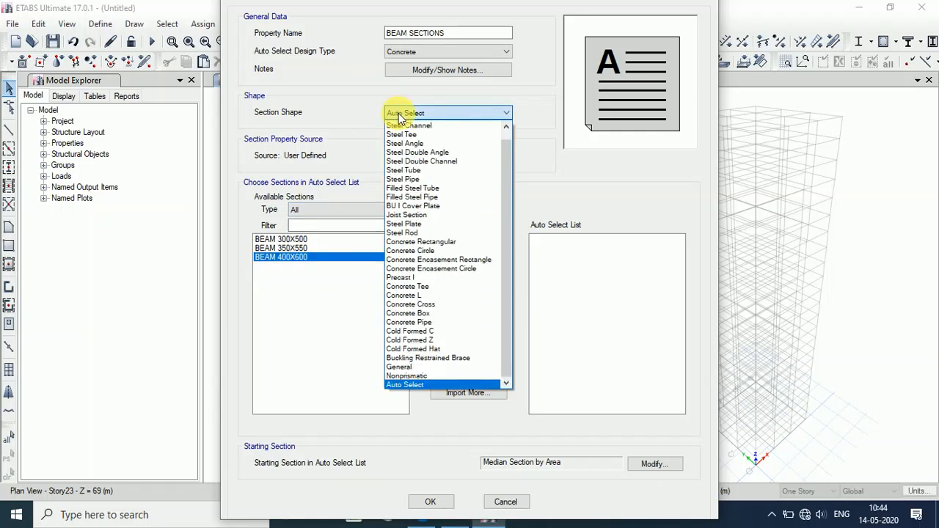
click(400, 115)
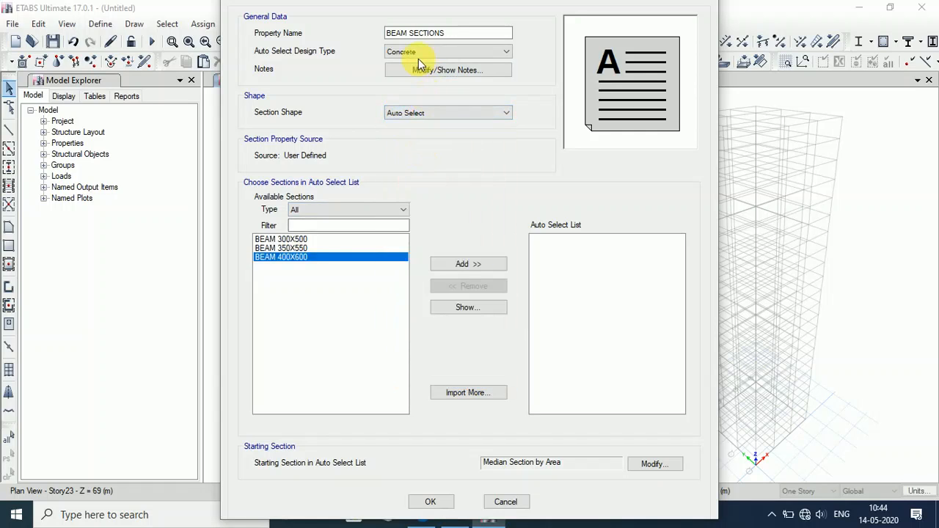
click(294, 240)
shift+click(297, 257)
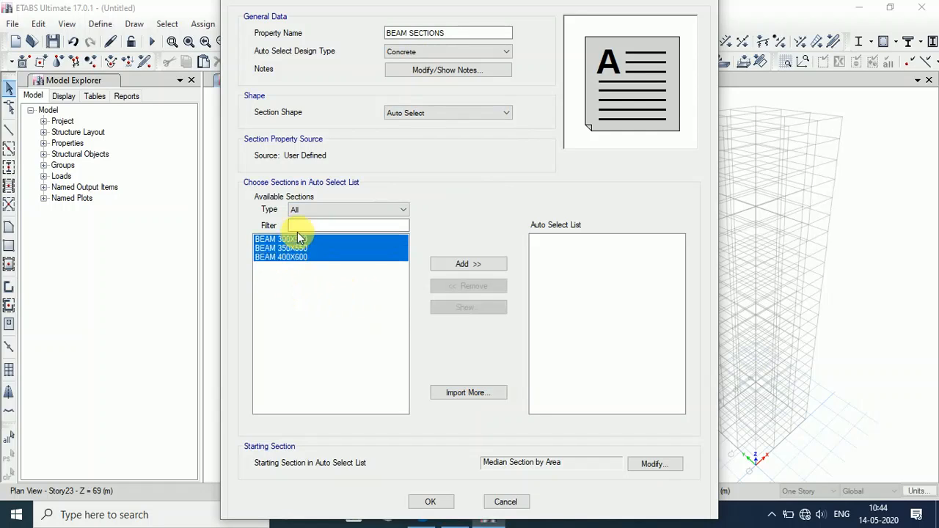
click(491, 265)
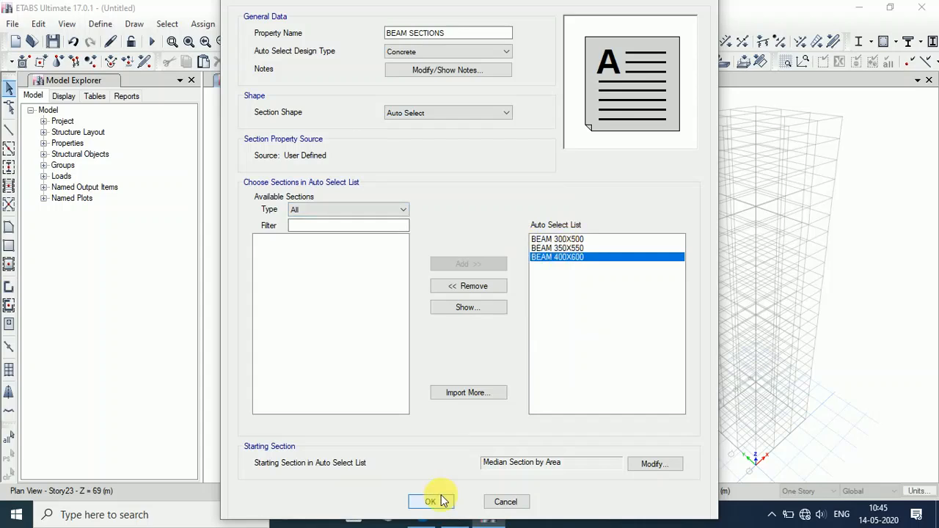
Save BEAM SECTIONS, then reopen it to confirm its three beam sections.
click(555, 249)
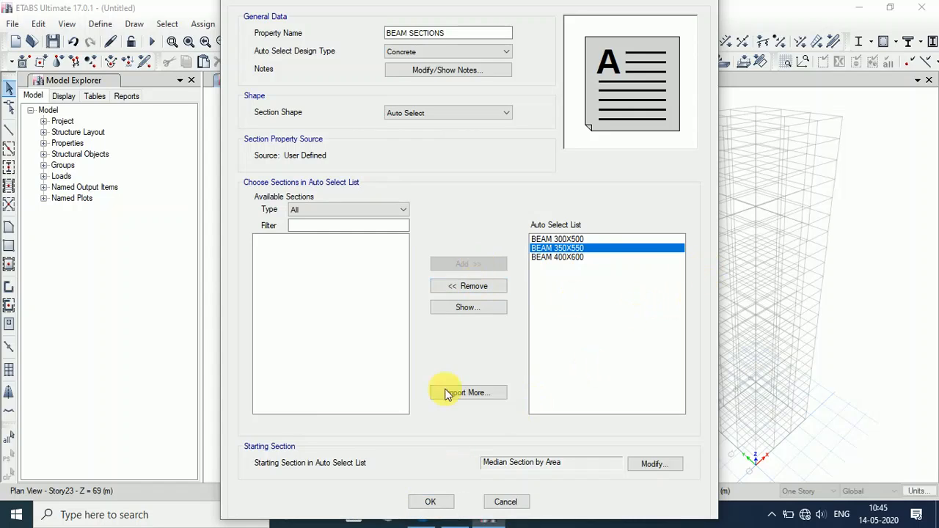
click(430, 502)
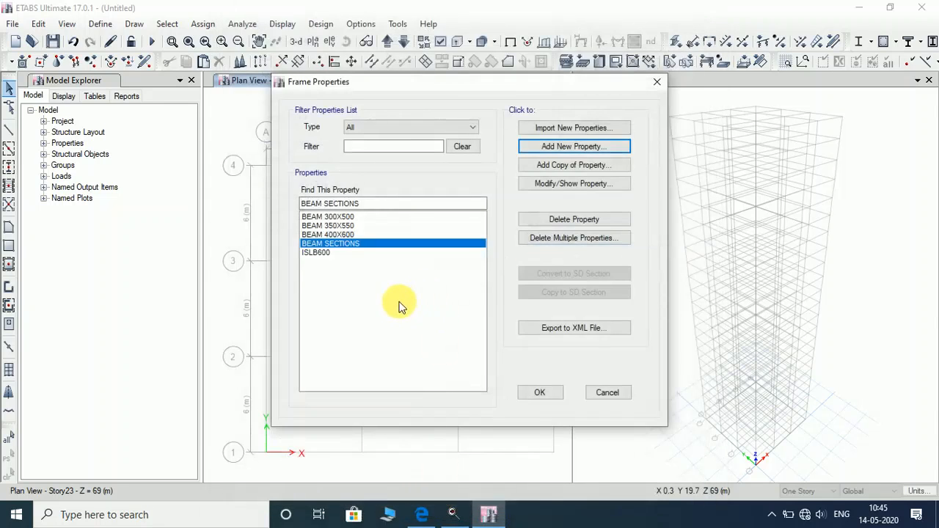
click(555, 188)
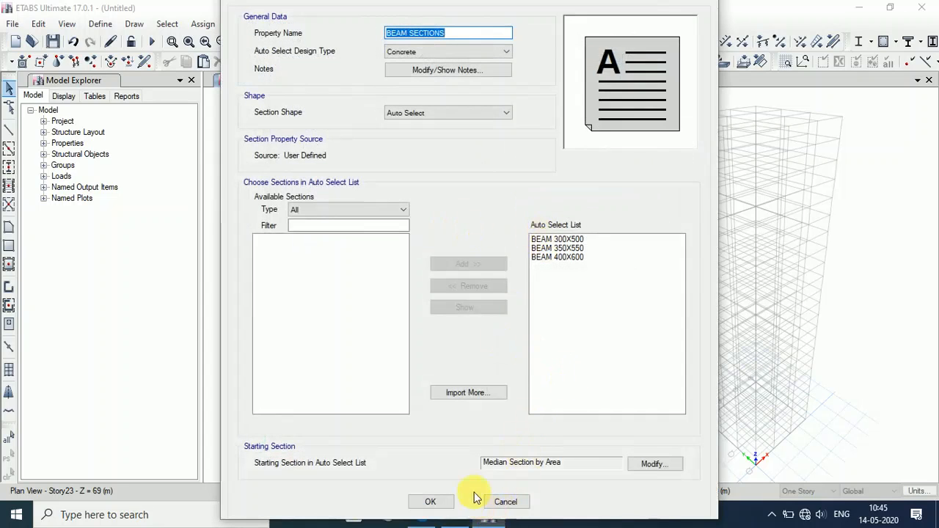
click(433, 502)
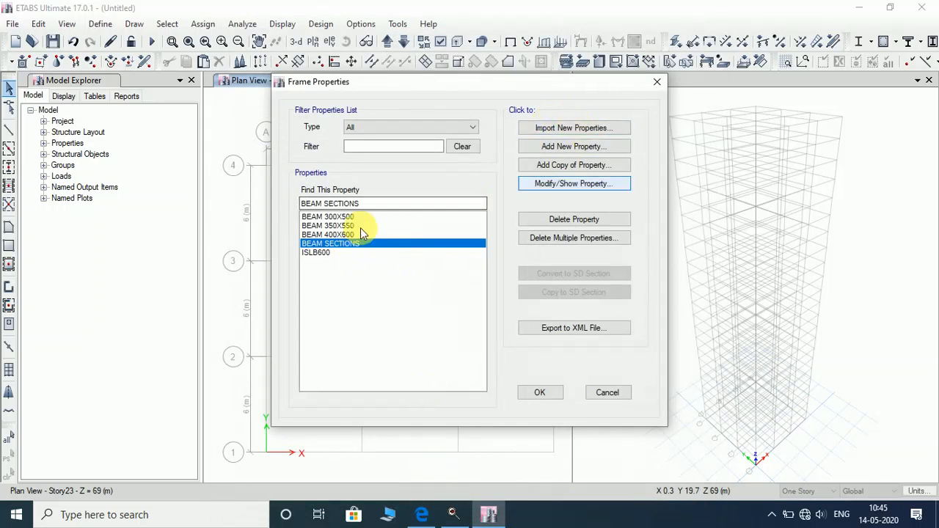
Create concrete rectangular section COLUMN 500X500 in M40, 500 mm deep and 500 mm wide.
click(580, 151)
click(225, 219)
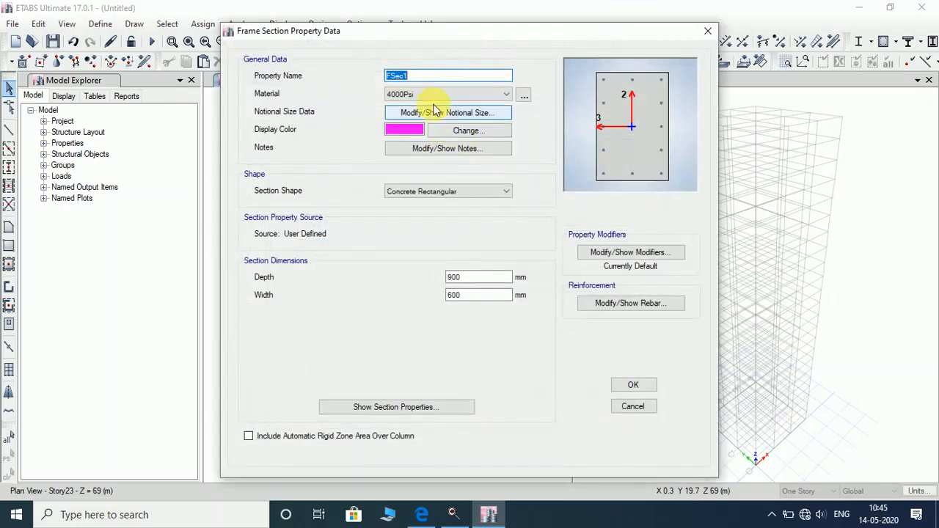
text(COLUMN 500X500)
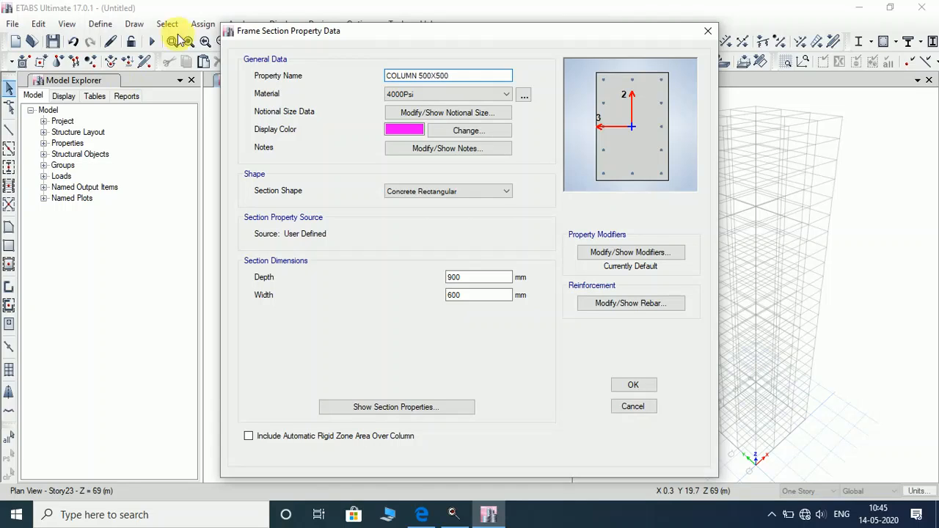
click(423, 95)
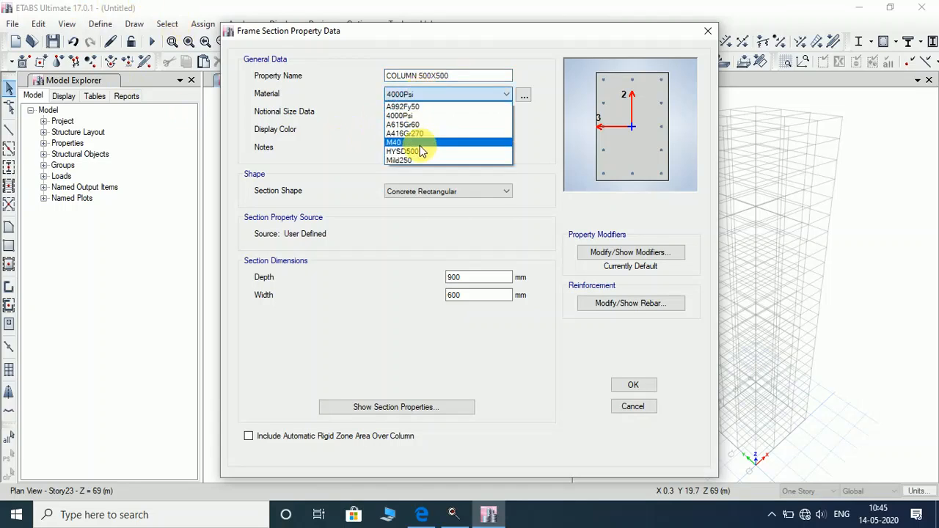
click(419, 144)
double_click(473, 277)
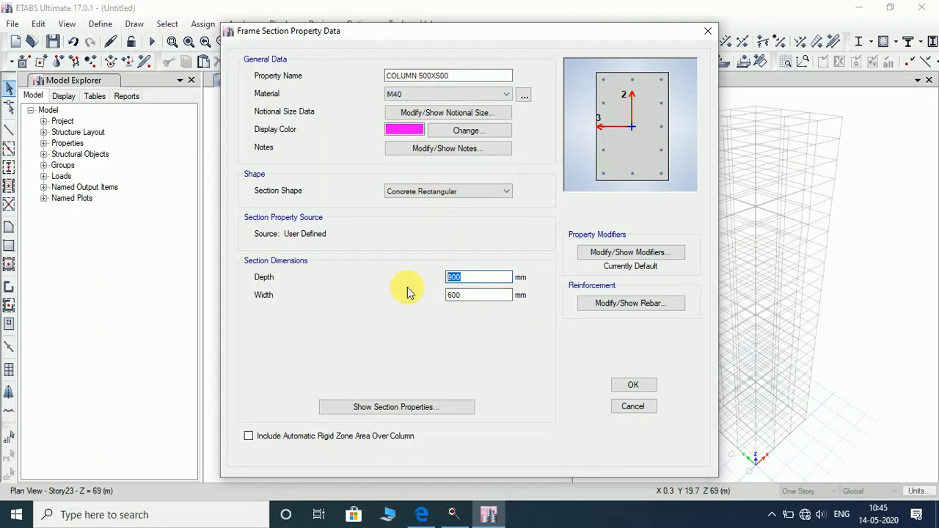
text(500)
key(Tab)
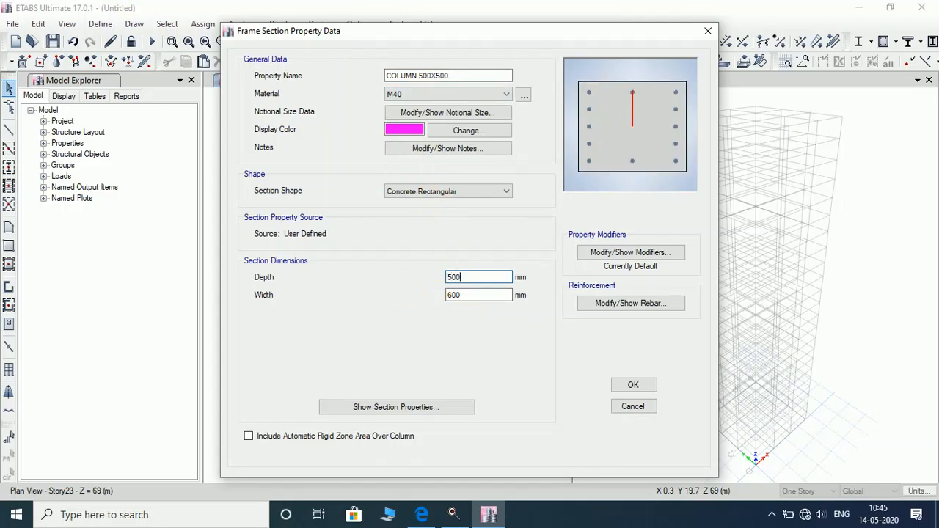
text(500)
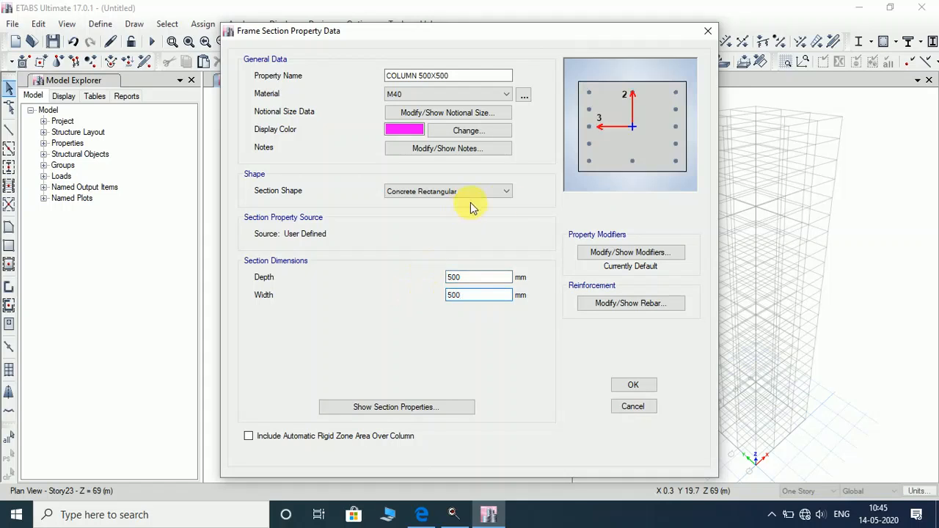
Give the column HYSD500 longitudinal bars and Mild250 ties, and save it.
click(667, 301)
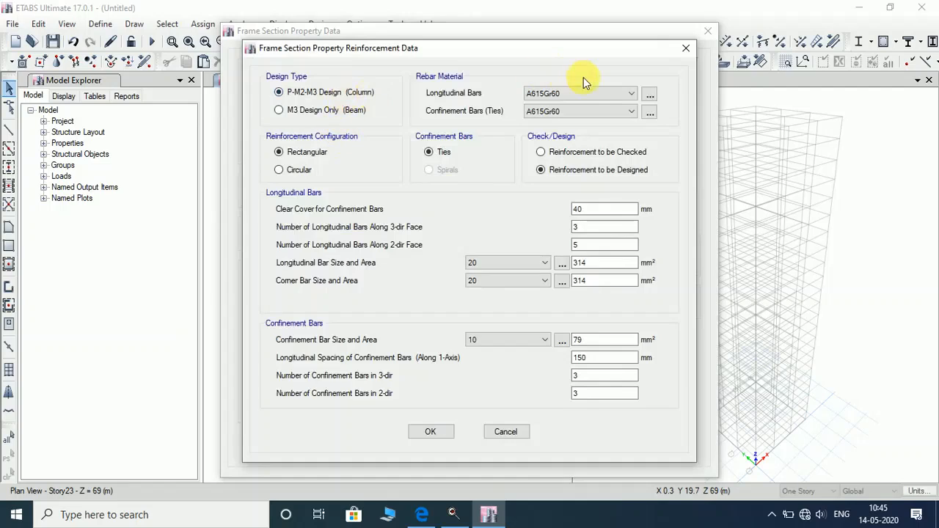
click(586, 93)
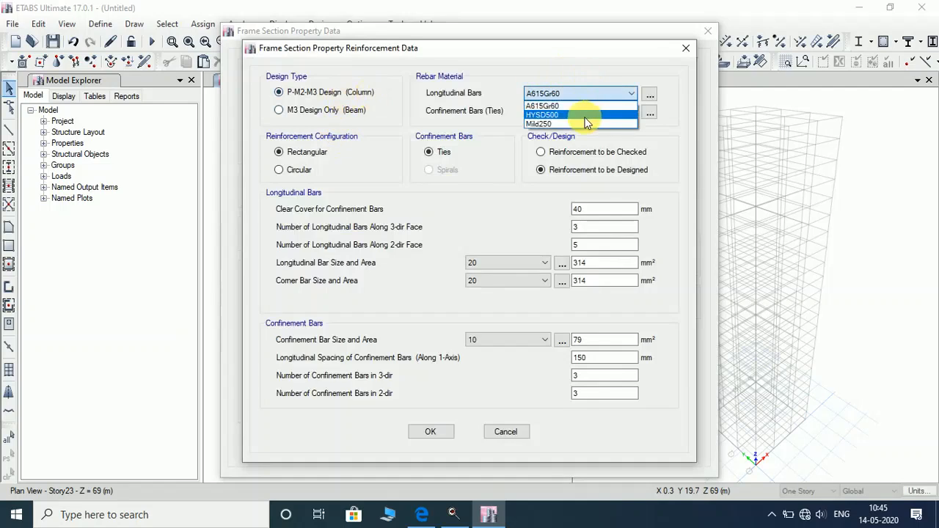
click(586, 116)
click(587, 111)
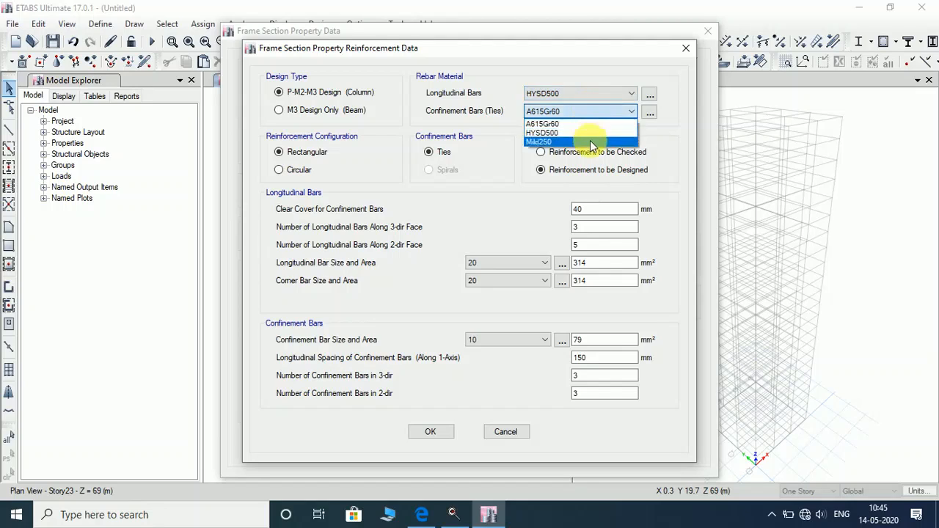
click(587, 139)
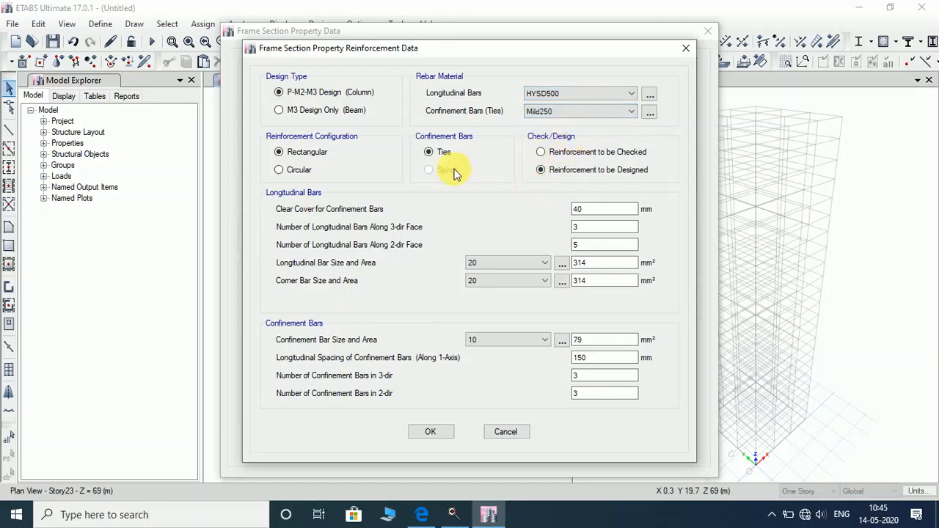
click(442, 431)
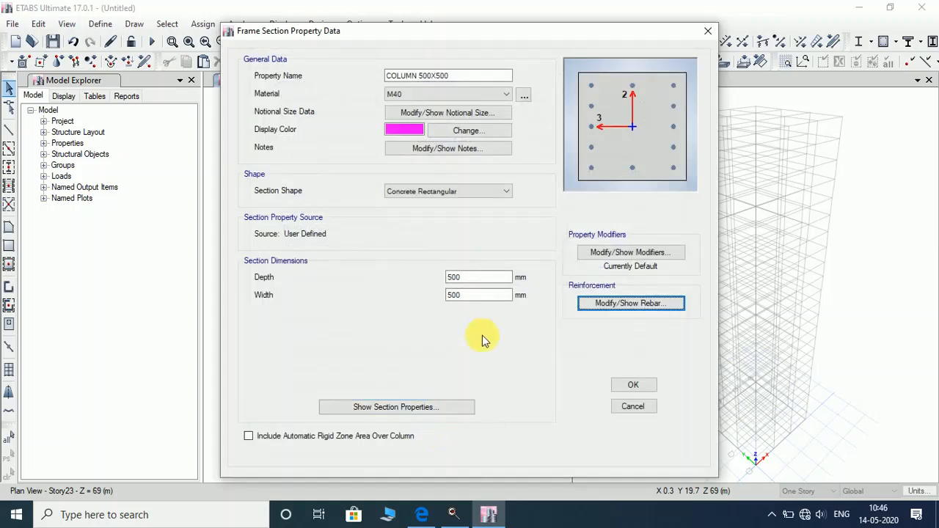
click(633, 386)
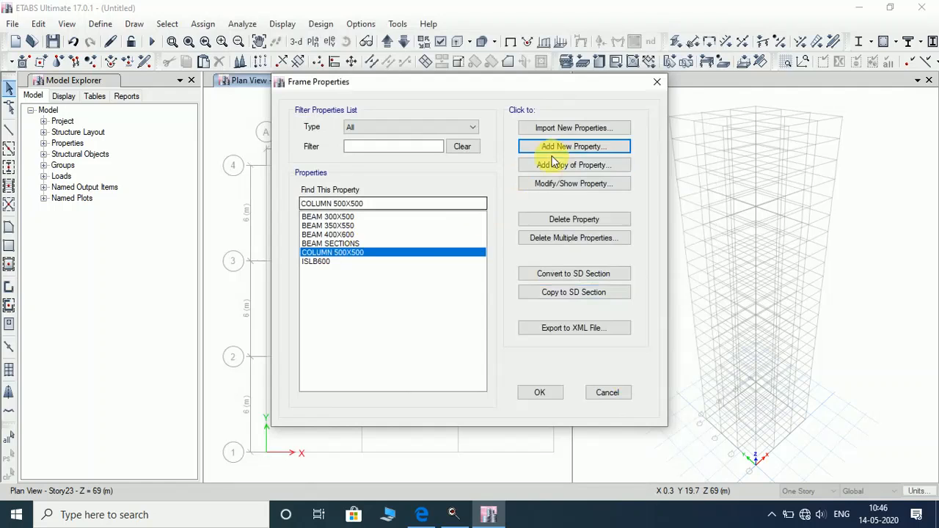
Copy the column as COLUMN 550X550, 550 by 550 mm, keeping its reinforcement, and save it.
click(580, 166)
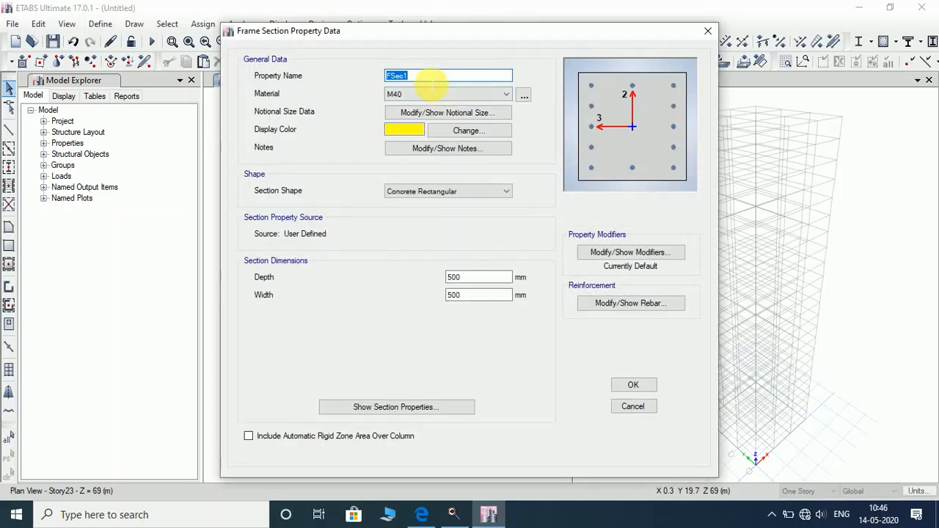
text(COLUMN 550X550)
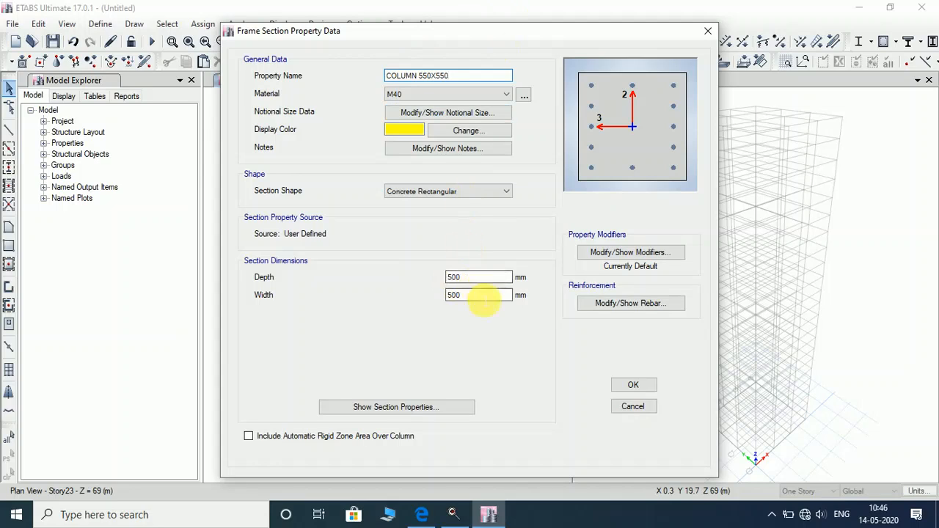
drag(480, 296, 328, 299)
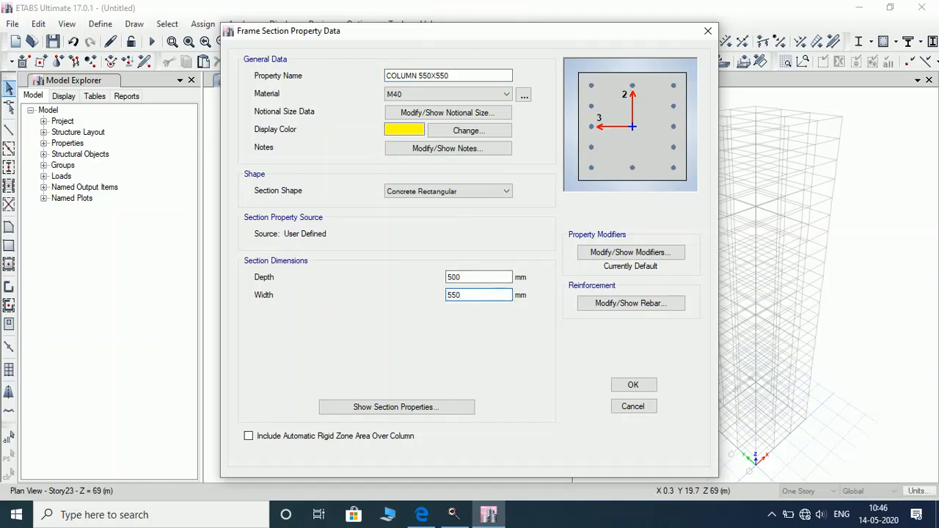
drag(493, 279, 331, 273)
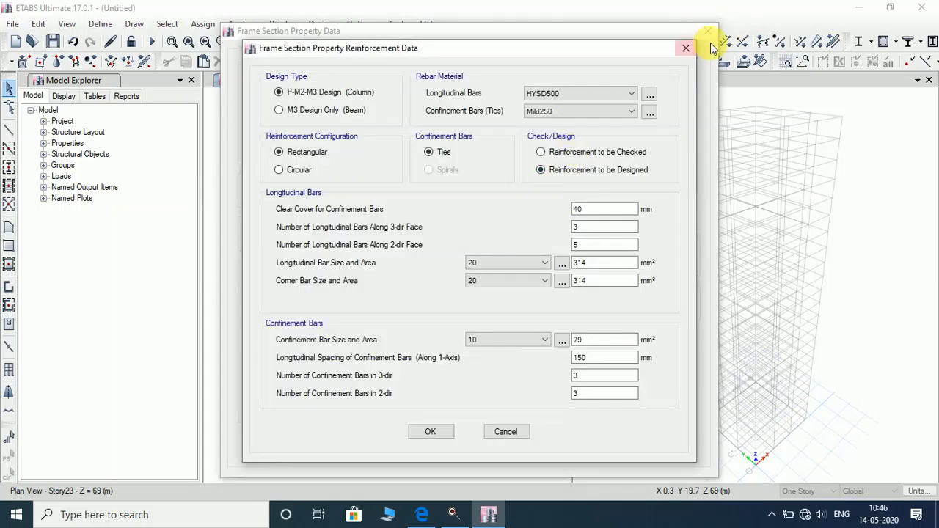
click(686, 48)
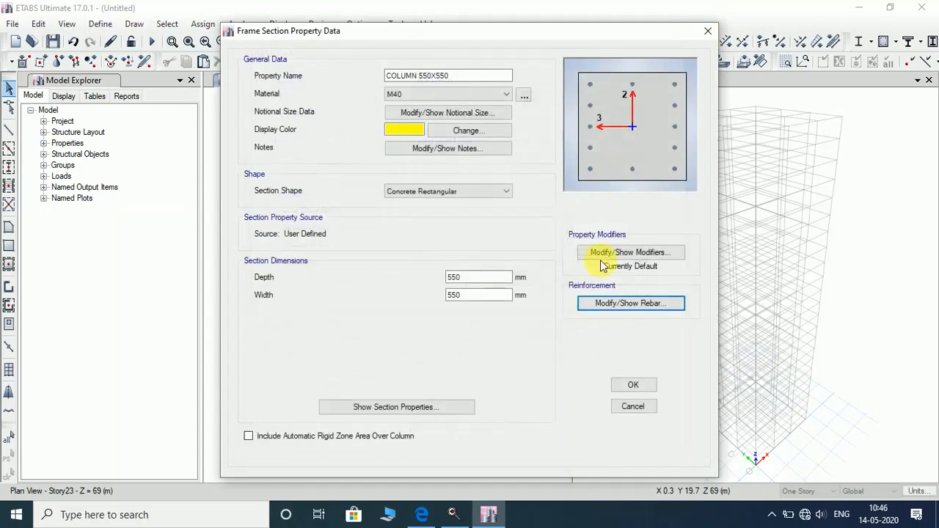
click(624, 389)
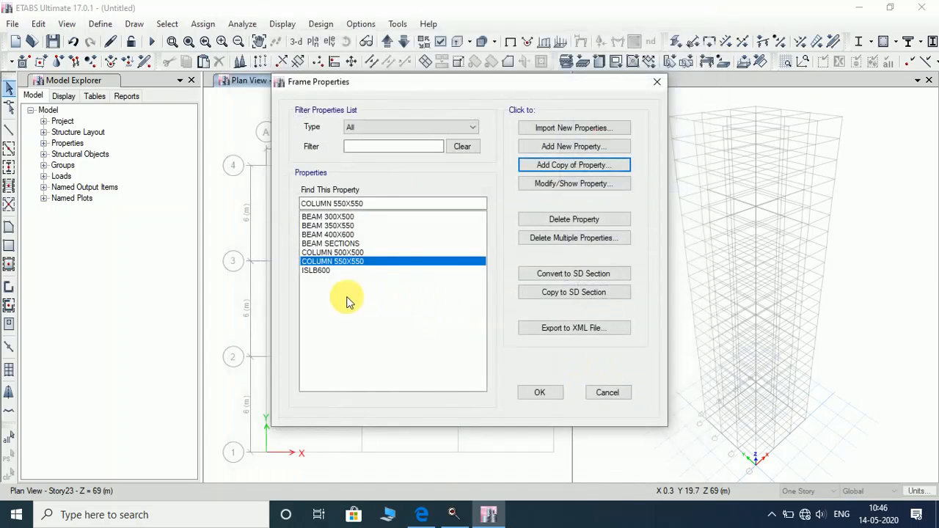
Copy the column as COLUMN 600X600 with 600 mm depth and width, and save it.
click(577, 165)
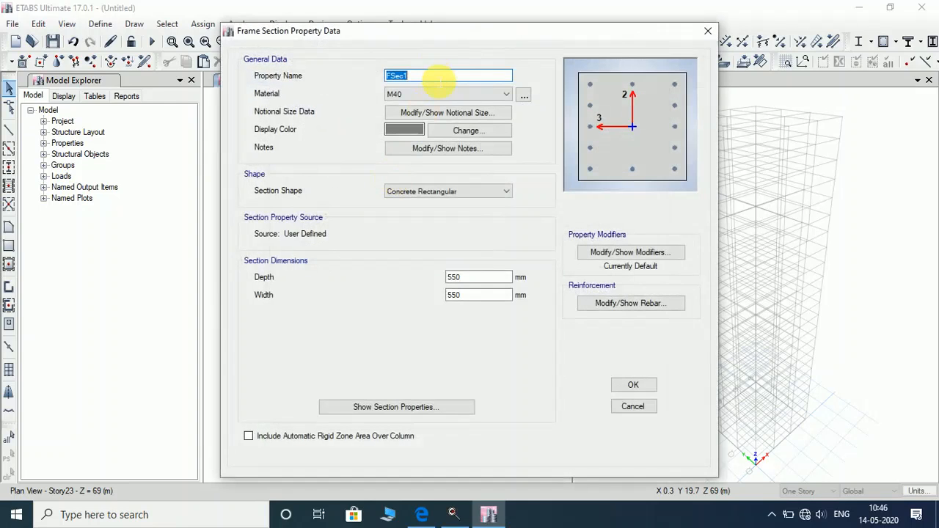
text(COLUMN 600X600)
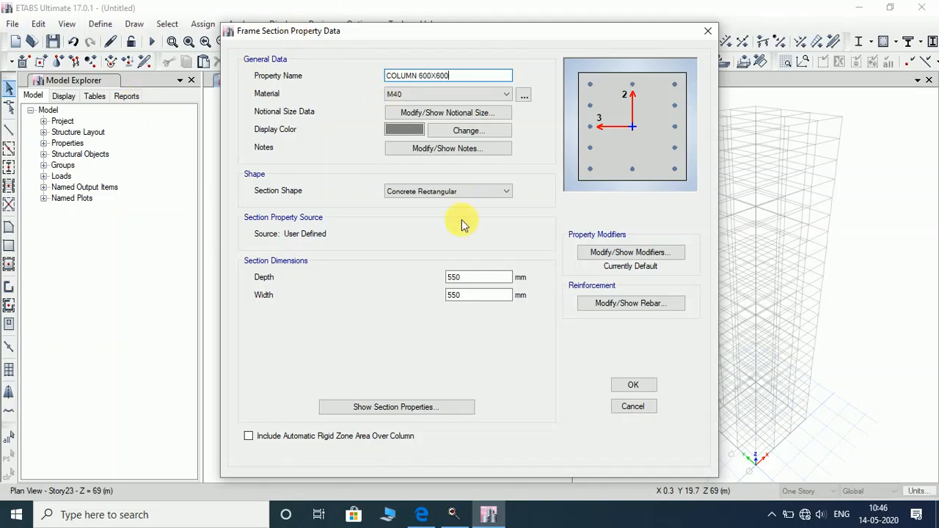
click(467, 278)
drag(468, 278, 340, 275)
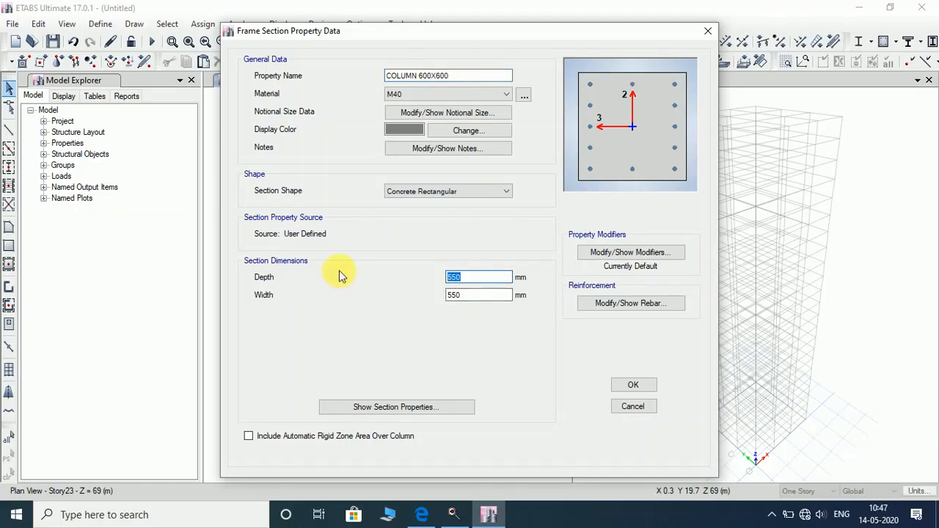
key(Tab)
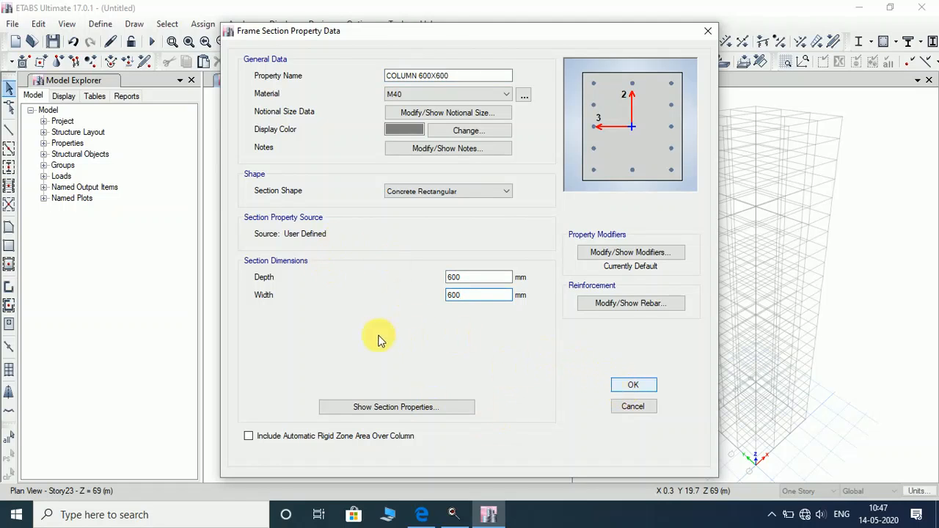
text(600)
key(Return)
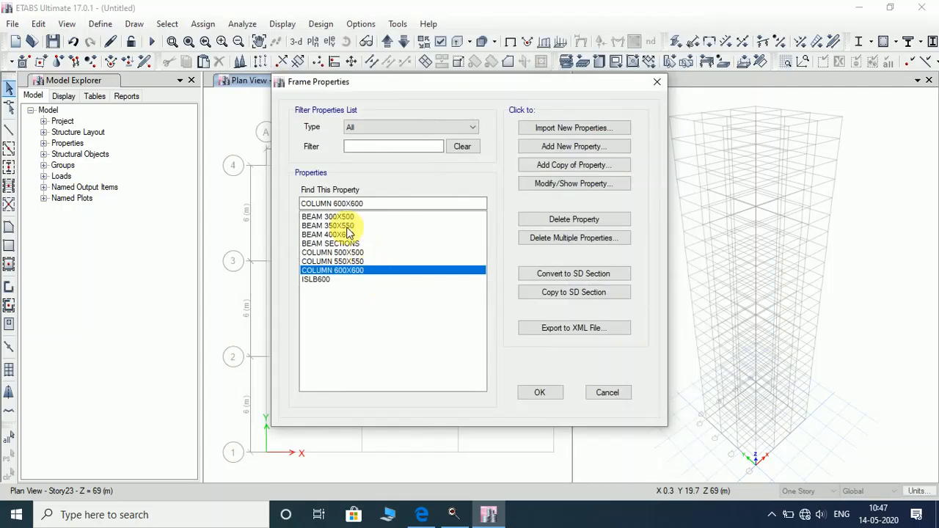
Start a new auto-select frame property with Concrete design type, named COLUMN SECTIONS.
click(587, 148)
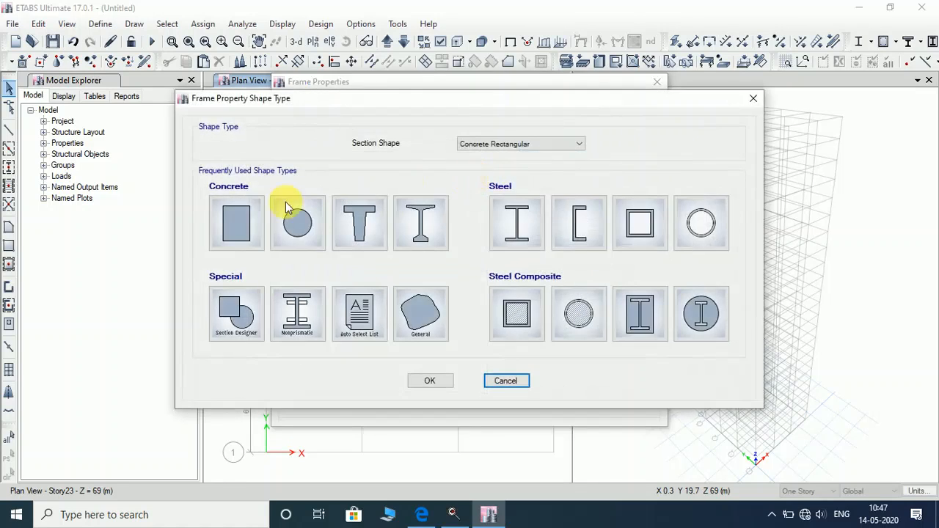
key(Escape)
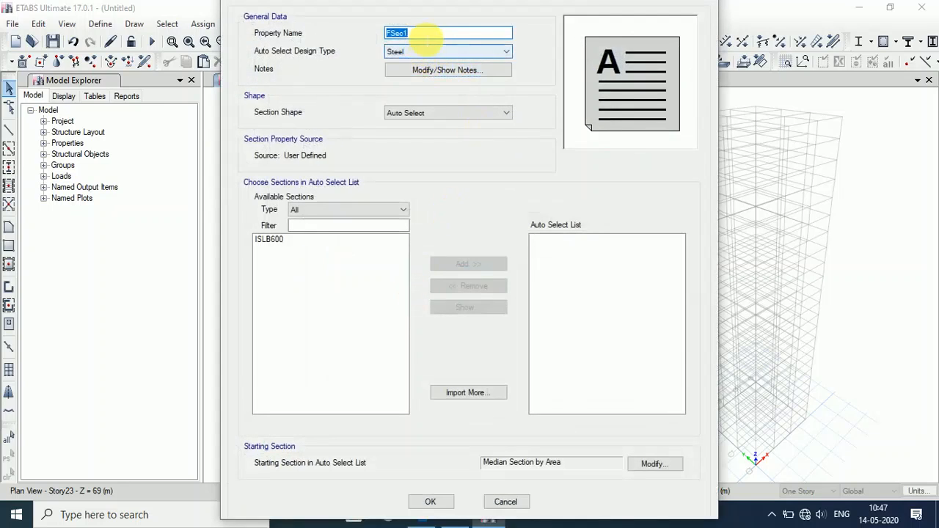
click(438, 53)
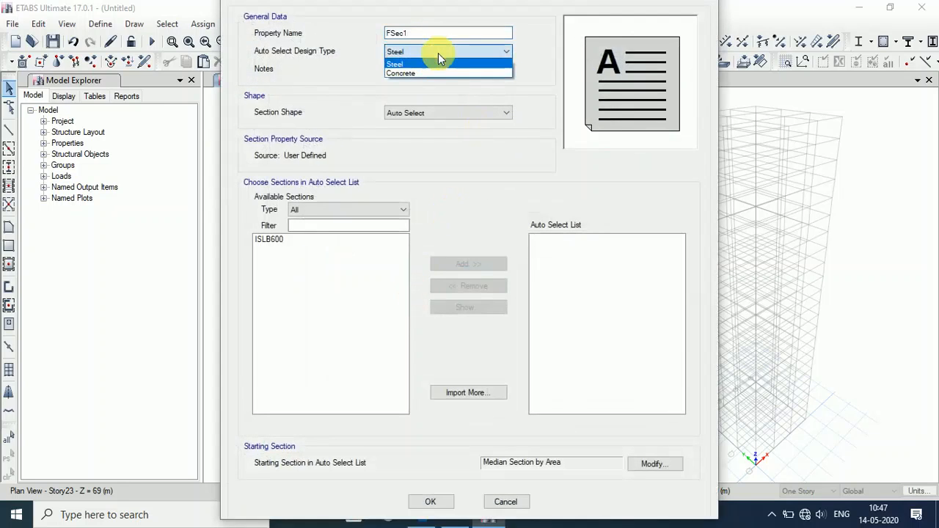
click(439, 64)
click(441, 55)
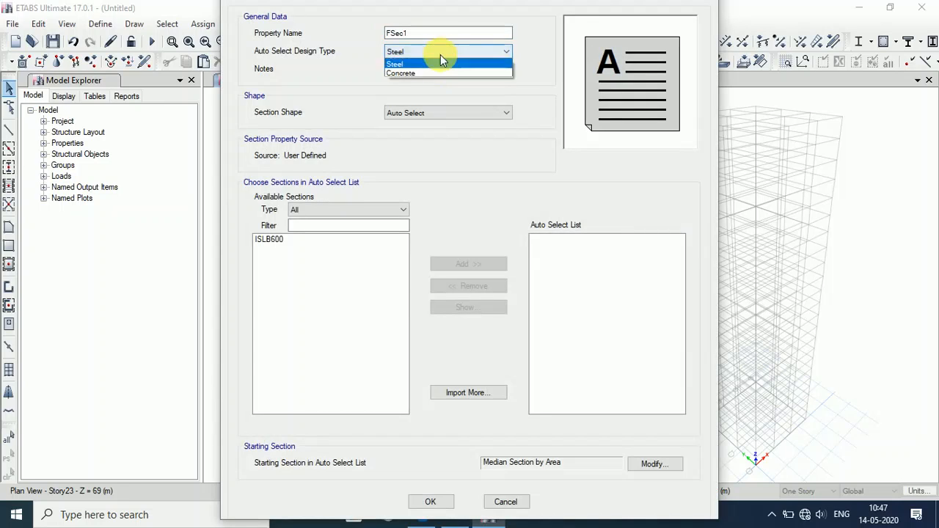
click(434, 73)
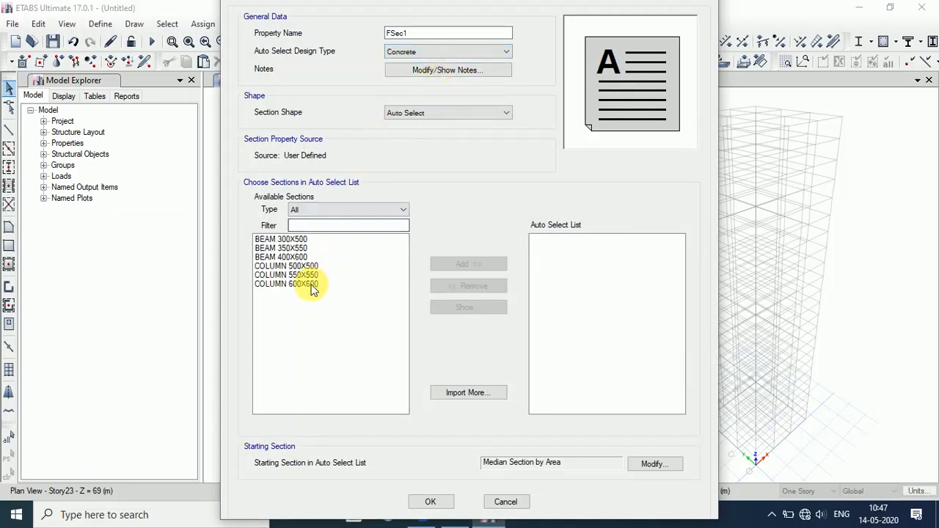
double_click(502, 33)
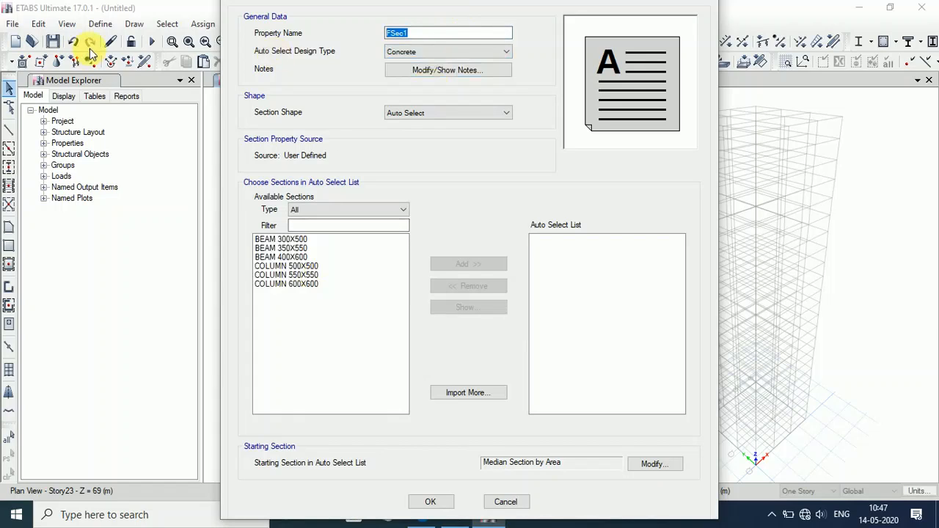
text(COLUMN SECTIONS)
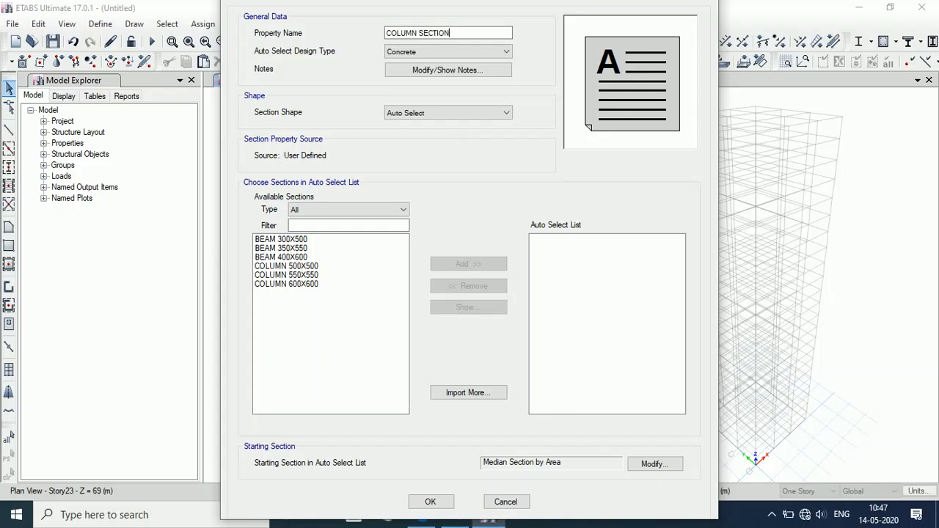
Add COLUMN 500X500, 550X550 and 600X600 to the list and confirm the property.
click(309, 288)
shift+click(309, 265)
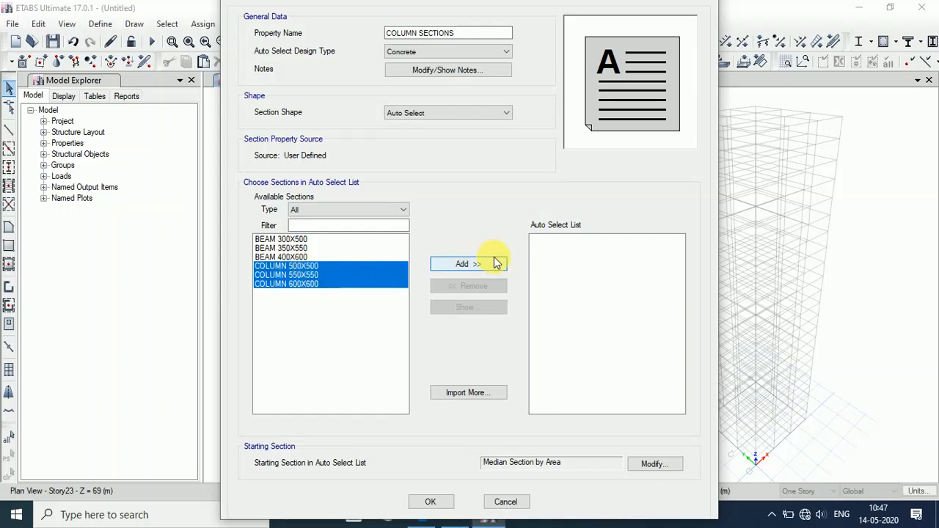
click(495, 261)
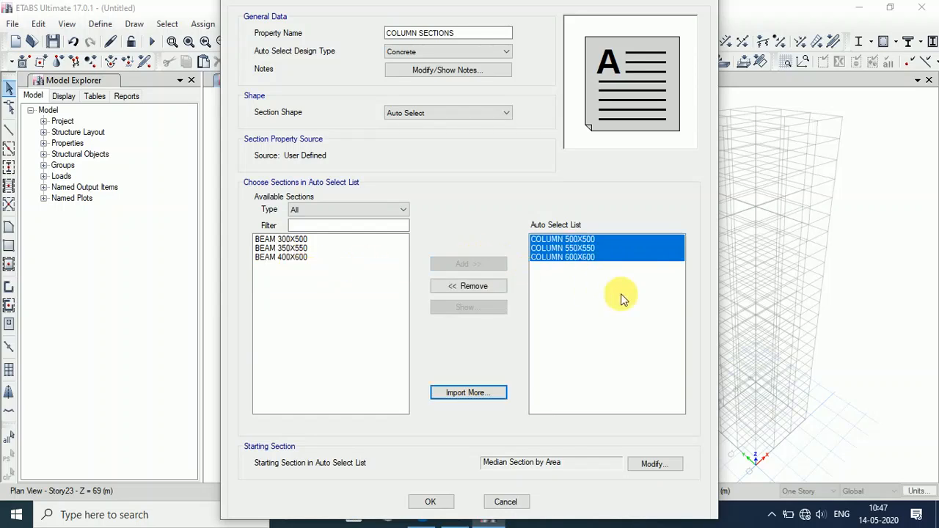
click(430, 505)
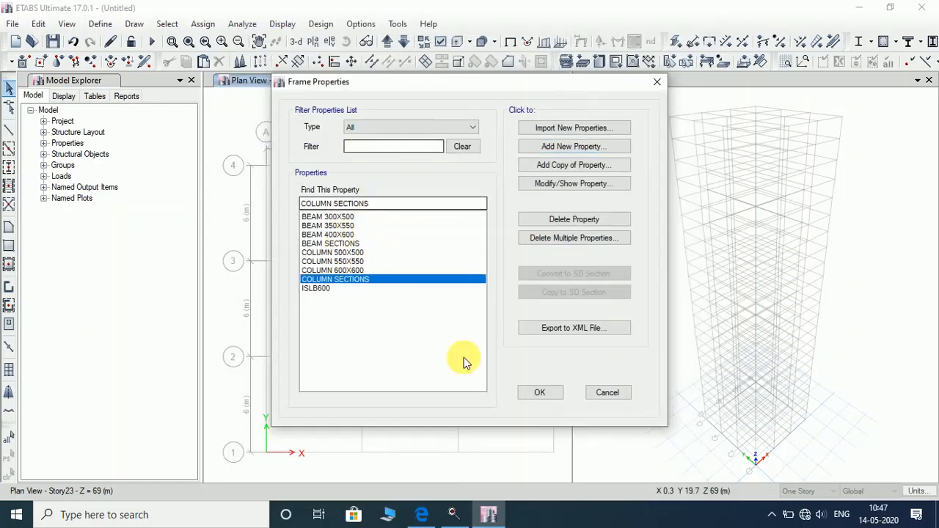
click(541, 393)
Bring up the slab section properties list from the Define menu.
click(102, 27)
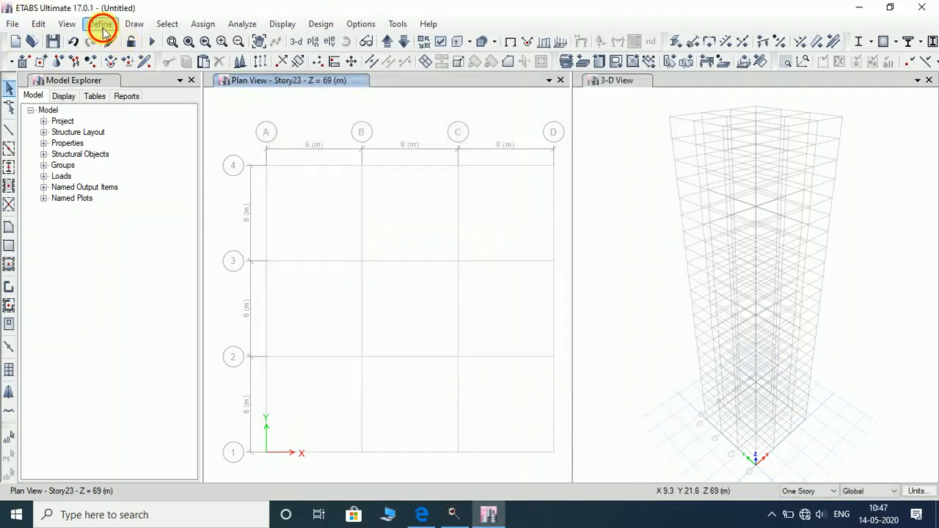
mouse_move(156, 63)
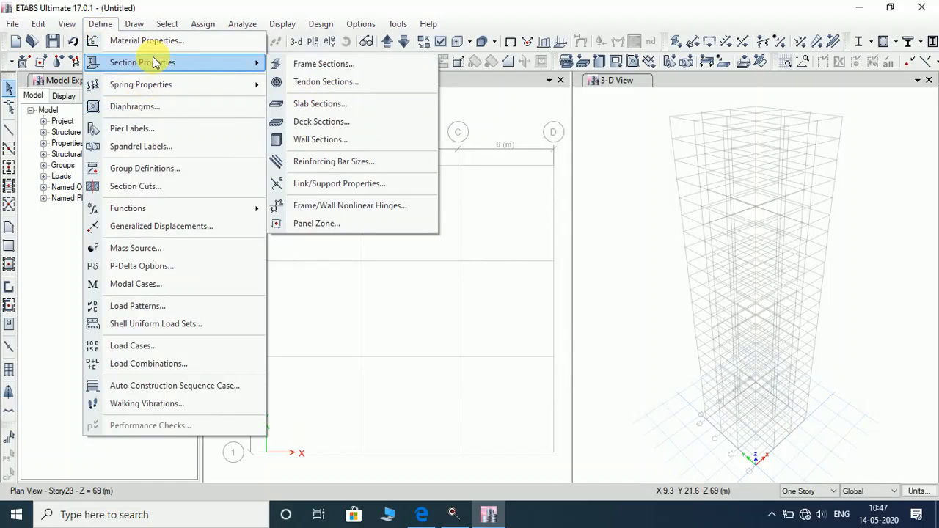
click(329, 104)
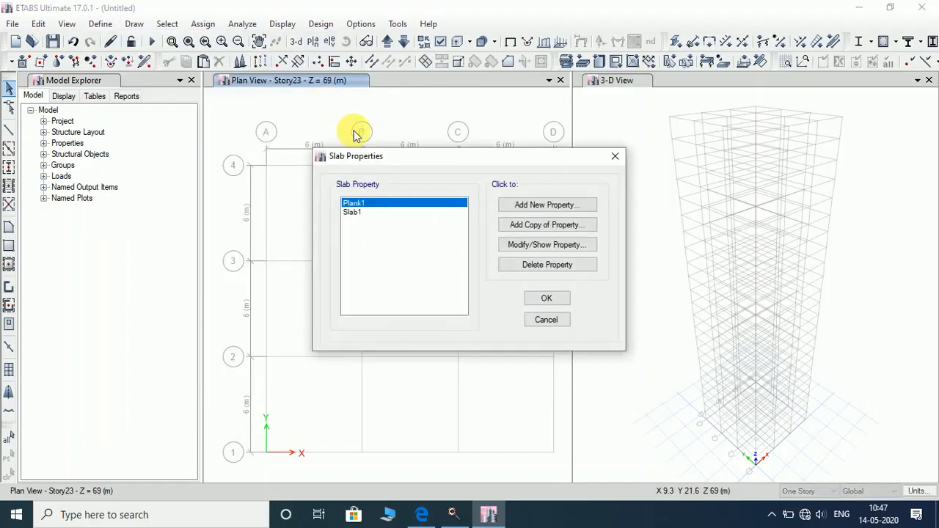
Turn Slab1 into Slab150 with M40 material and 150 mm thickness.
click(352, 213)
click(560, 245)
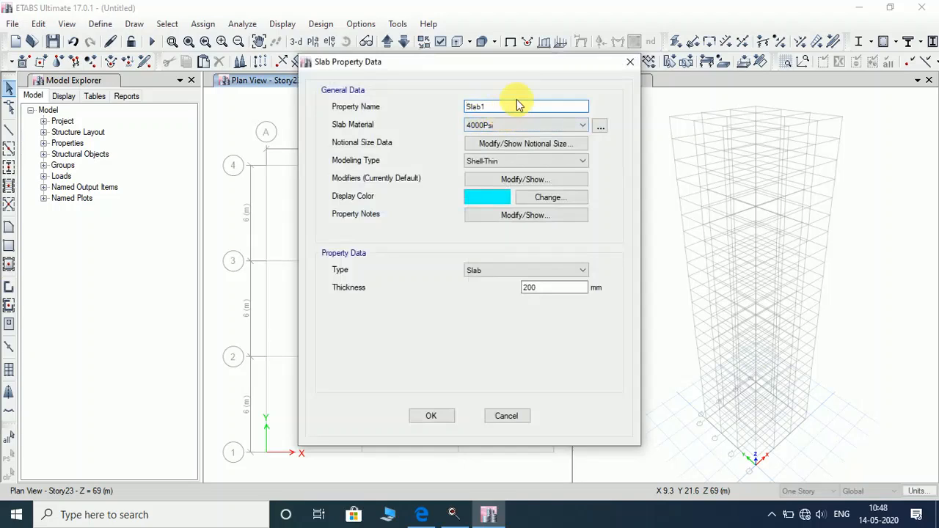
text(50)
click(550, 125)
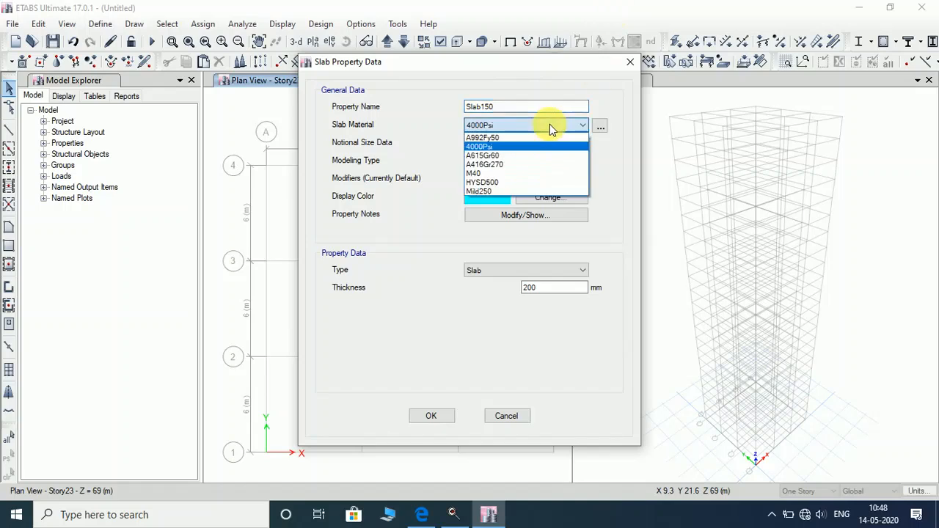
click(537, 170)
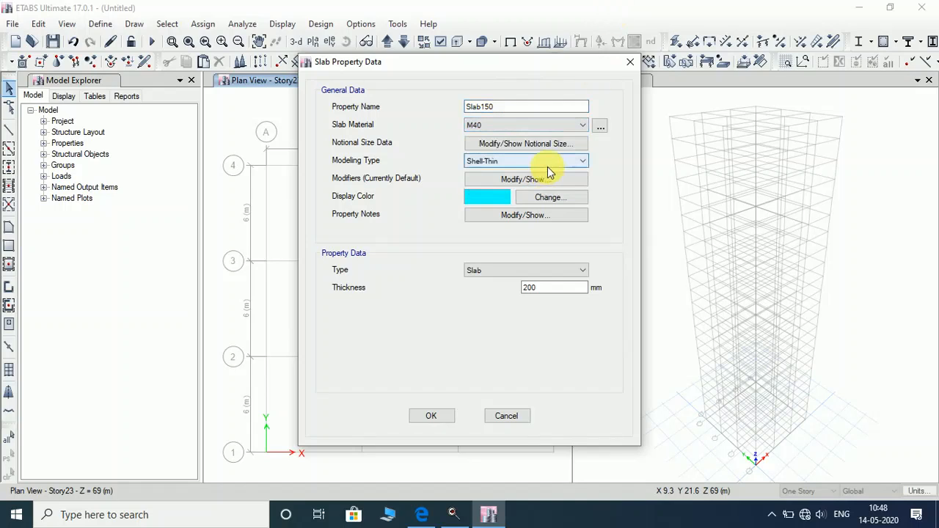
double_click(526, 287)
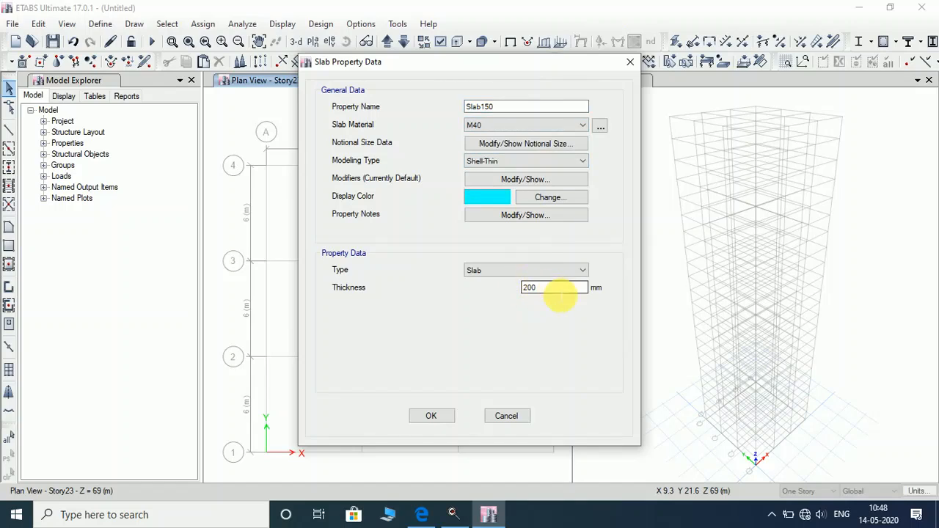
text(150)
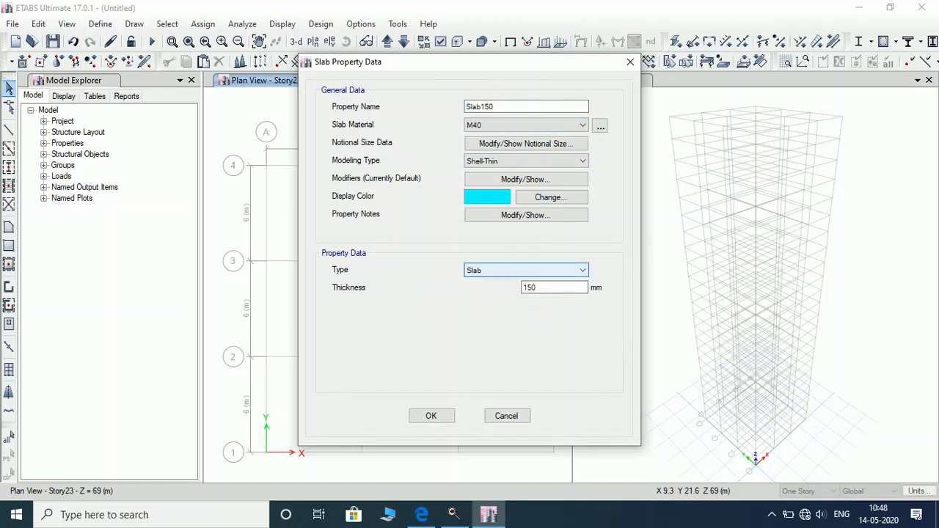
click(433, 417)
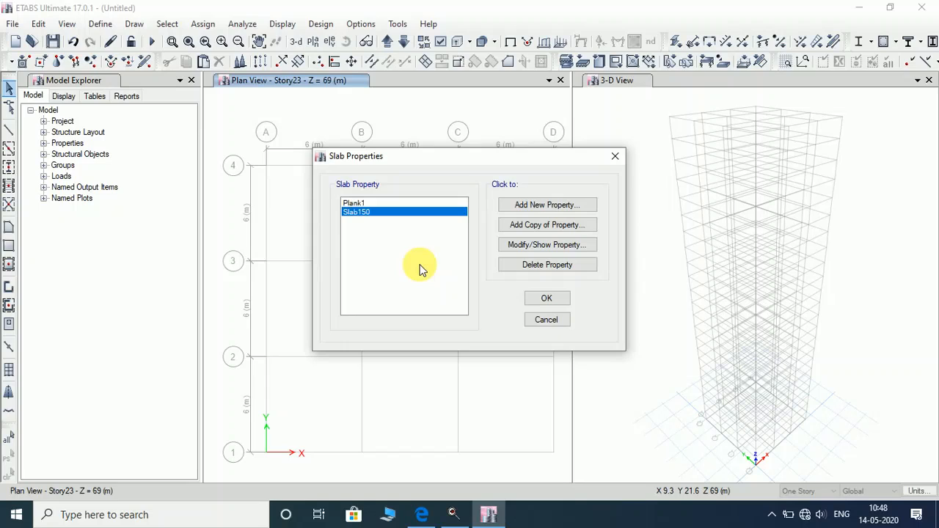
click(547, 299)
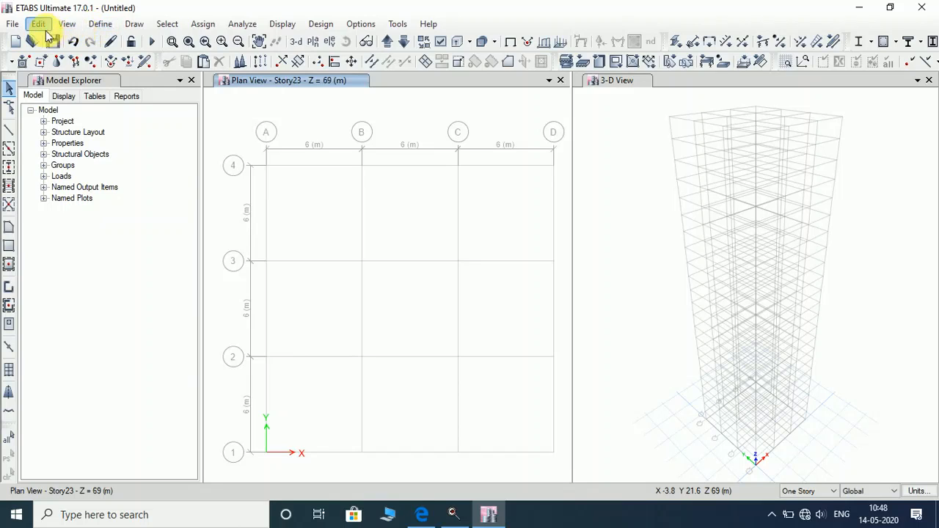
Switch to quick drawing of beams on grid lines and show the Story1 plan.
click(132, 30)
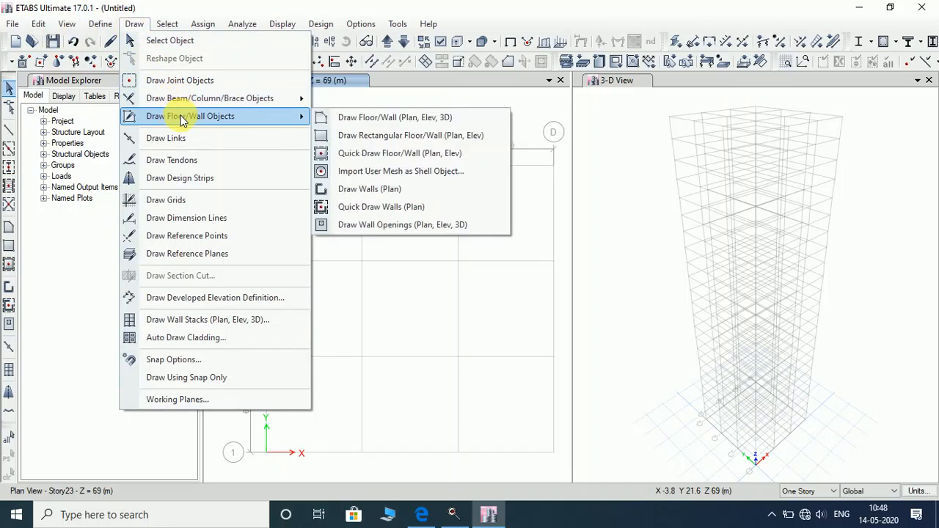
click(188, 103)
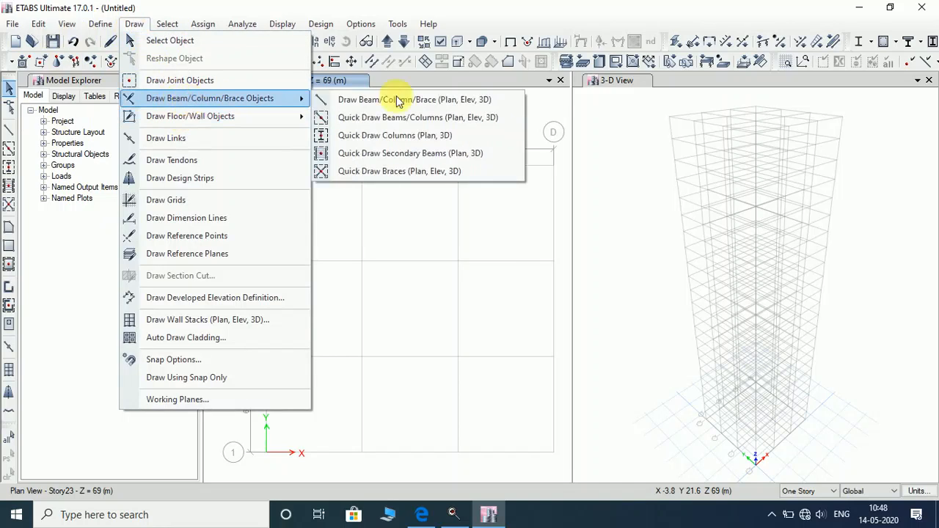
click(445, 124)
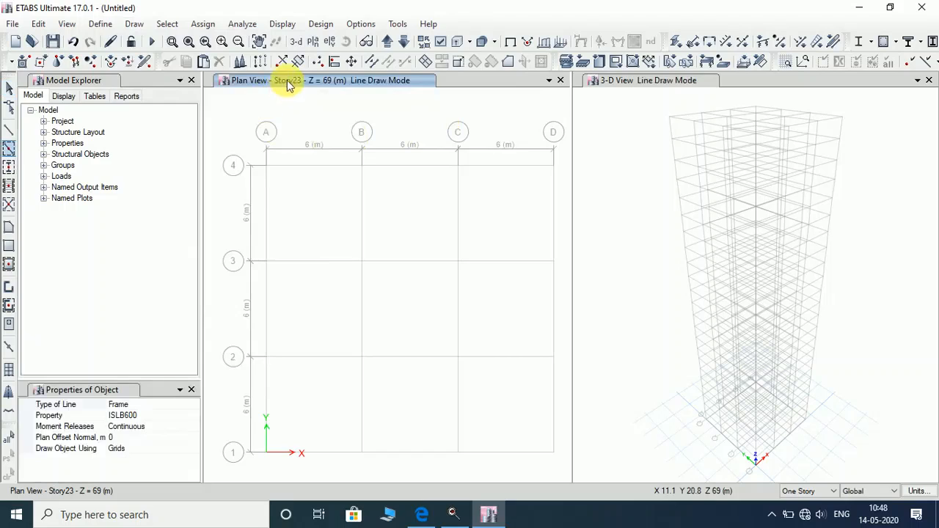
click(391, 41)
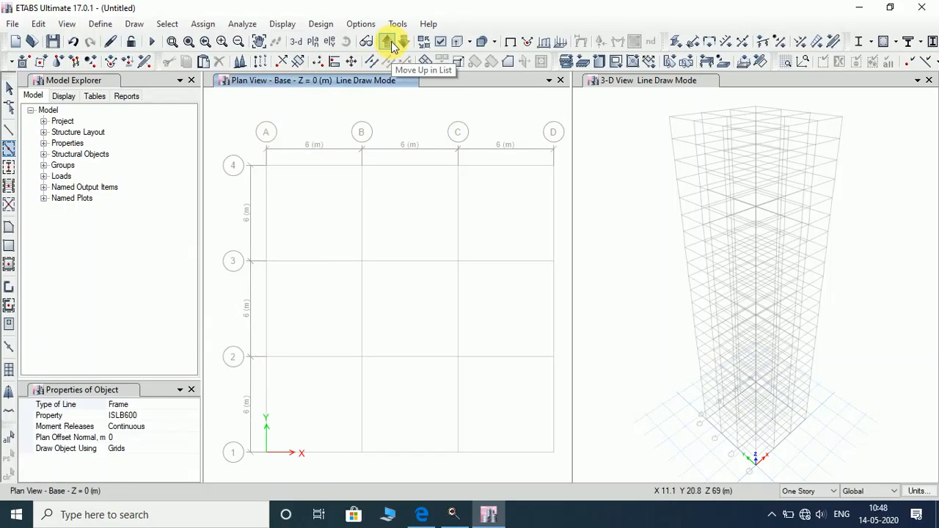
click(391, 41)
Apply to similar stories and window grid A-4 to D-1 with BEAM SECTIONS beams.
click(806, 491)
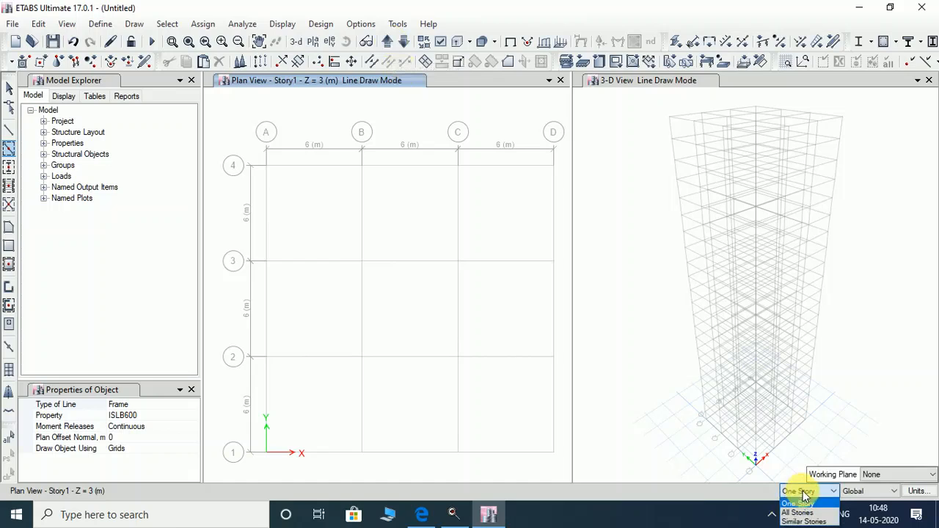
click(806, 522)
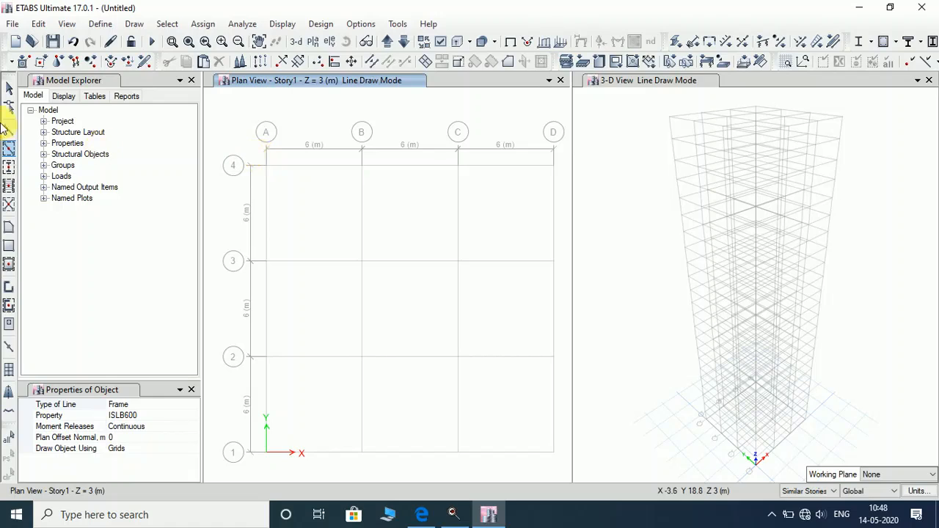
click(194, 417)
click(194, 419)
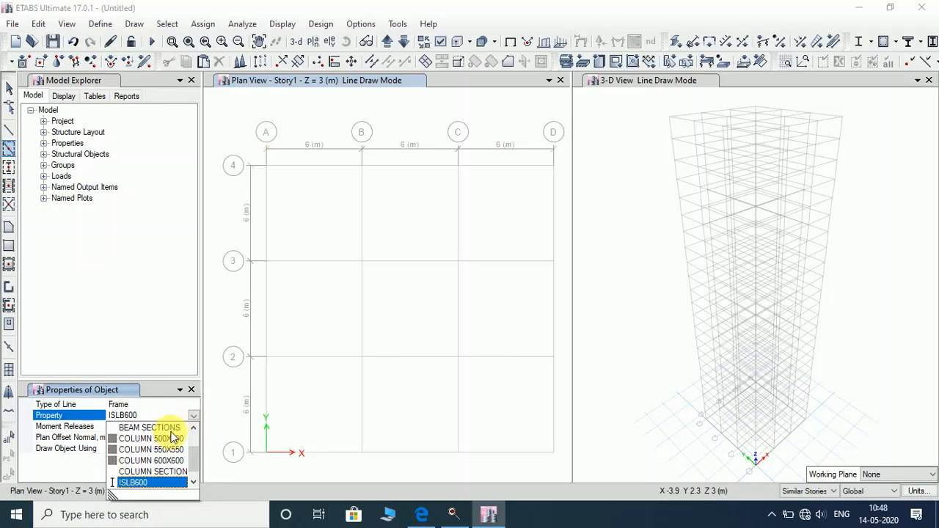
click(168, 428)
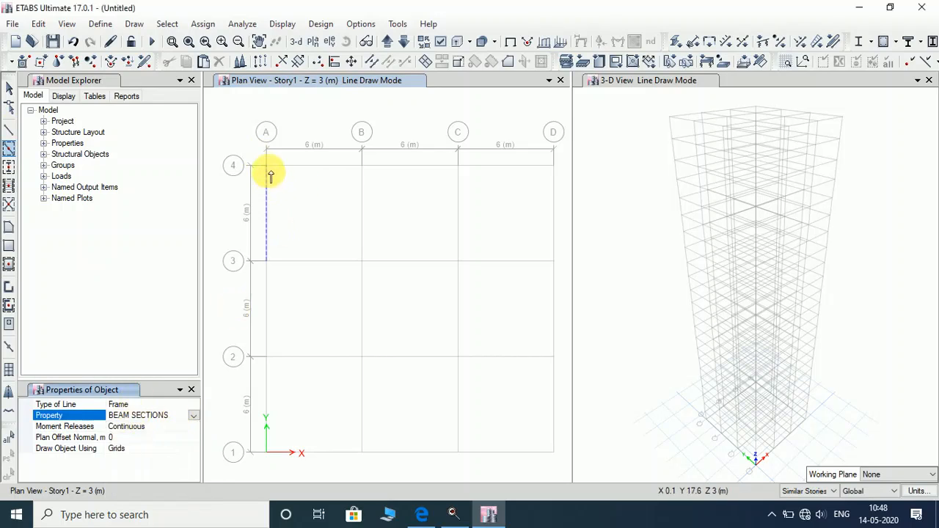
mouse_move(259, 162)
mouse_down()
mouse_move(298, 212)
mouse_move(559, 463)
mouse_up()
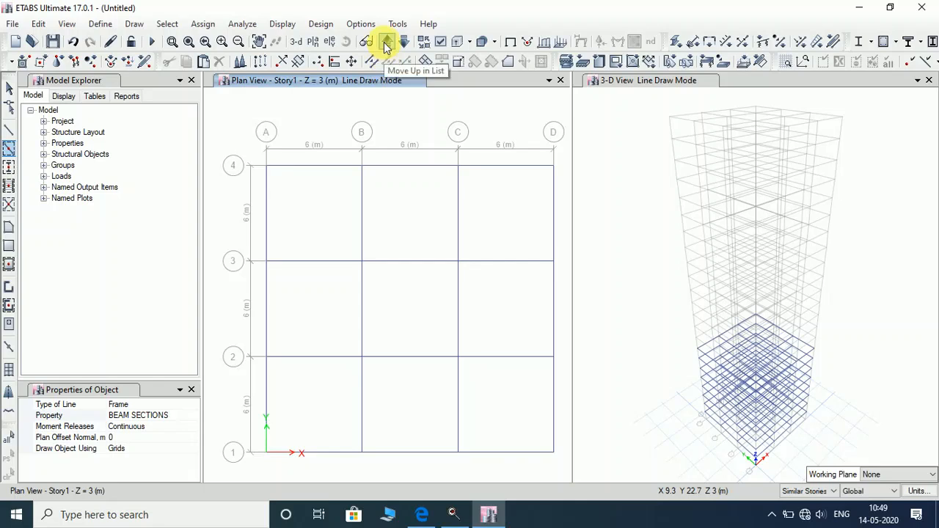
Place COLUMN SECTIONS columns at all 16 Story1 grid intersections with one window.
click(192, 416)
click(193, 416)
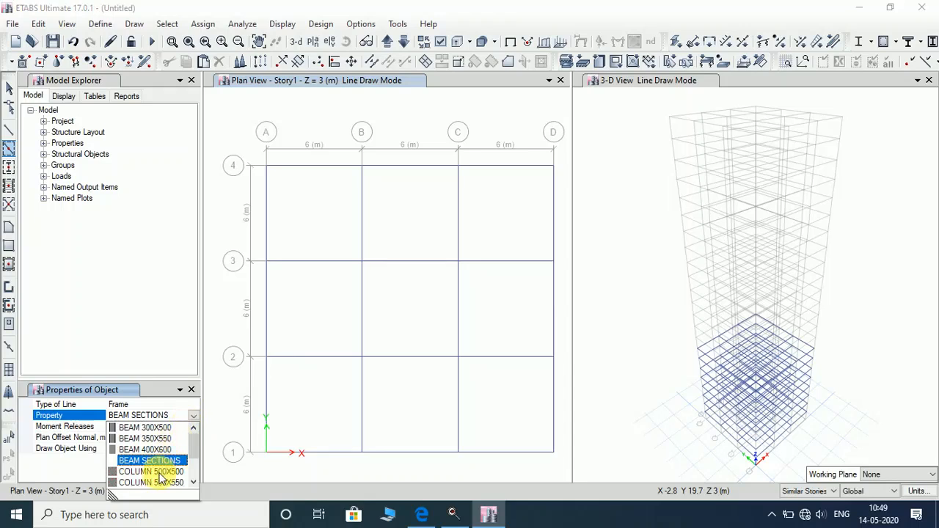
scroll(187, 444, down, 2)
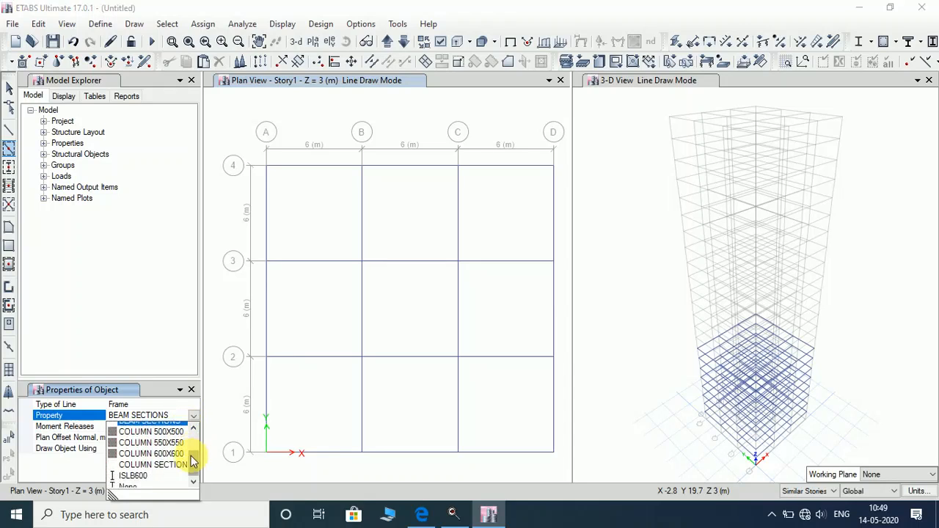
click(156, 462)
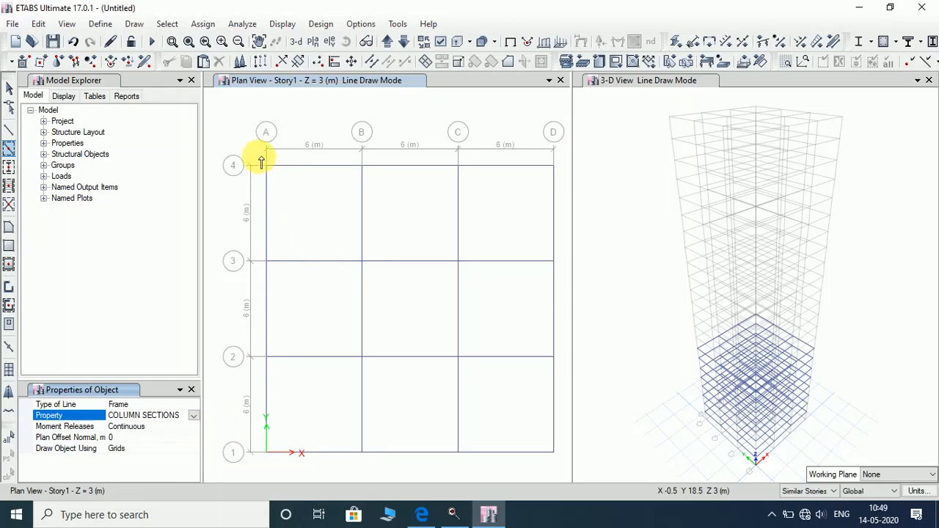
drag(258, 156, 345, 339)
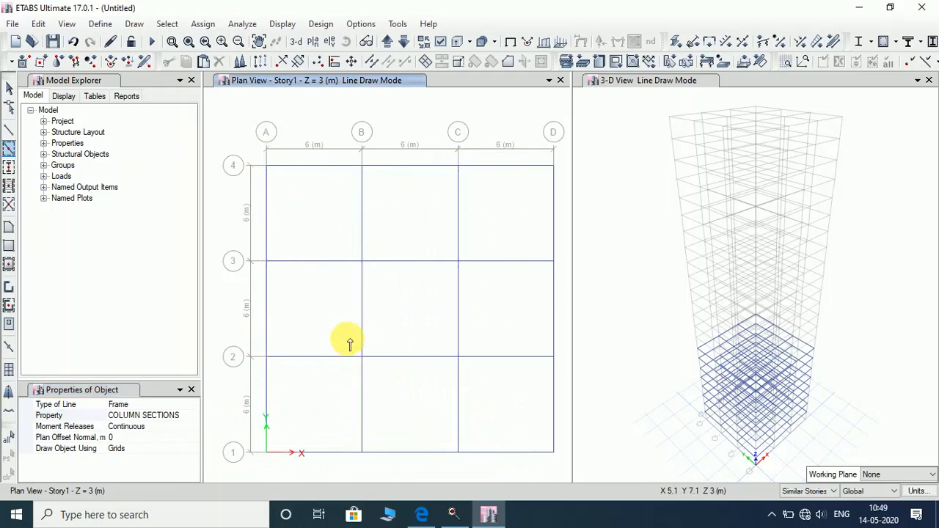
click(194, 405)
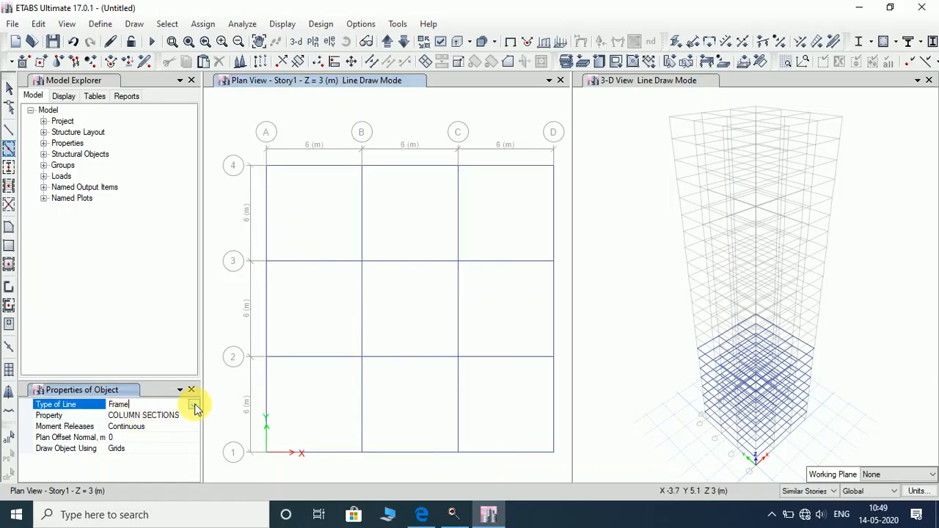
click(10, 167)
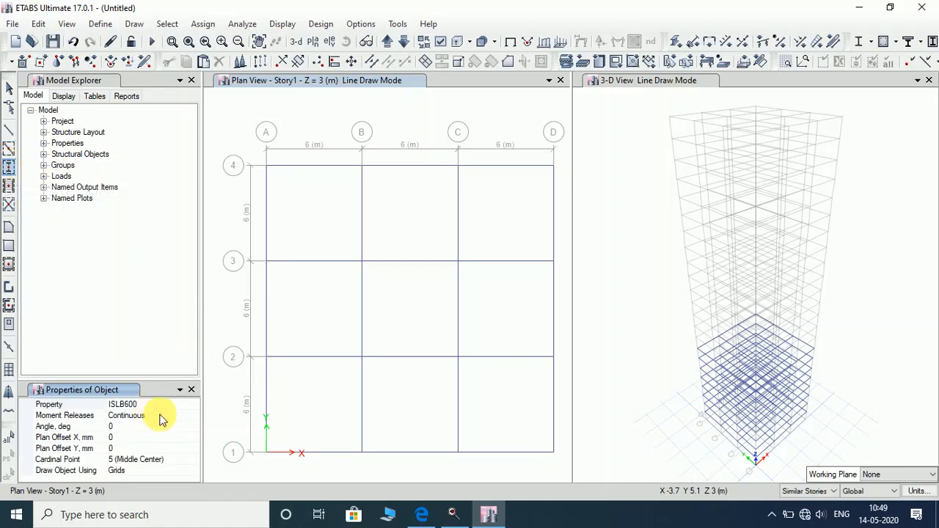
click(193, 404)
click(193, 404)
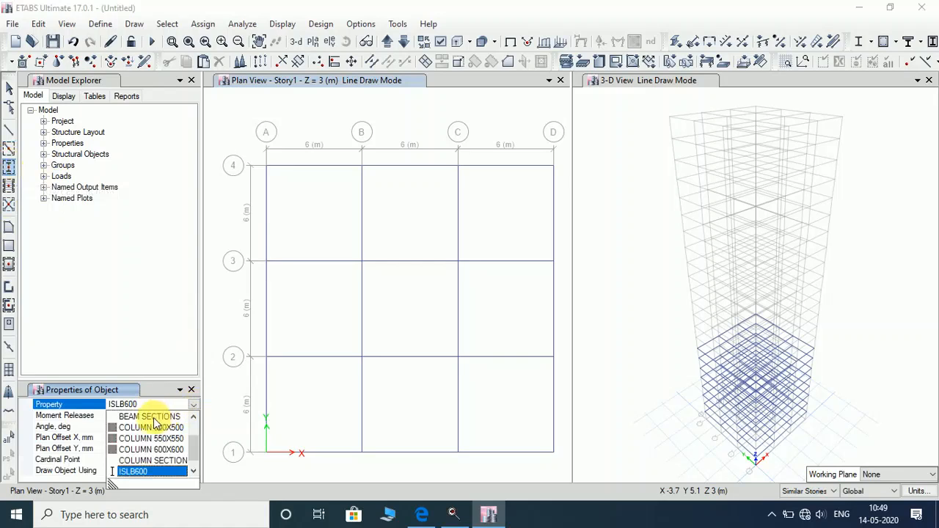
click(152, 460)
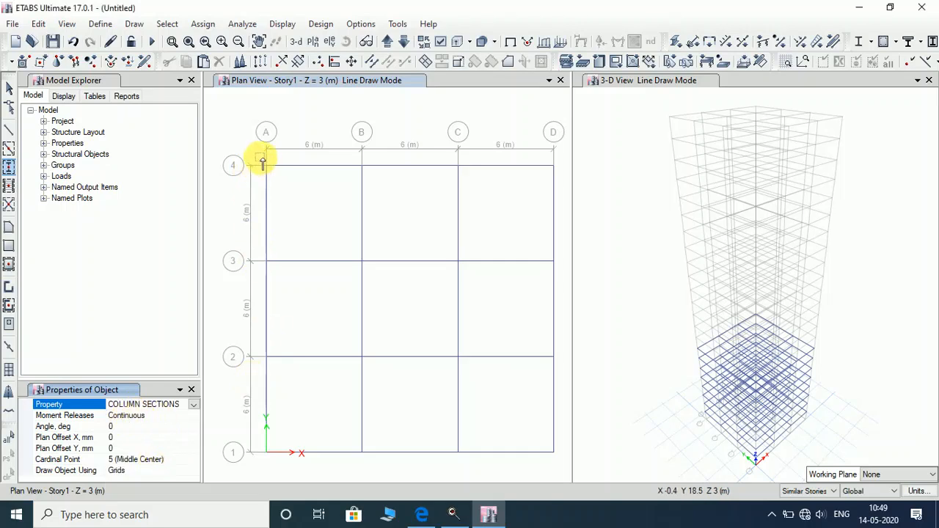
drag(258, 163, 566, 468)
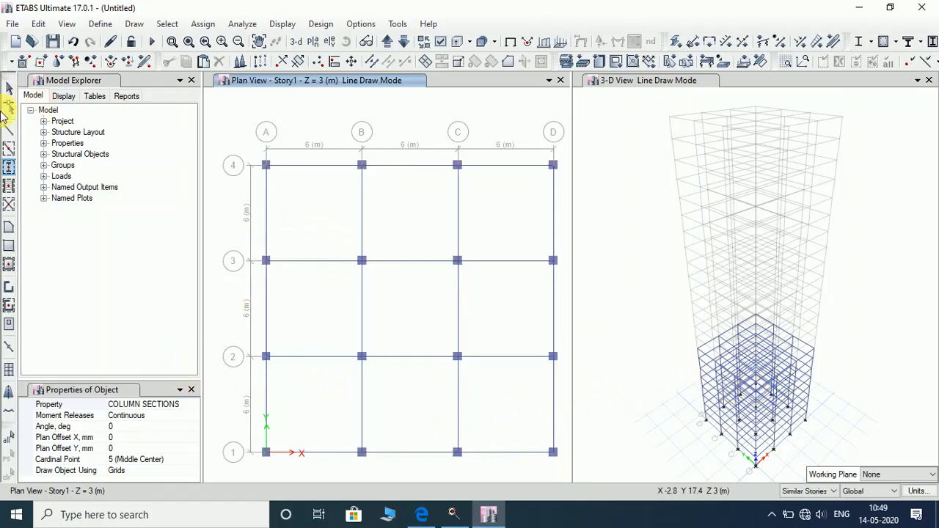
Set Slab150 as the property for new floor areas.
click(8, 252)
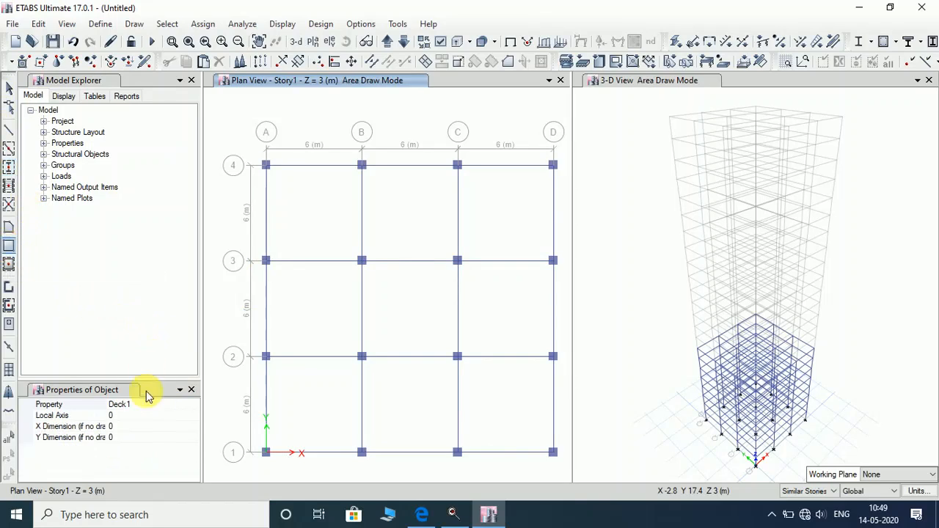
click(194, 409)
click(194, 409)
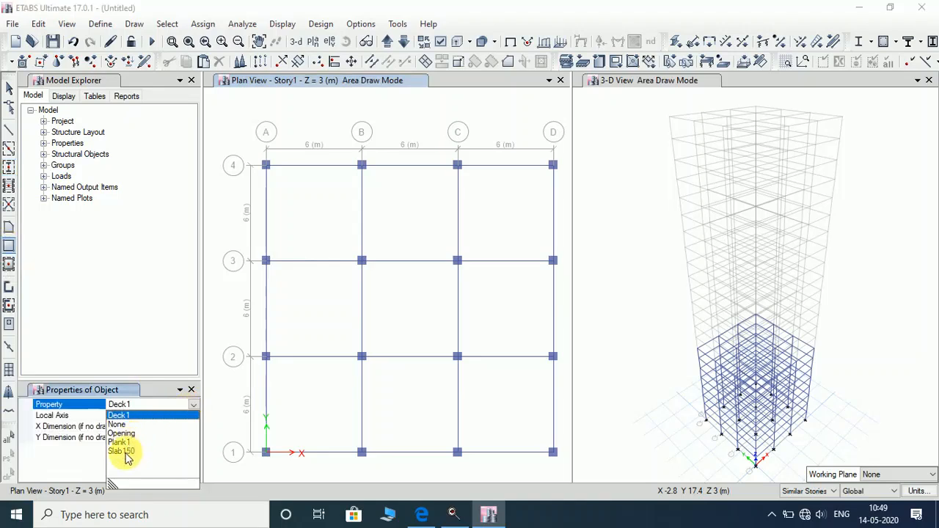
click(119, 451)
drag(257, 152, 468, 379)
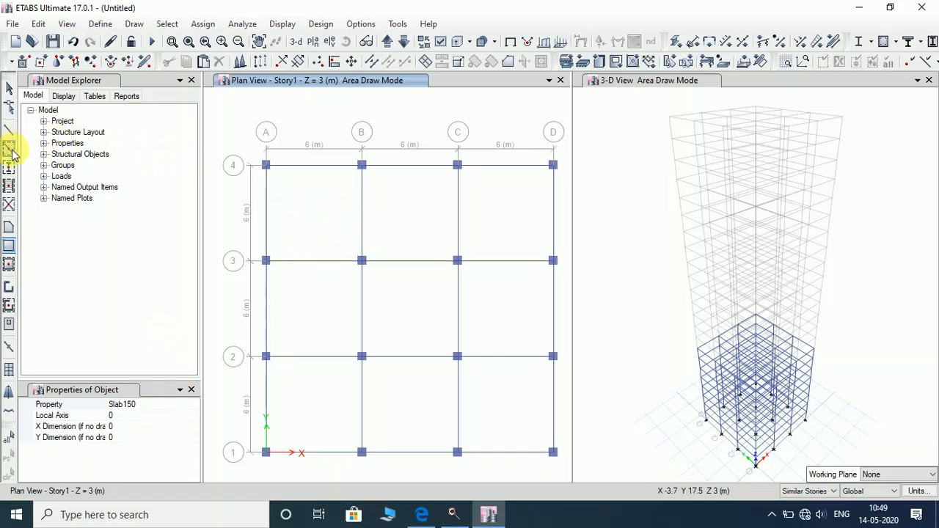
Fill all nine grid bays with Slab150 slabs, then move the plan up to Story9.
click(13, 265)
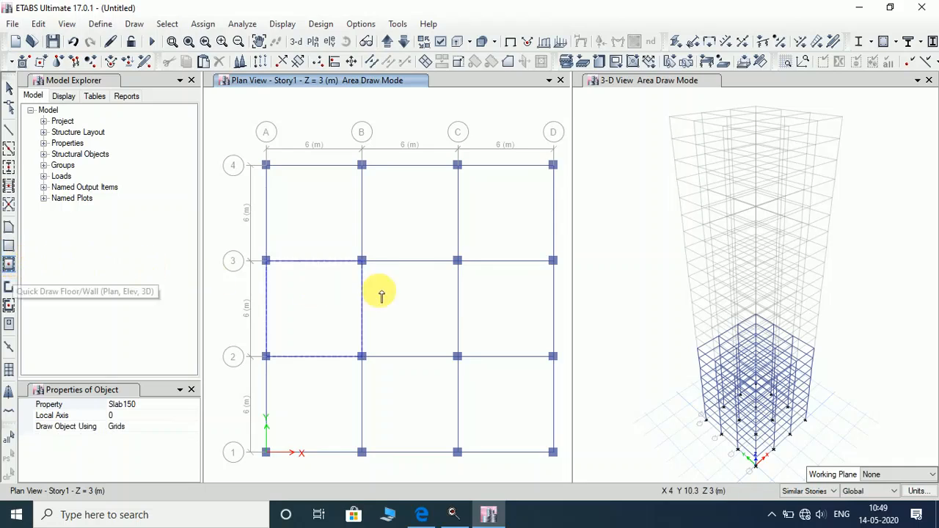
click(327, 227)
click(437, 215)
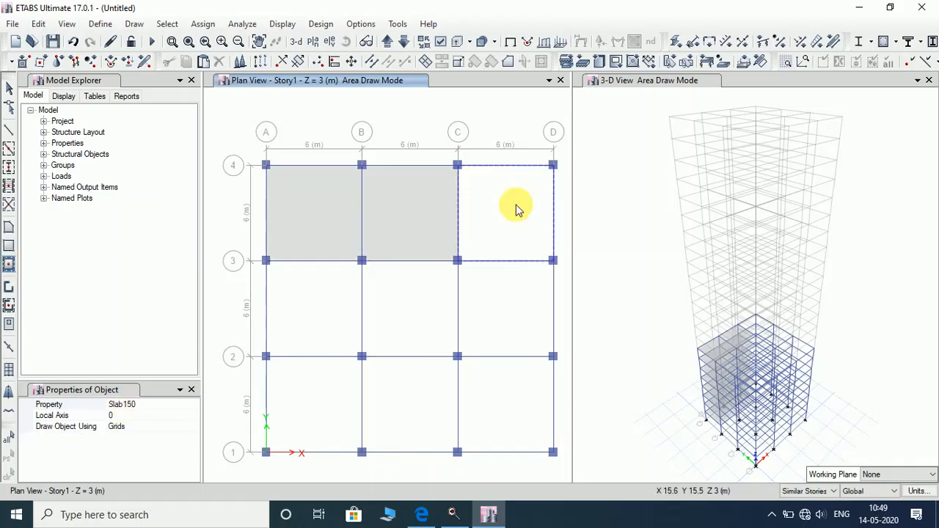
click(515, 211)
click(511, 297)
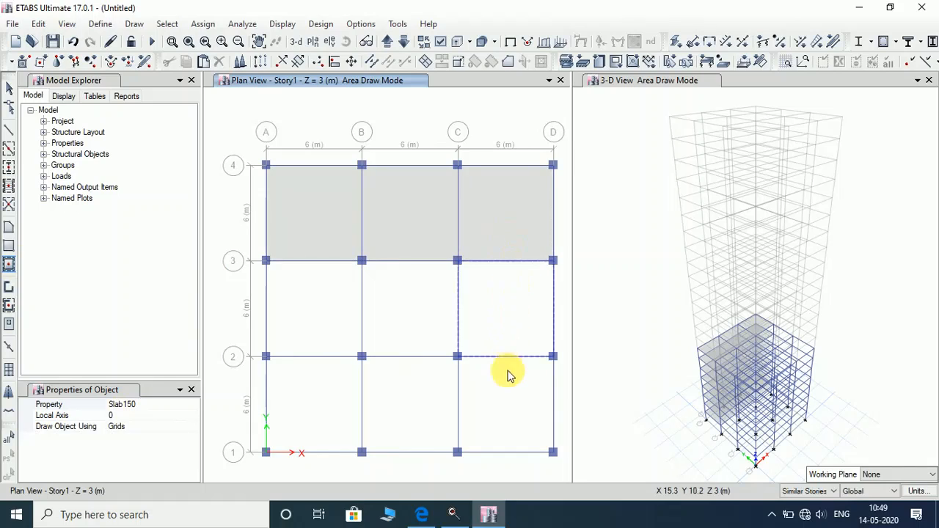
click(388, 411)
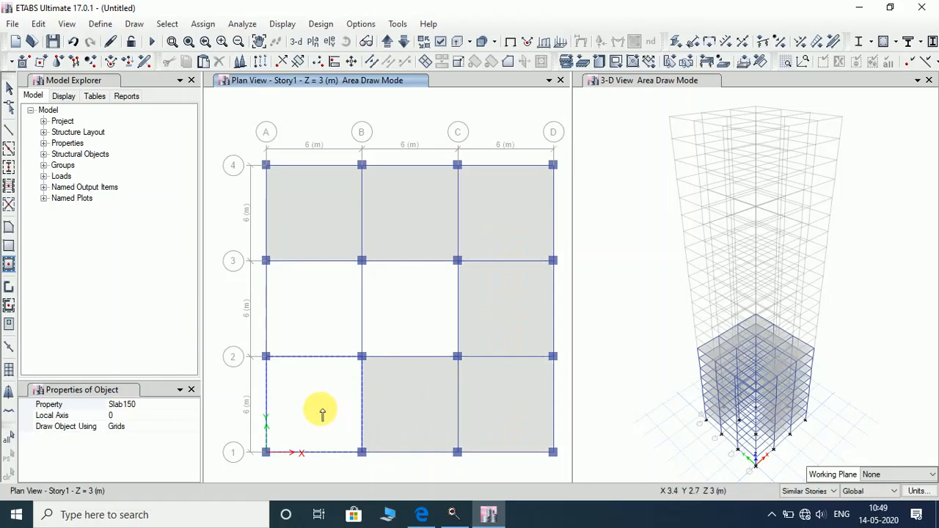
click(322, 413)
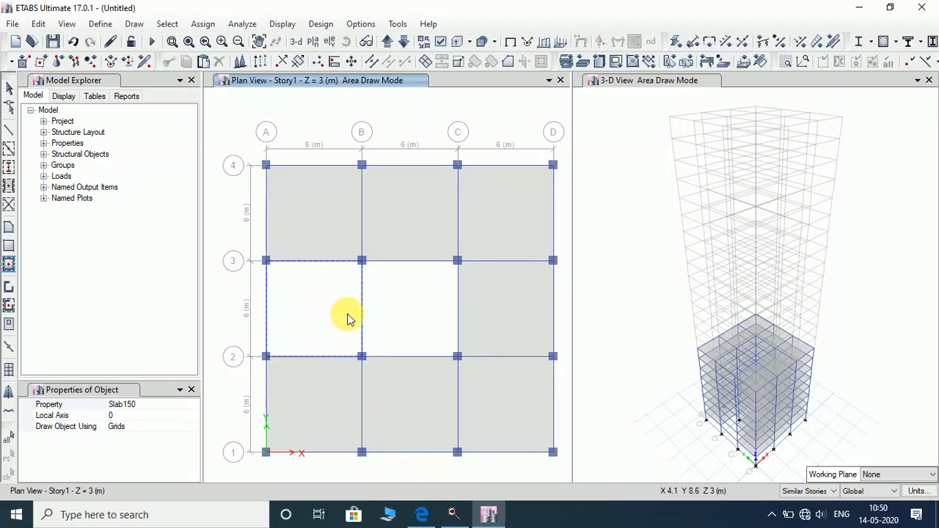
click(348, 319)
click(397, 317)
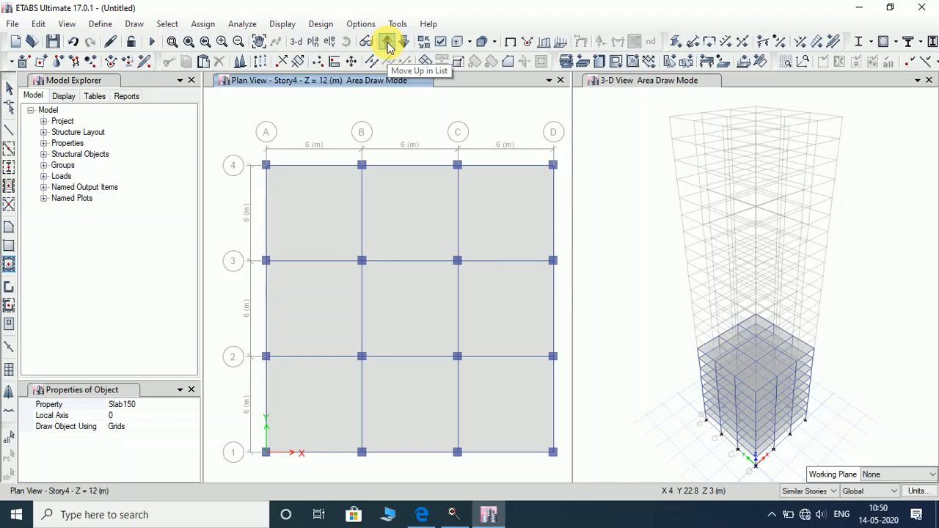
click(388, 44)
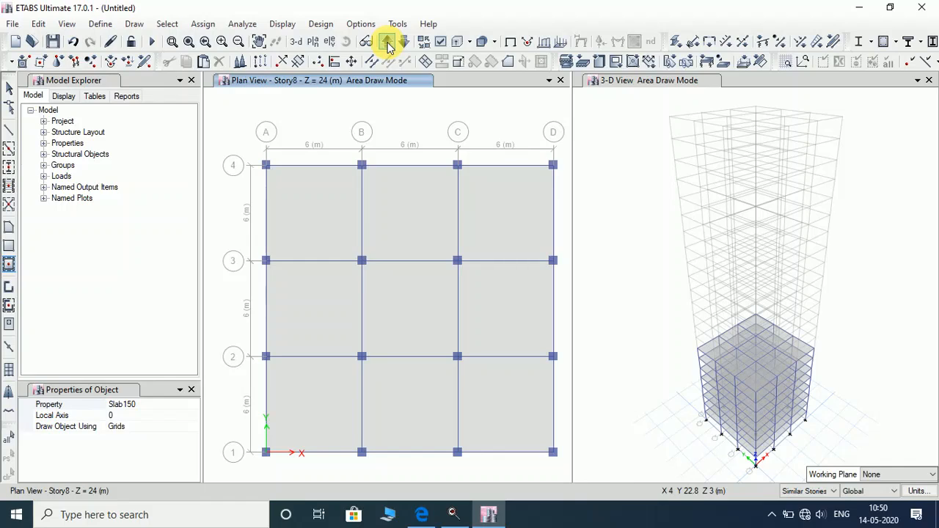
click(387, 44)
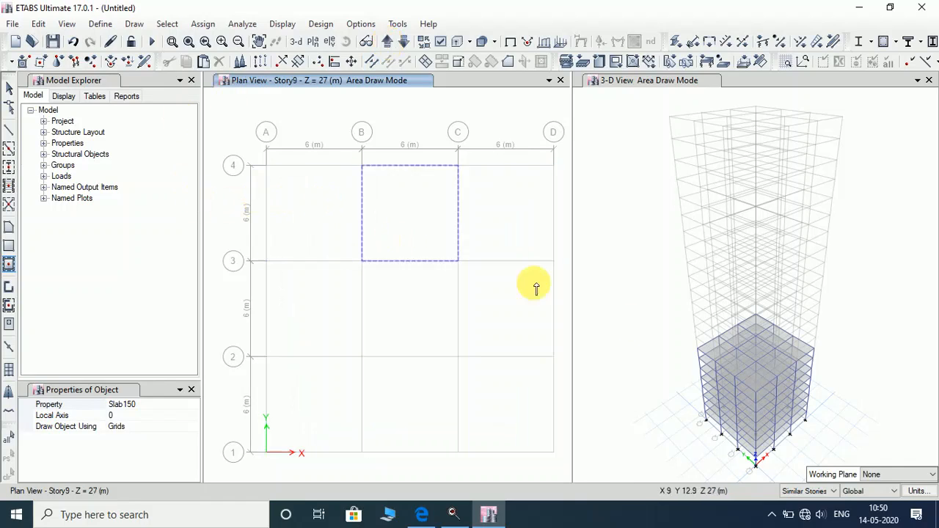
Set beam drawing to Frame lines with BEAM SECTIONS, cancelling a beam started at B4.
click(8, 130)
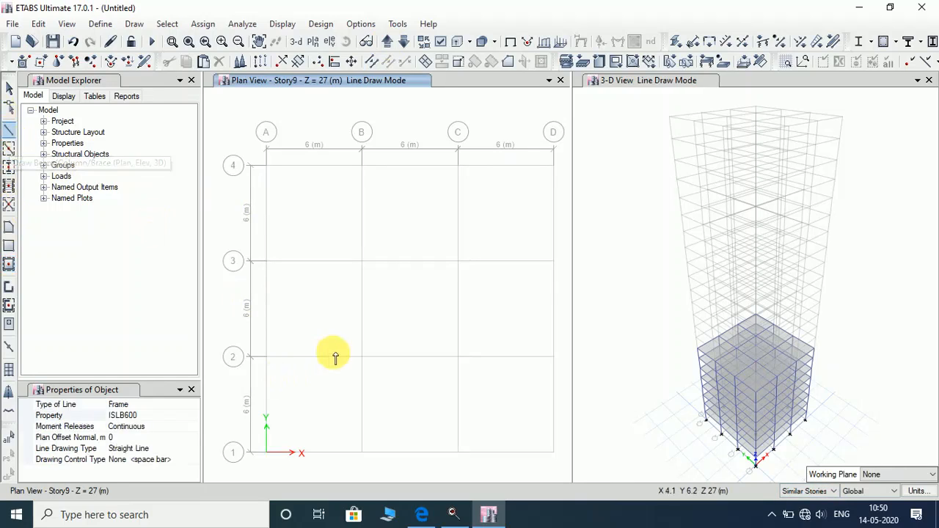
click(190, 405)
click(192, 404)
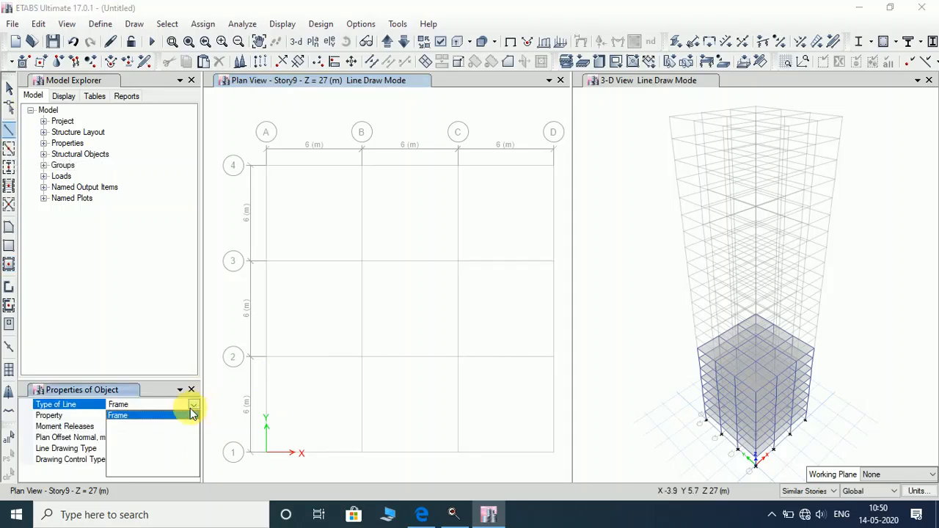
click(192, 415)
click(192, 416)
click(193, 416)
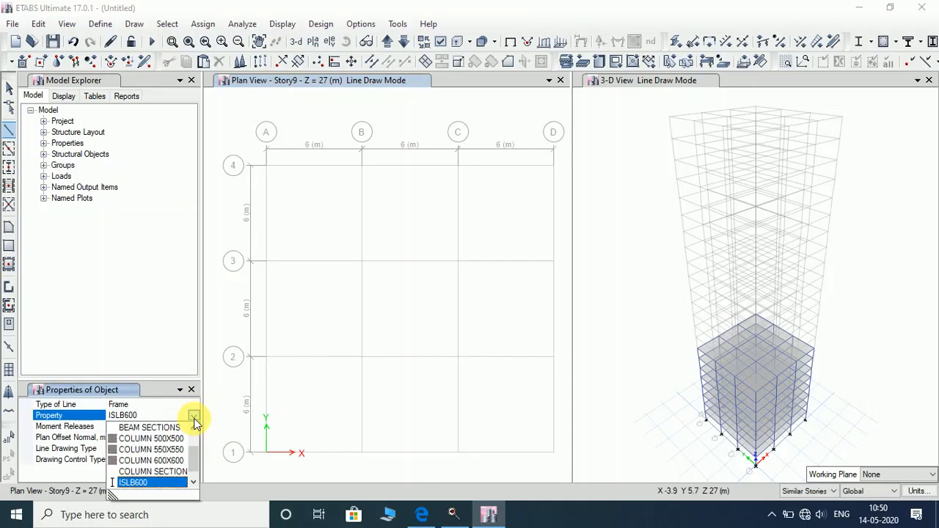
click(170, 428)
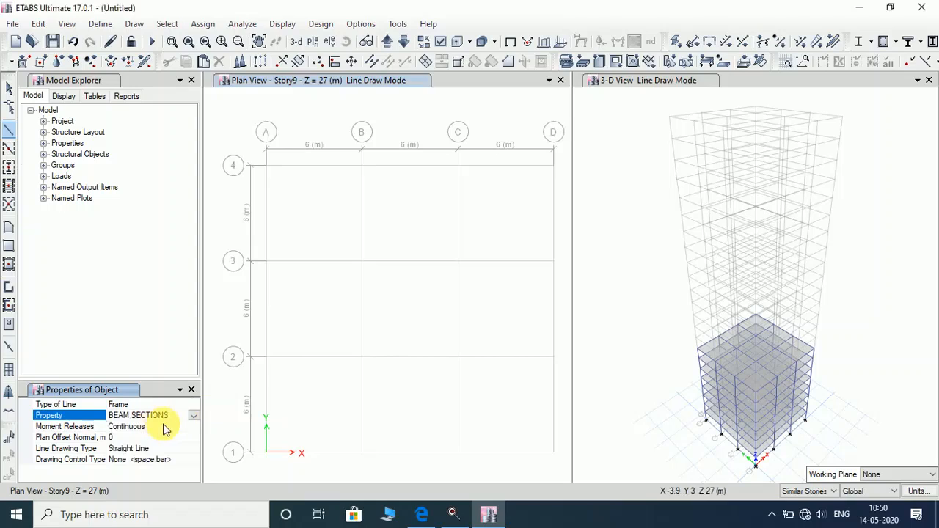
click(356, 157)
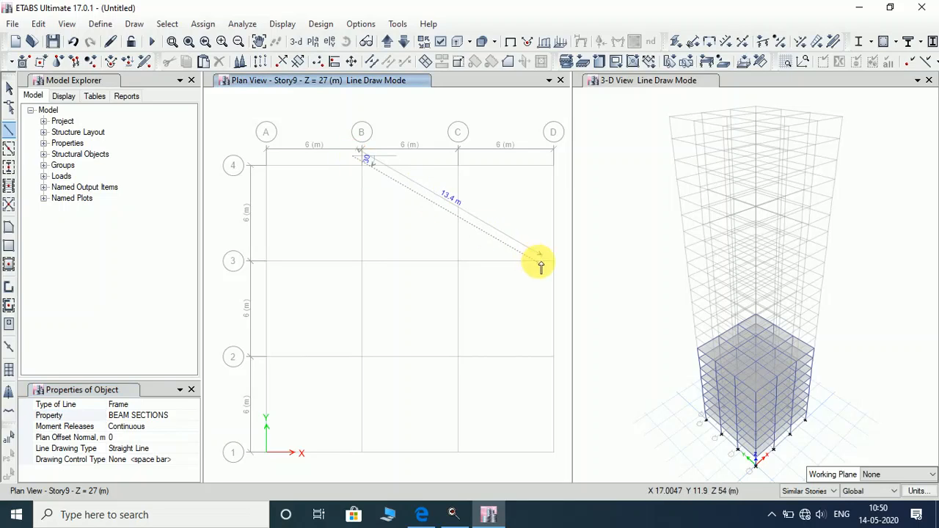
key(Escape)
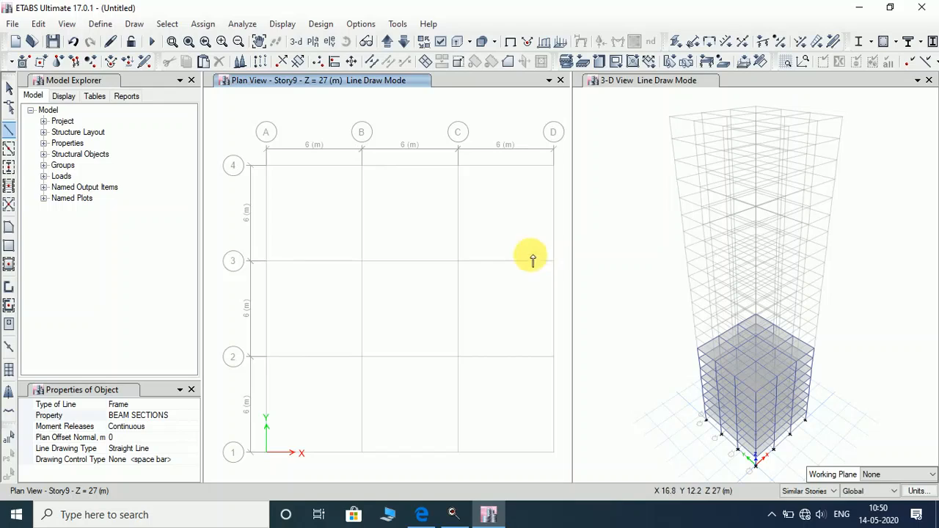
Frame bays B-D 3-4, A-B 1-3, B-C 2-3 and C-D 2-3 with BEAM SECTIONS beams.
click(9, 150)
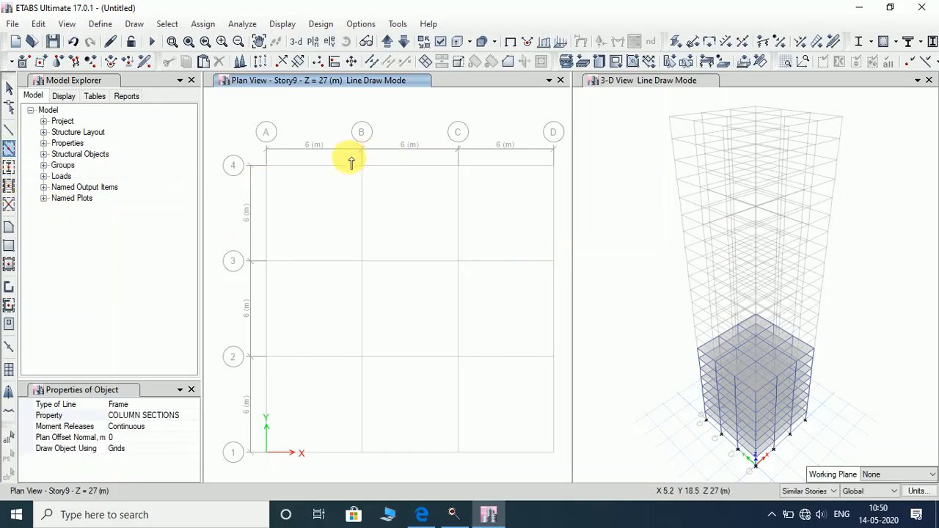
click(183, 419)
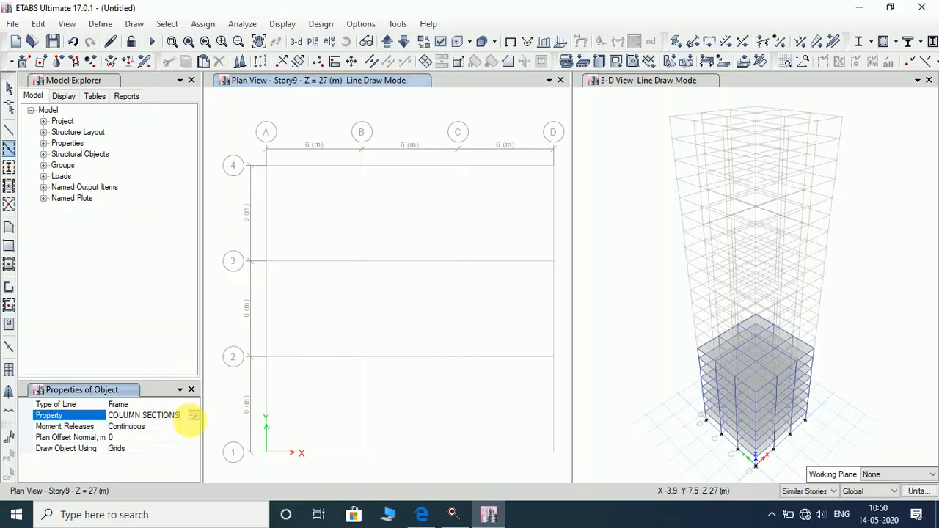
click(192, 415)
click(150, 439)
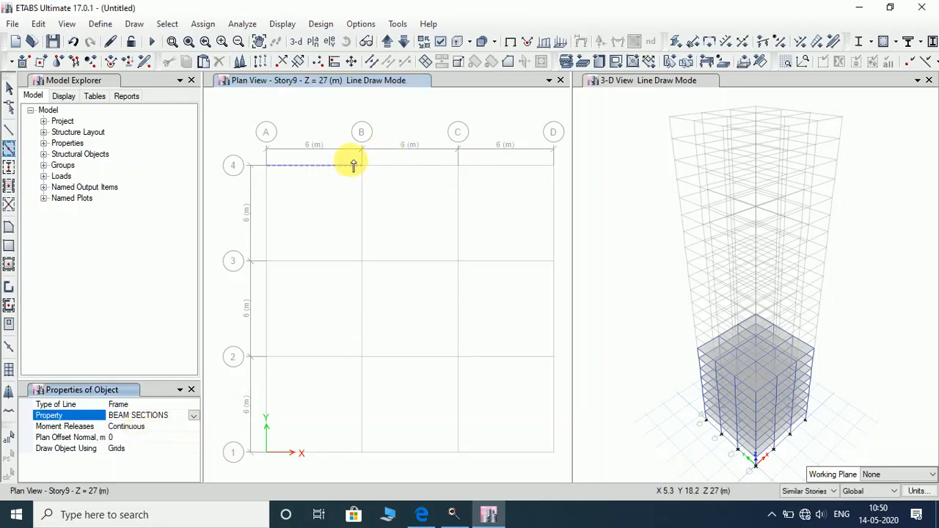
mouse_move(350, 157)
mouse_down()
mouse_move(557, 300)
mouse_move(562, 291)
mouse_up()
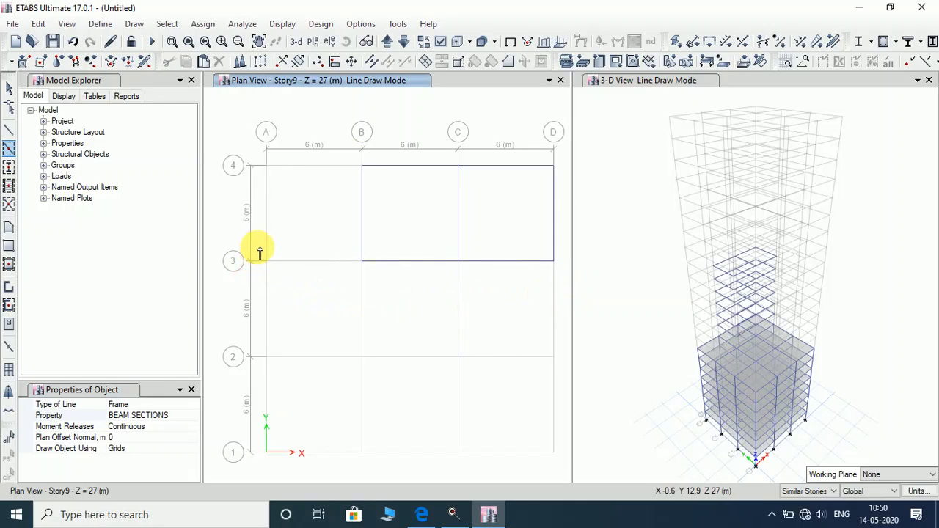
mouse_move(257, 247)
mouse_down()
mouse_move(398, 413)
mouse_move(406, 463)
mouse_up()
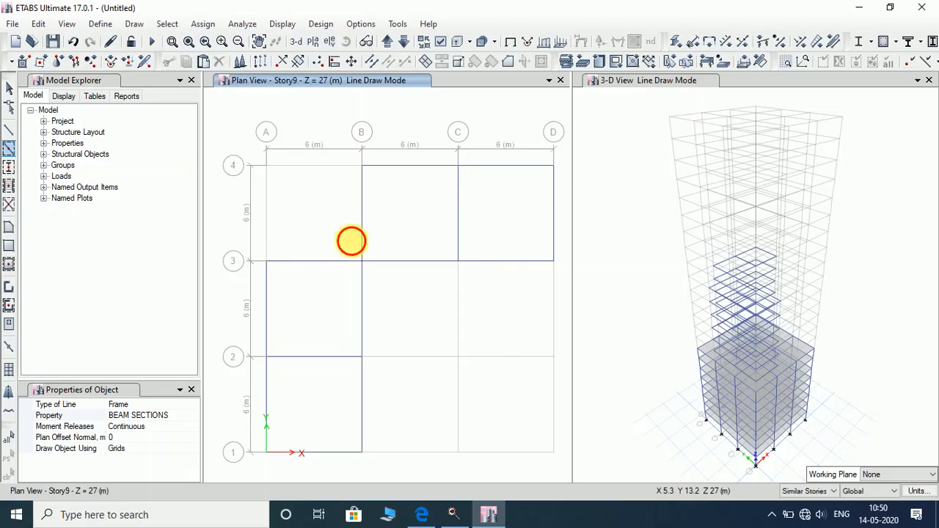
drag(351, 242, 482, 472)
drag(429, 239, 547, 381)
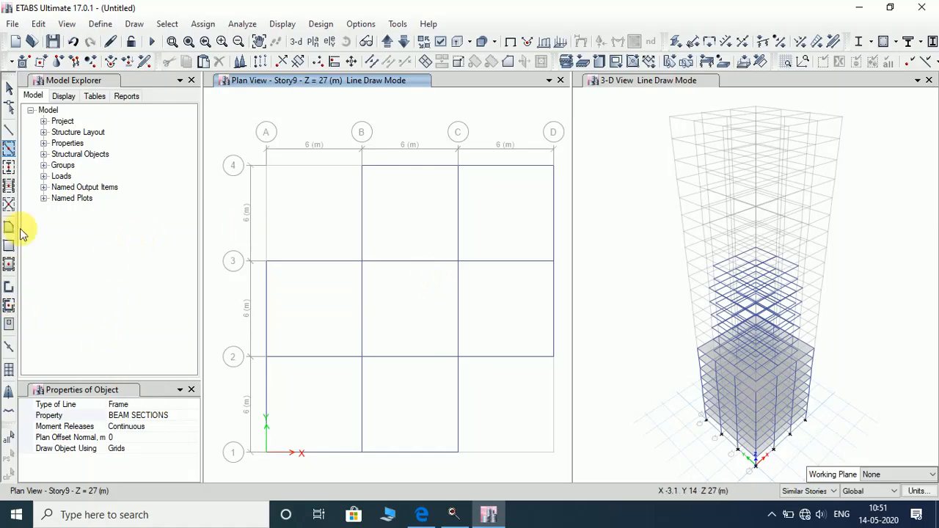
Place columns at grid points B-4 to D-3, A-3 to B-1, C-2, C-1 and D-2.
click(9, 167)
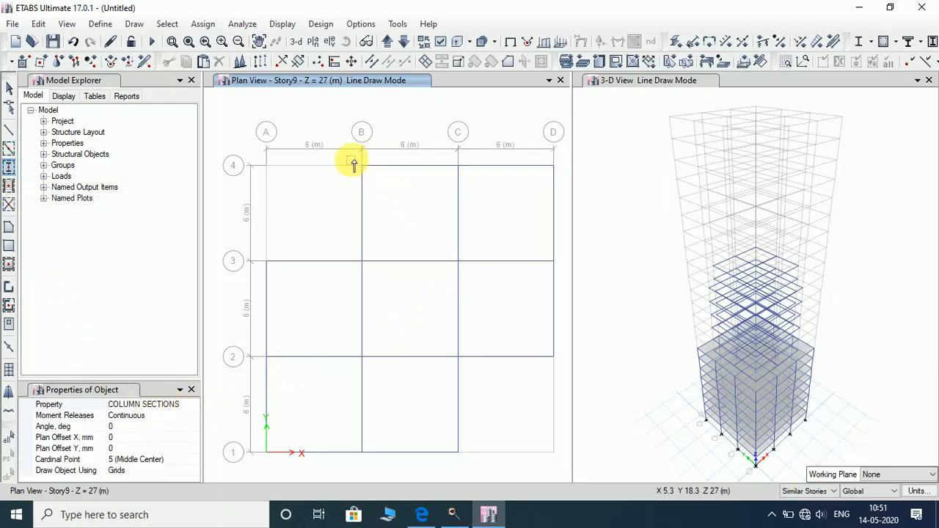
drag(352, 161, 565, 290)
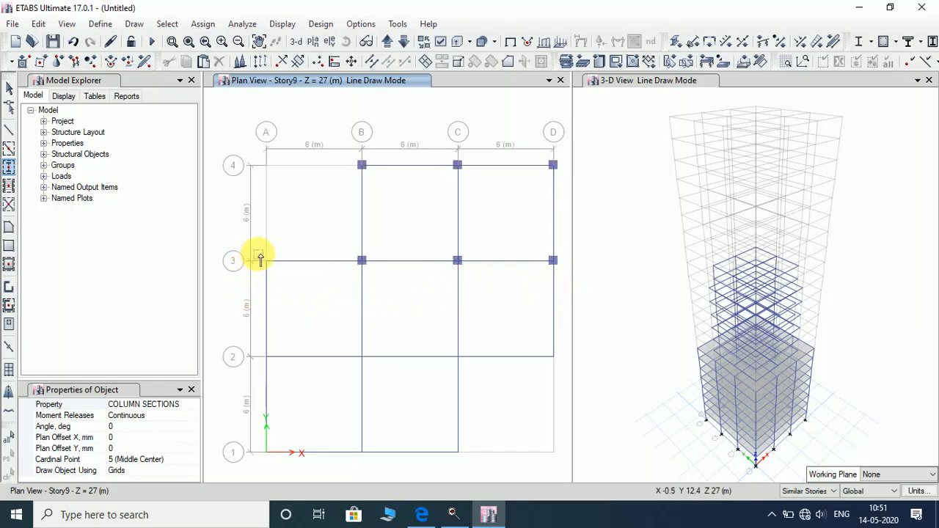
drag(259, 257, 378, 460)
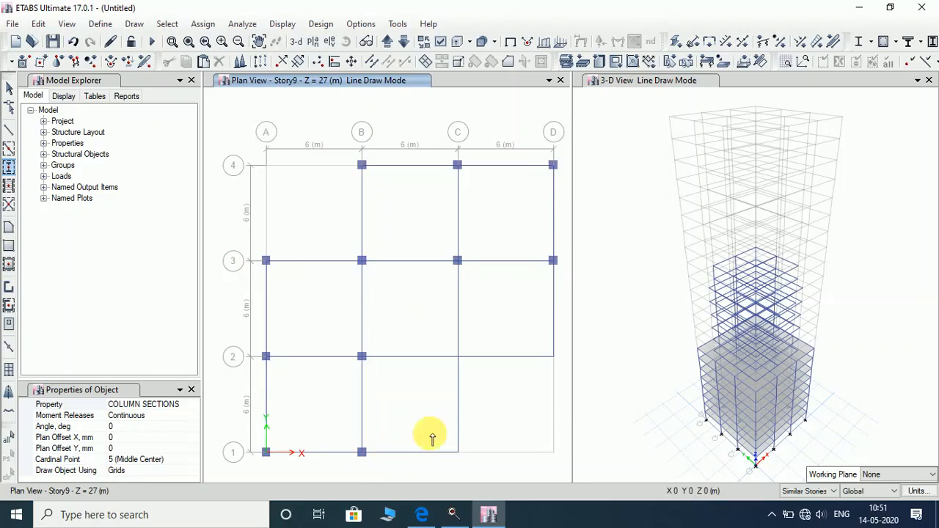
drag(434, 330, 497, 445)
drag(525, 320, 575, 384)
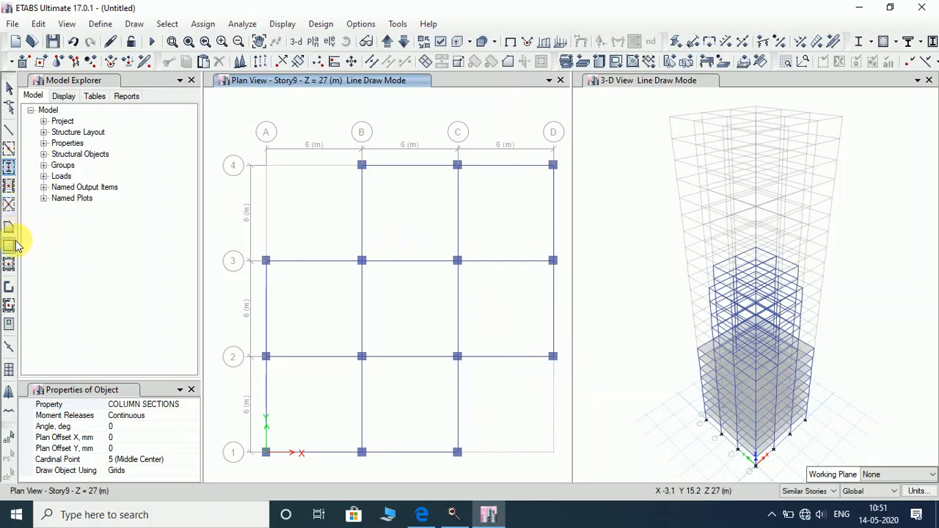
Add Slab150 slabs in bays B-C and C-D 3-4, A-D 2-3, and A-B and B-C 1-2.
click(9, 264)
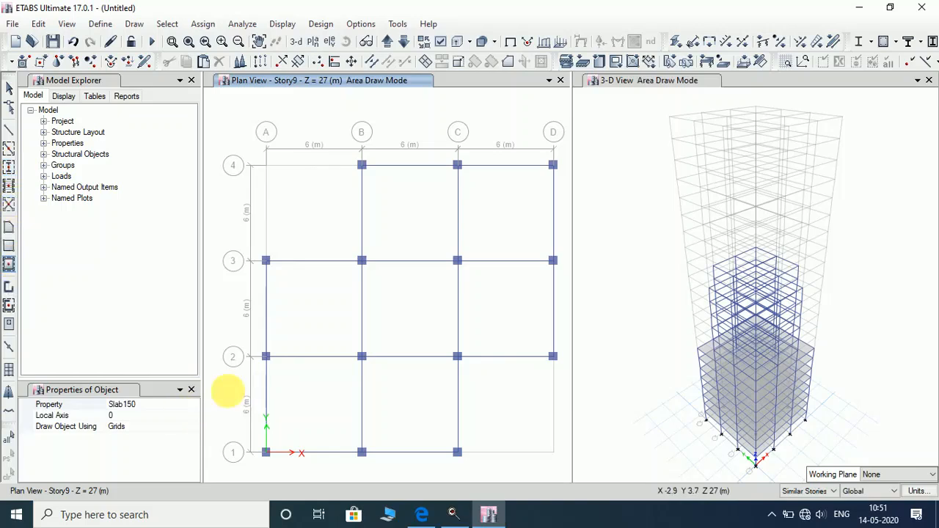
click(427, 220)
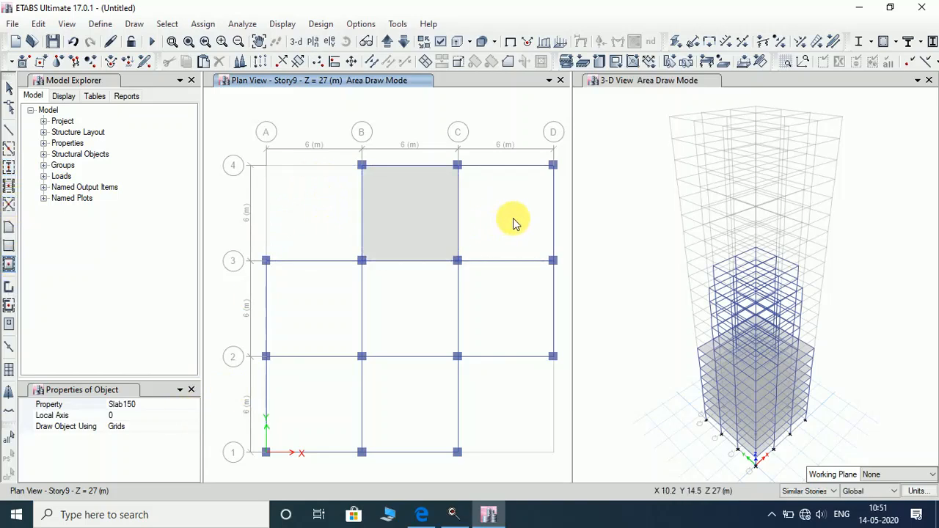
click(514, 222)
click(520, 287)
click(396, 321)
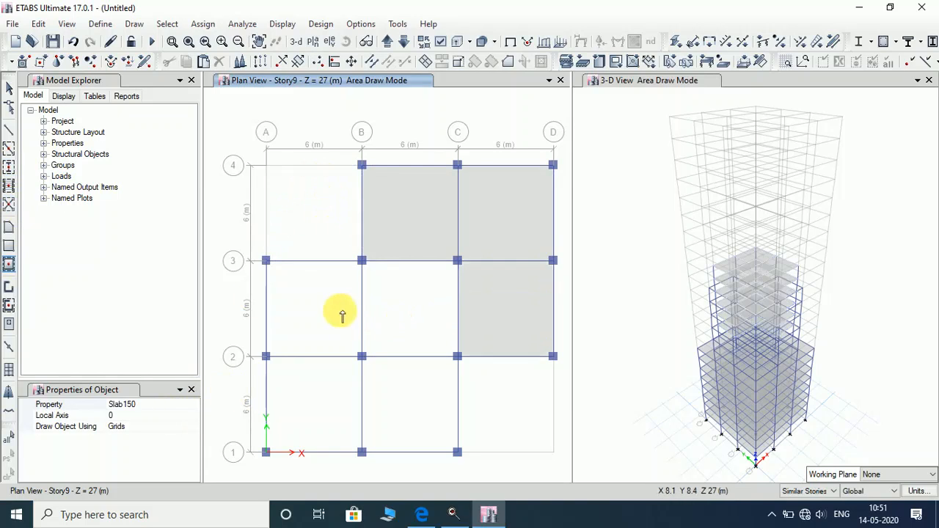
click(325, 345)
click(322, 403)
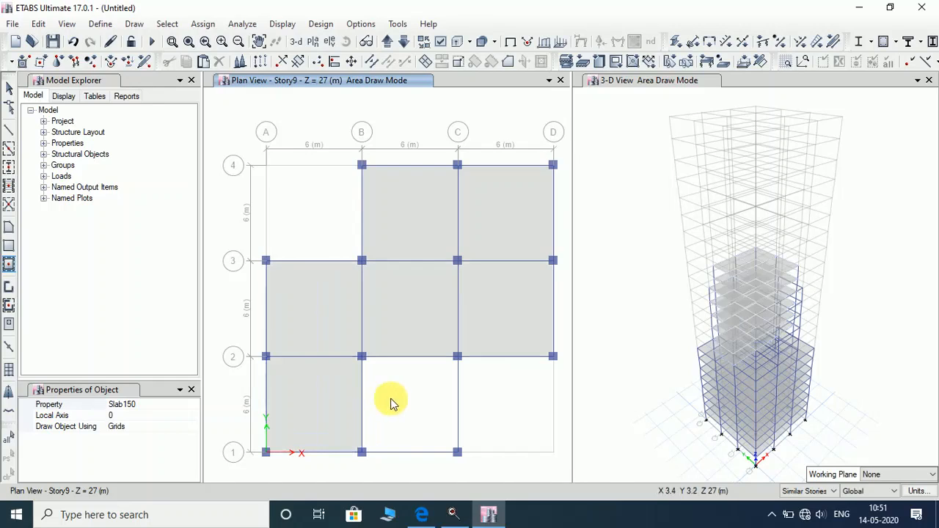
click(428, 394)
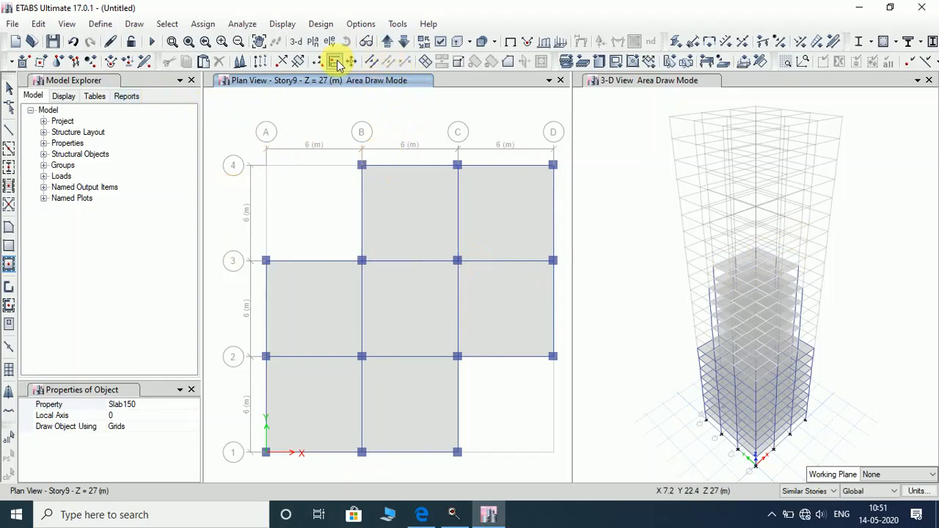
On Story15, frame bays B-C 3-4, A-D 2-3 and B-C 1-2 with beams.
click(390, 45)
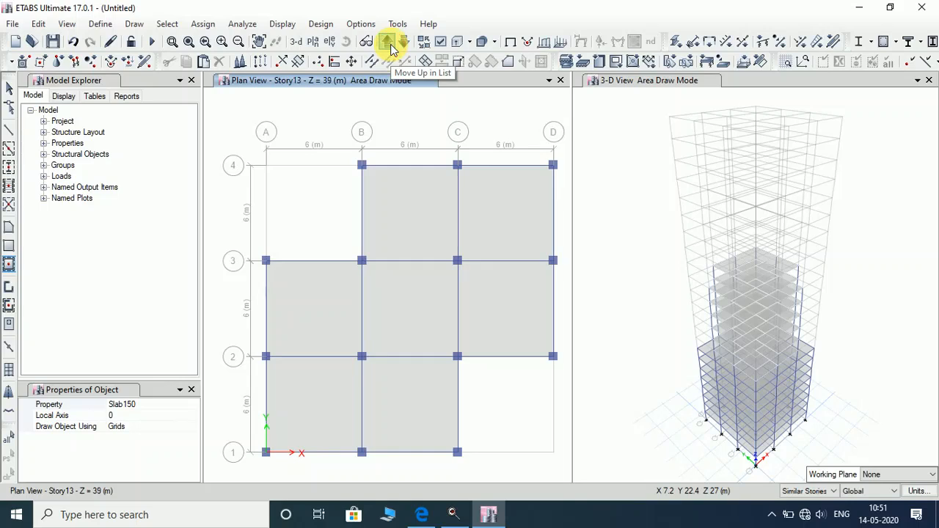
click(389, 46)
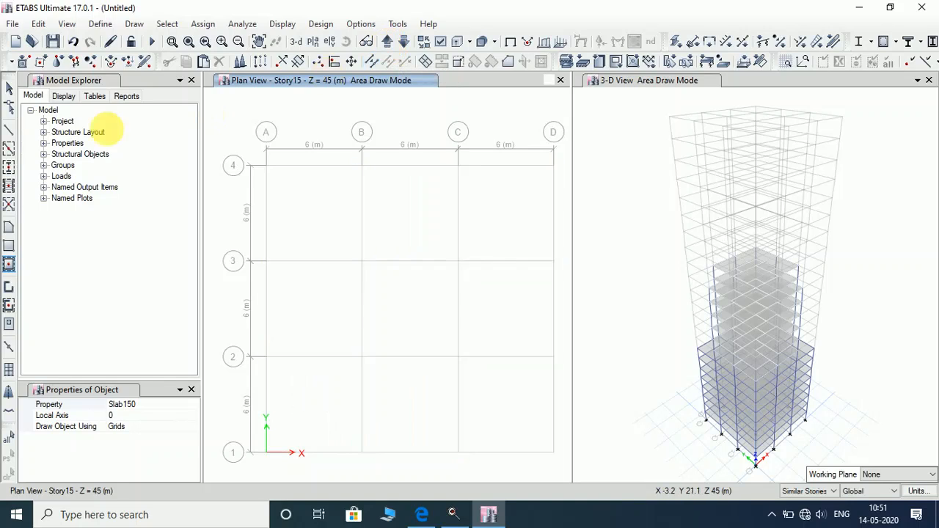
click(11, 150)
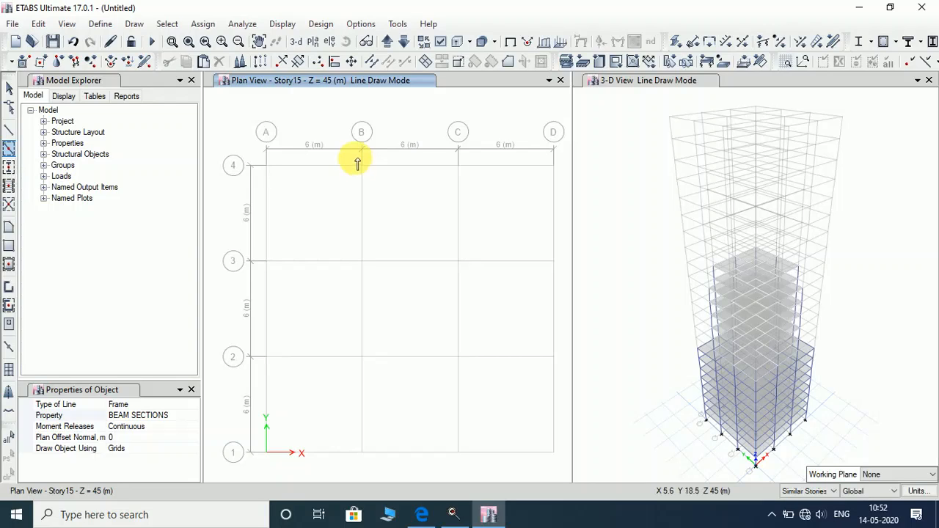
mouse_move(355, 151)
mouse_down()
mouse_move(430, 260)
mouse_move(487, 320)
mouse_up()
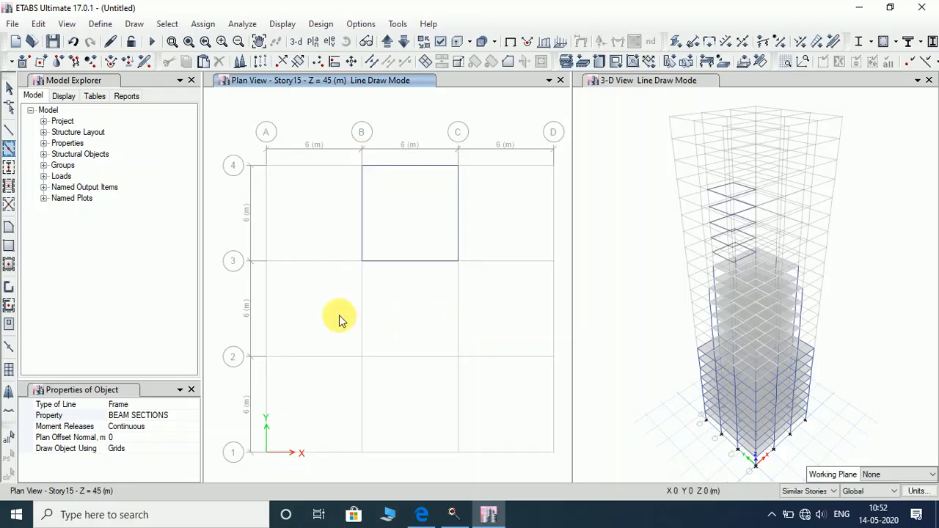
drag(260, 251, 562, 369)
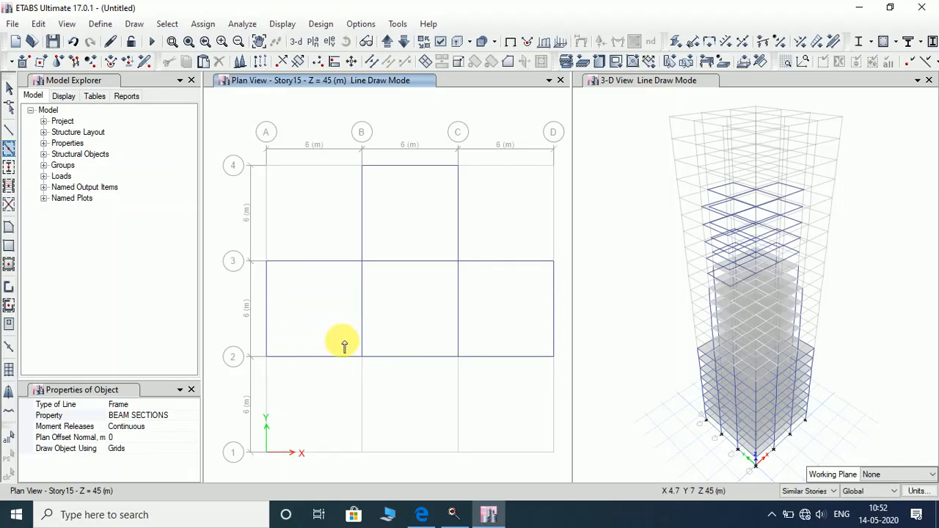
mouse_move(342, 342)
mouse_down()
mouse_move(497, 455)
mouse_move(499, 470)
mouse_up()
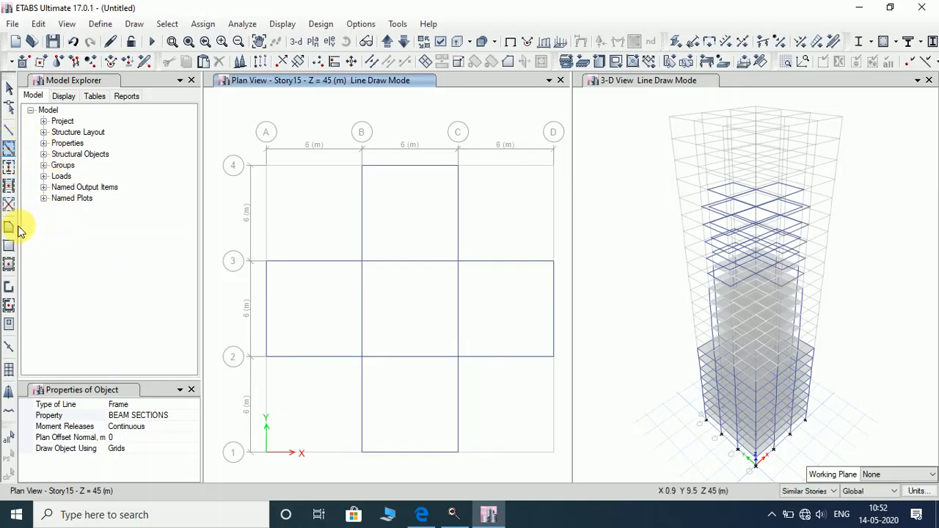
Place columns at B/C-4, grids 2 and 3 from A to D, and B/C-1.
click(9, 171)
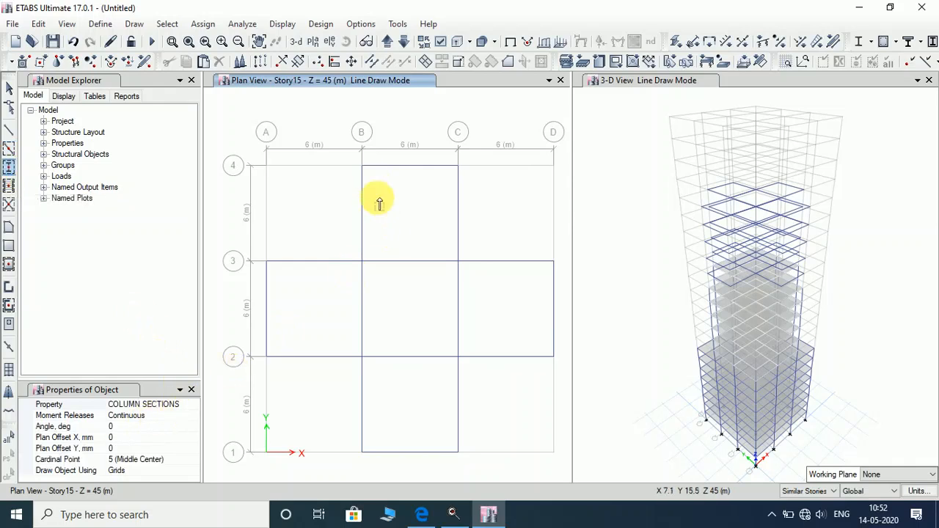
drag(358, 162, 479, 297)
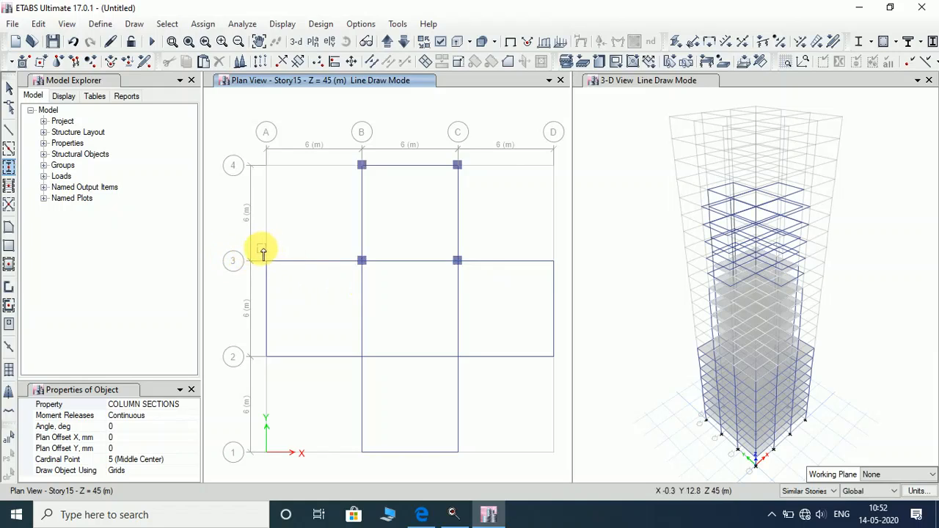
drag(258, 249, 569, 367)
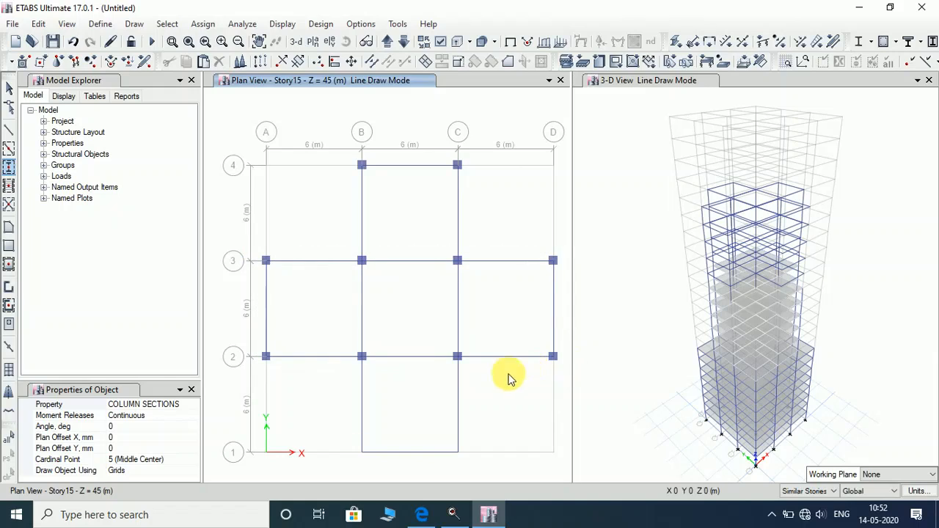
drag(342, 341, 490, 471)
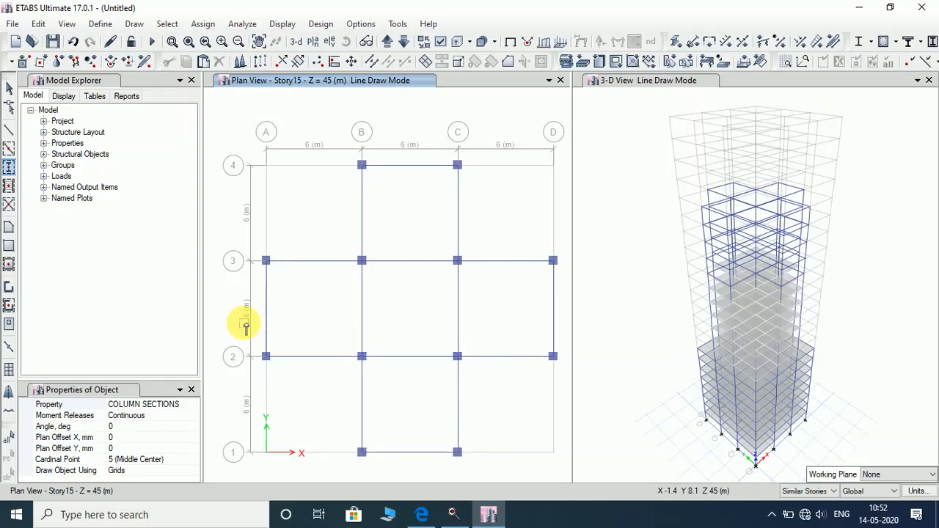
Fill bays B-C 3-4, A-D 2-3 and B-C 1-2 with Slab150, then go to Story20.
click(9, 267)
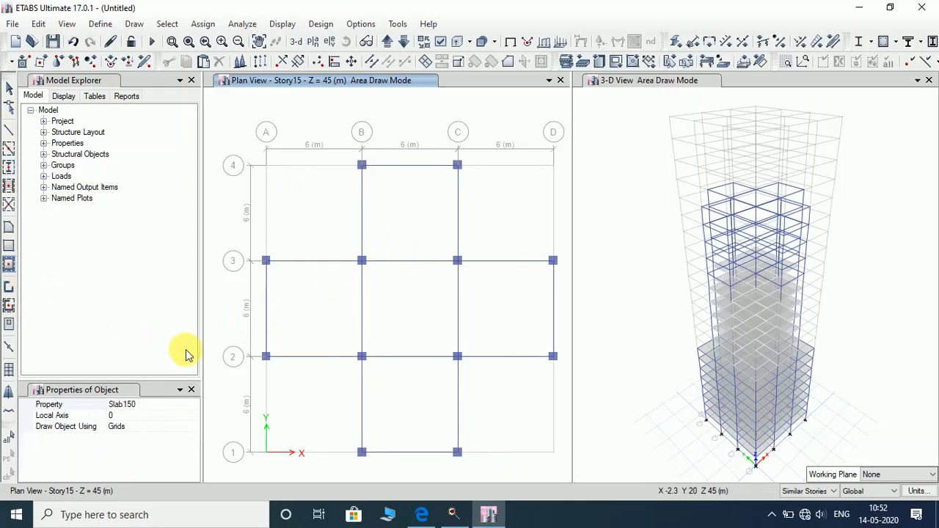
click(416, 218)
click(323, 305)
click(402, 314)
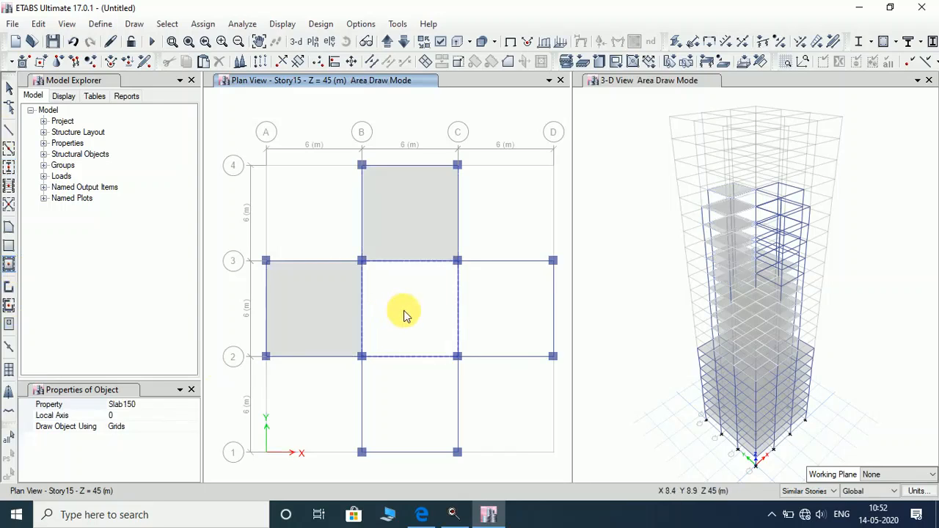
click(501, 318)
click(436, 391)
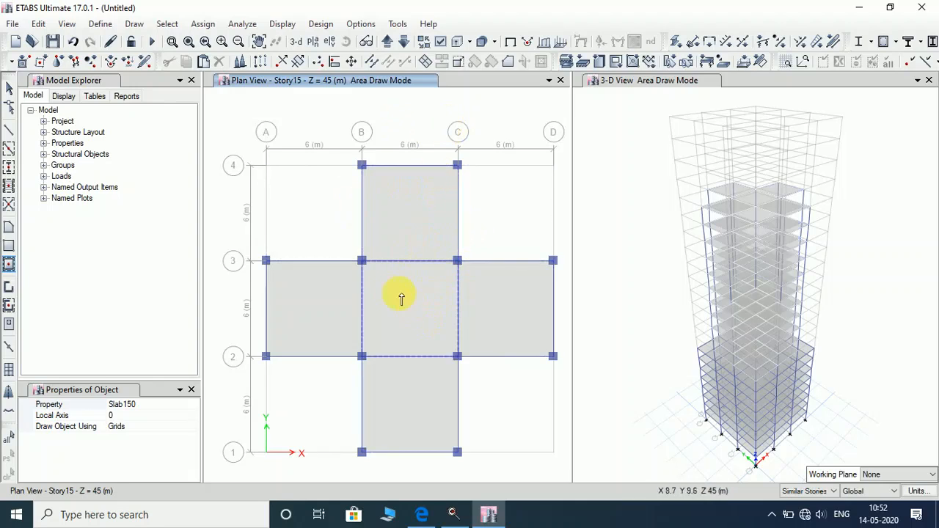
click(386, 44)
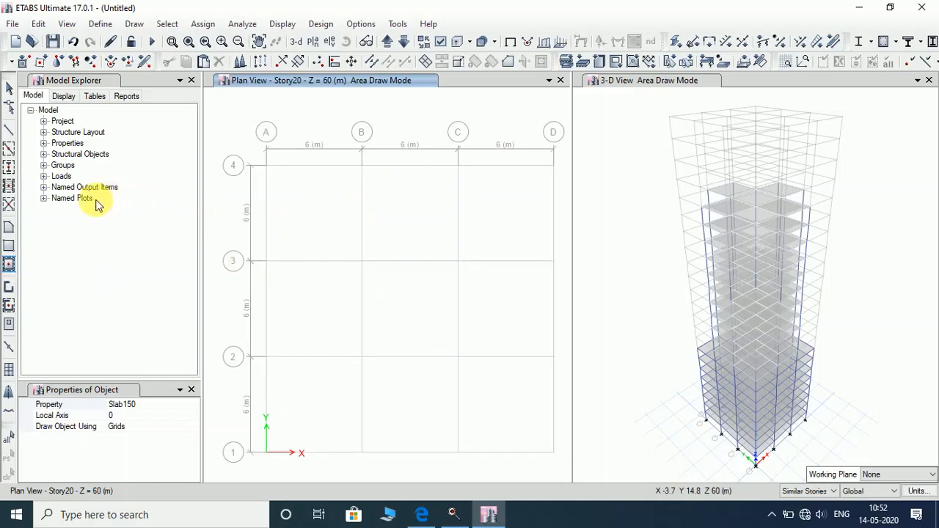
Frame bays B-C between grids 1 and 3 with beams and place columns at the six corners.
click(11, 153)
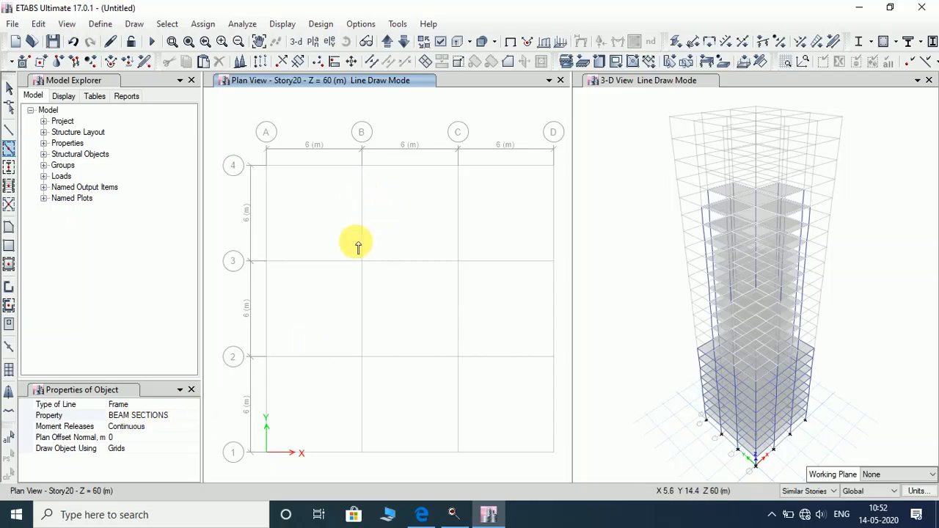
mouse_move(357, 249)
mouse_down()
mouse_move(474, 420)
mouse_move(476, 461)
mouse_up()
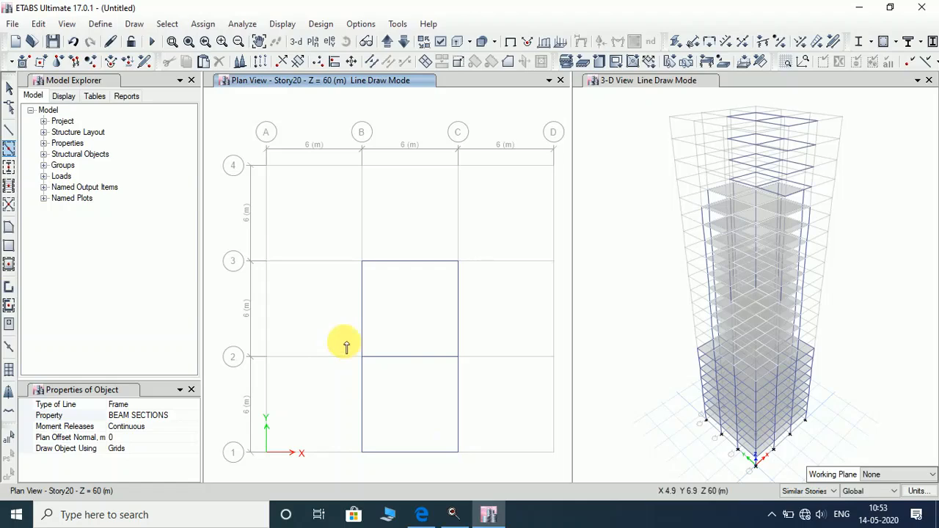
click(9, 169)
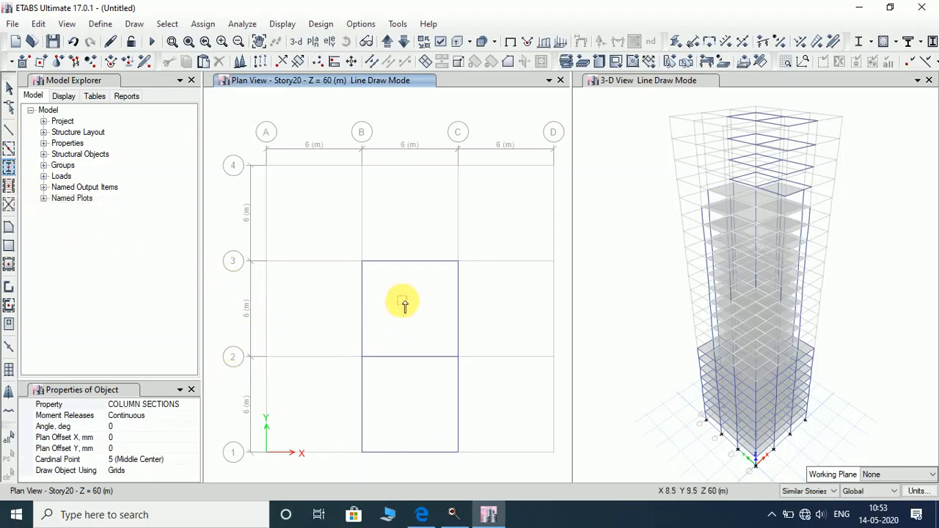
drag(356, 250, 483, 465)
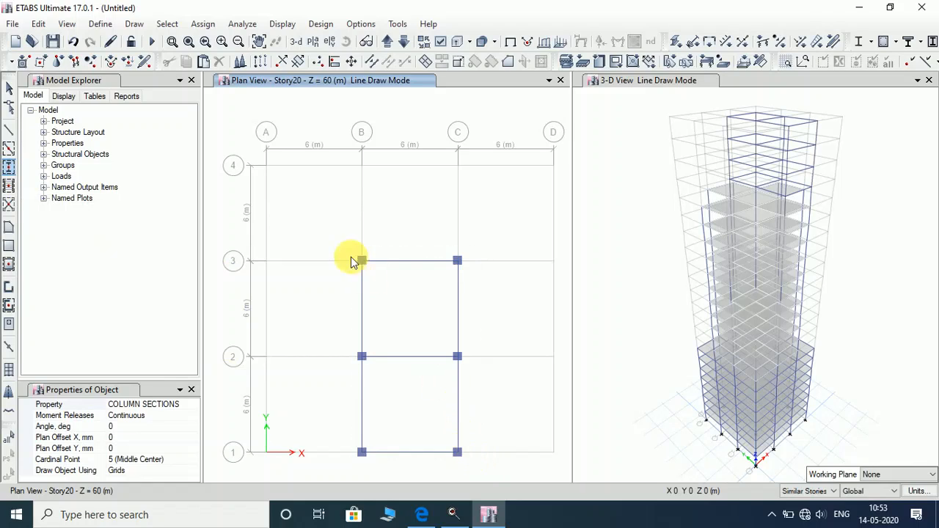
Add Slab150 slabs to Story20 bays B–C/2–3 and B–C/1–2, then activate the 3-D view.
click(9, 264)
click(390, 298)
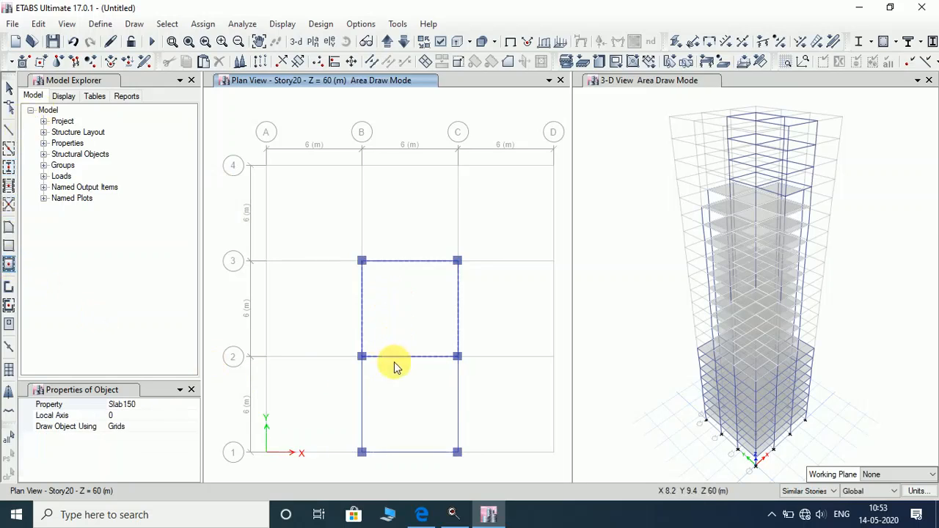
click(422, 404)
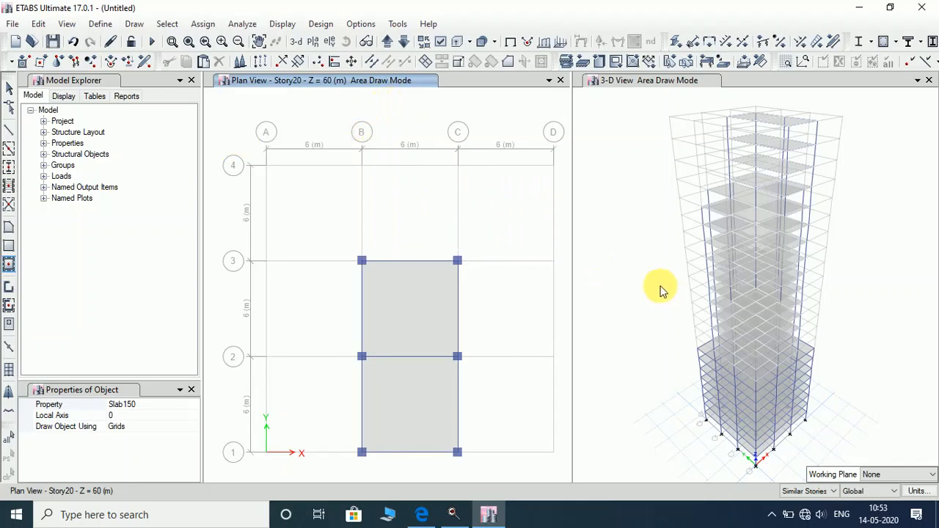
click(709, 242)
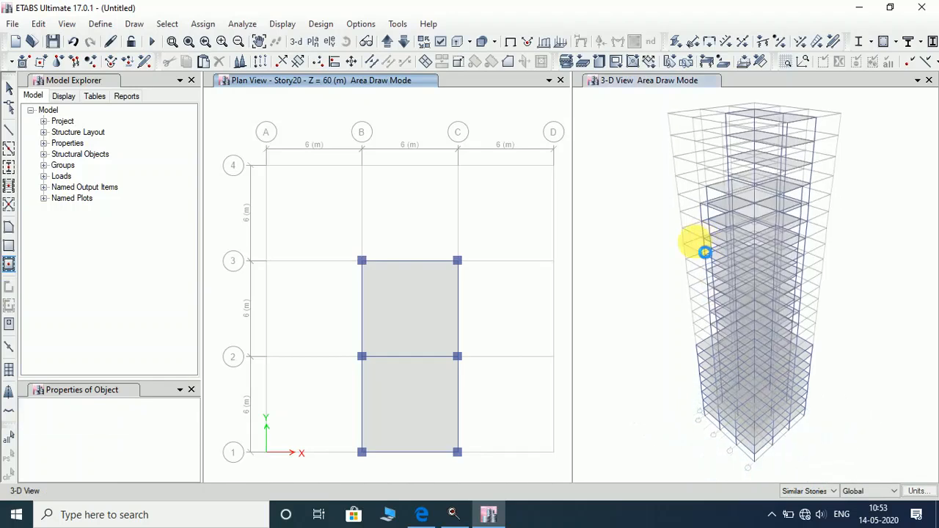
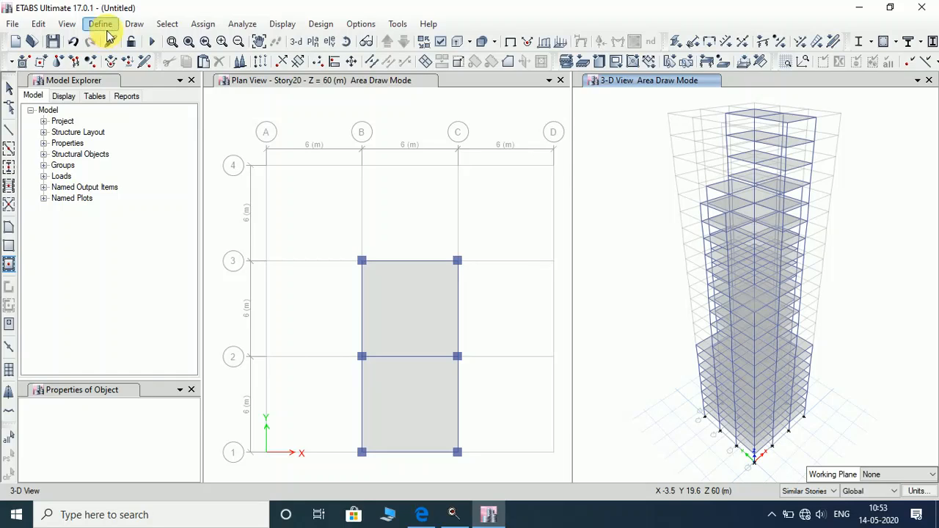
Switch the floor plan to Story1 (Z = 3 m), showing all nine slab panels.
click(325, 83)
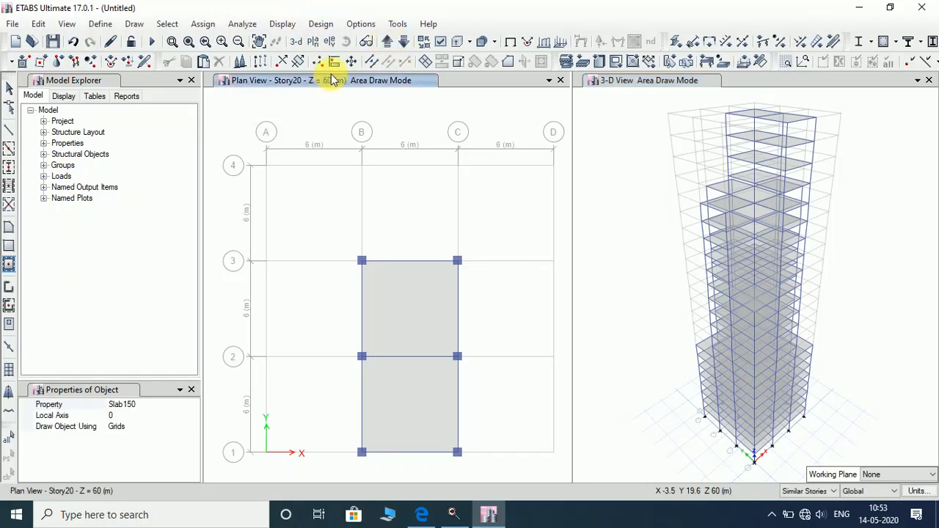
click(386, 42)
click(387, 44)
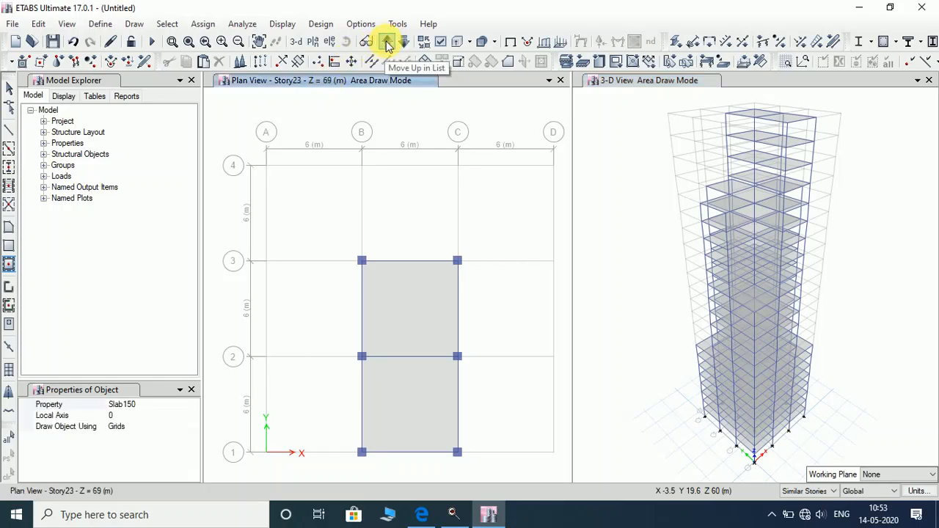
click(387, 44)
click(387, 44)
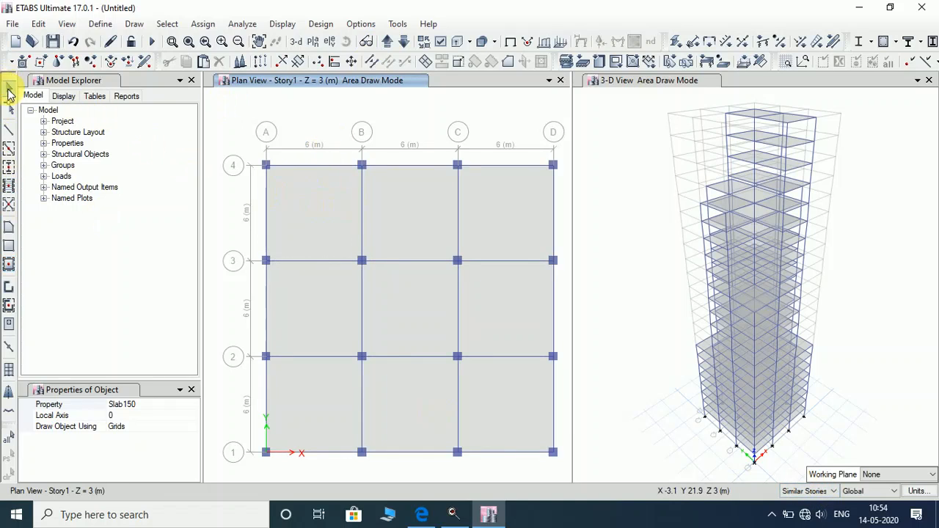
Select all nine Story1 slab panels, from A-B/3-4 through C-D/1-2.
click(9, 89)
click(316, 220)
click(402, 218)
click(497, 209)
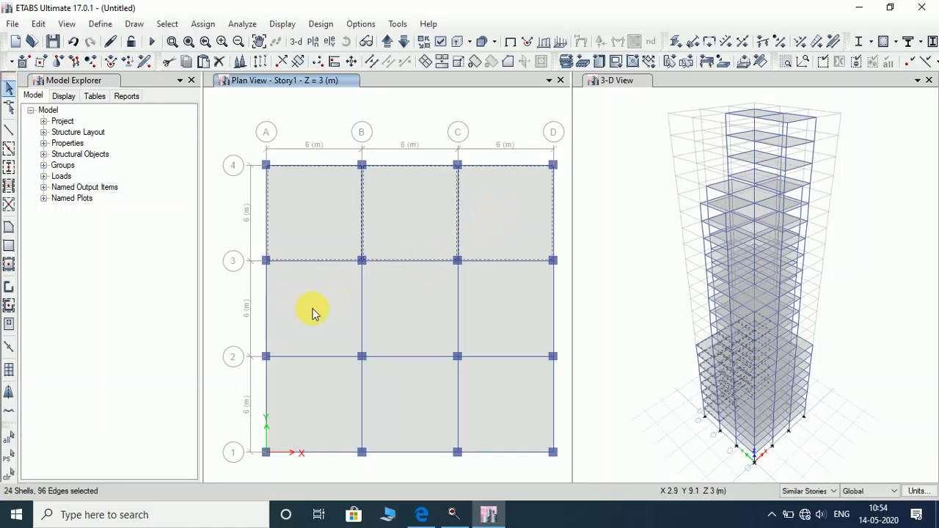
click(312, 310)
click(398, 308)
click(494, 300)
click(339, 392)
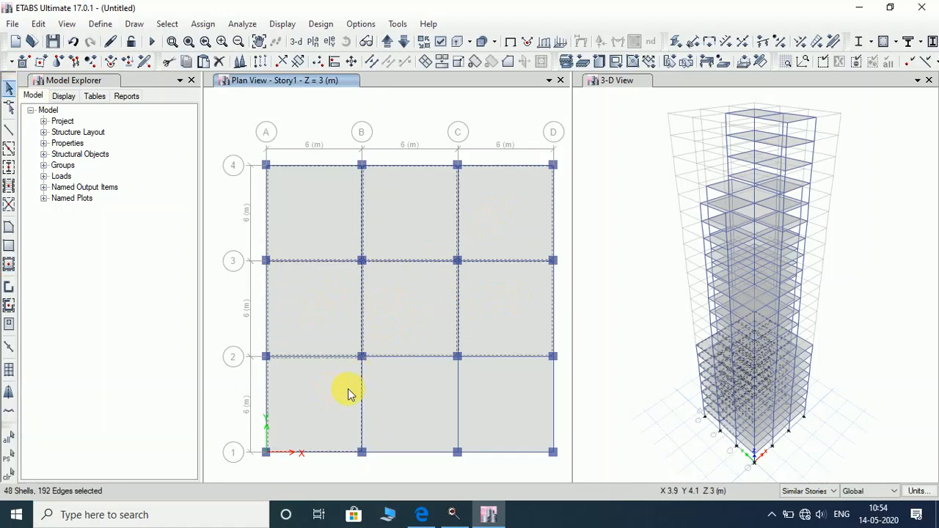
click(428, 406)
click(516, 403)
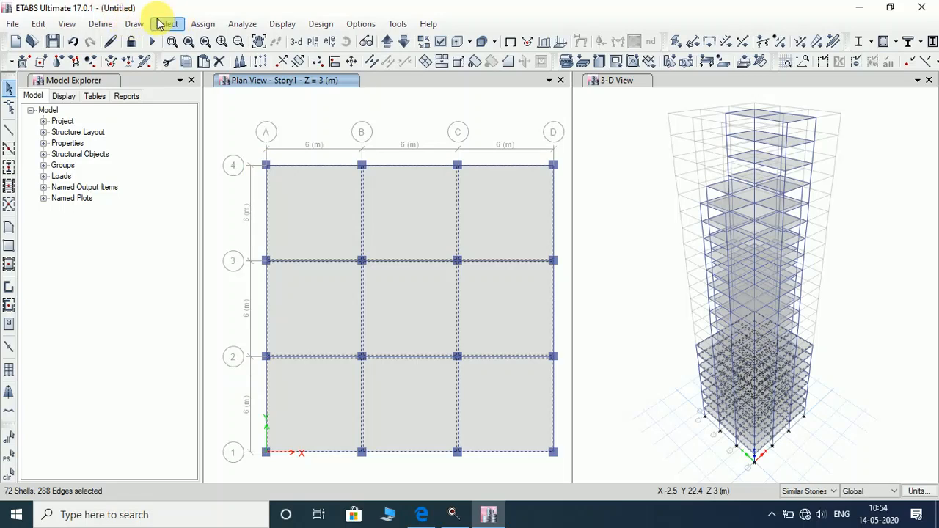
Open the uniform shell load assignment for the selected slabs.
click(101, 24)
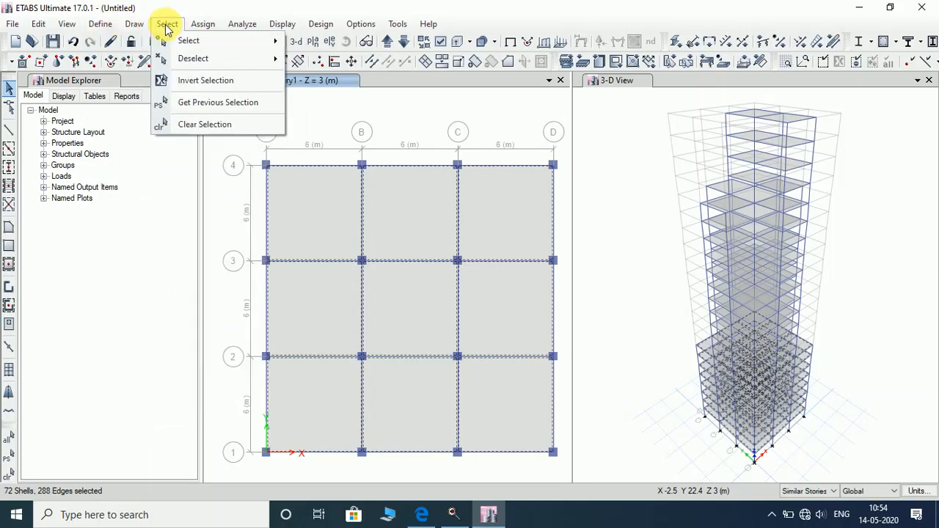
mouse_move(213, 28)
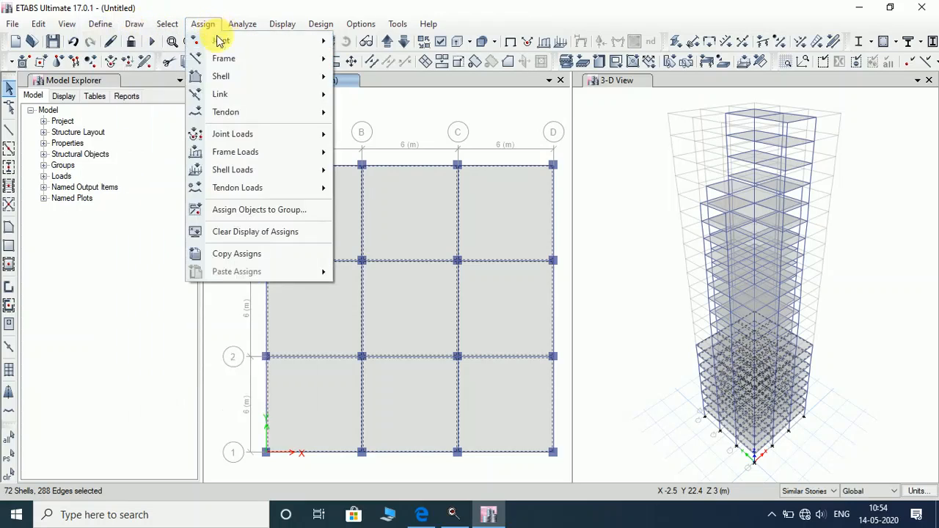
mouse_move(270, 171)
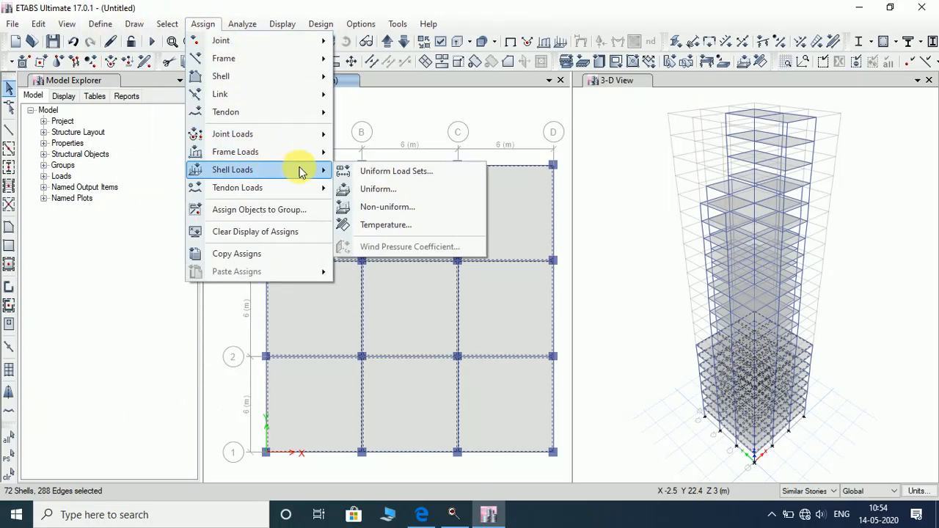
click(397, 190)
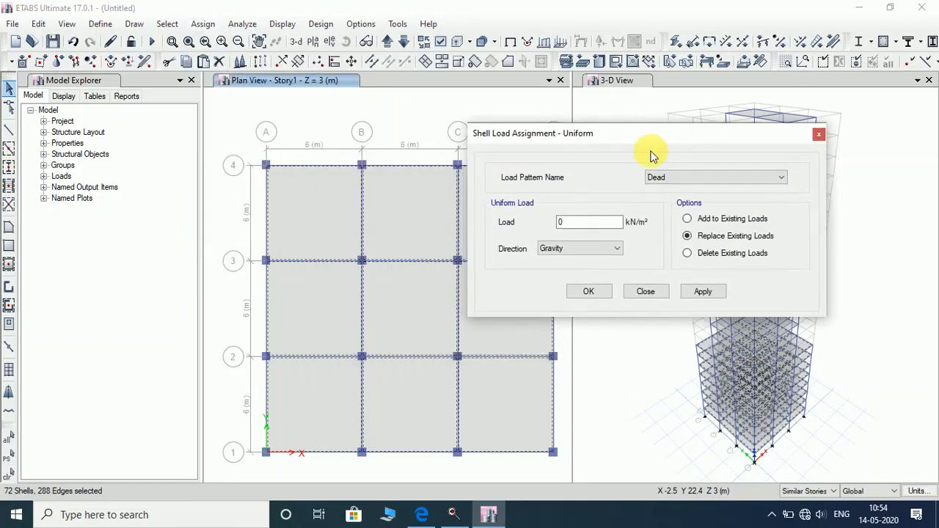
Apply a 2 kN/m² Dead load to the Story1 slabs, then reselect all nine panels.
double_click(608, 225)
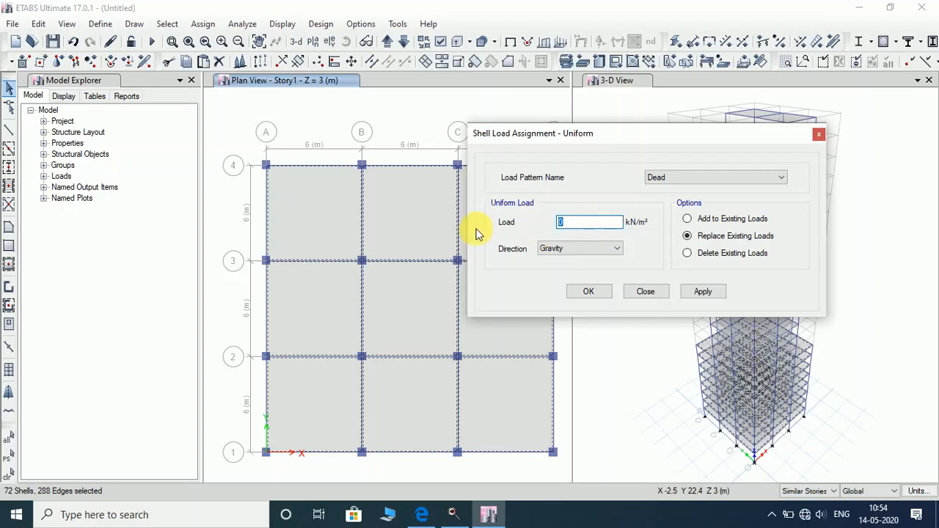
click(707, 292)
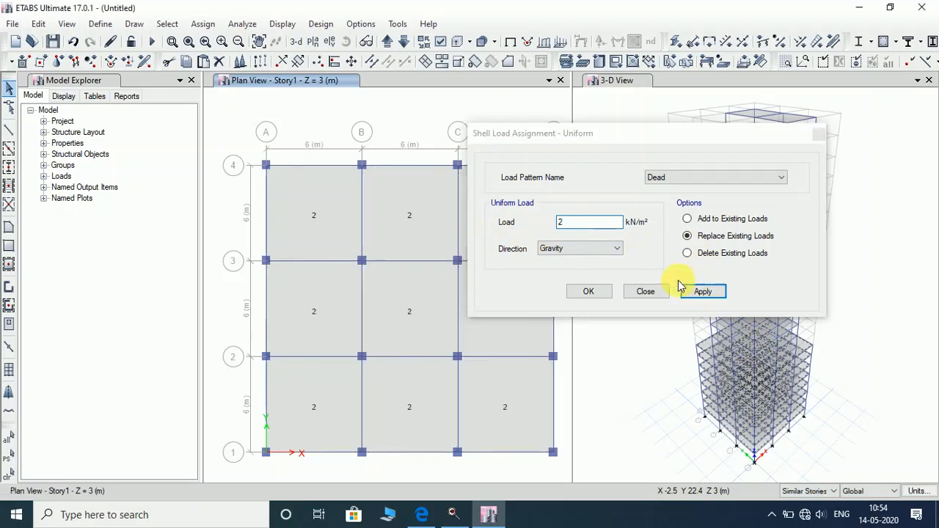
click(342, 215)
click(414, 220)
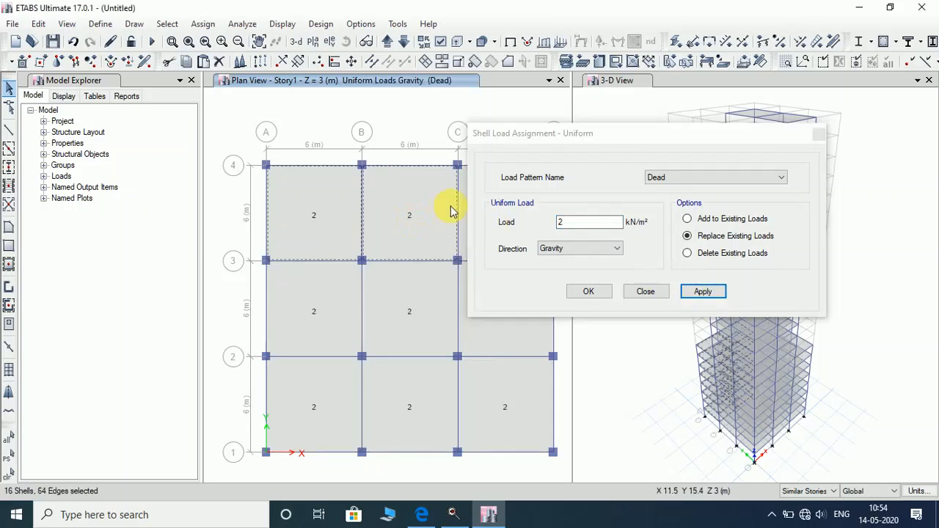
drag(535, 130, 593, 122)
click(497, 209)
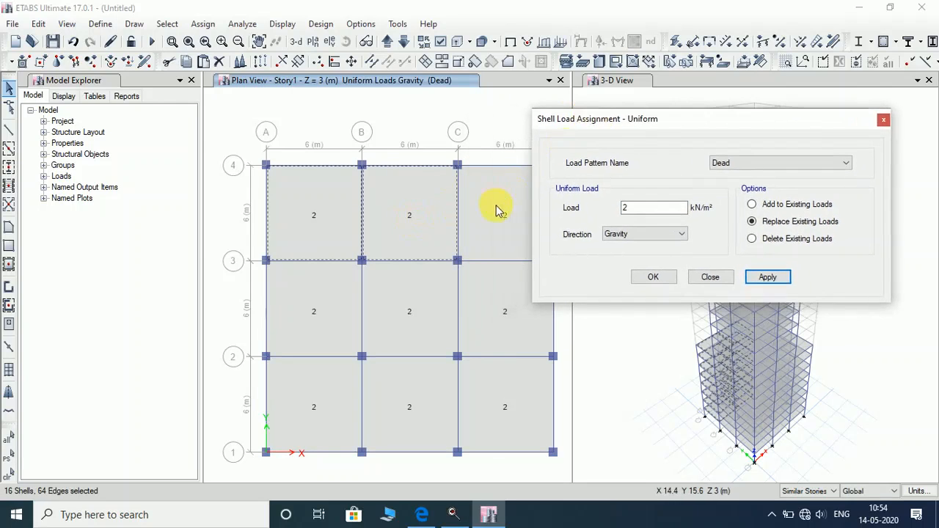
click(505, 317)
click(481, 431)
click(388, 409)
click(387, 317)
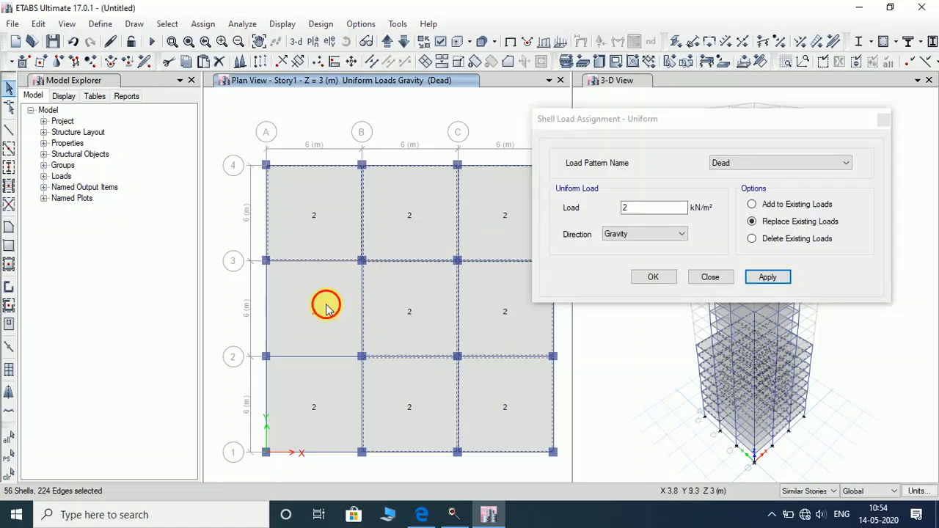
click(326, 304)
click(319, 408)
Apply a 5 kN/m² Live gravity load to the nine selected panels.
click(744, 164)
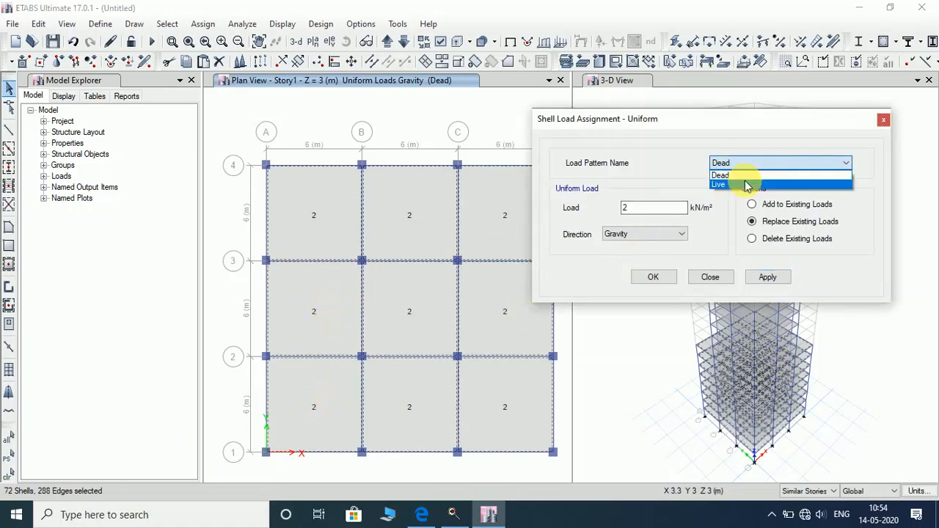
click(745, 180)
key(Tab)
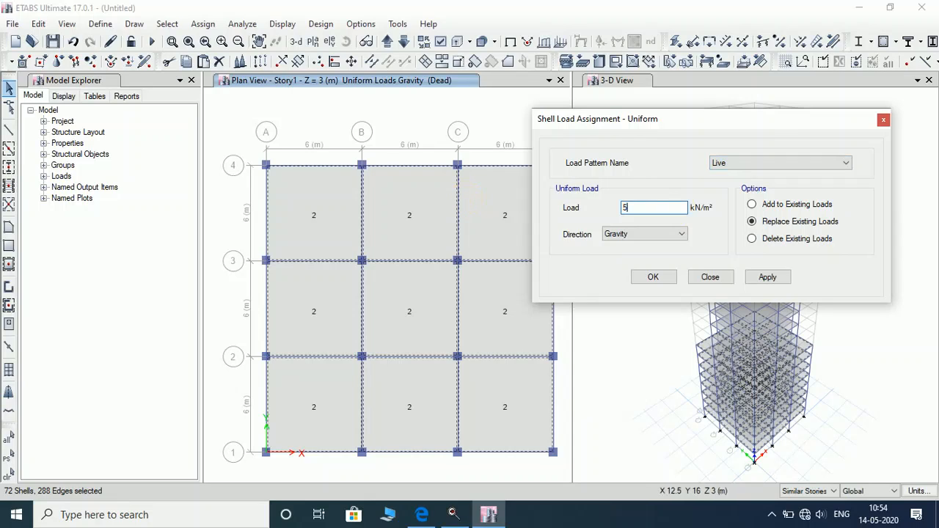
click(726, 166)
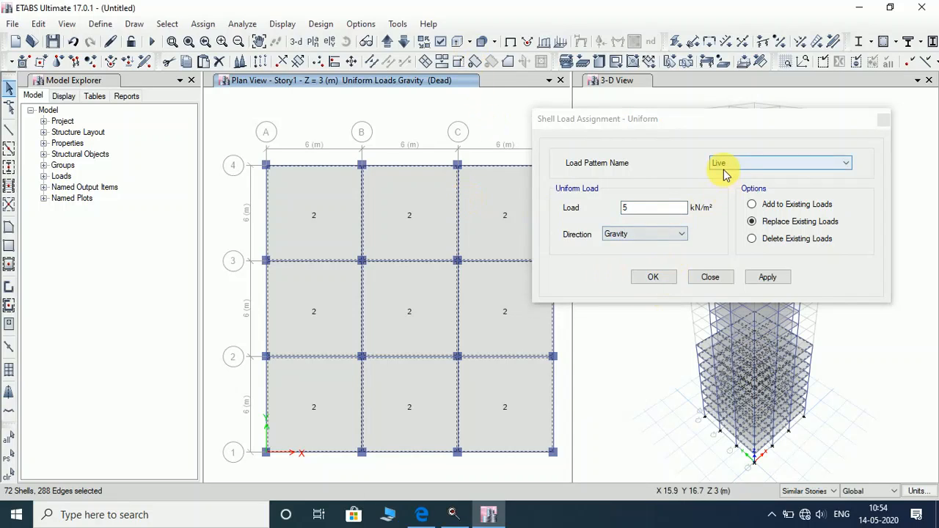
click(777, 274)
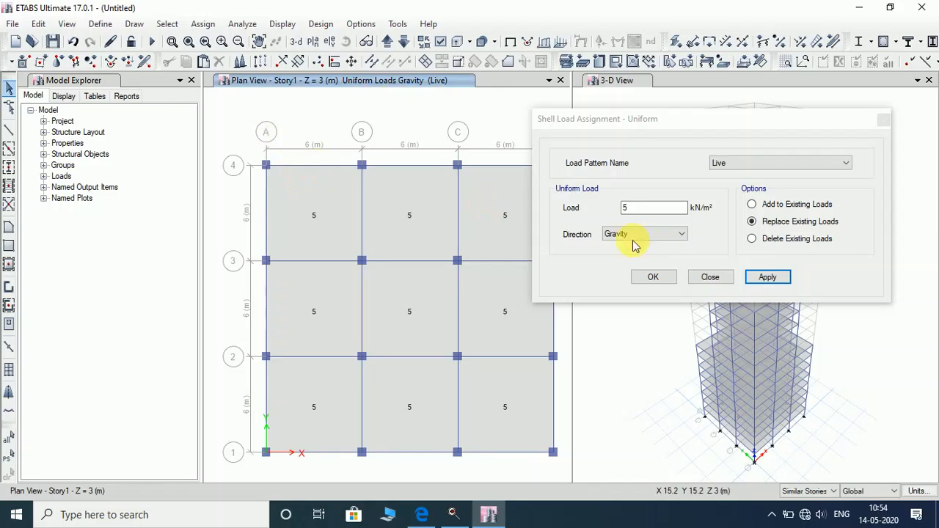
Step the floor plan up to Story9.
click(387, 43)
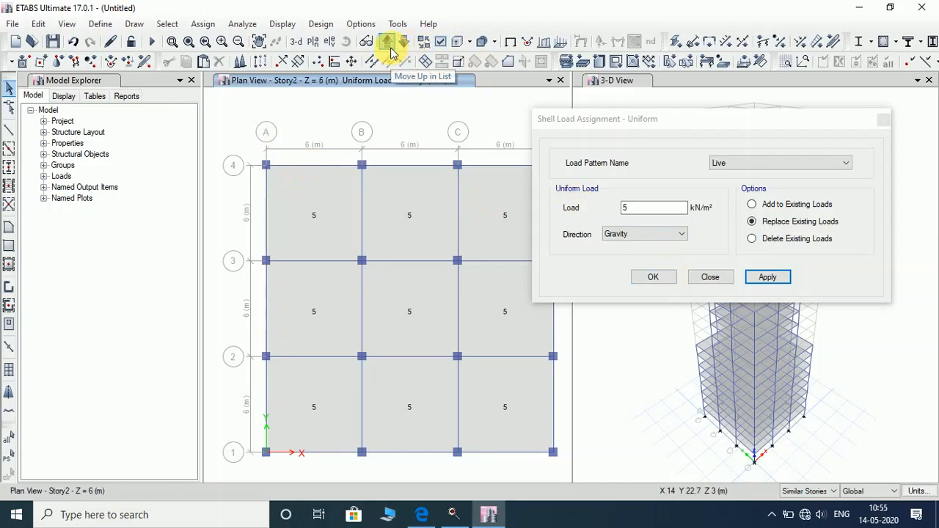
click(388, 43)
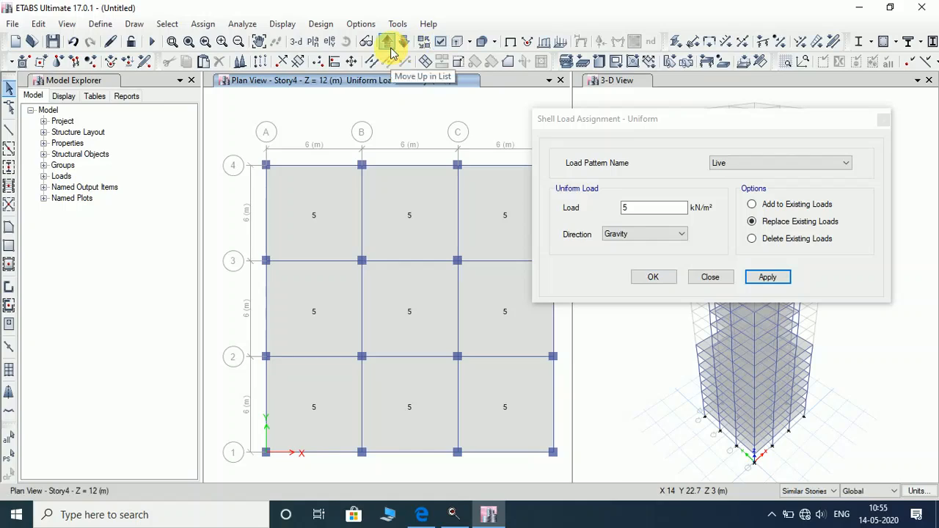
click(389, 44)
click(389, 44)
click(389, 45)
click(389, 45)
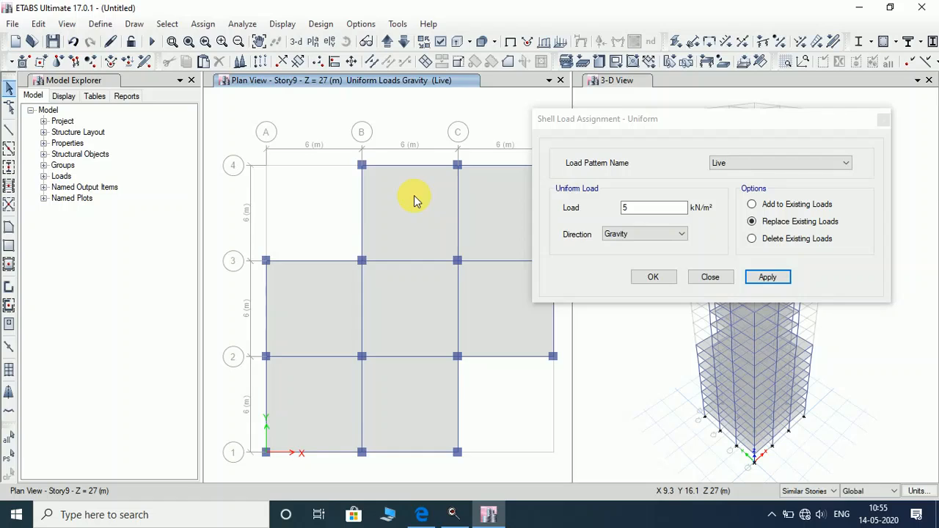
Select the seven Story9 slab panels and apply a 4.5 kN/m² Live load.
click(413, 233)
click(489, 217)
click(503, 299)
click(392, 315)
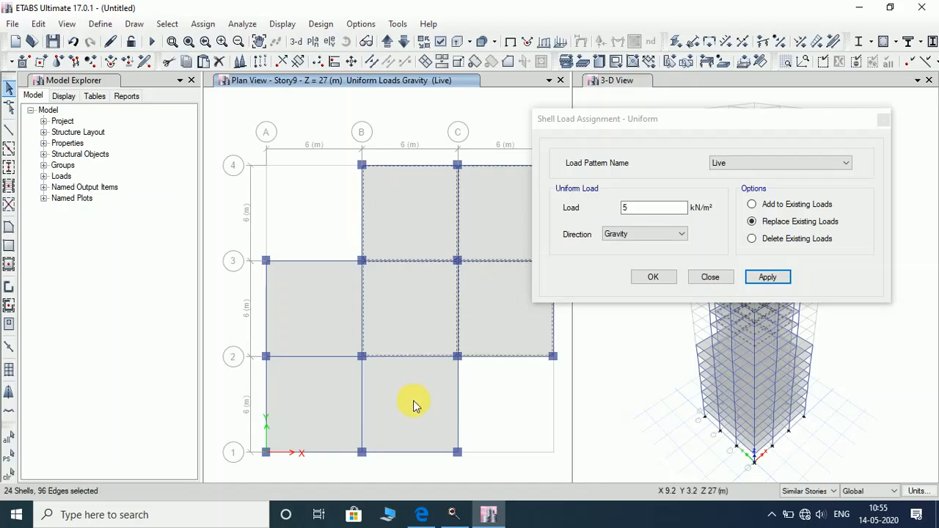
click(416, 403)
click(319, 391)
click(315, 309)
double_click(659, 210)
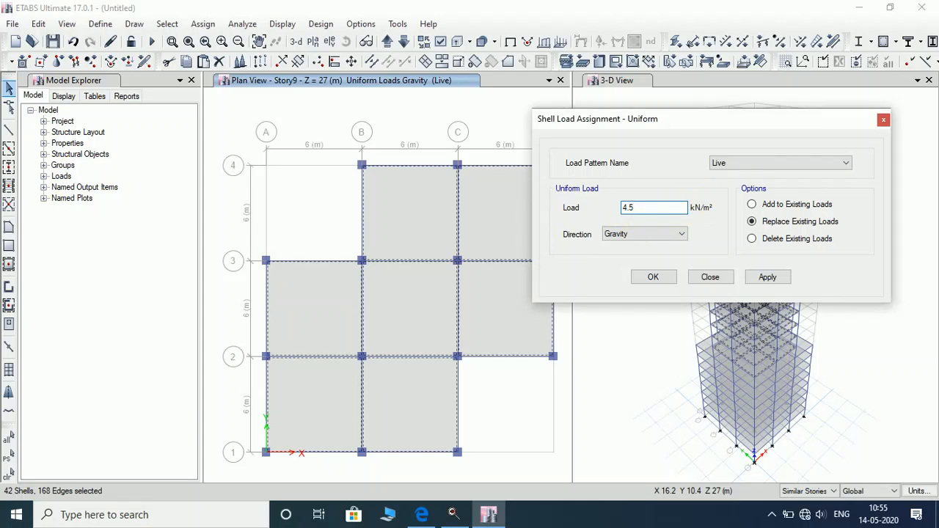
click(768, 277)
Switch to the Dead pattern, reselect the seven panels and apply 2 kN/m².
click(772, 166)
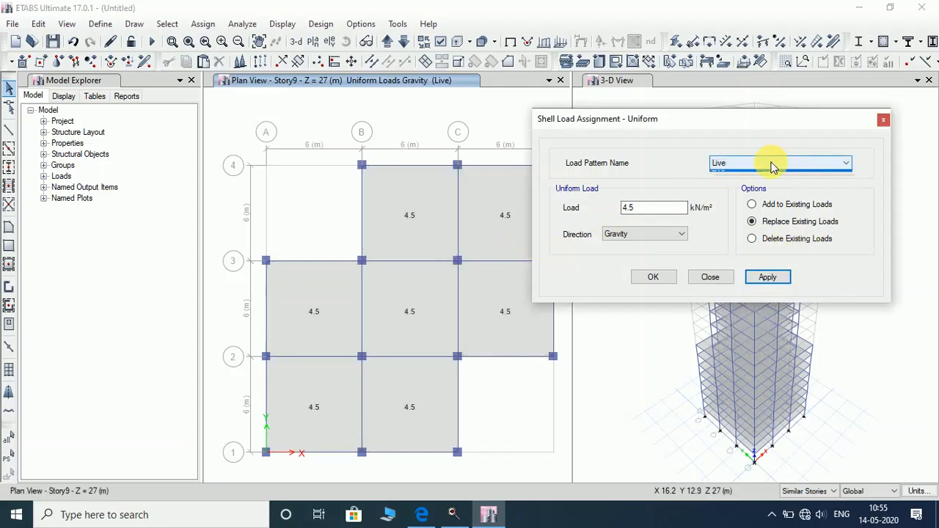
click(760, 176)
click(433, 214)
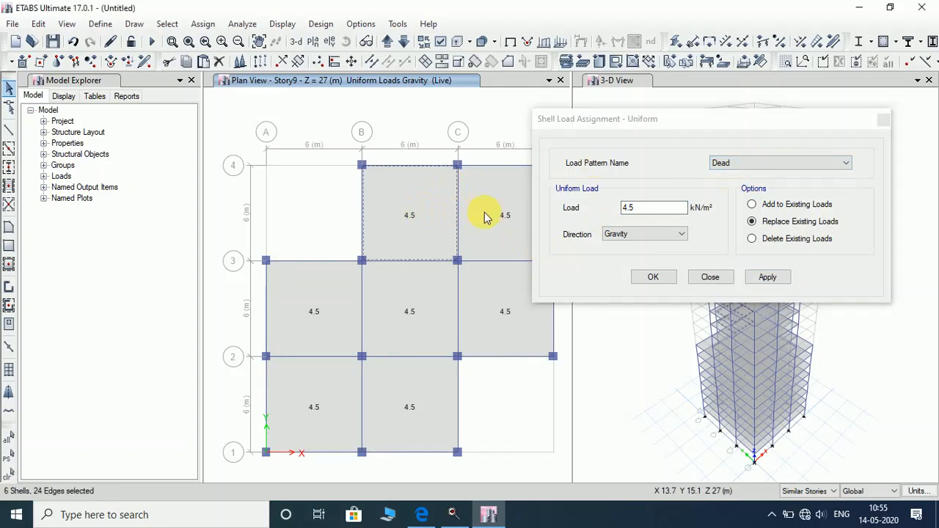
click(485, 219)
click(495, 279)
click(399, 308)
click(286, 315)
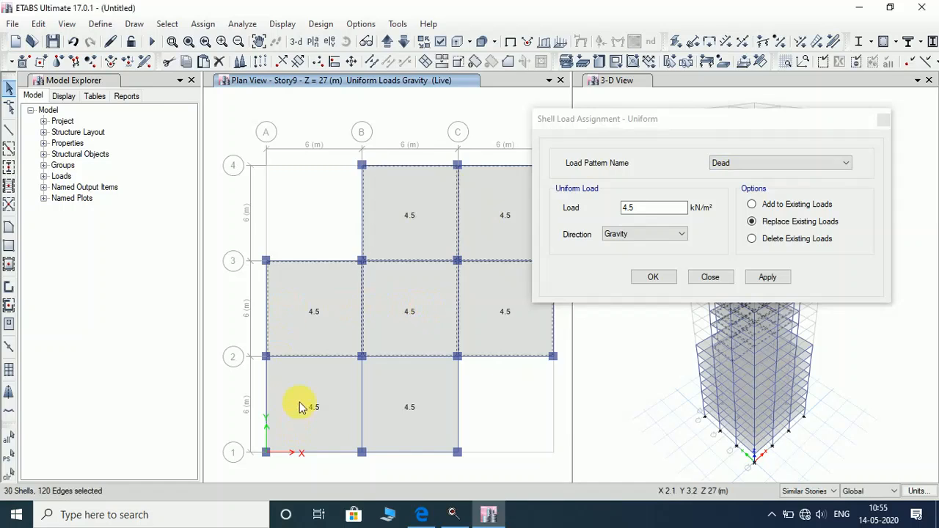
click(300, 407)
click(398, 411)
click(659, 213)
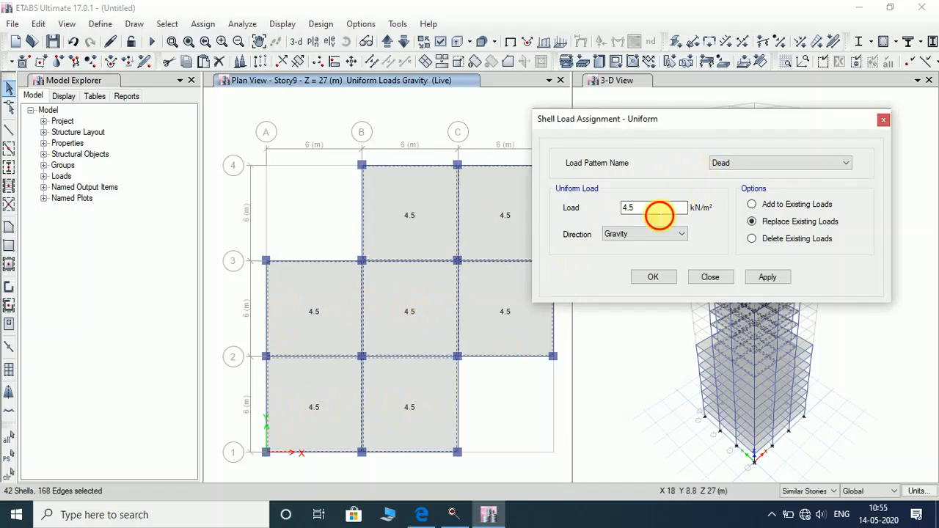
drag(659, 213, 556, 214)
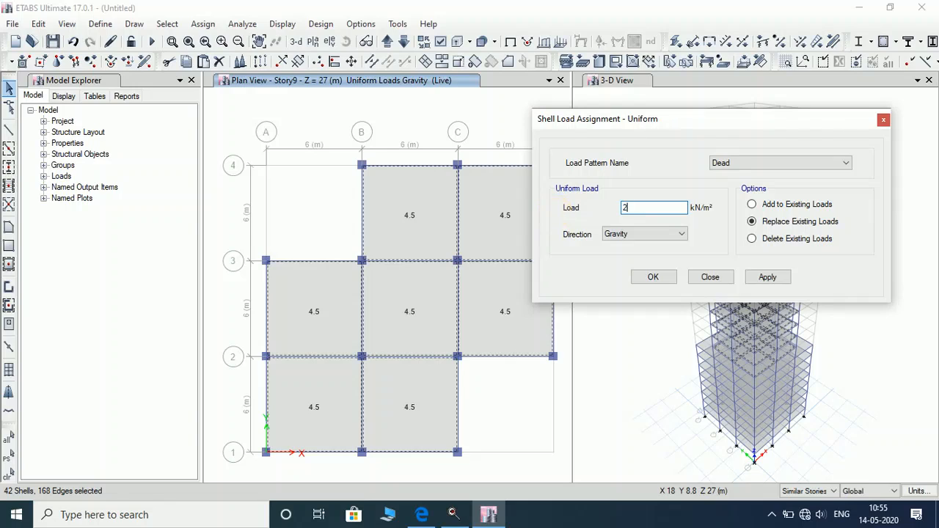
text(2)
click(769, 279)
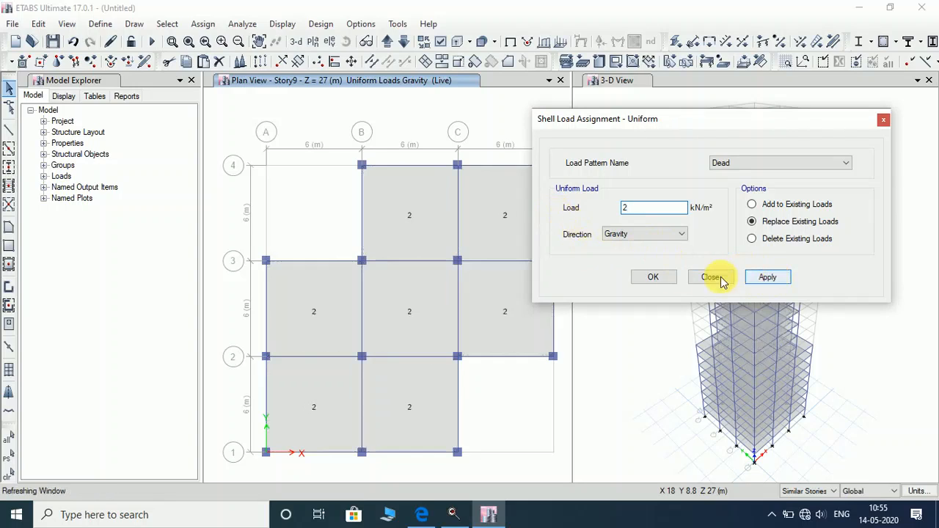
Bring the floor plan up to Story15.
click(389, 42)
click(389, 42)
click(389, 42)
click(389, 42)
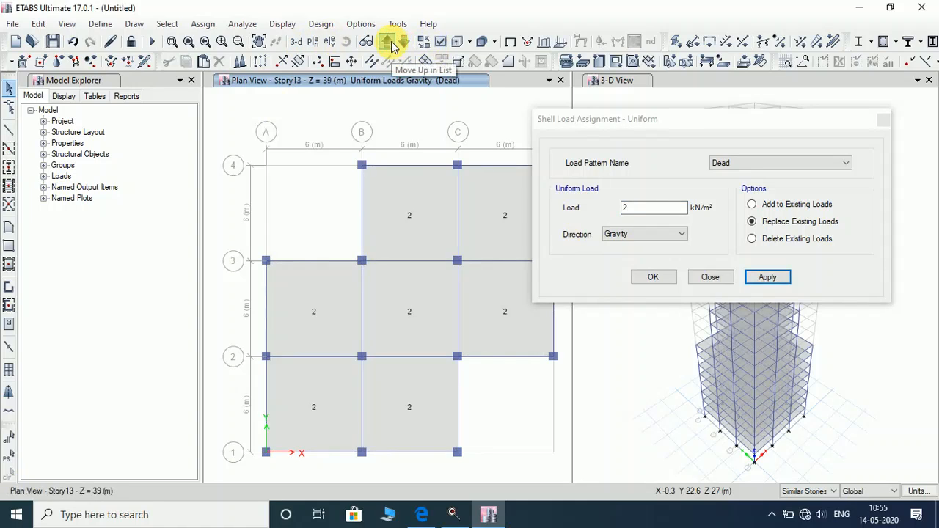
click(389, 42)
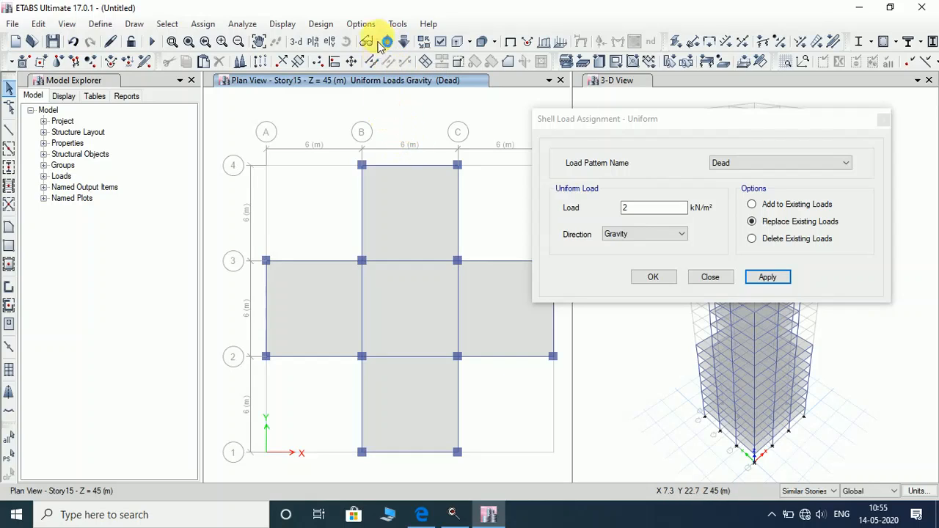
click(404, 42)
click(387, 41)
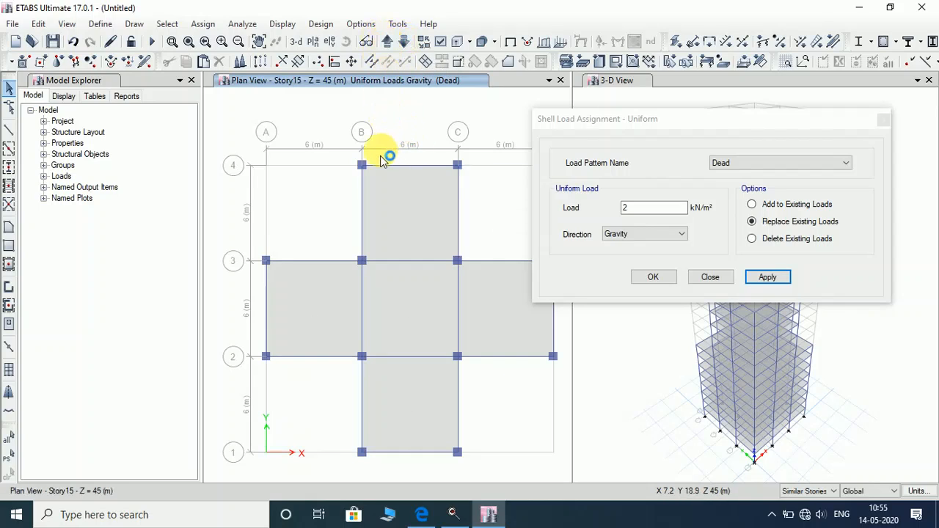
Select the five Story15 slab panels and apply a 2 kN/m² Dead load.
click(409, 214)
click(390, 321)
click(486, 320)
click(403, 419)
click(312, 335)
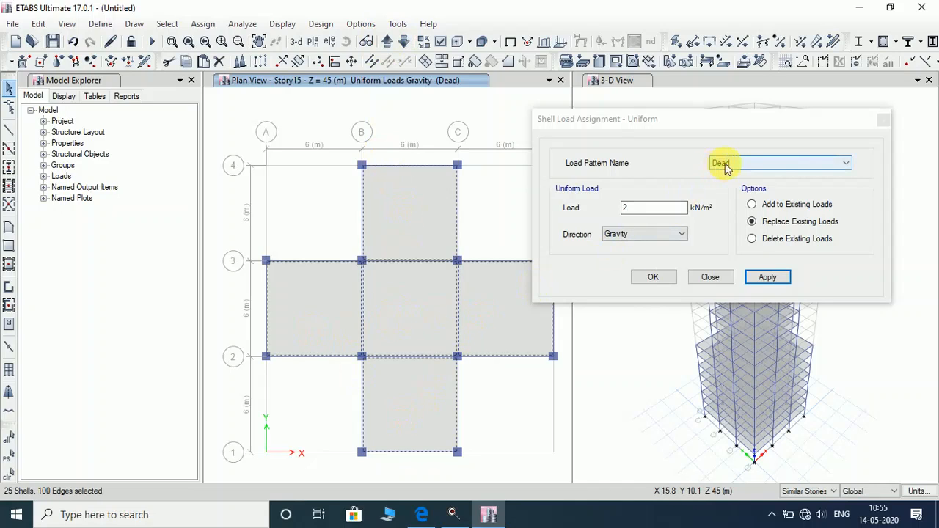
click(770, 278)
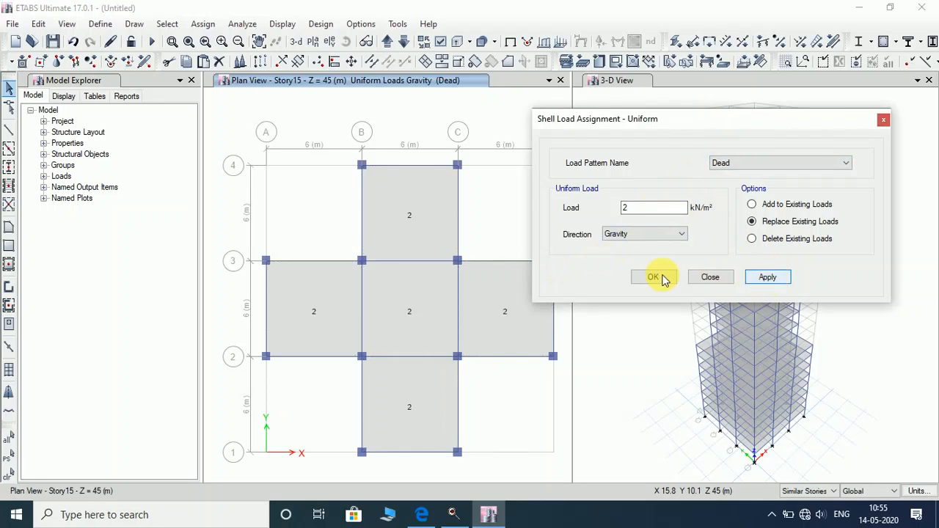
Reselect the Story15 panels and apply a 4 kN/m² Live load.
click(489, 298)
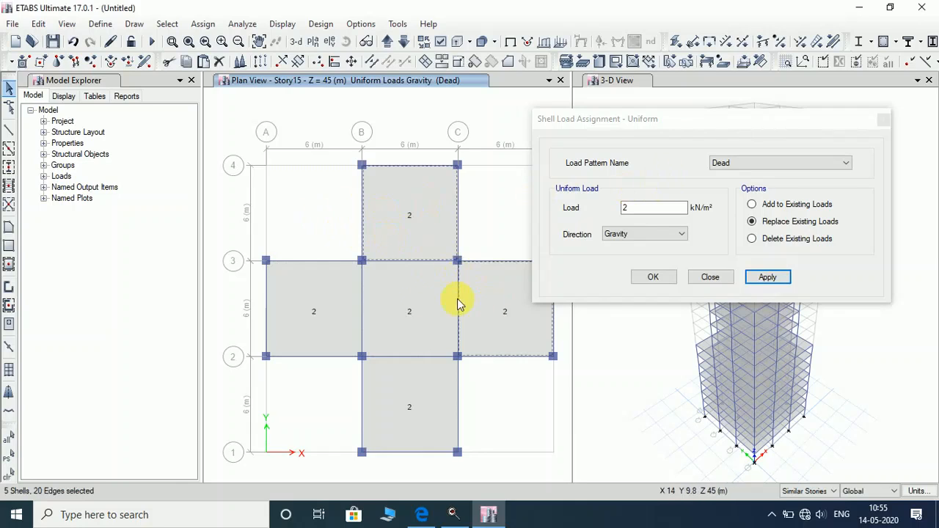
click(416, 303)
click(410, 397)
click(302, 323)
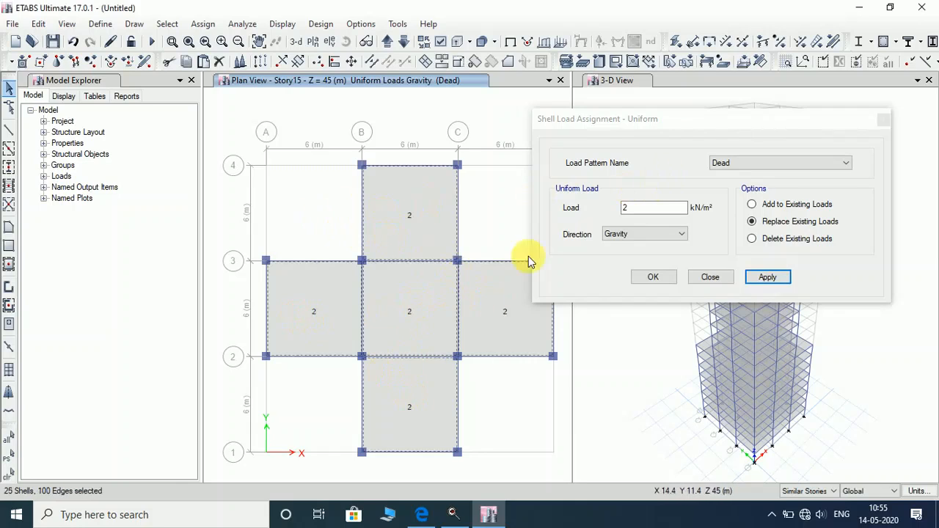
click(741, 162)
click(735, 190)
click(643, 209)
double_click(643, 209)
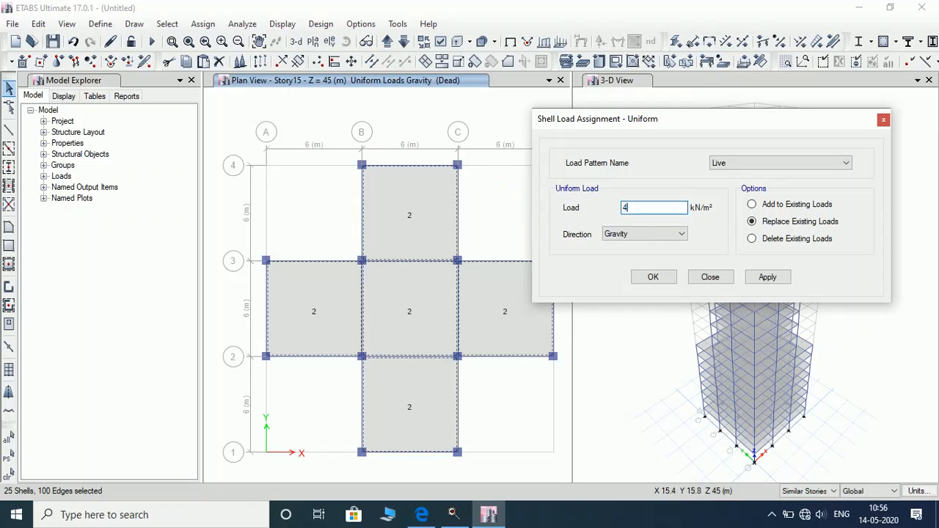
text(4)
click(767, 277)
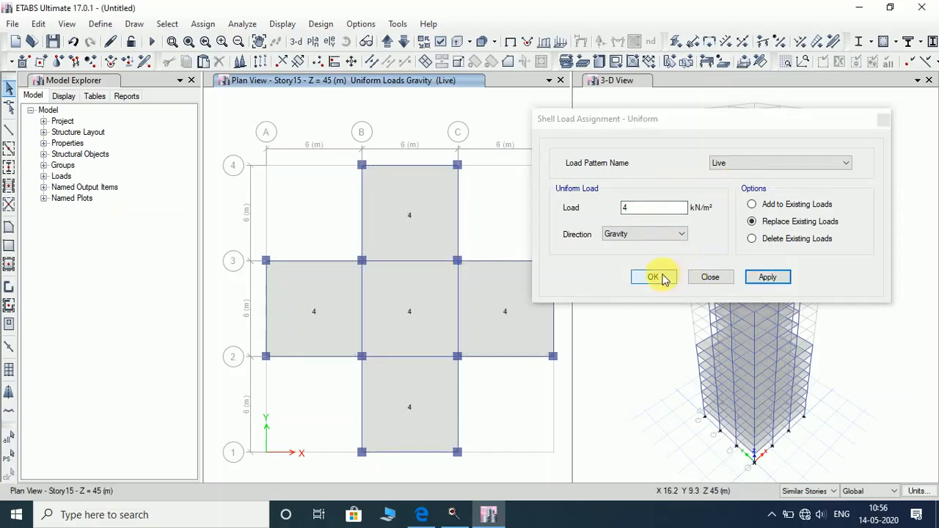
Step the plan view up three storeys toward Story20.
click(387, 43)
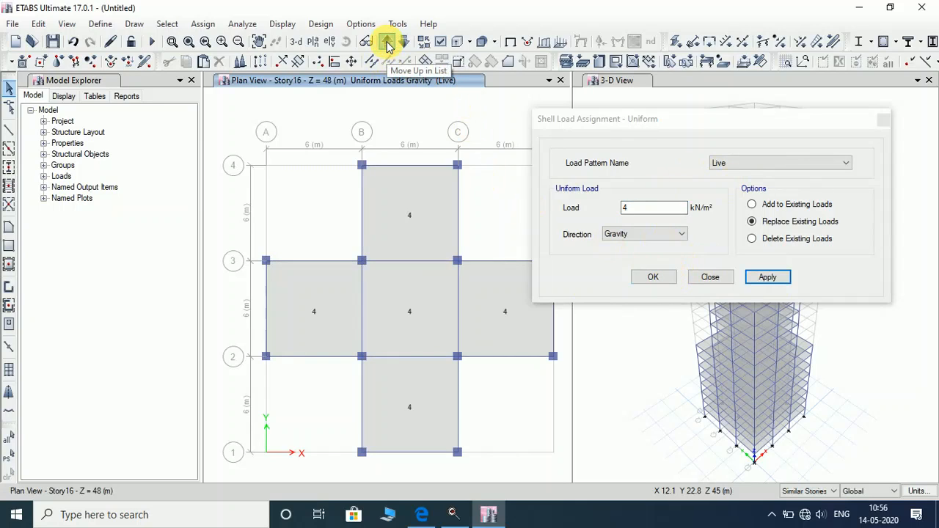
click(387, 42)
click(387, 43)
On Story20, select both slab panels and apply a 3.5 kN/m² Live load.
click(387, 42)
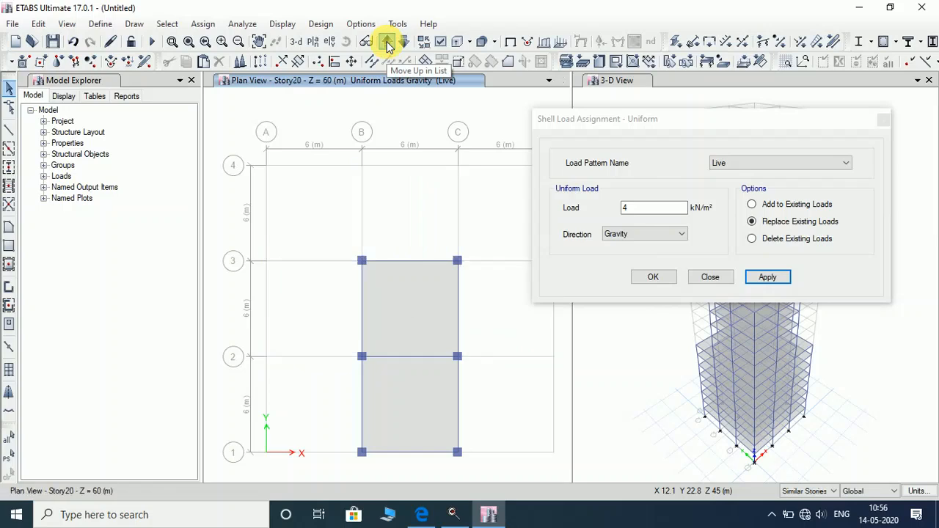
click(402, 312)
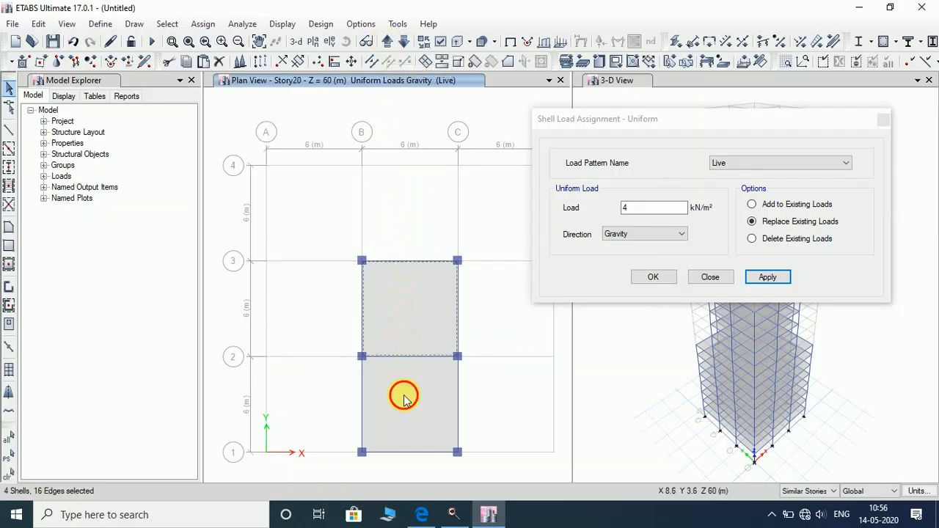
click(403, 394)
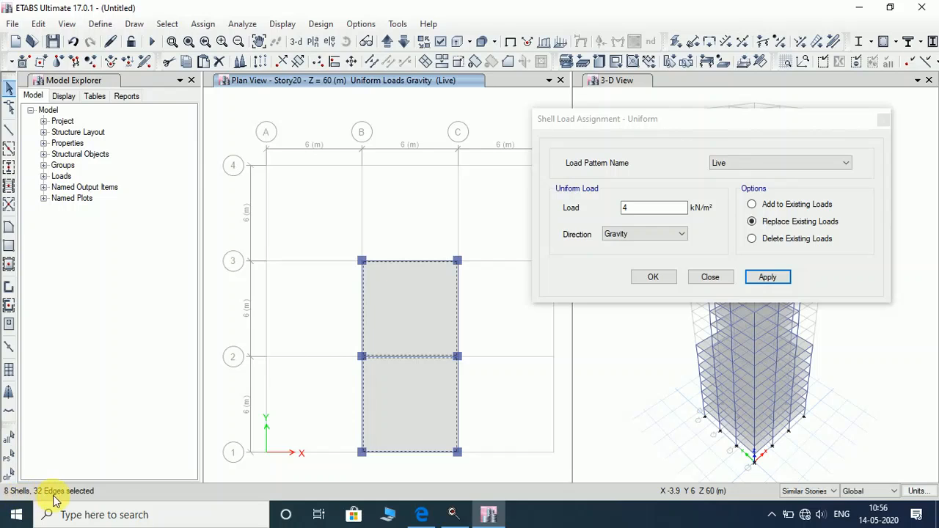
drag(637, 122, 604, 100)
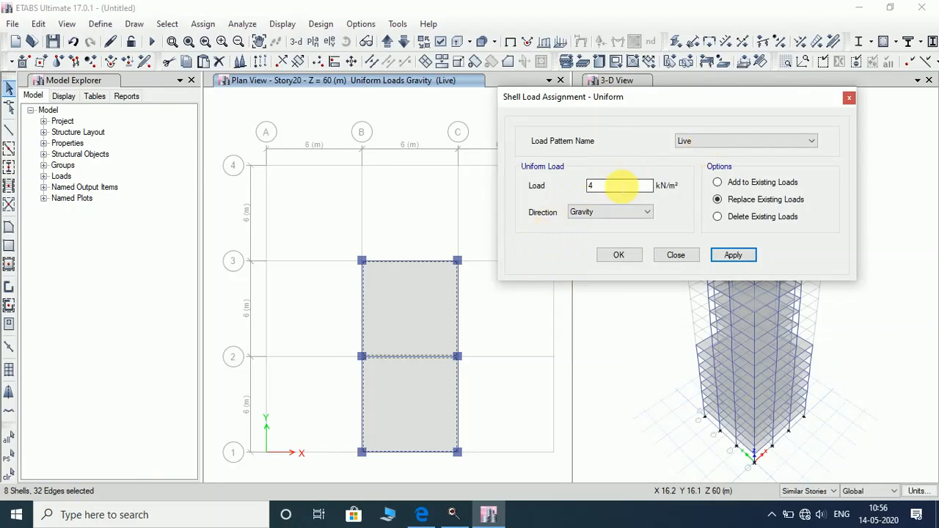
double_click(620, 185)
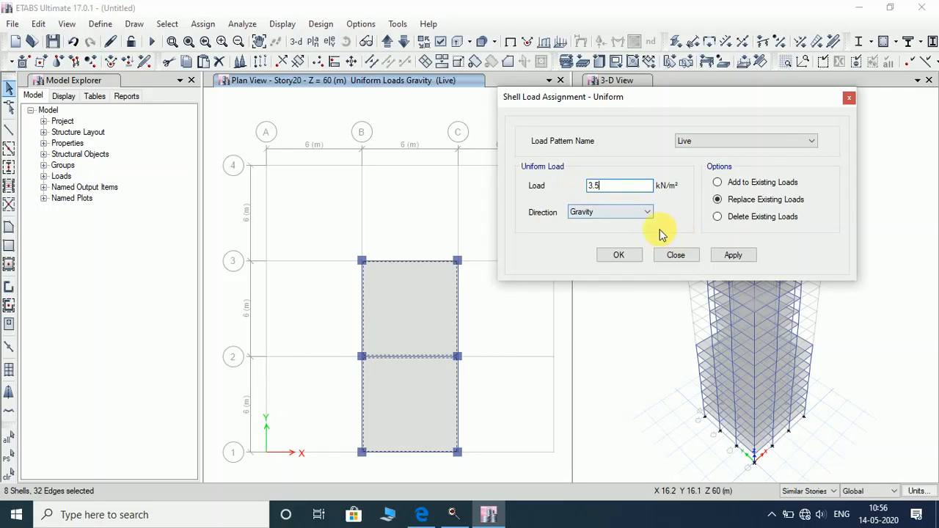
click(728, 256)
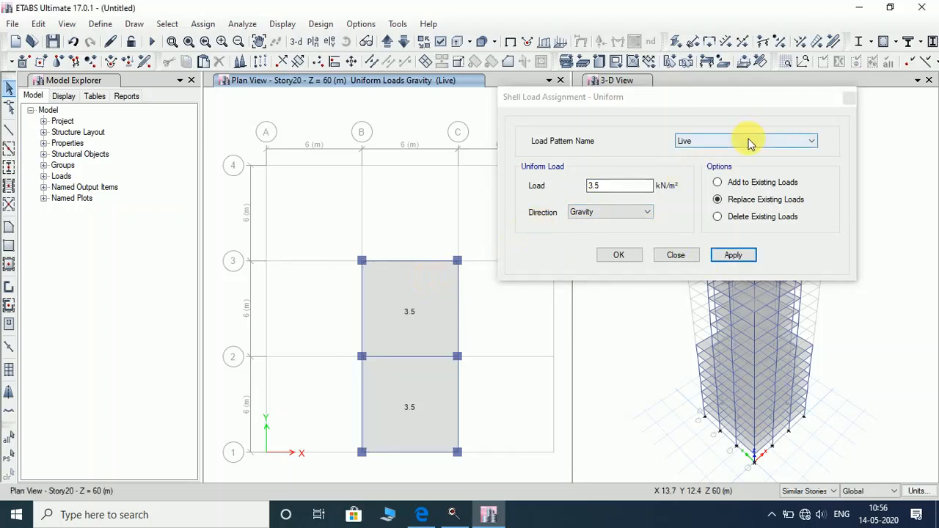
Reselect both Story20 panels, apply a 2 kN/m² Dead load and close the dialog.
click(444, 311)
click(415, 386)
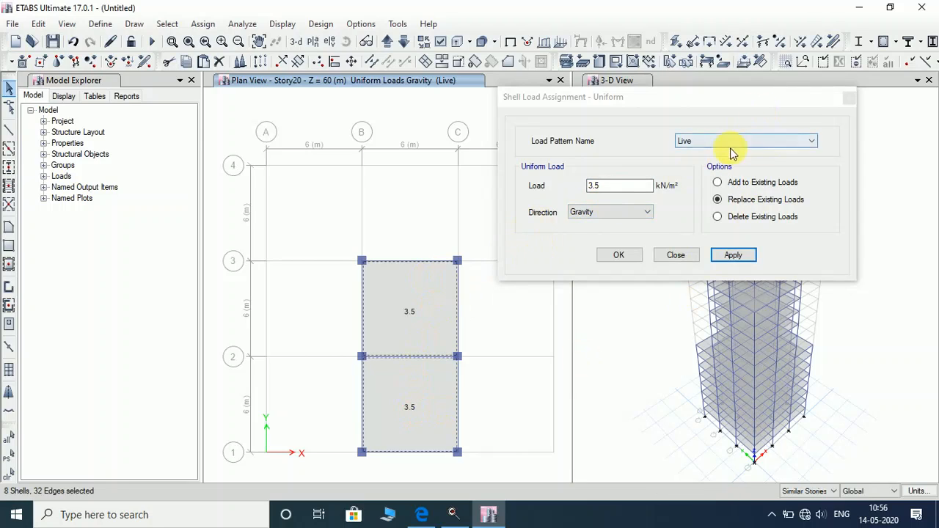
click(734, 149)
click(713, 152)
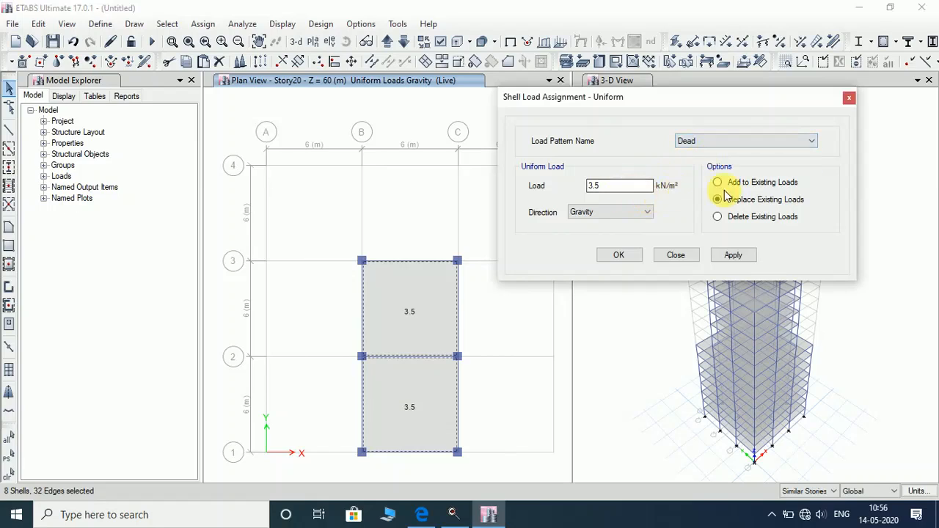
double_click(624, 188)
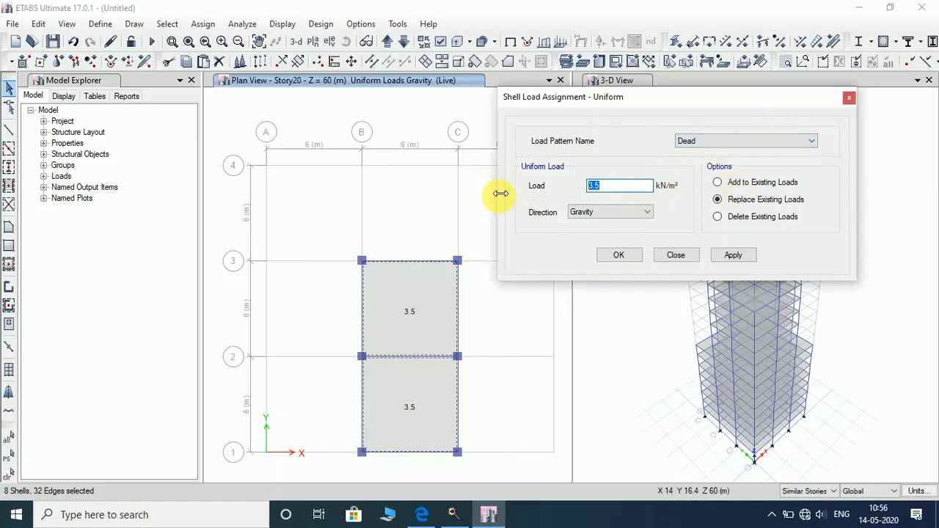
text(2)
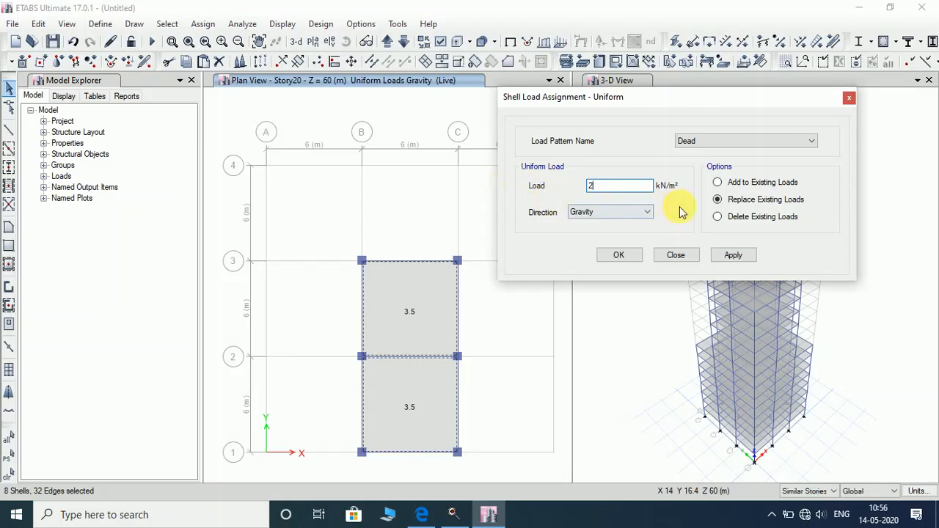
click(726, 257)
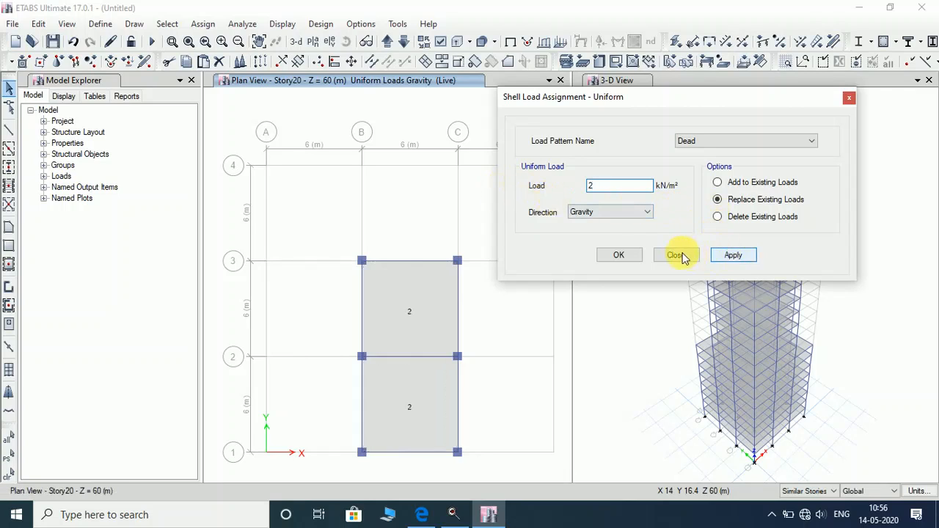
click(618, 256)
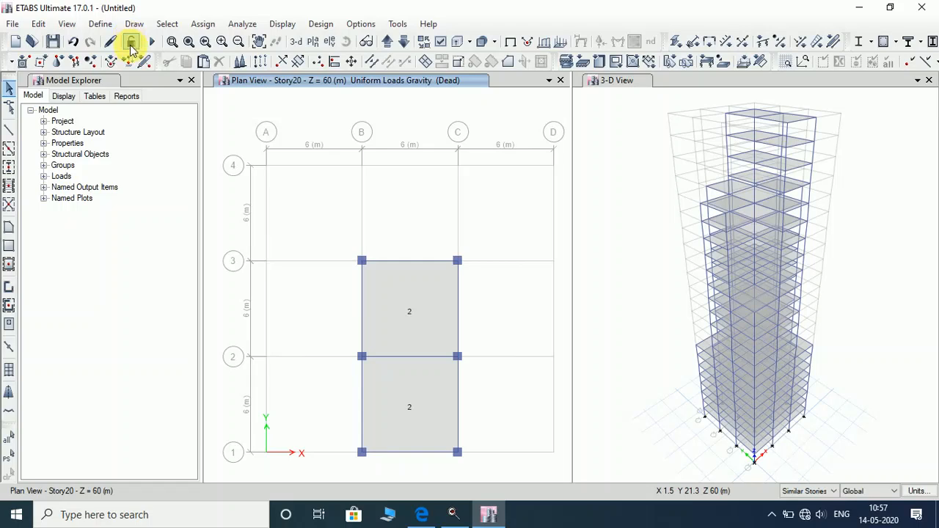
Cycle the plan to Story1 and select its ten perimeter beams along grids 4, A, 1 and D.
click(386, 42)
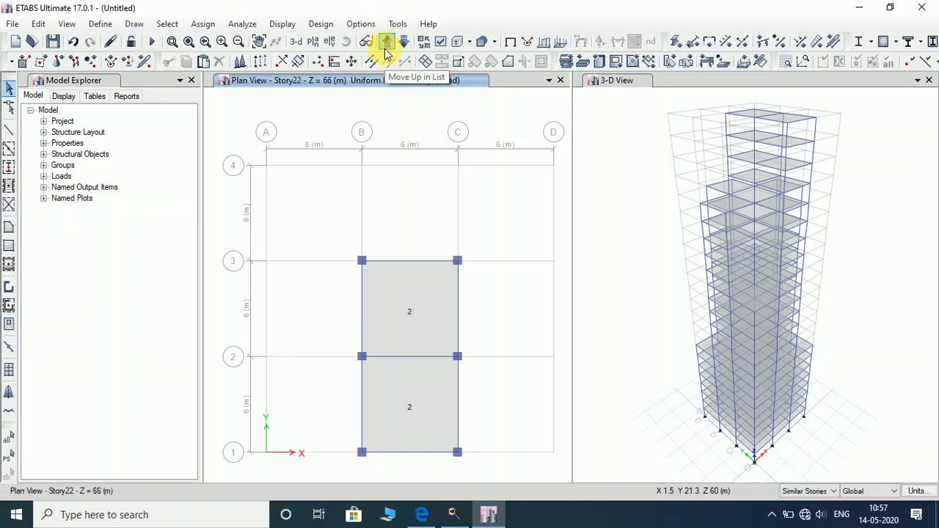
click(386, 42)
click(386, 42)
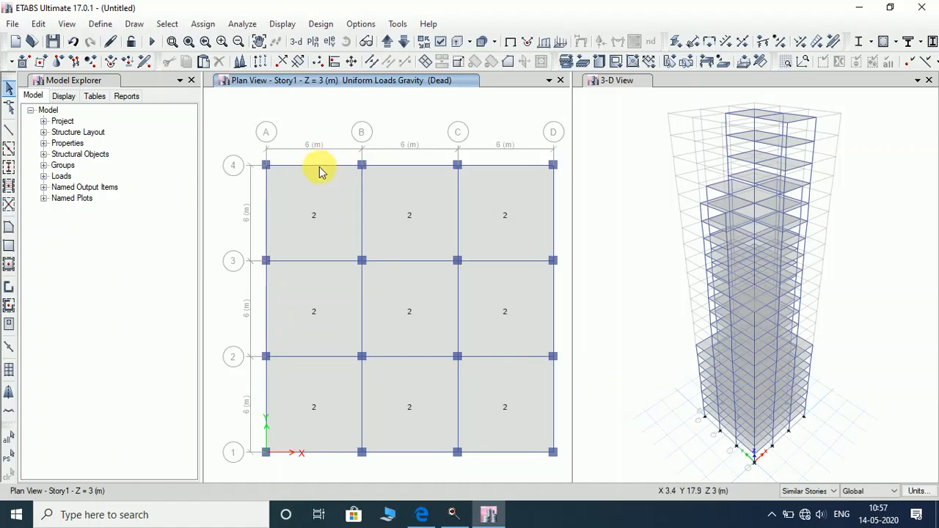
click(387, 166)
click(511, 167)
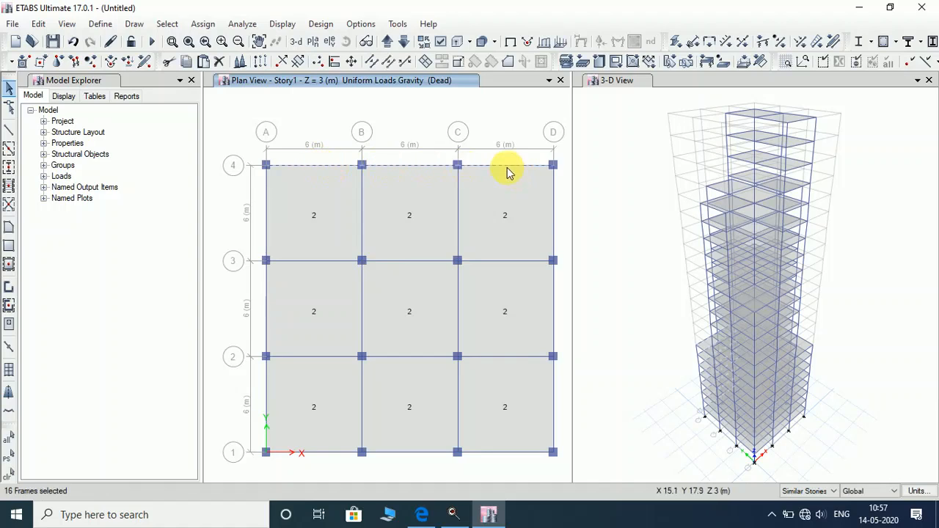
click(555, 210)
click(266, 212)
click(266, 293)
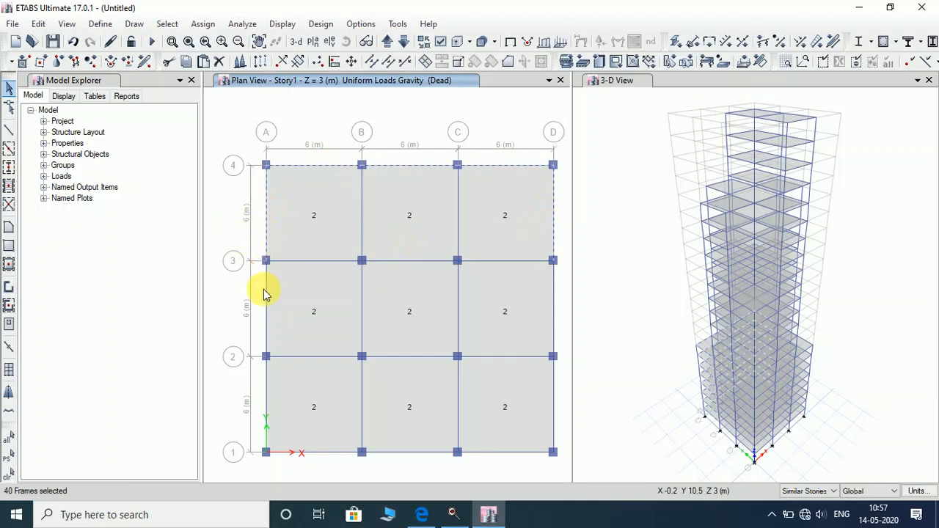
click(265, 412)
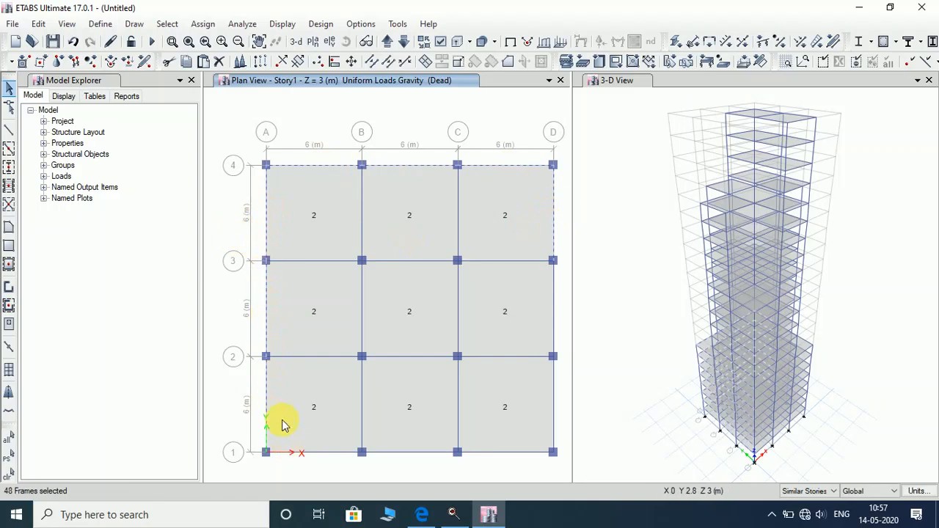
click(315, 453)
click(414, 453)
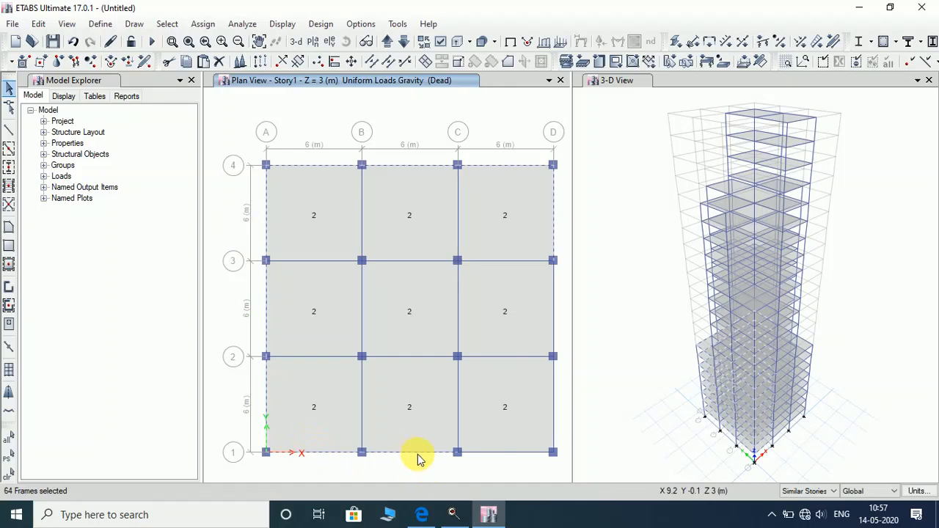
click(489, 454)
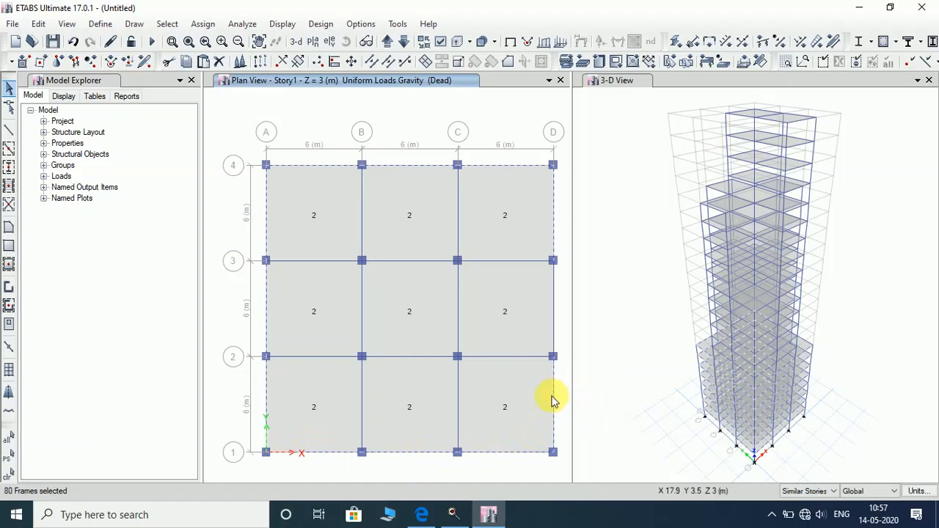
click(554, 321)
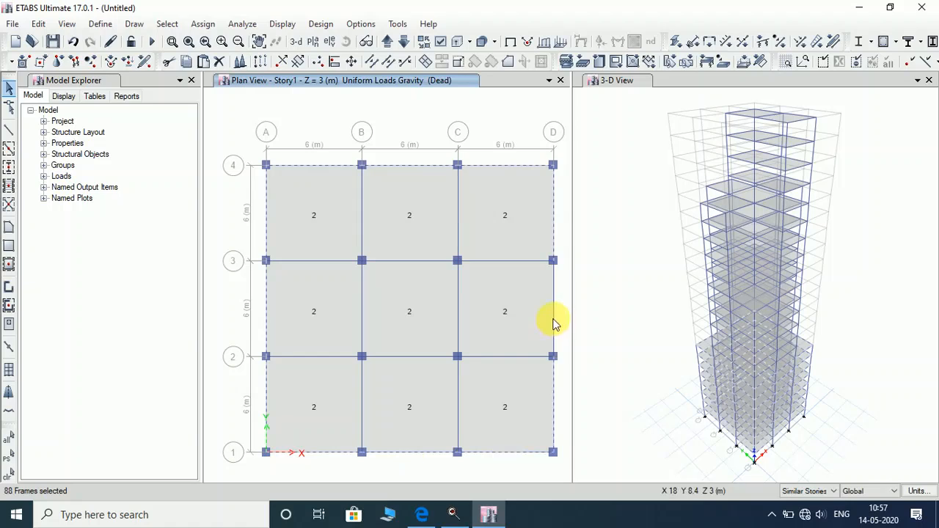
Step the plan view up to Story9.
click(387, 44)
click(389, 46)
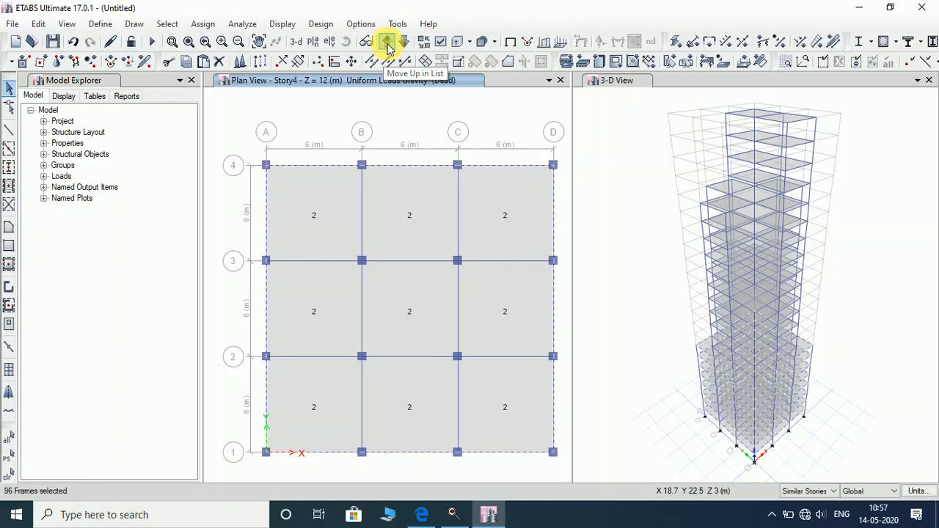
click(387, 45)
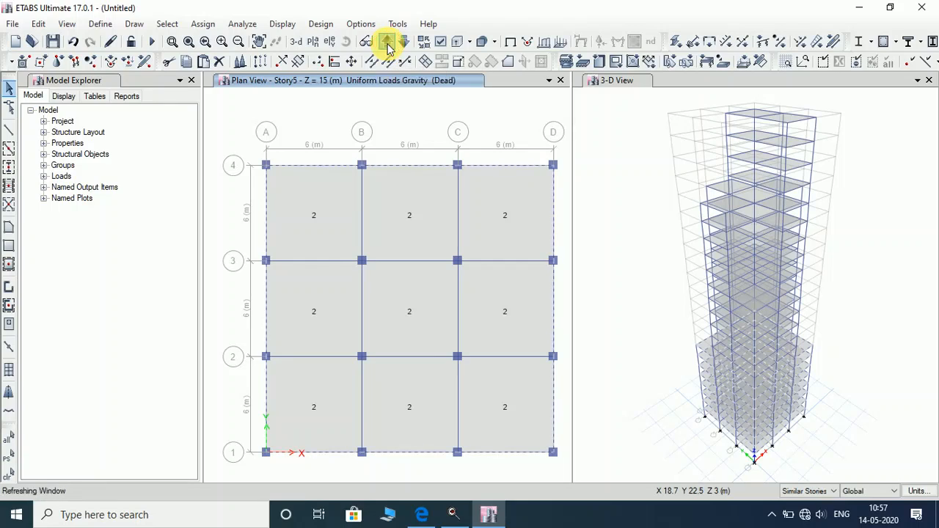
click(387, 44)
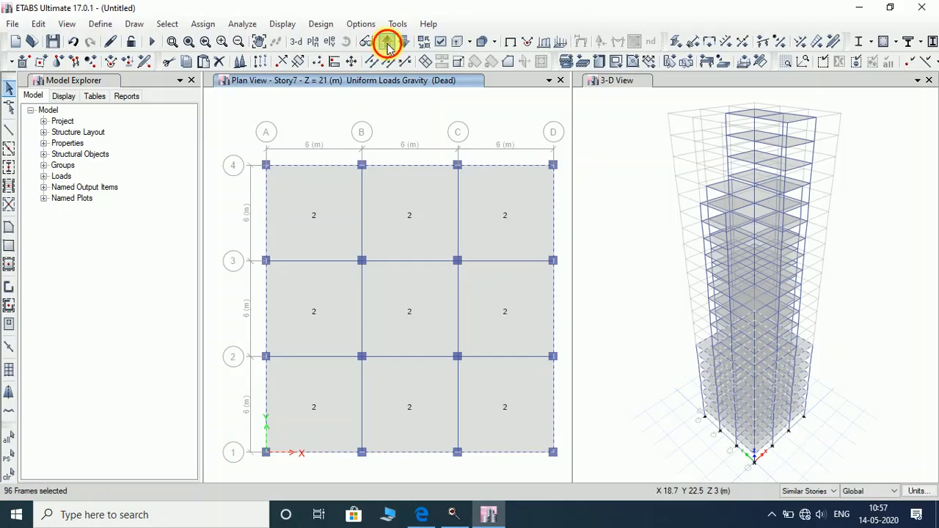
click(388, 45)
click(387, 45)
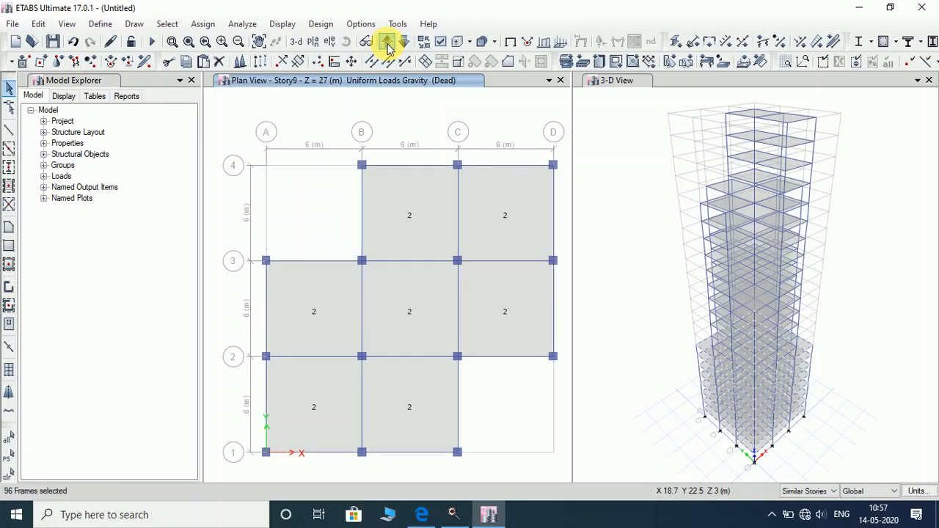
Add the Story9 edge beams along grids 4, A, 1, C and D, including around the missing corner bay.
click(404, 167)
click(508, 167)
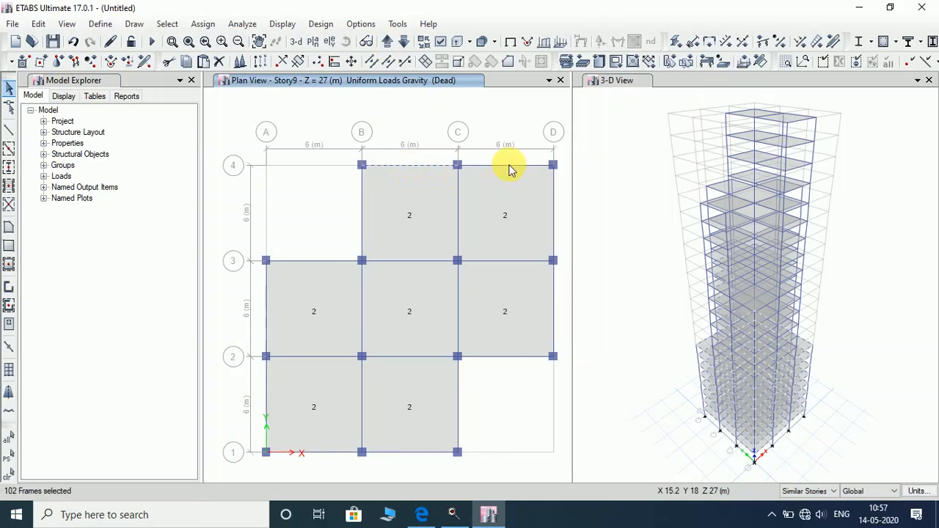
click(361, 213)
click(304, 261)
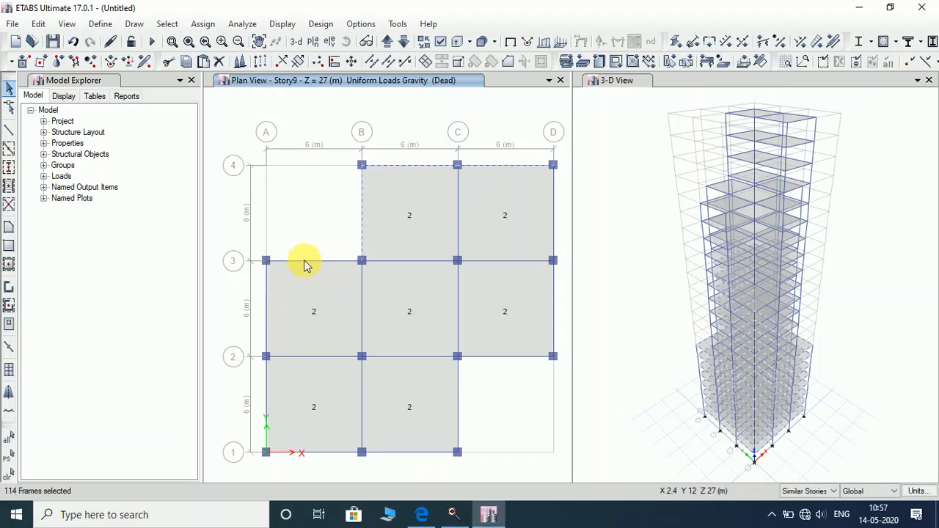
click(265, 301)
click(266, 410)
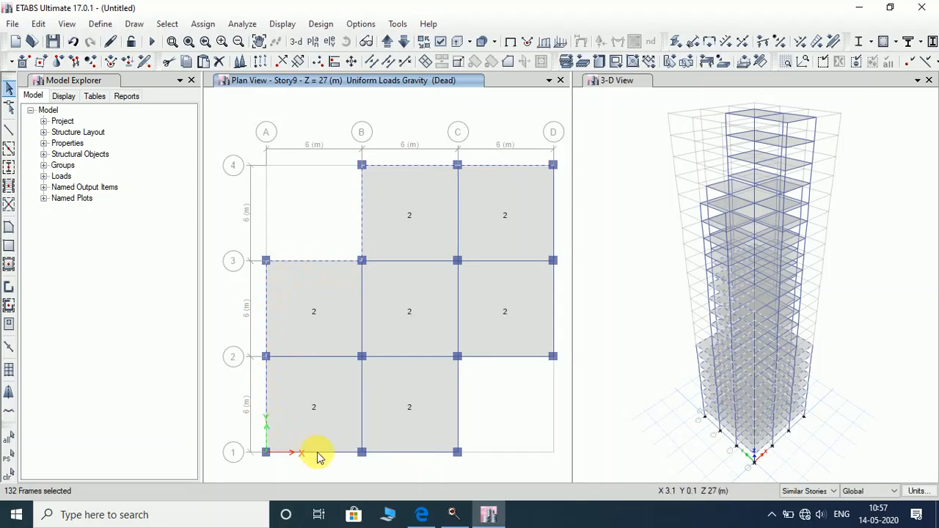
click(317, 452)
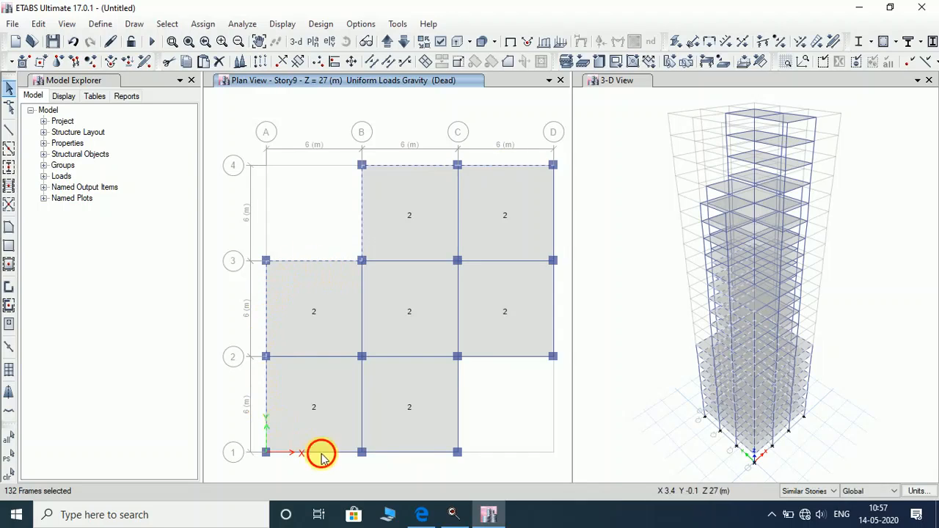
click(458, 406)
click(495, 360)
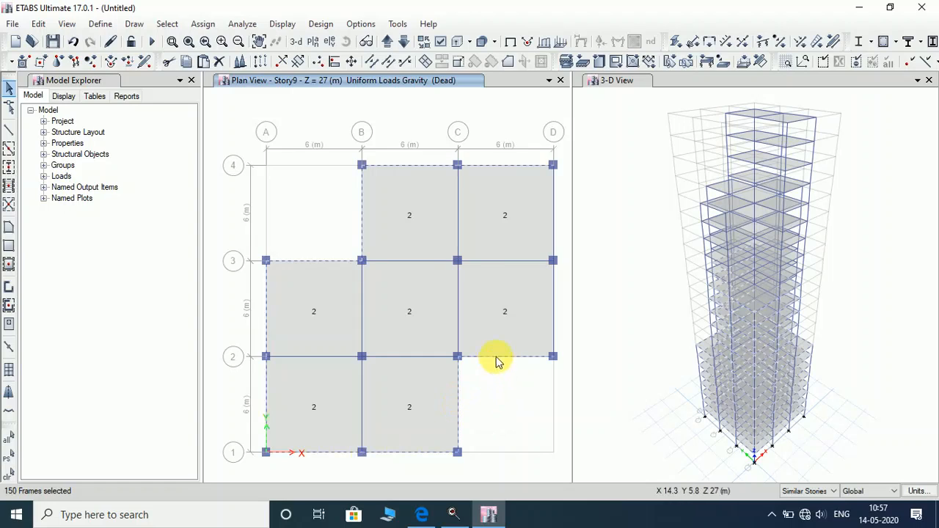
click(552, 308)
click(553, 229)
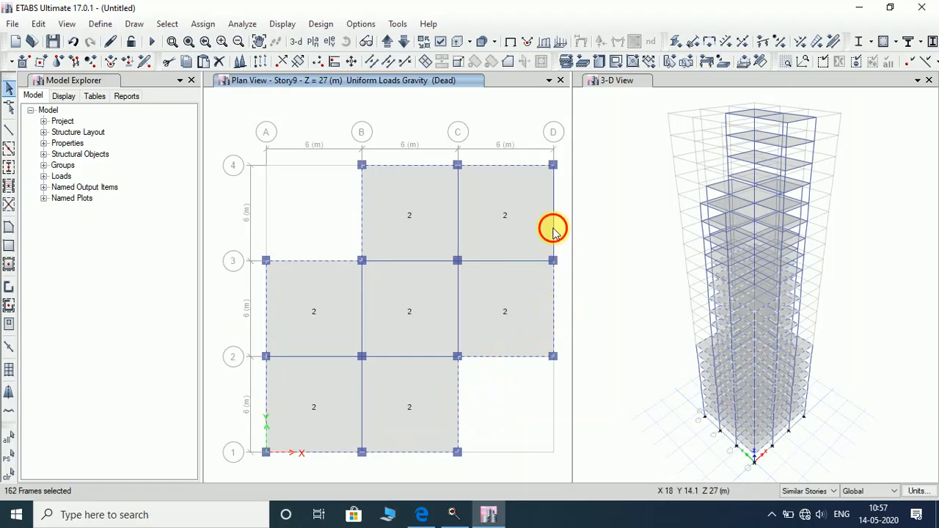
Move up to Story15 and add all its cross-shaped perimeter edge beams to the selection.
click(389, 44)
click(388, 43)
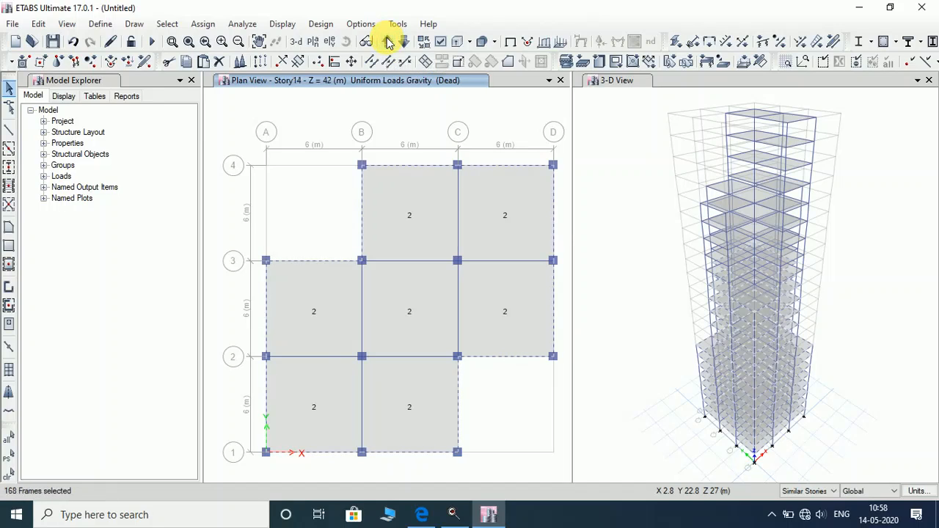
click(389, 43)
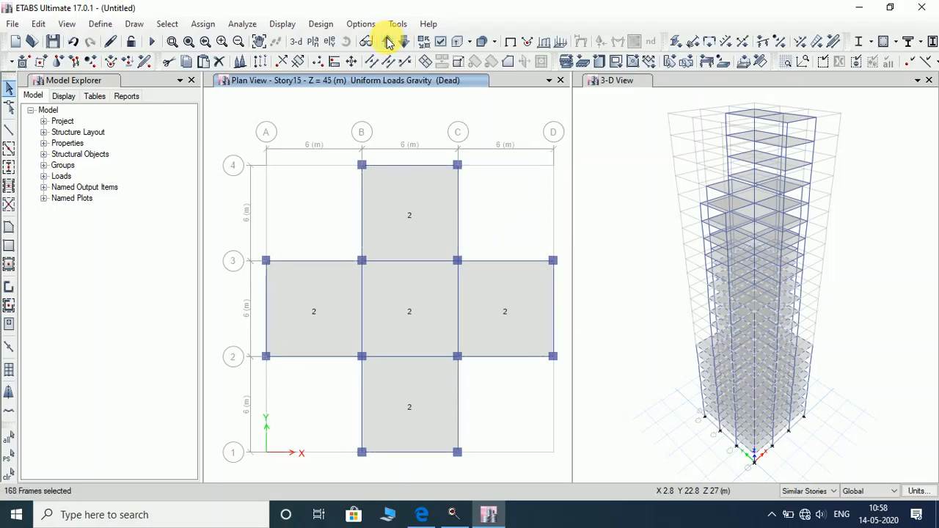
click(414, 165)
click(362, 213)
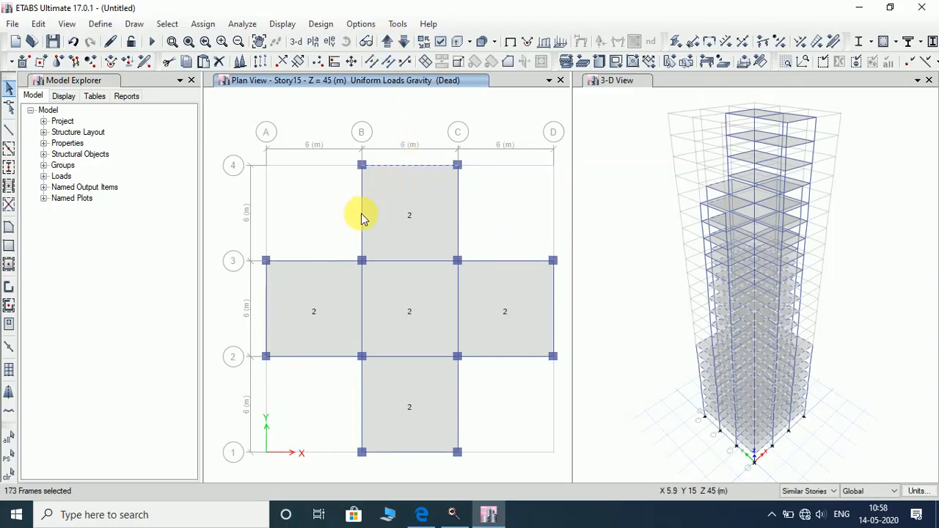
click(326, 262)
click(266, 304)
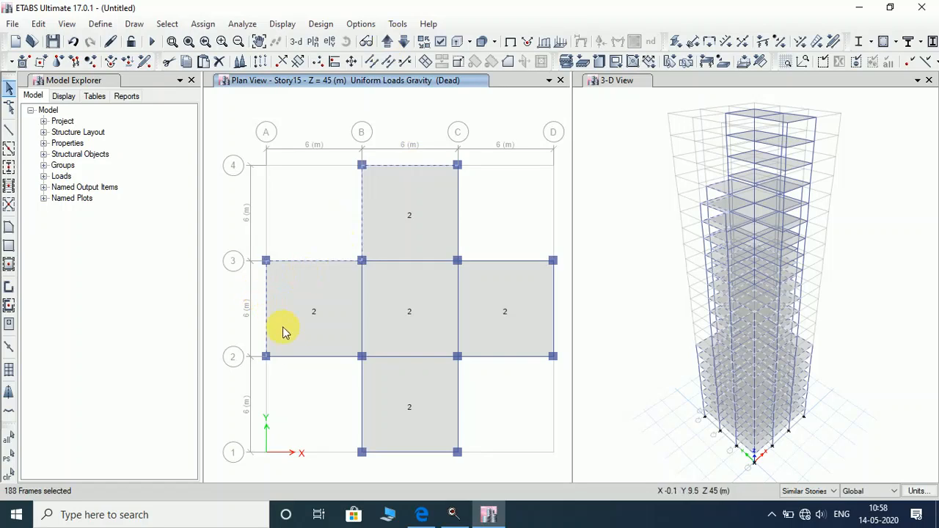
click(325, 358)
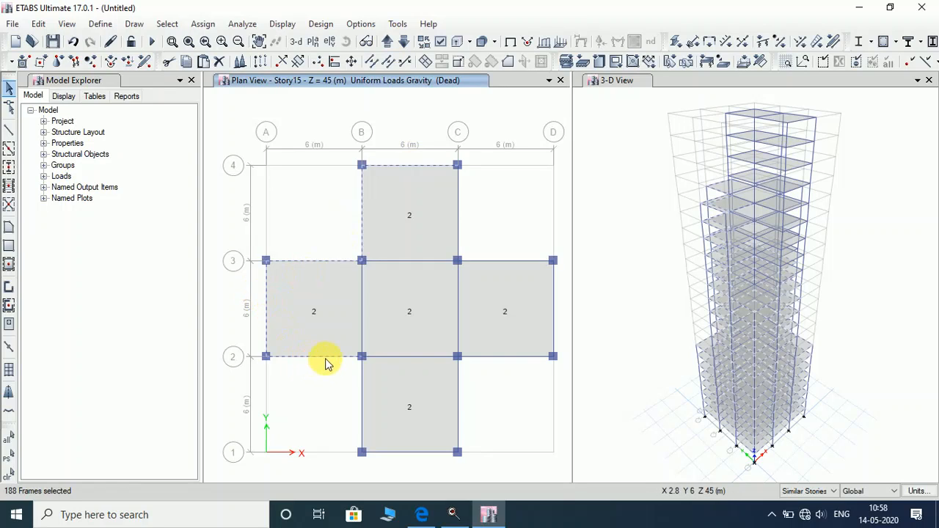
click(362, 396)
click(457, 408)
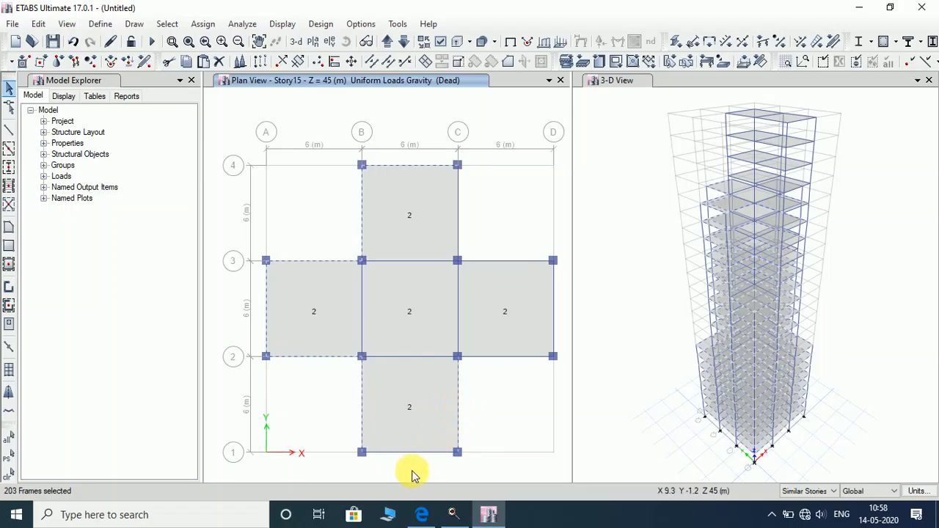
click(512, 357)
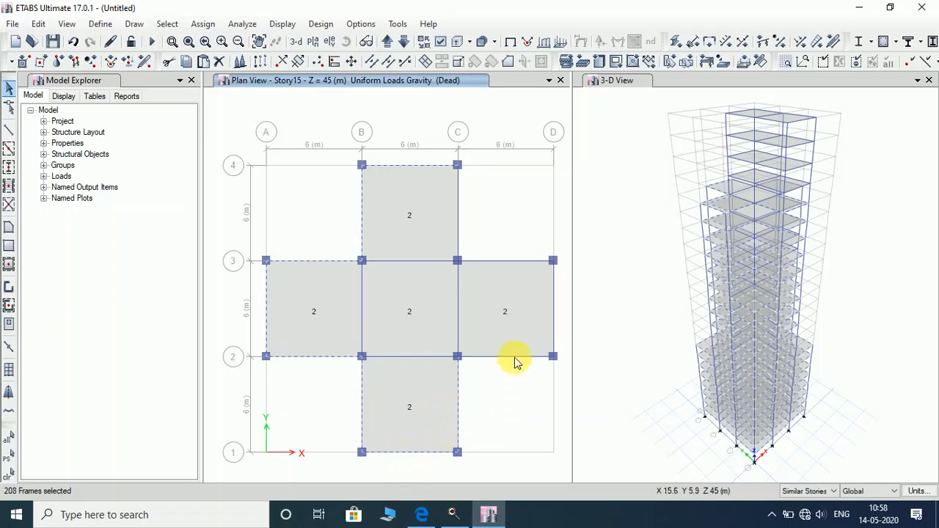
click(554, 312)
click(504, 261)
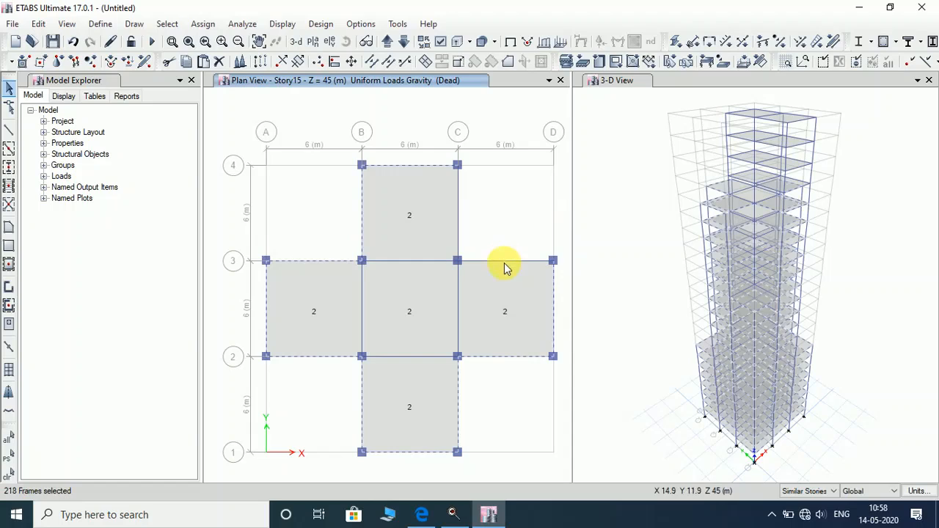
click(503, 260)
click(457, 207)
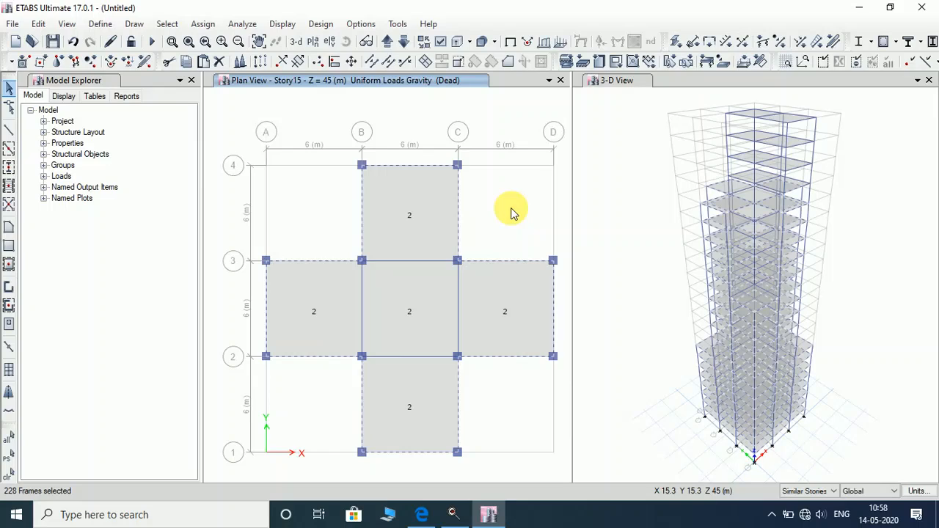
Move up to Story20 and add its grid B, grid C and grid 1 edge beams.
click(387, 44)
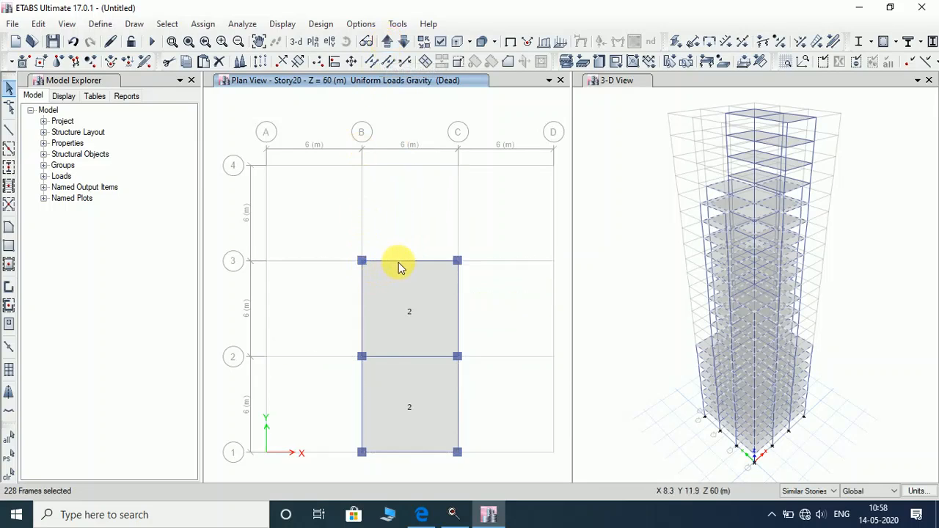
click(361, 301)
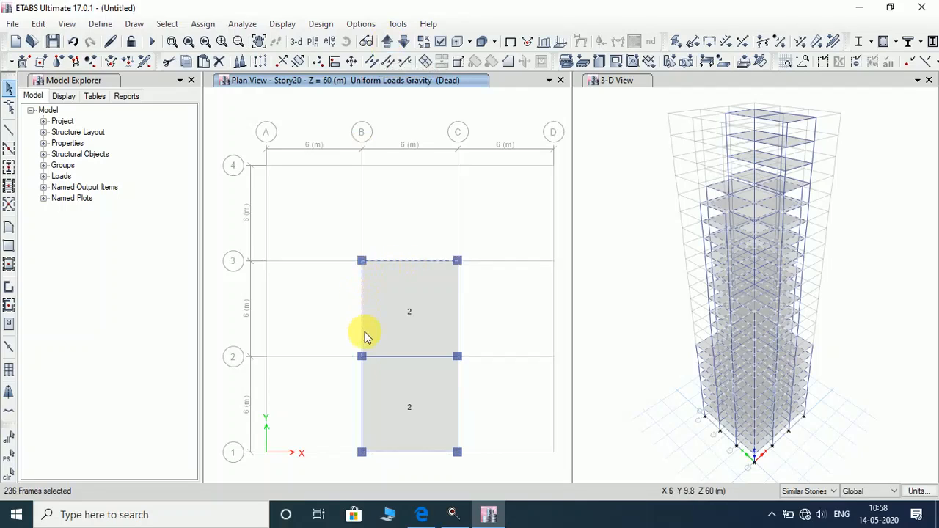
click(362, 409)
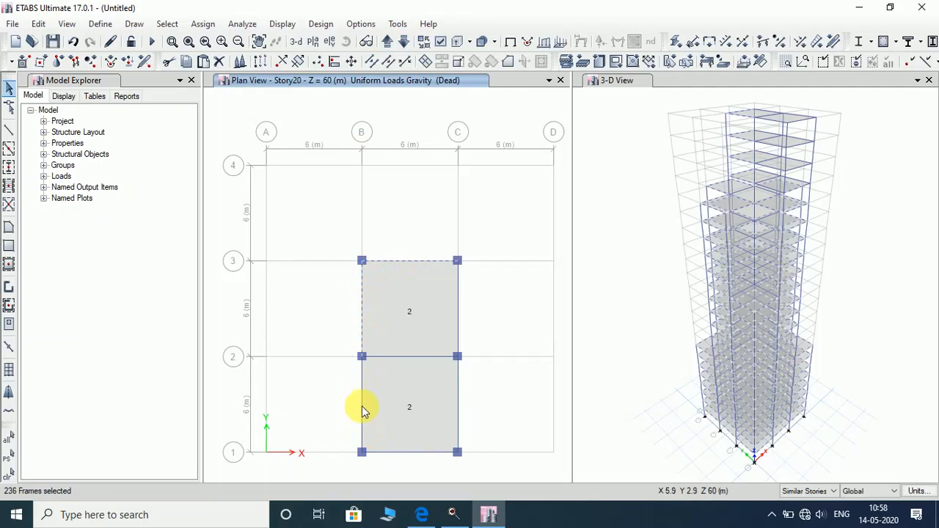
click(402, 455)
click(460, 406)
click(459, 305)
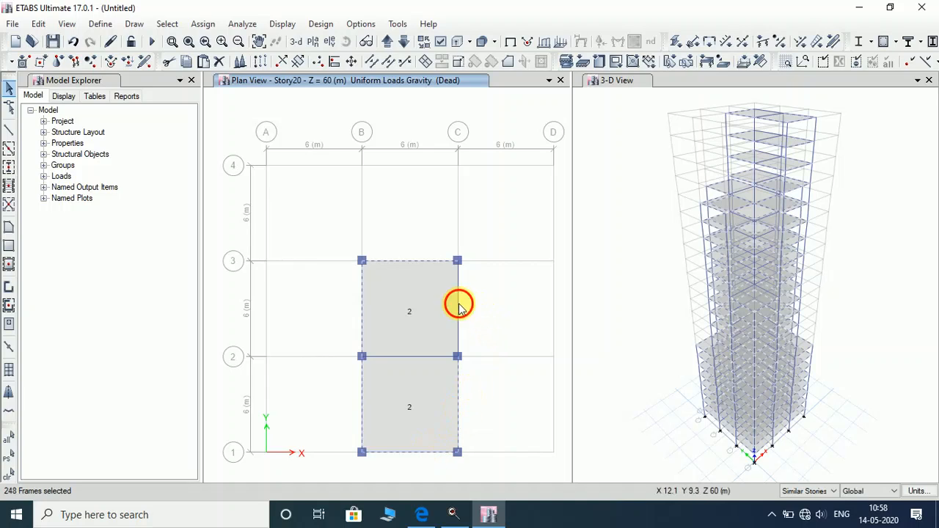
Cycle the plan view past the top storeys and Base back to Story1.
click(388, 42)
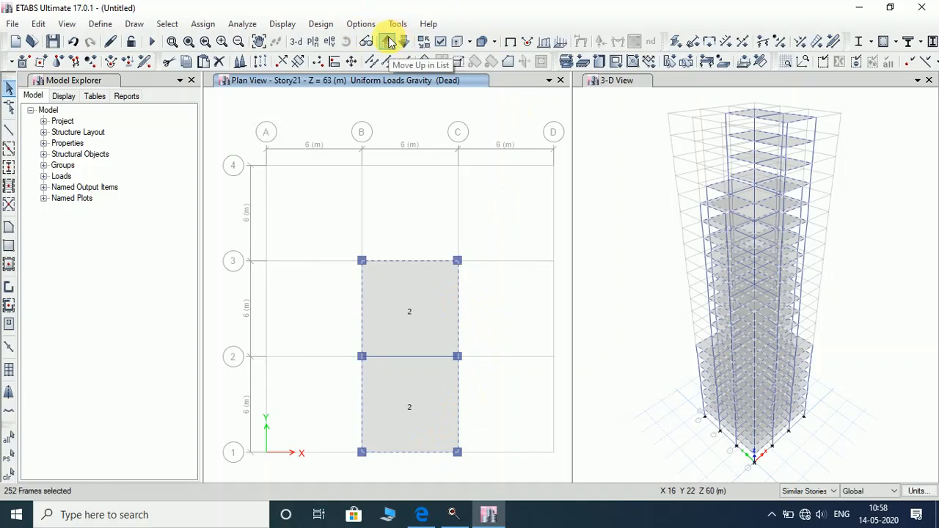
click(388, 42)
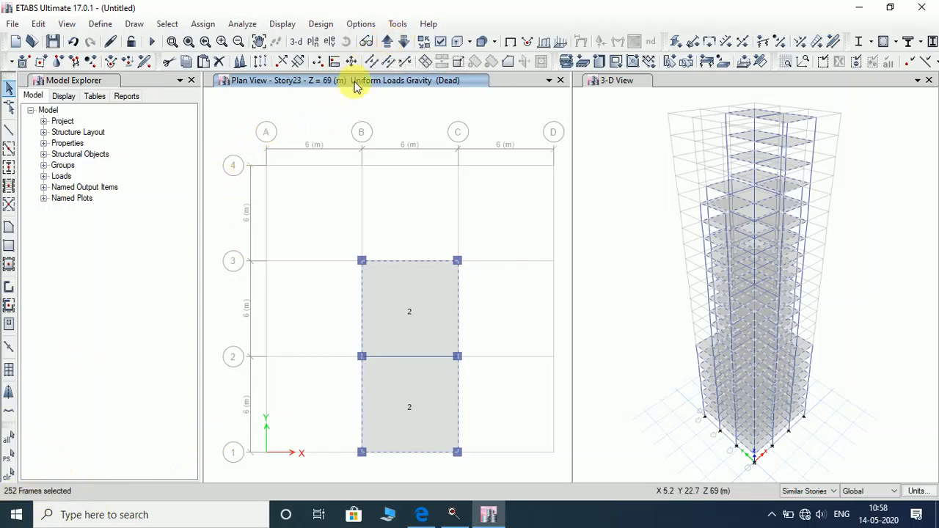
click(386, 42)
click(386, 43)
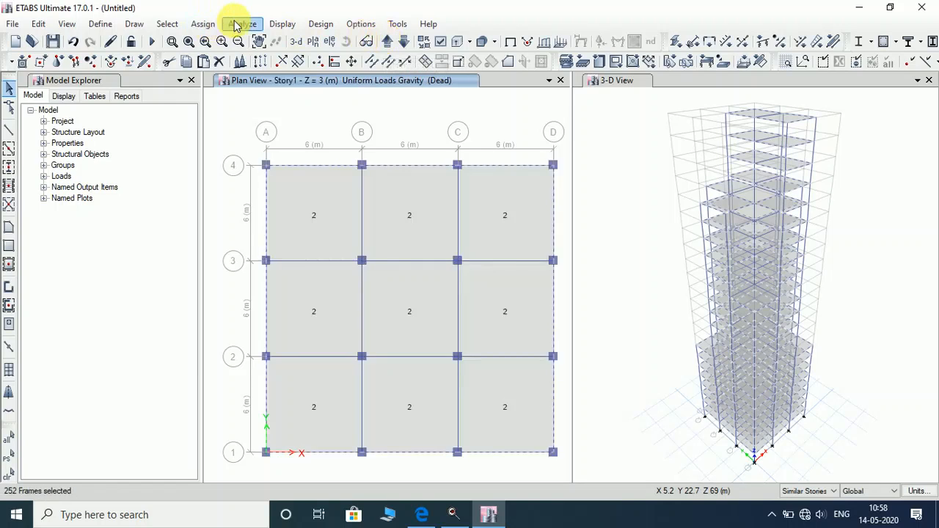
Assign a 0.2 kN/m uniform distributed load to the selected perimeter beams.
click(206, 24)
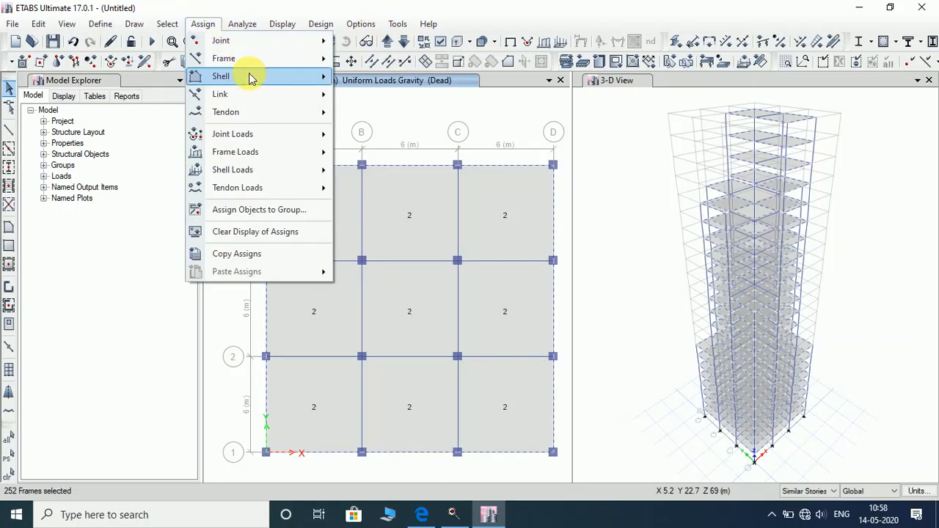
mouse_move(268, 153)
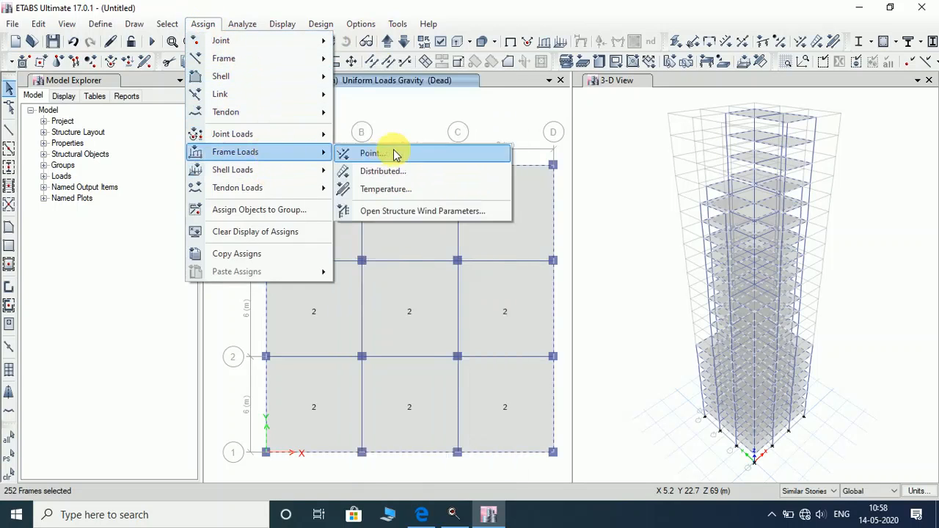
click(386, 171)
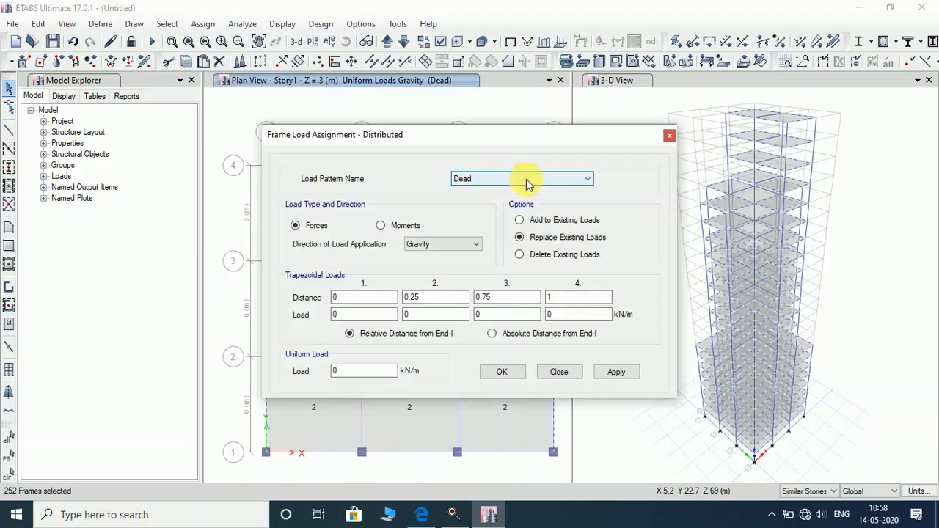
click(367, 372)
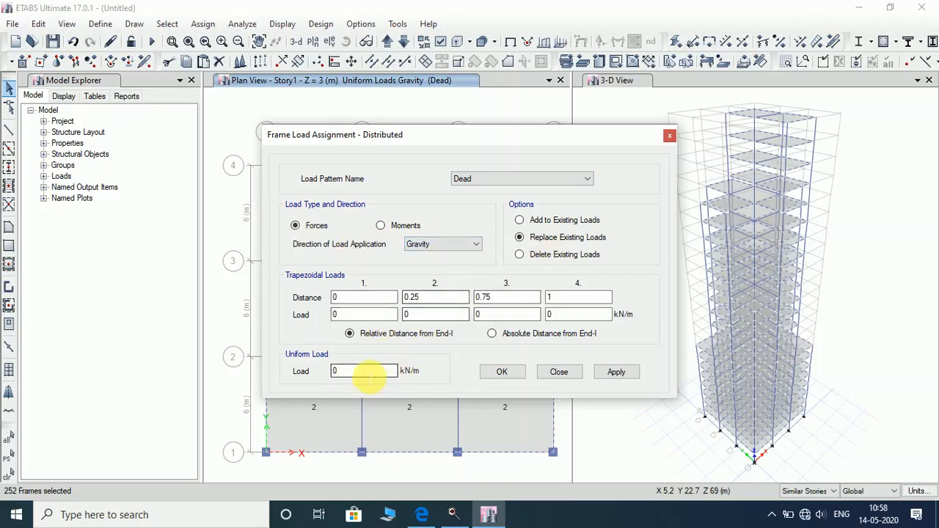
double_click(367, 373)
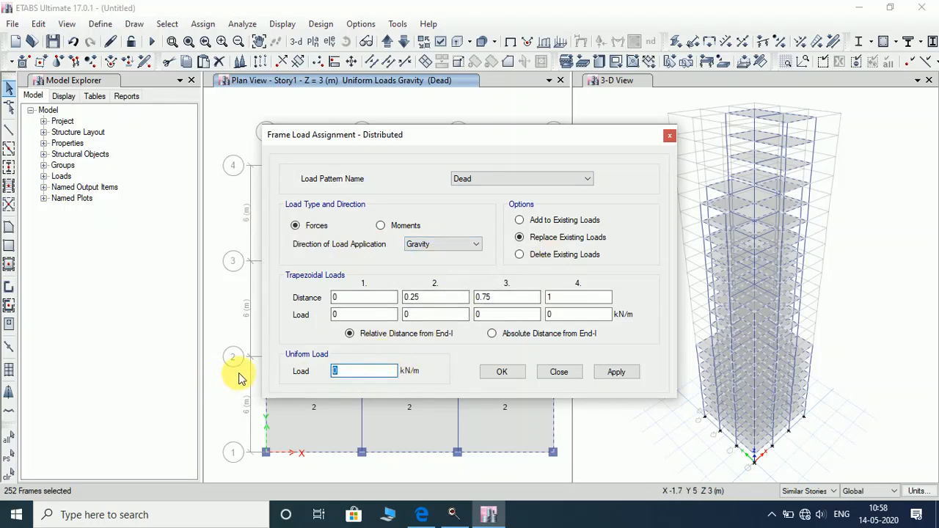
text(0)
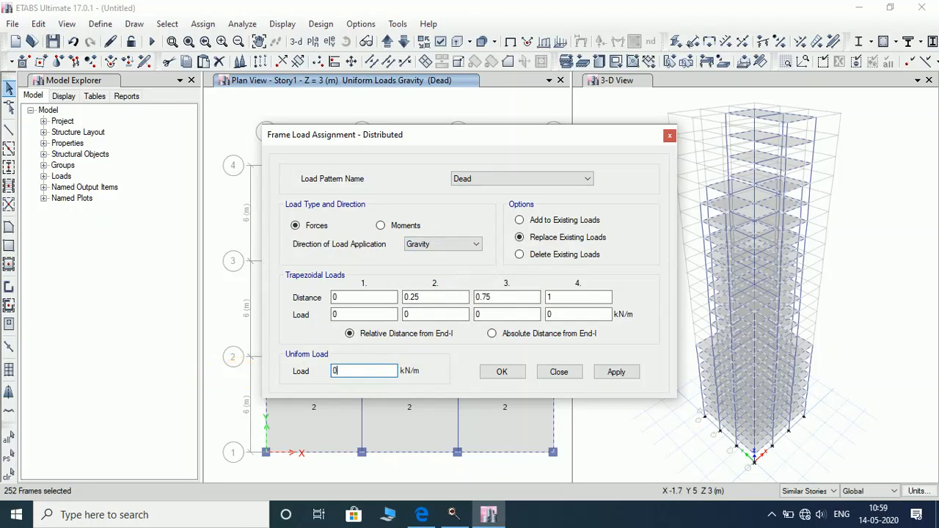
text(.2)
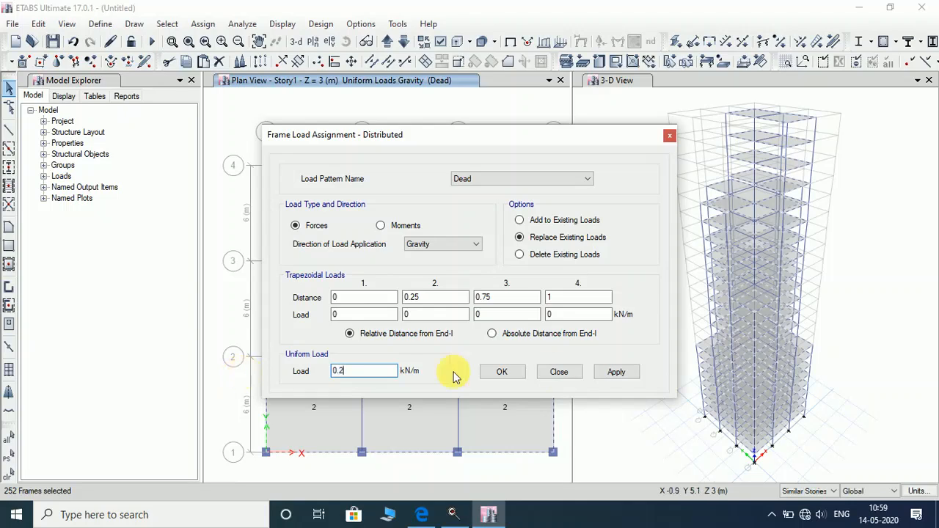
click(615, 373)
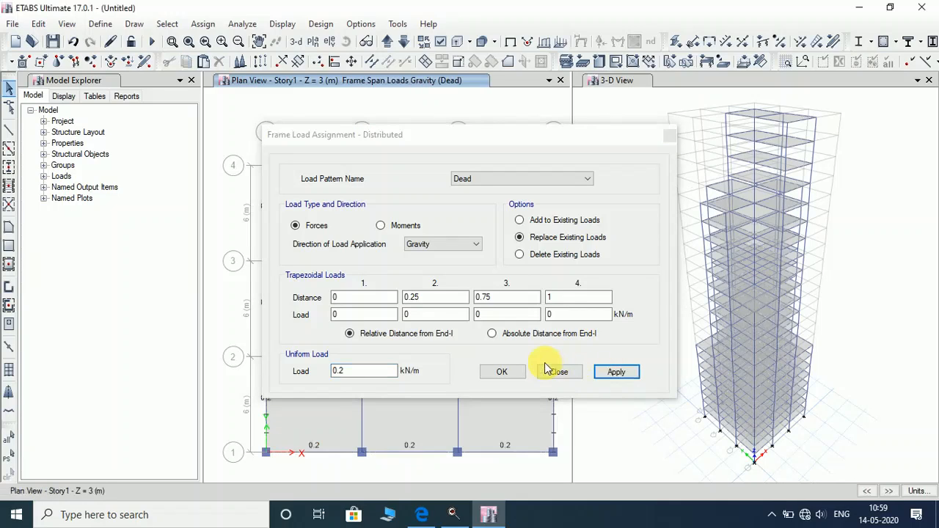
click(521, 374)
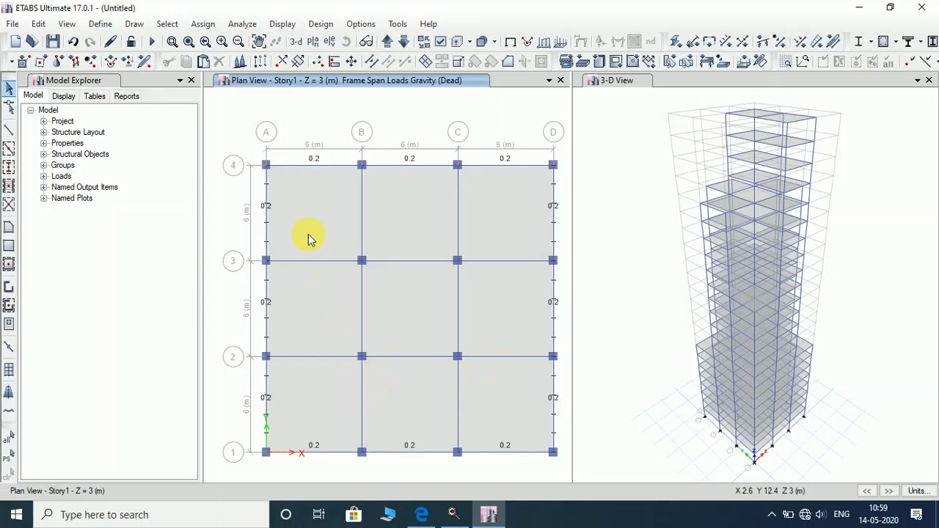
Switch the plan view to the top storey, Story23, to see its beam loads.
click(402, 46)
click(402, 47)
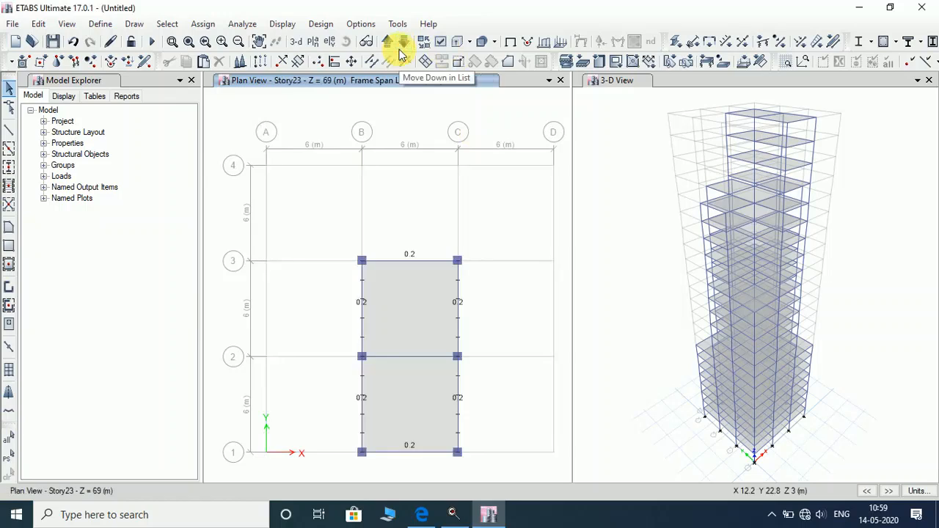
click(412, 260)
click(403, 260)
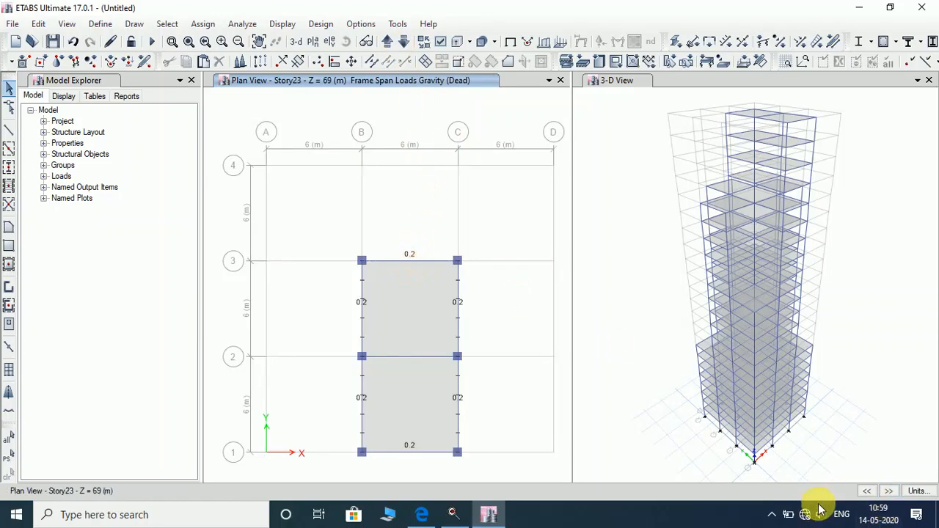
click(579, 162)
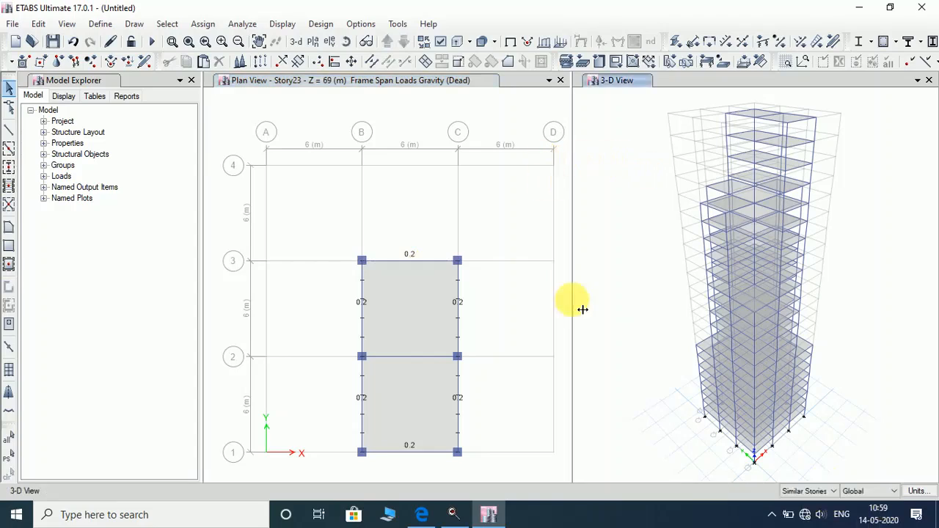
click(358, 98)
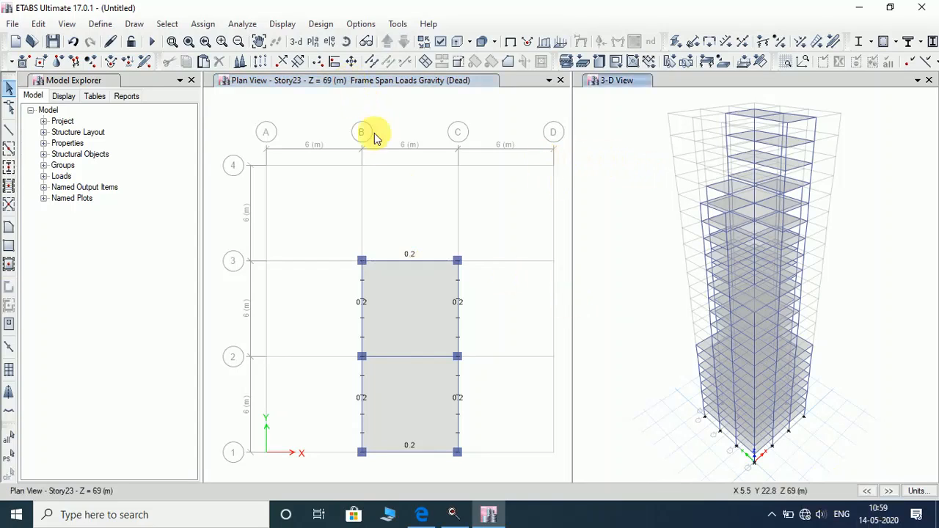
click(632, 236)
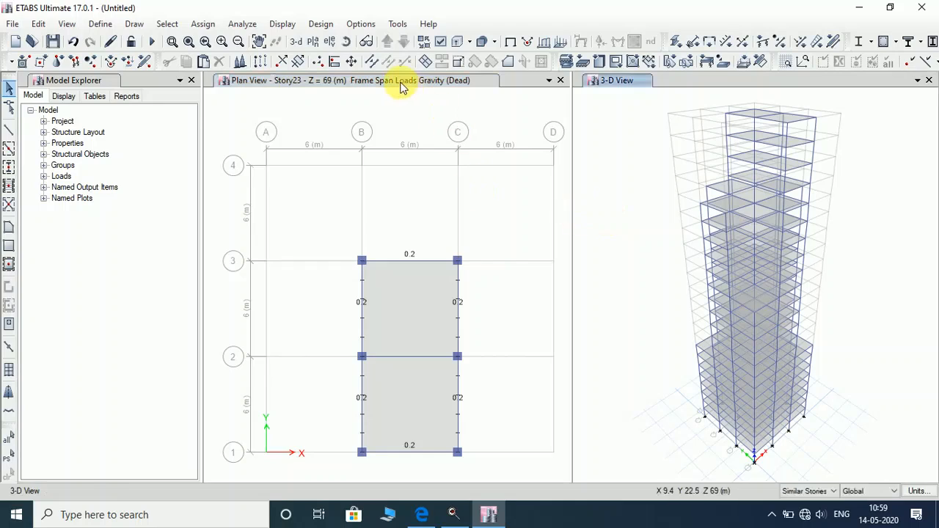
click(401, 84)
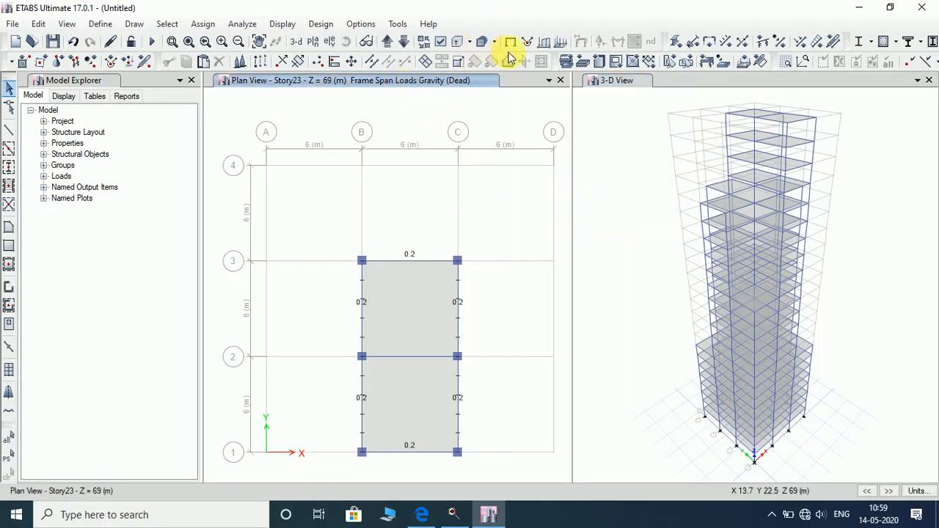
click(282, 24)
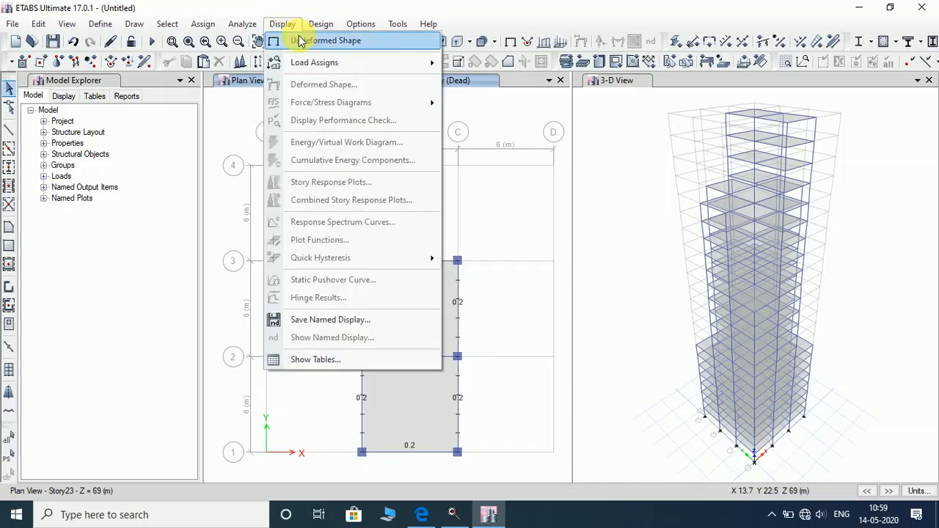
Show the plain model, limit selection to One Story, and select the six Story23 beams.
click(298, 38)
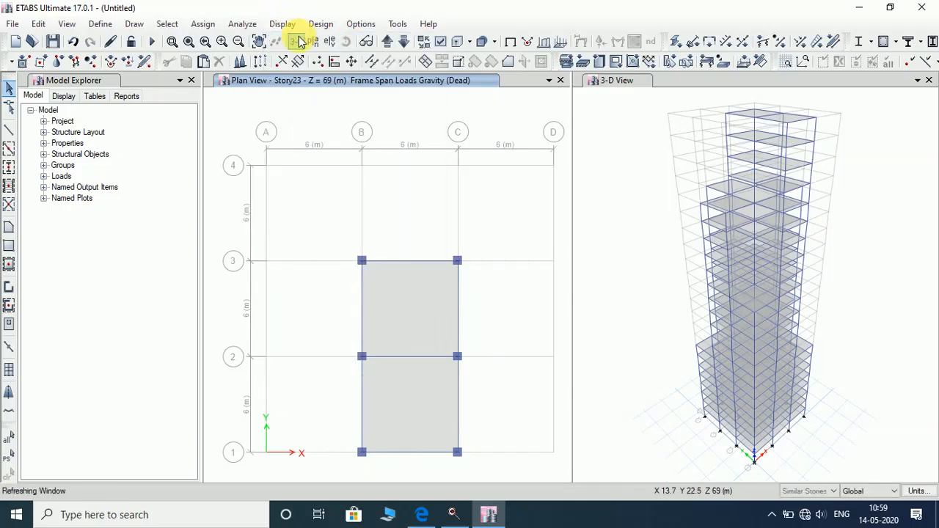
click(798, 496)
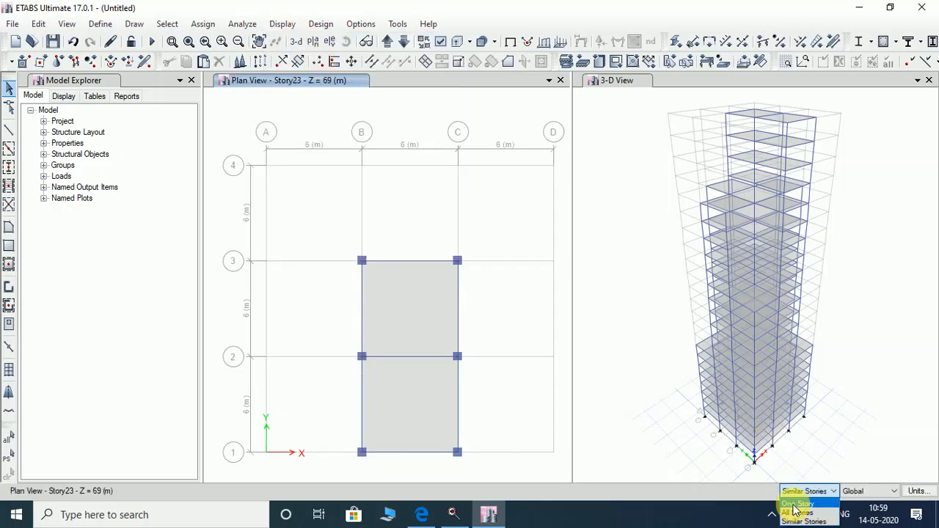
click(797, 504)
click(561, 272)
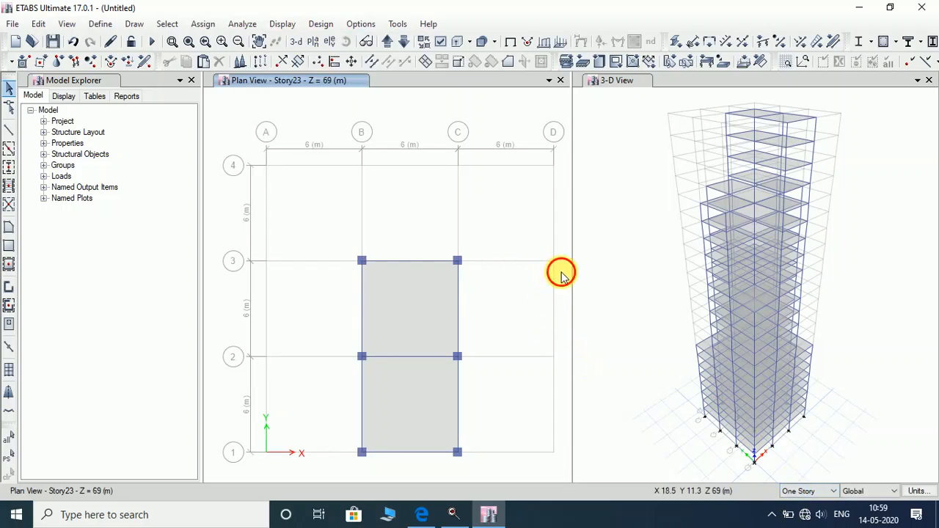
click(415, 264)
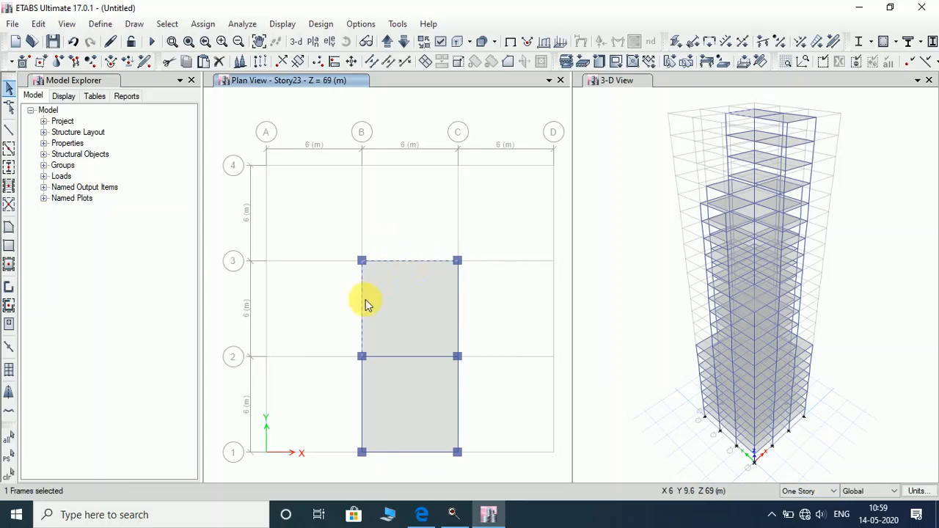
click(367, 391)
click(413, 455)
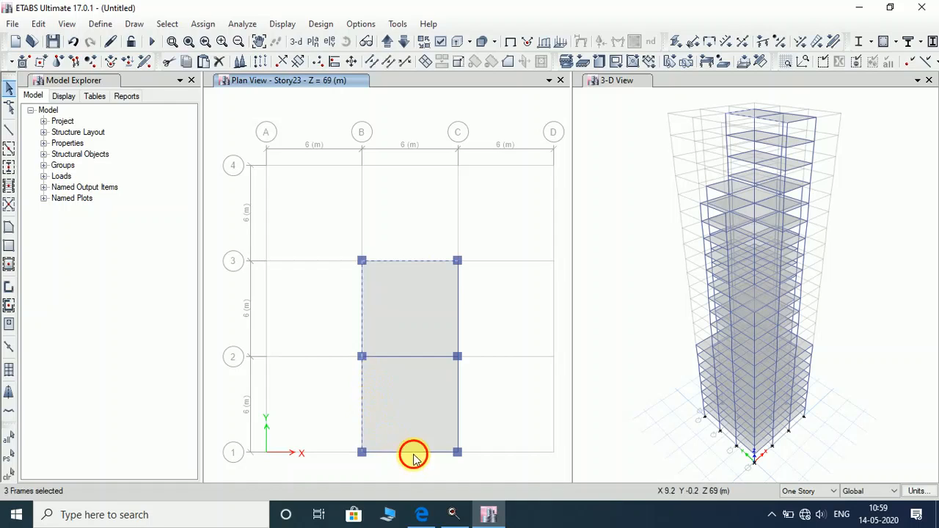
click(458, 411)
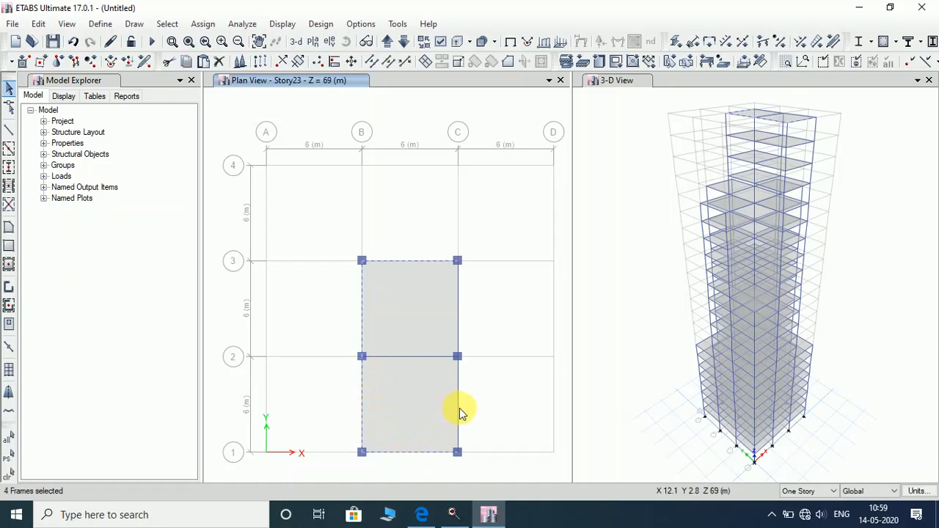
click(460, 301)
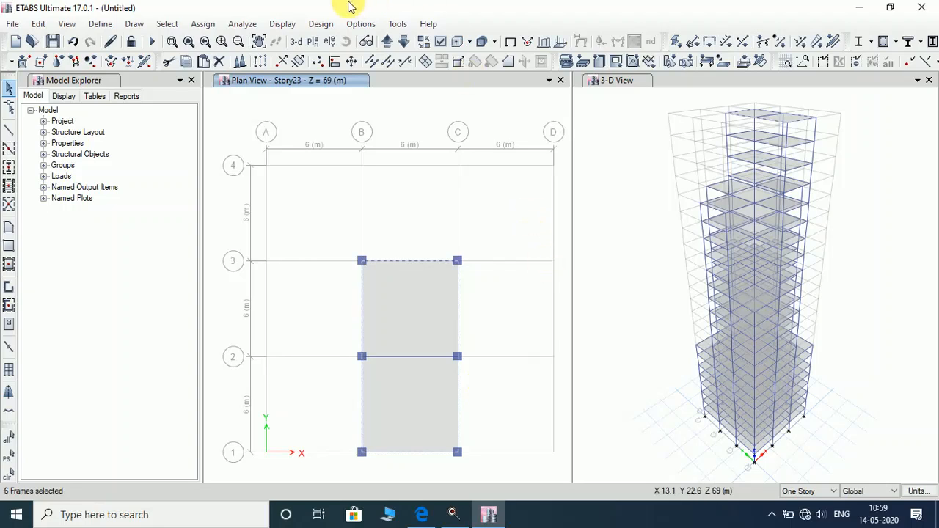
Delete the existing distributed frame loads from the selected Story23 beams.
click(201, 25)
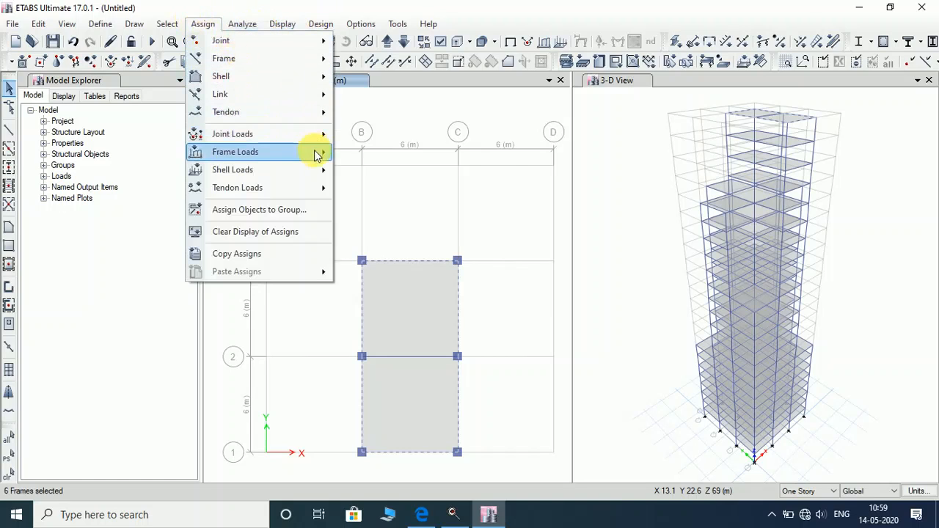
mouse_move(314, 151)
click(371, 173)
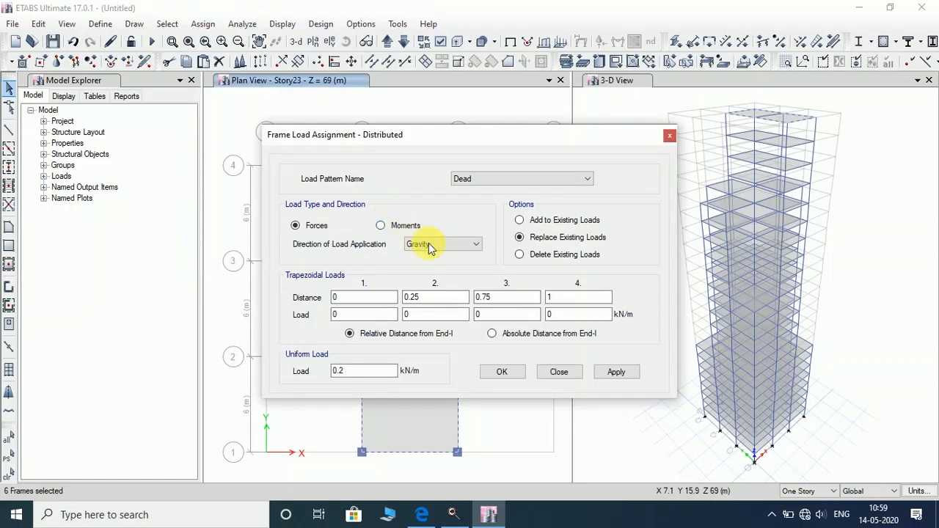
click(521, 255)
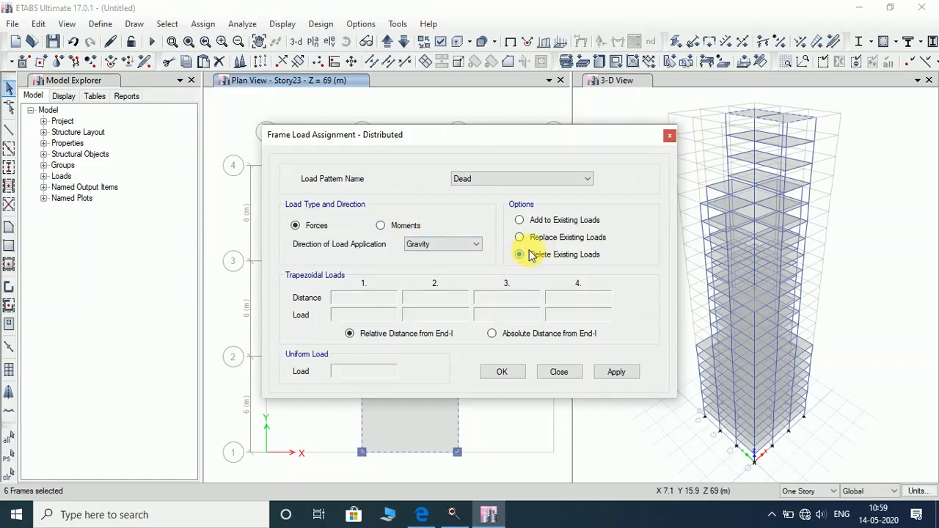
click(617, 373)
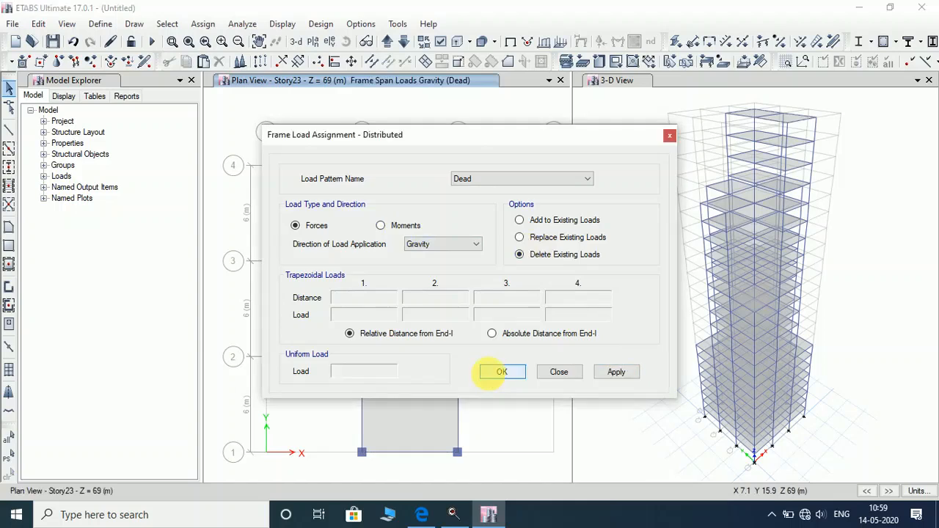
click(491, 374)
click(283, 24)
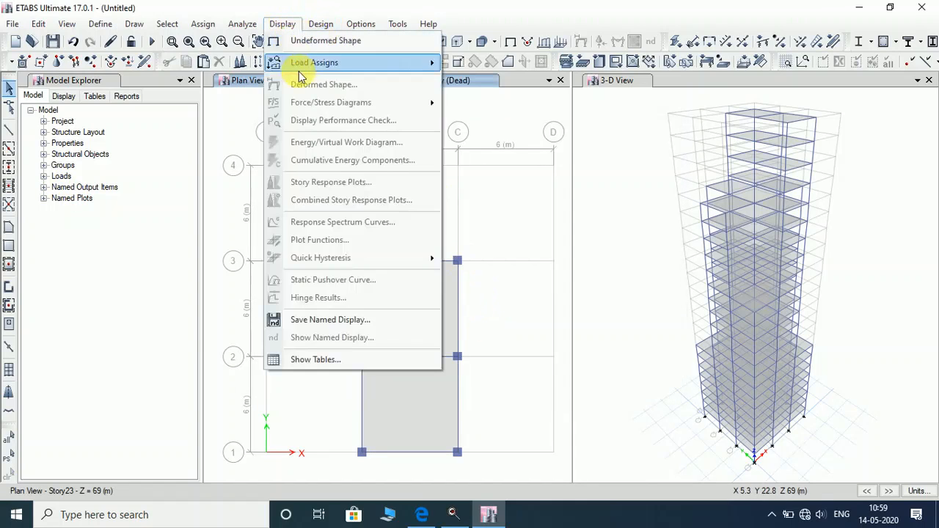
Display Dead frame load assigns and check the storeys, returning to Story23 with unloaded beams.
mouse_move(301, 65)
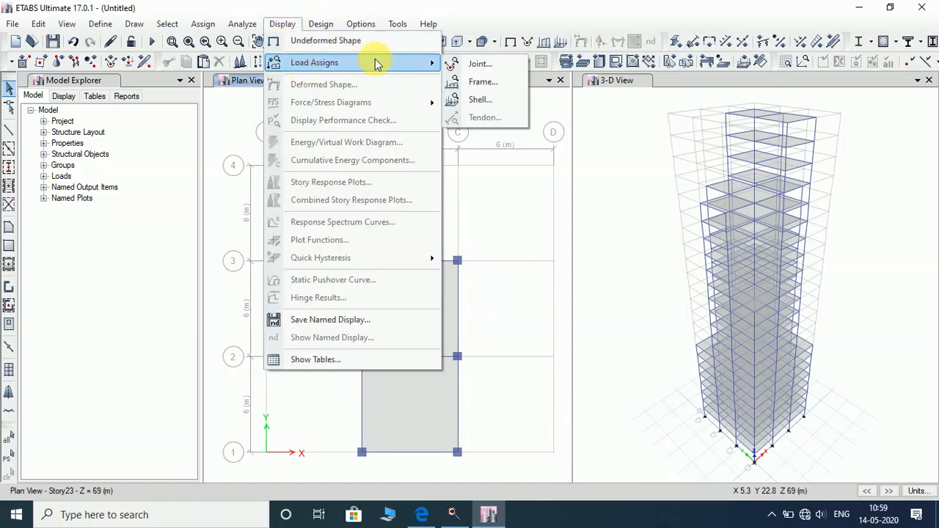
click(473, 82)
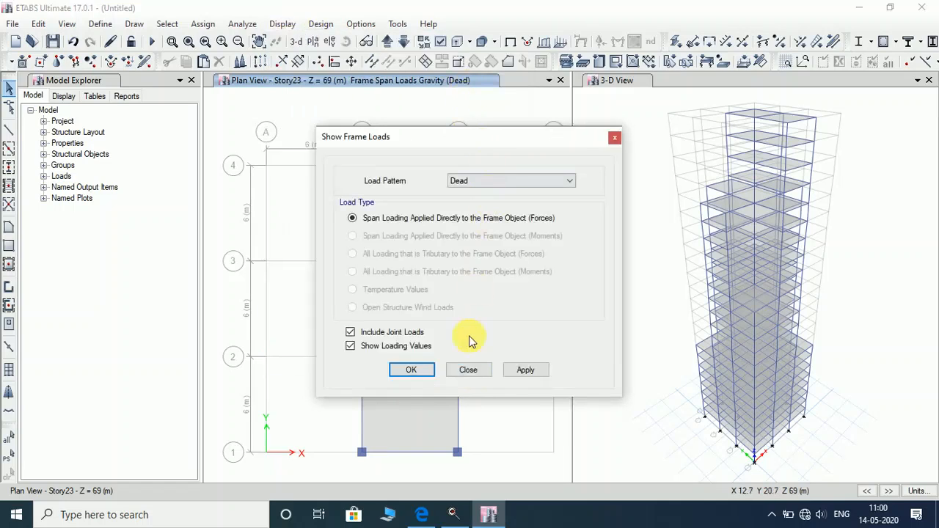
click(525, 370)
click(411, 370)
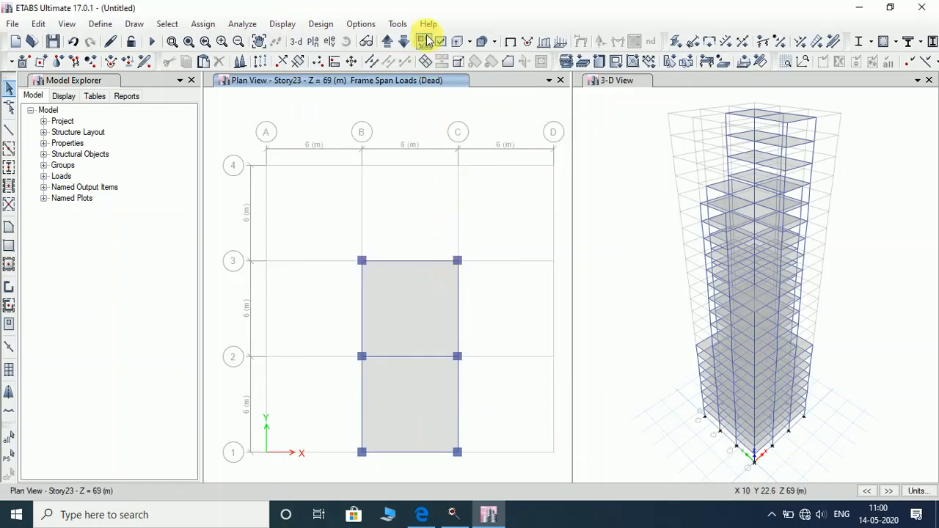
click(404, 43)
click(404, 44)
click(404, 42)
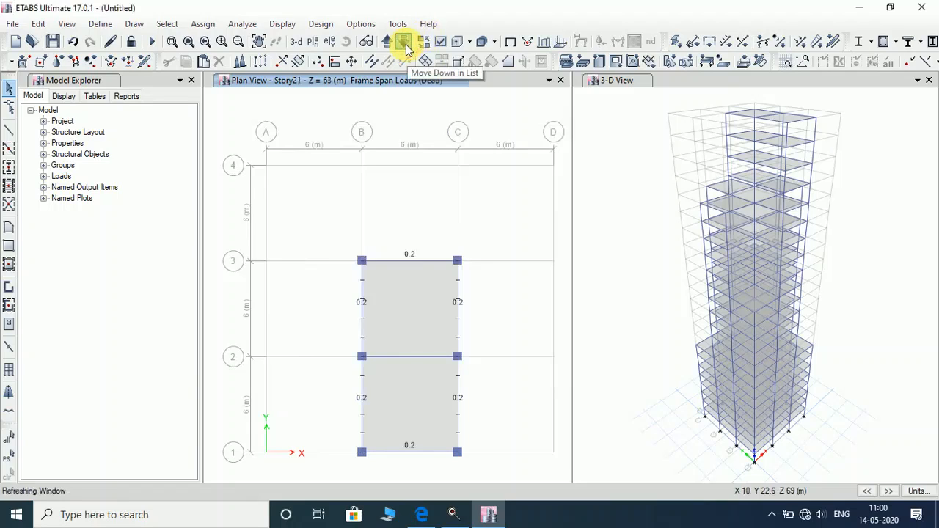
click(387, 42)
click(387, 43)
click(387, 43)
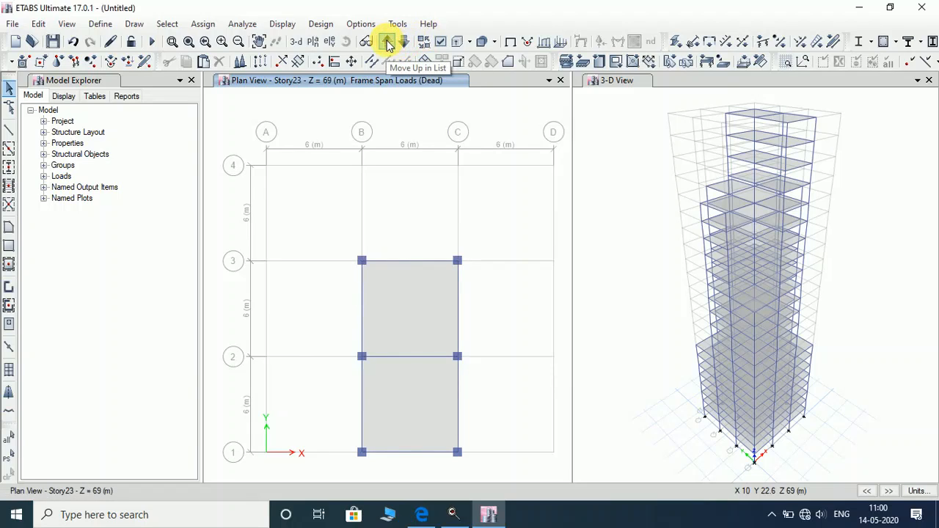
Display the Dead uniform shell loads and step the plan down to Story1's 2 kN/m² slabs.
click(284, 25)
mouse_move(316, 63)
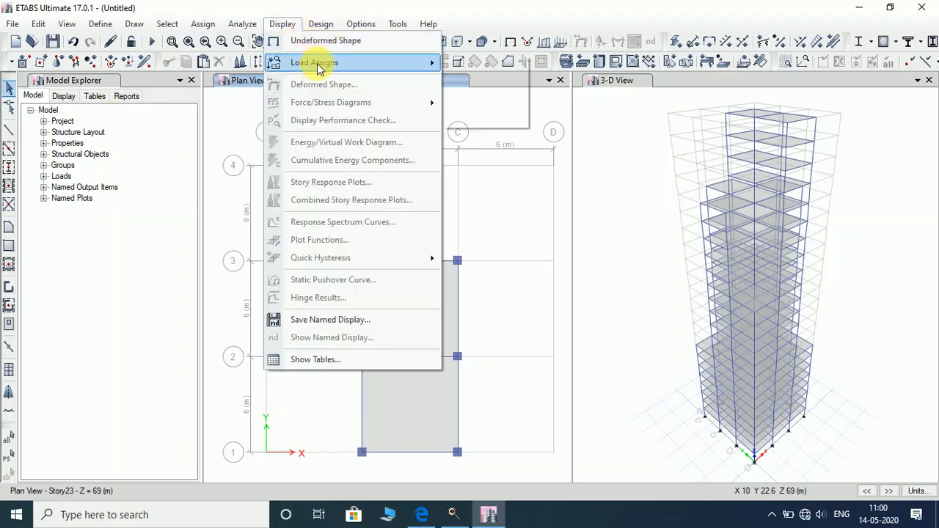
click(510, 98)
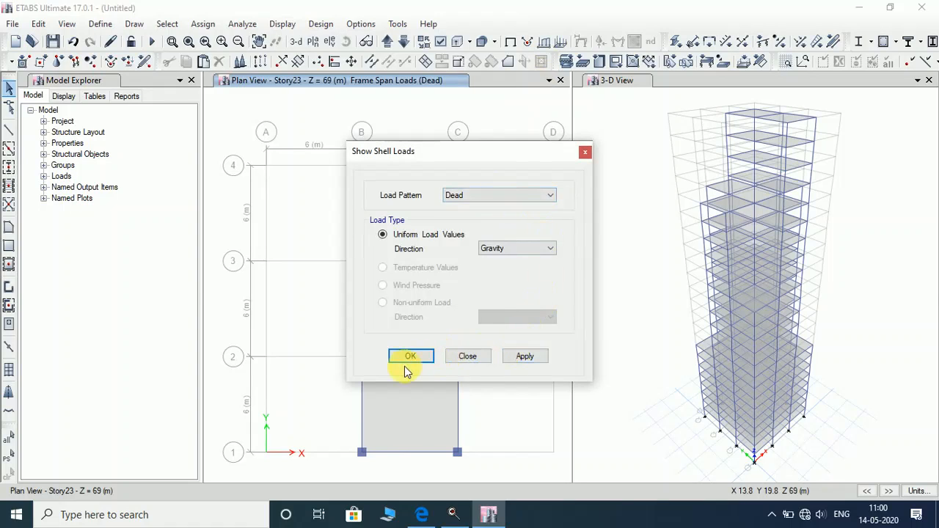
click(512, 356)
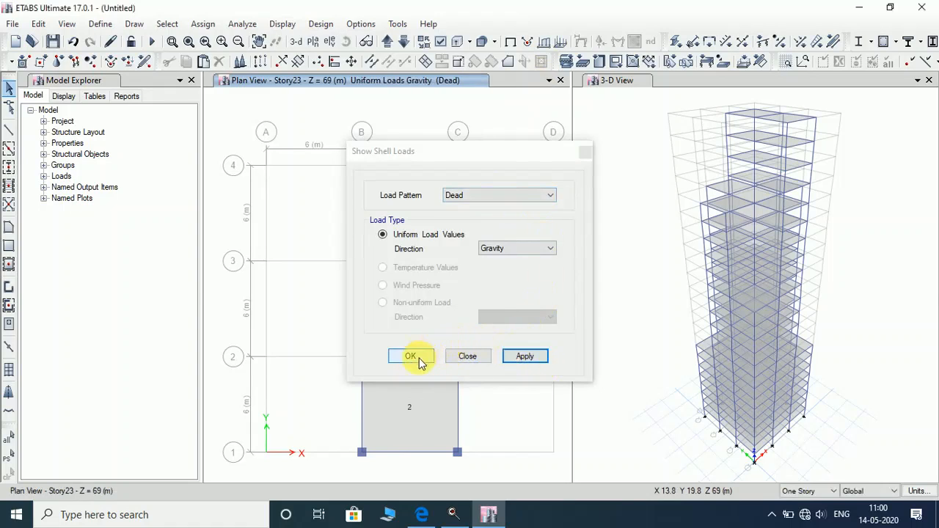
click(412, 357)
click(403, 45)
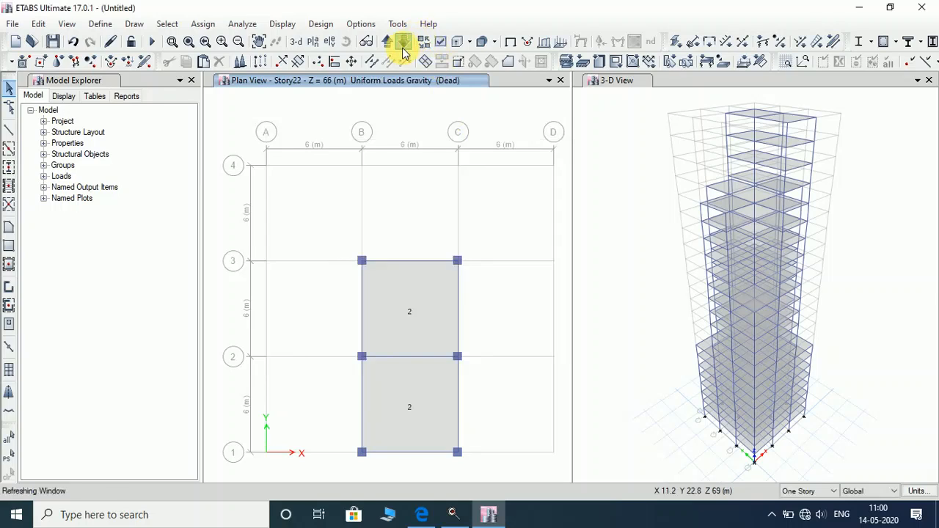
click(403, 45)
click(403, 46)
click(403, 46)
click(403, 49)
click(403, 49)
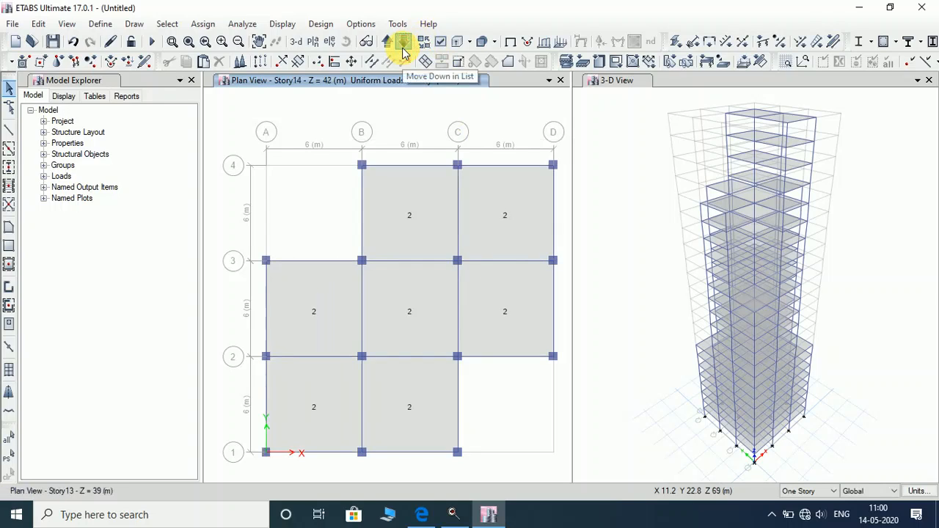
click(402, 48)
click(403, 49)
click(402, 48)
click(402, 48)
click(402, 49)
click(402, 48)
click(403, 49)
click(403, 48)
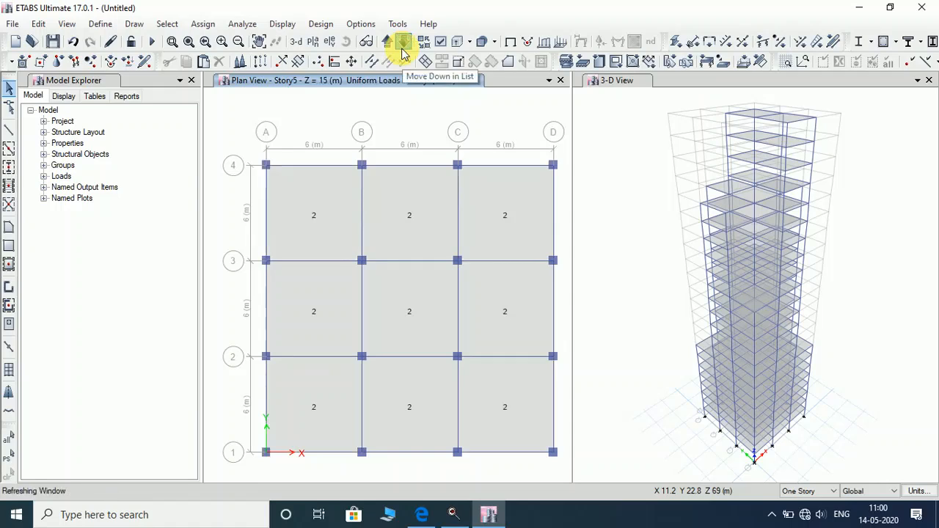
click(403, 48)
click(403, 48)
click(403, 48)
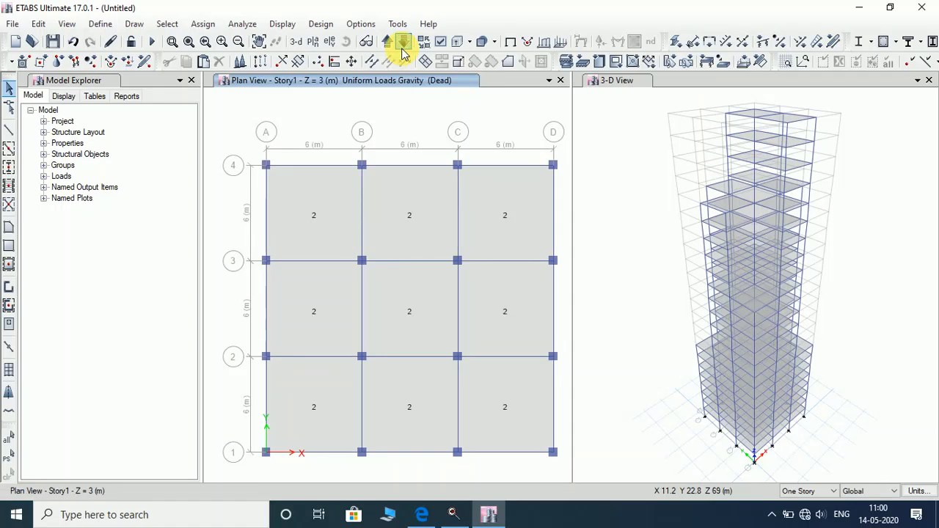
click(726, 131)
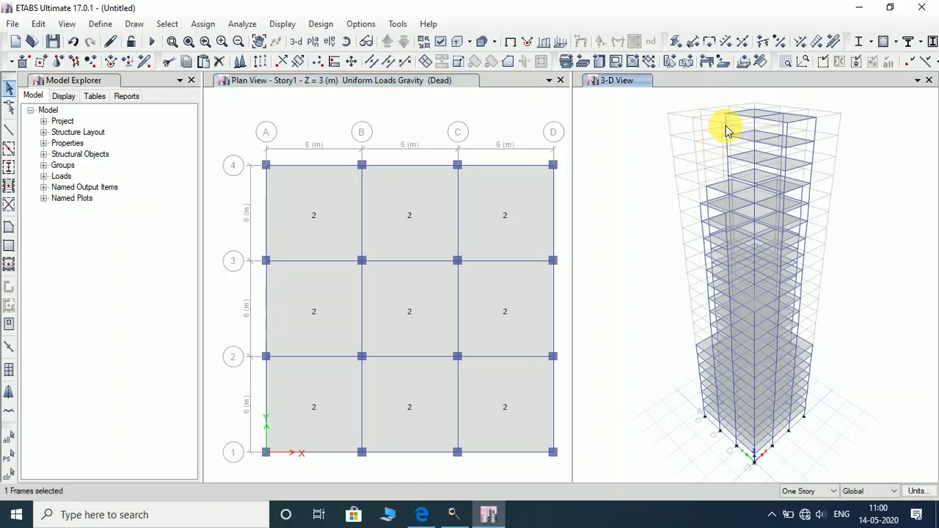
Dismiss the column C7 information and make the Story1 plan view active.
right_click(727, 131)
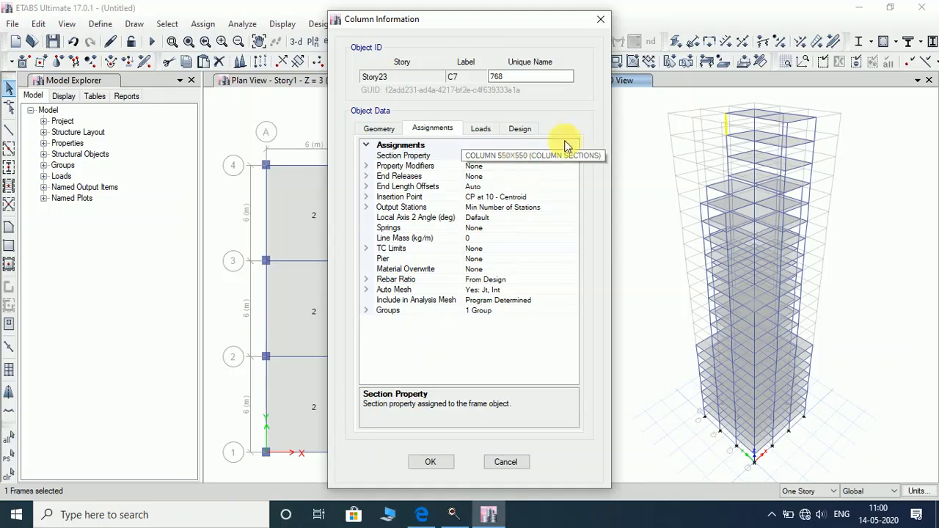
click(601, 19)
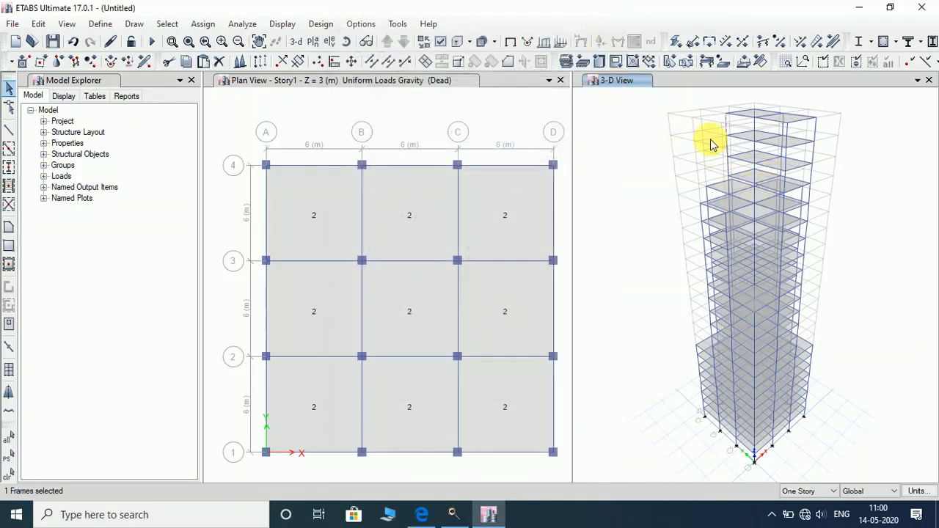
click(404, 83)
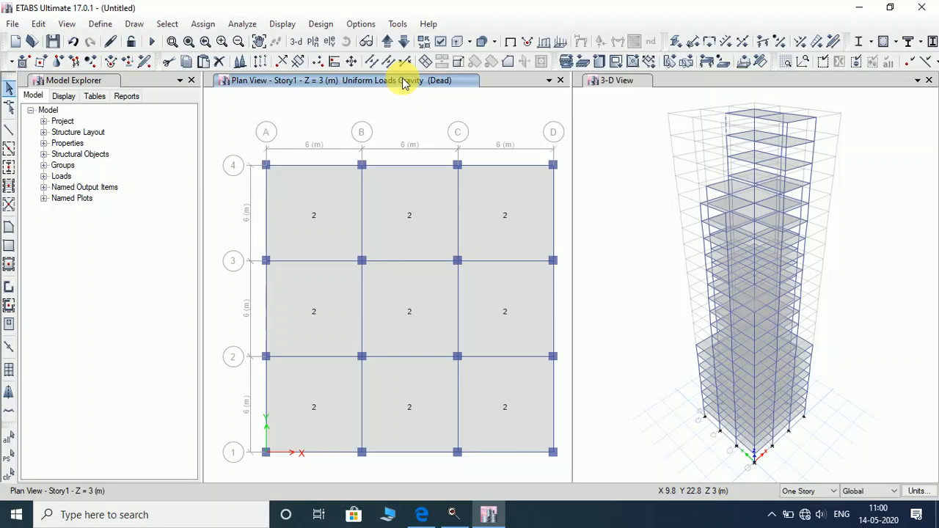
Auto-draw cladding around the stepped tower using its floors.
click(133, 24)
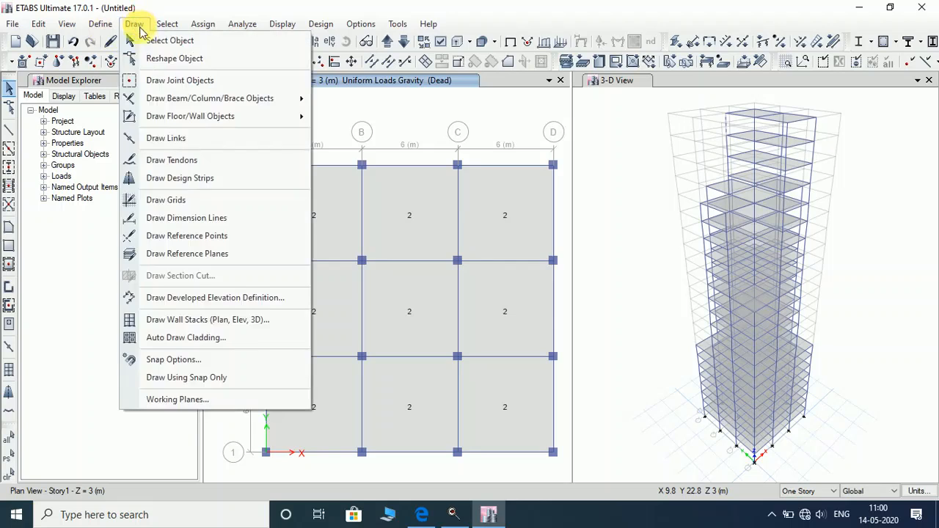
click(195, 341)
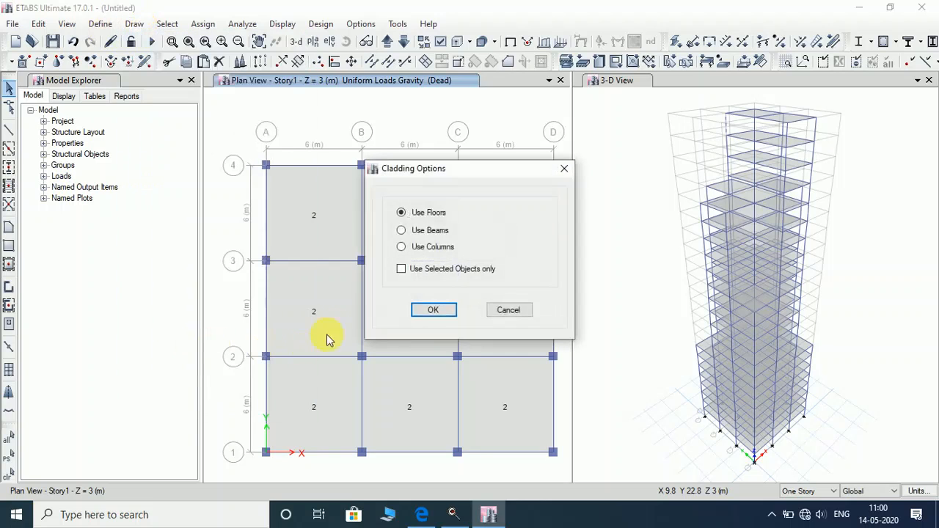
click(433, 311)
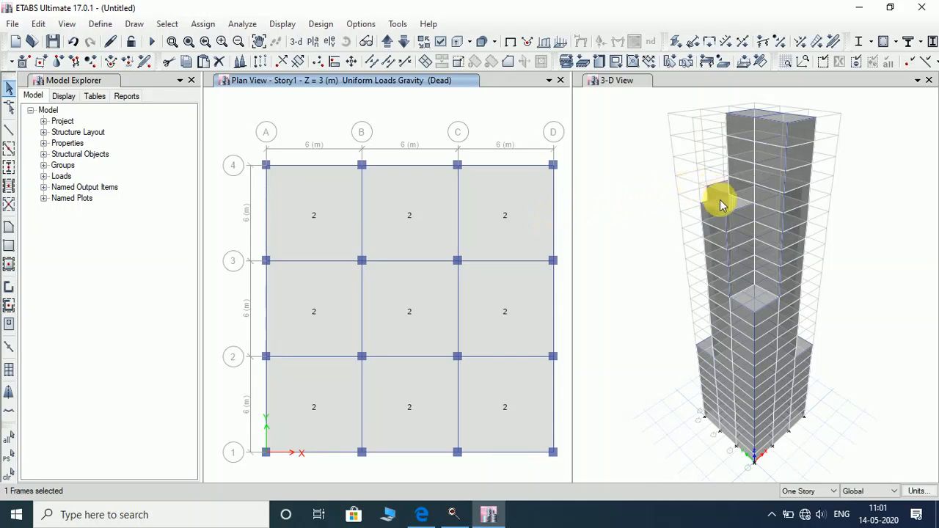
scroll(720, 205, up, 5)
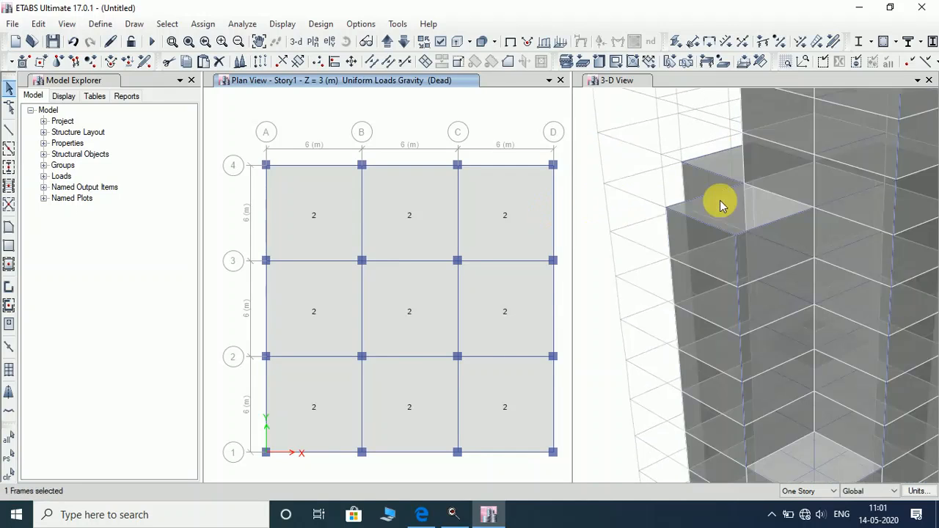
scroll(720, 206, down, 5)
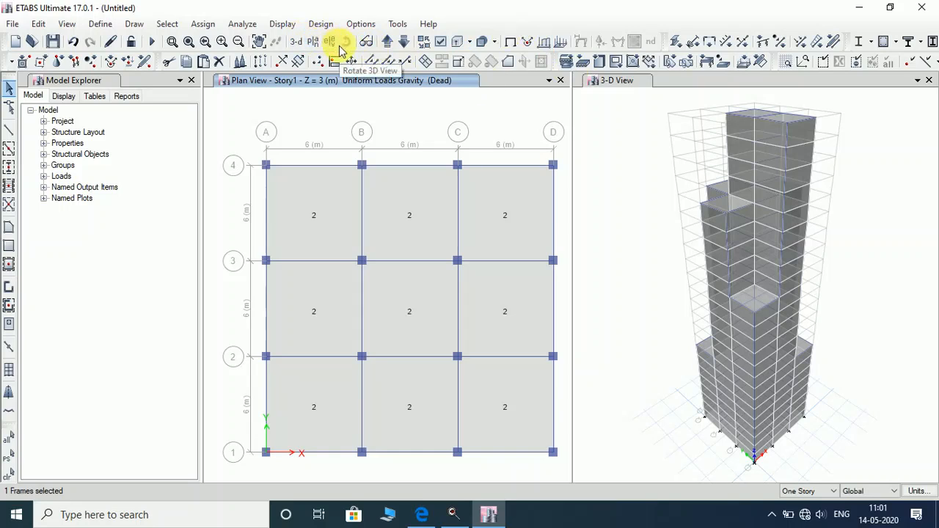
Rotate the 3-D view to see the clad tower's setbacks from its corner.
click(610, 80)
click(295, 42)
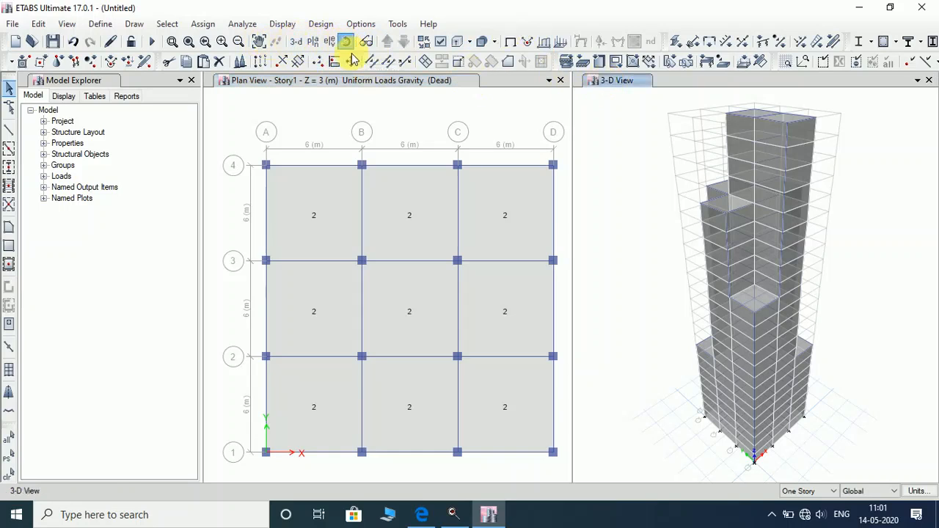
drag(593, 287, 864, 307)
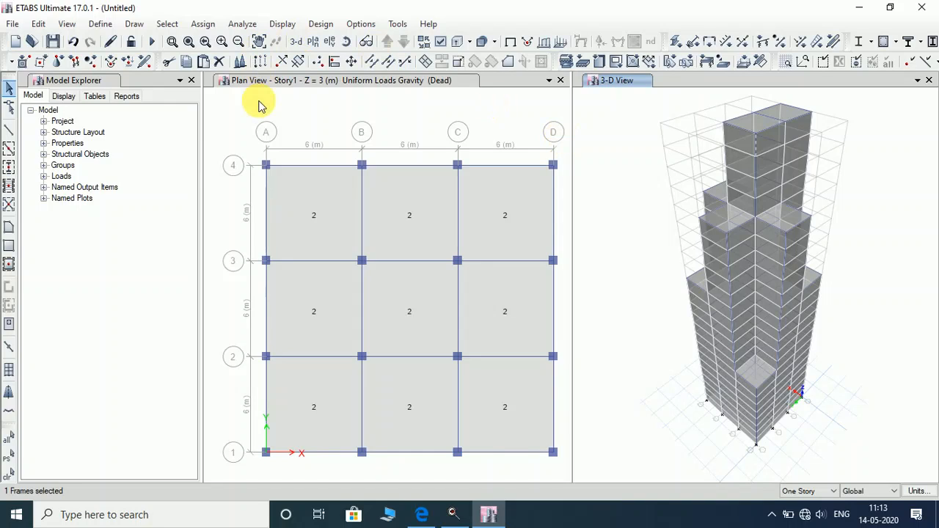
Add load pattern WIND, type Wind, with Indian IS 875:2015 auto lateral loading.
click(101, 26)
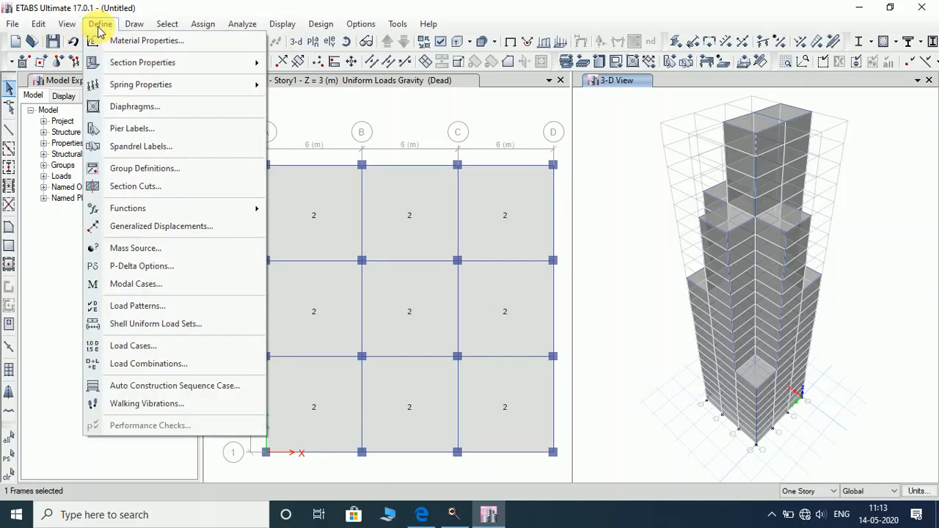
click(139, 307)
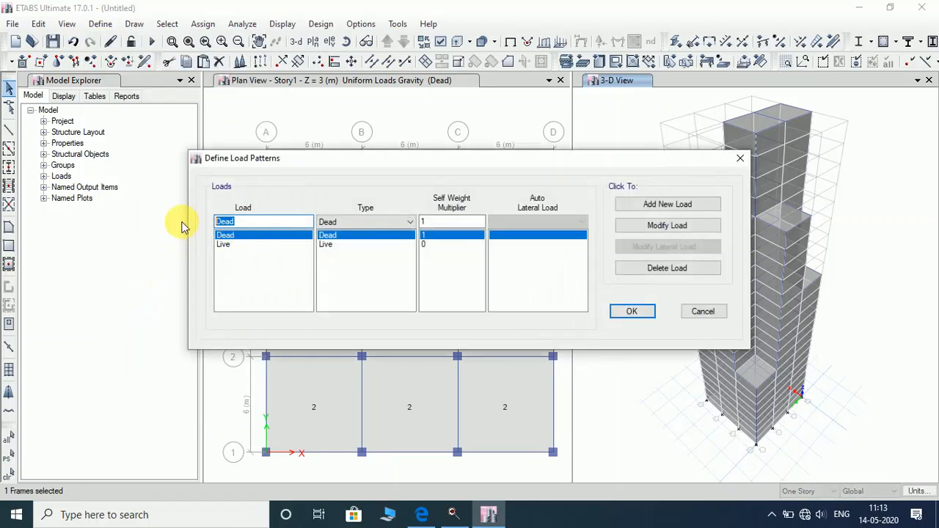
text(WIND)
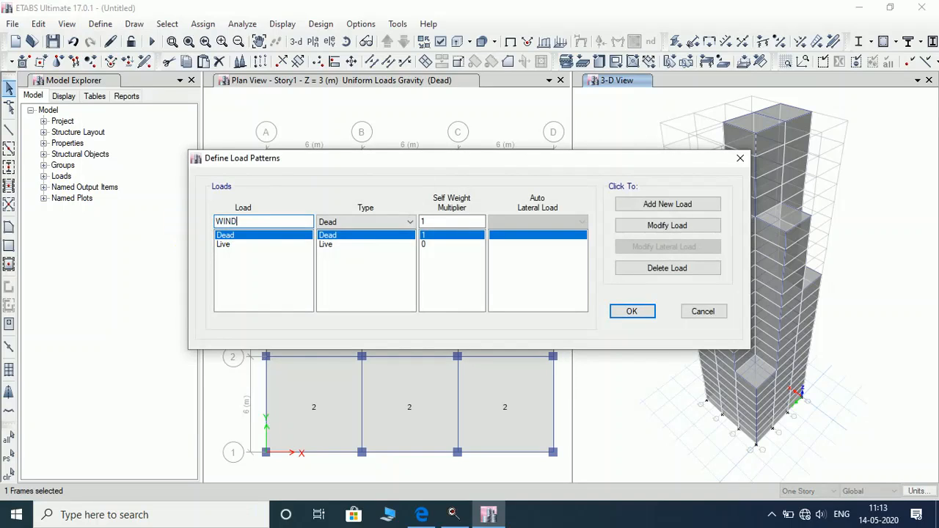
click(349, 224)
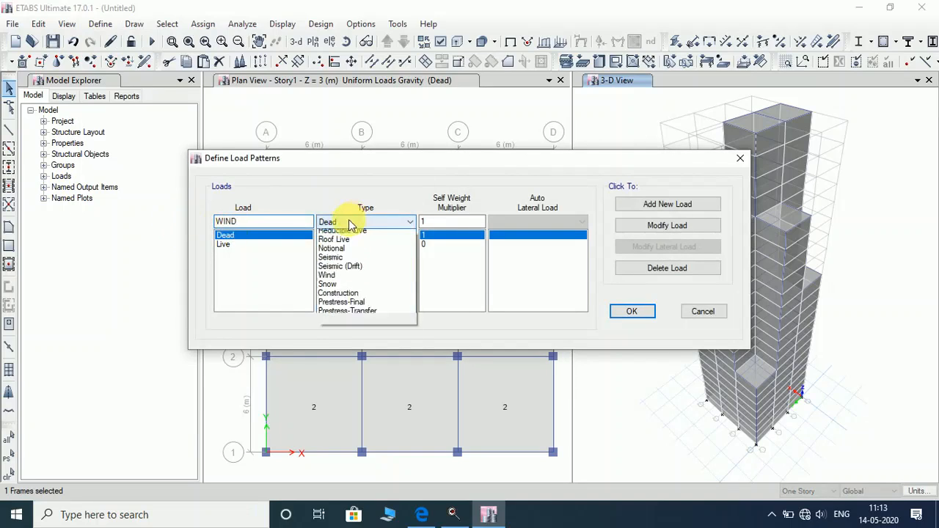
click(356, 306)
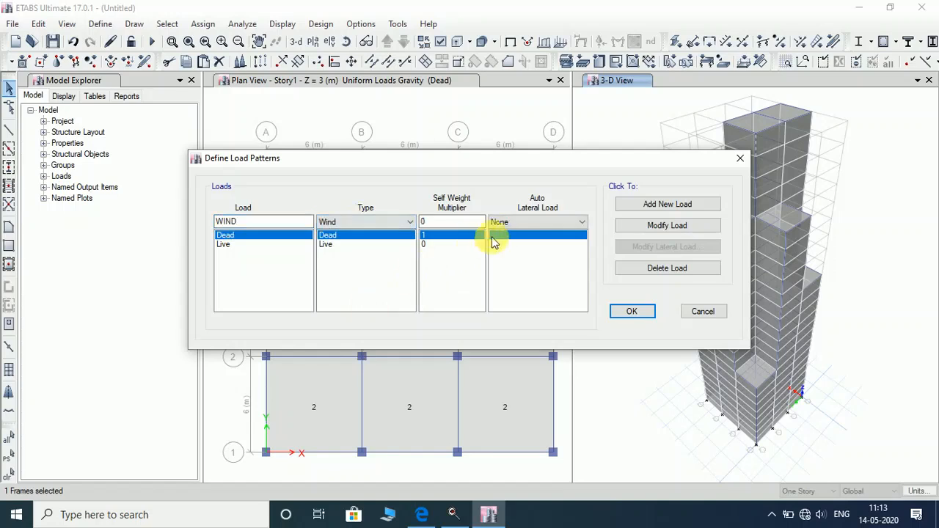
click(536, 223)
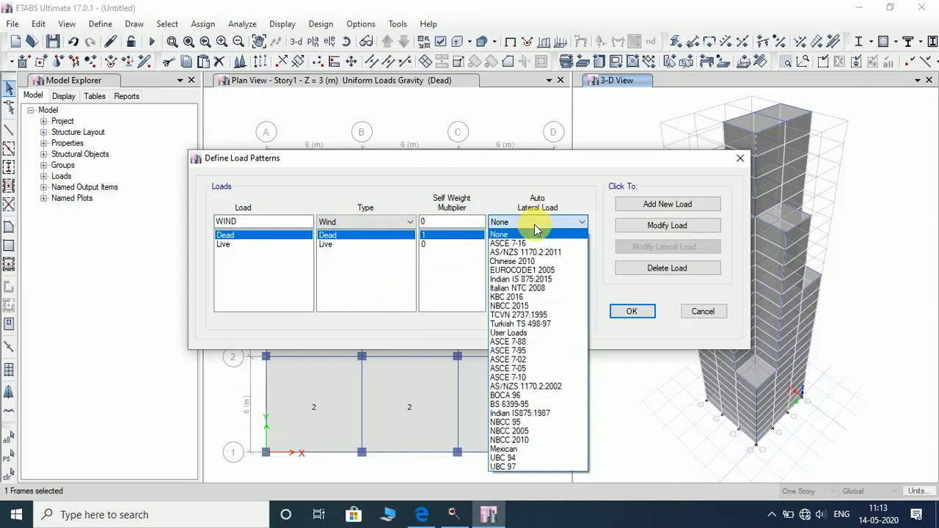
click(540, 284)
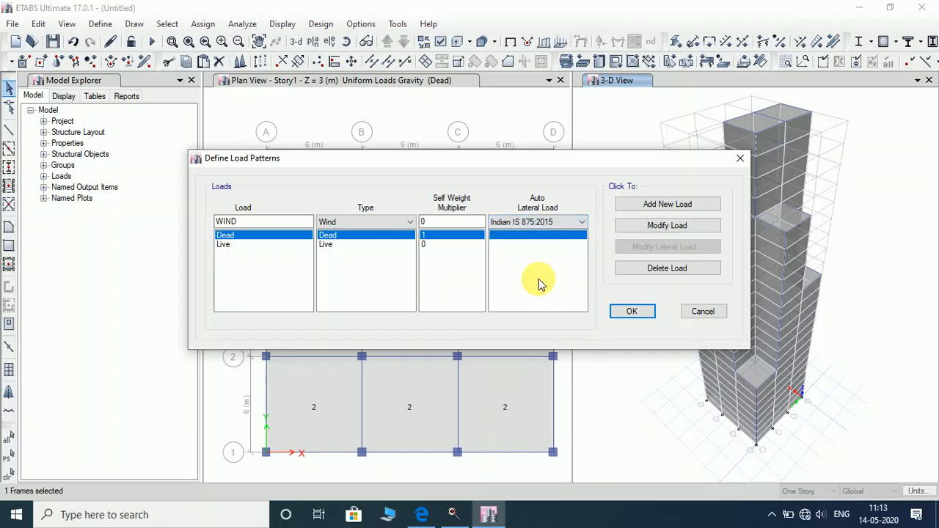
click(669, 204)
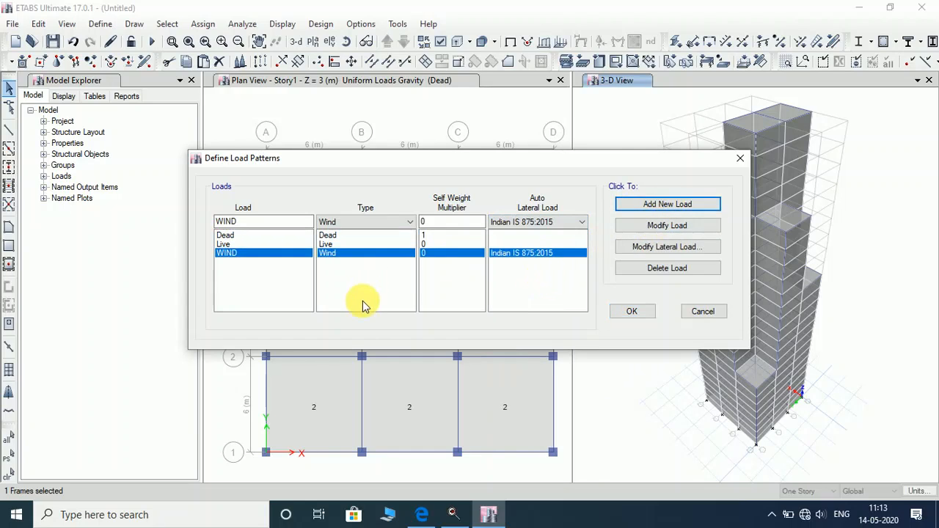
click(694, 250)
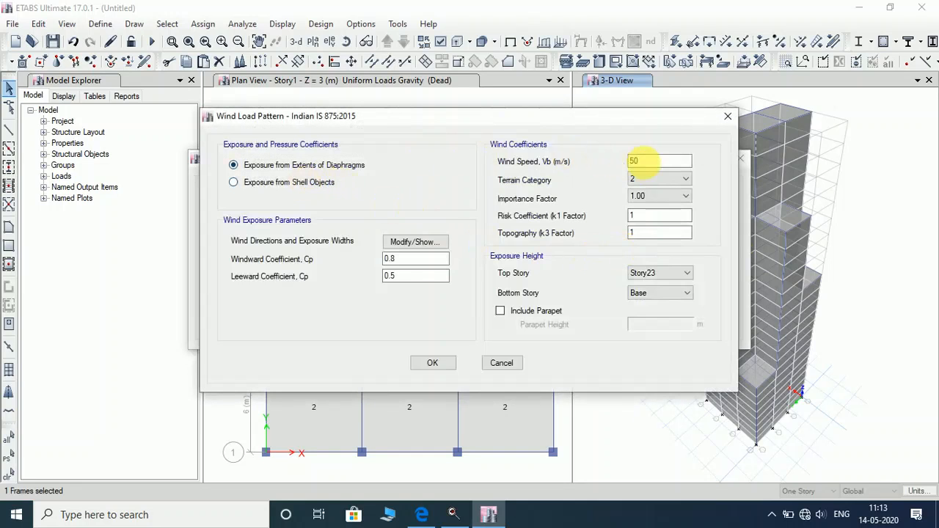
Set the WIND speed to 33 m/s and terrain category 3, then accept the load patterns.
double_click(646, 163)
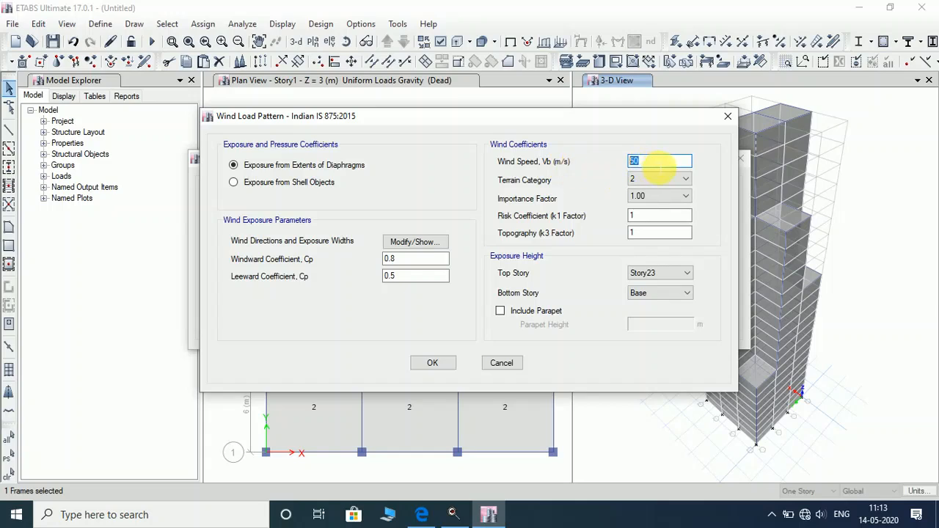
text(3)
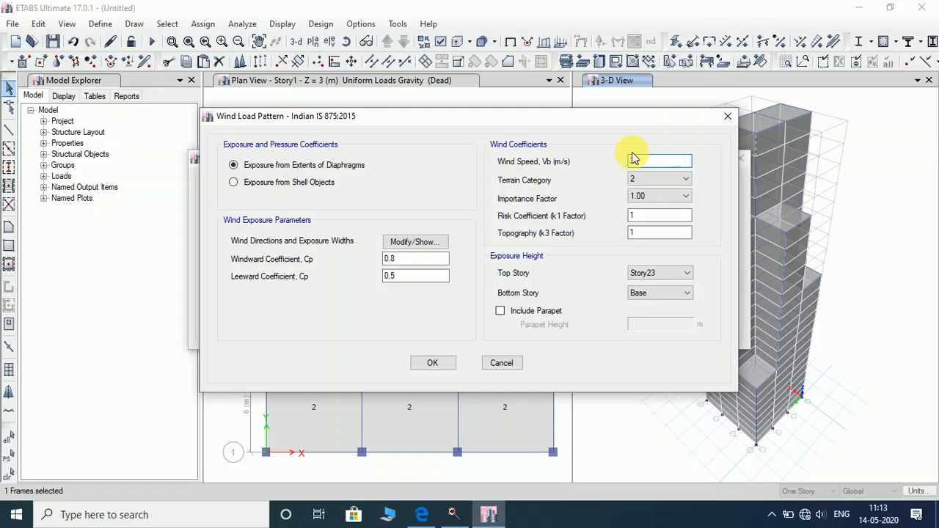
text(33)
click(683, 179)
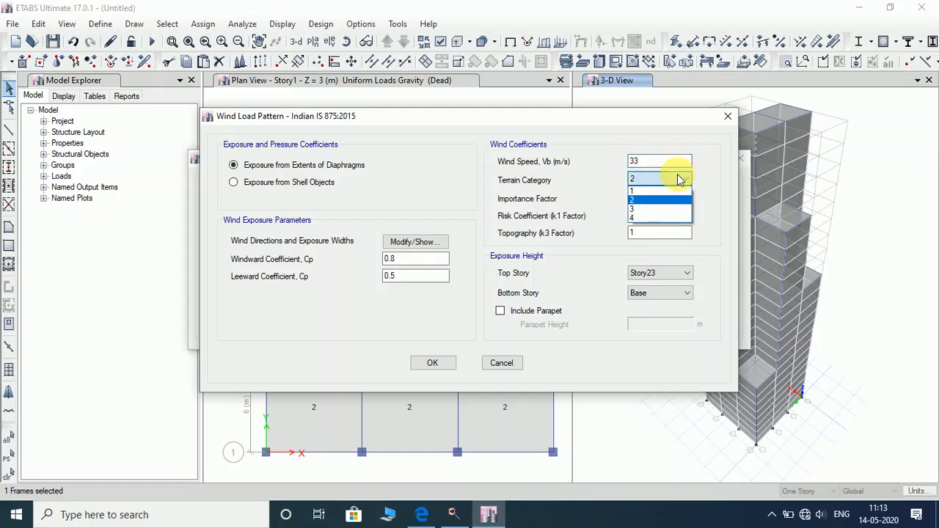
click(659, 210)
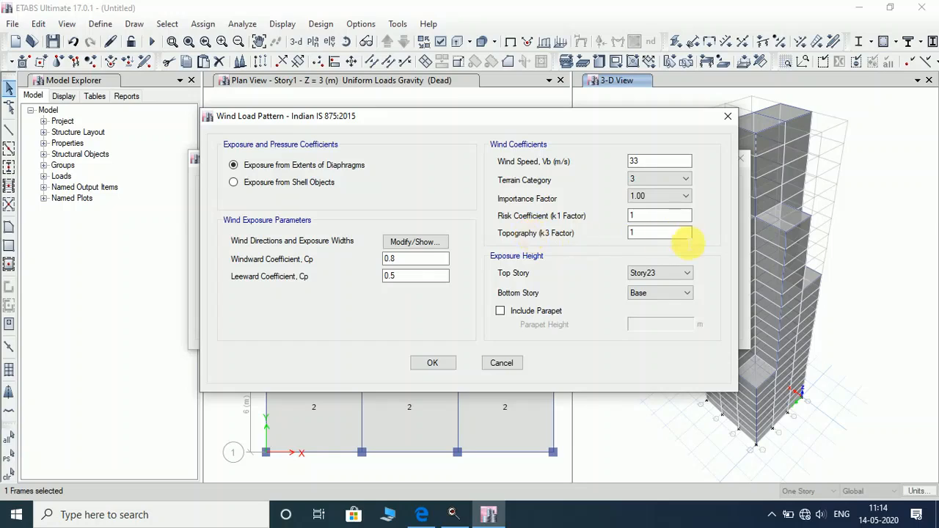
click(684, 236)
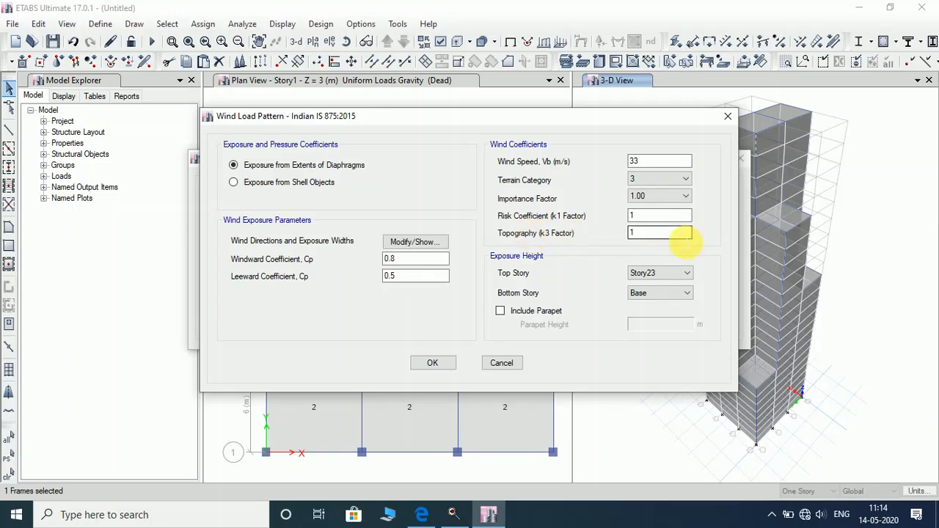
click(433, 363)
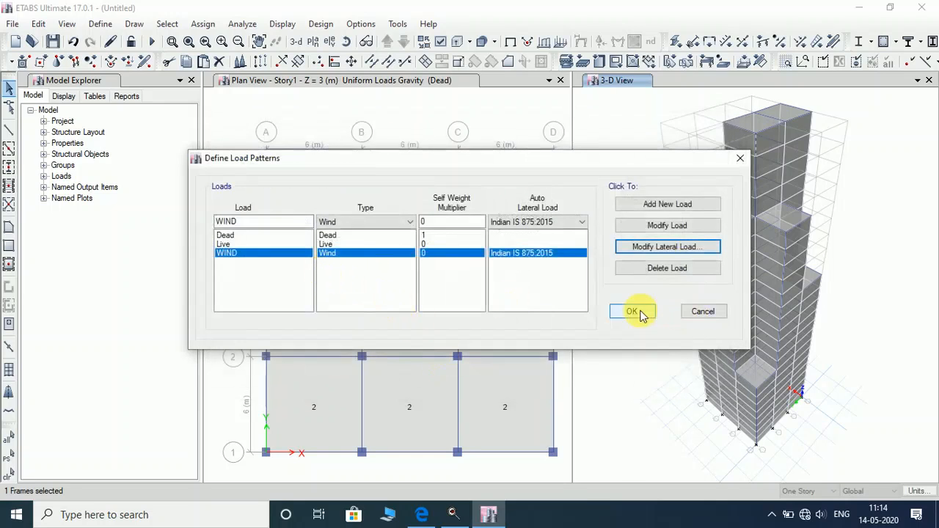
click(637, 312)
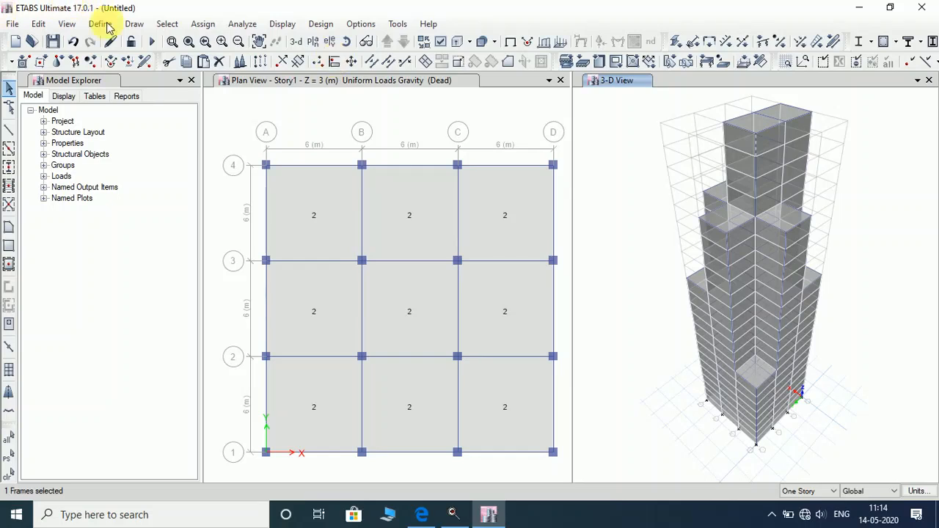
Show the elevation view along grid line A.
click(330, 42)
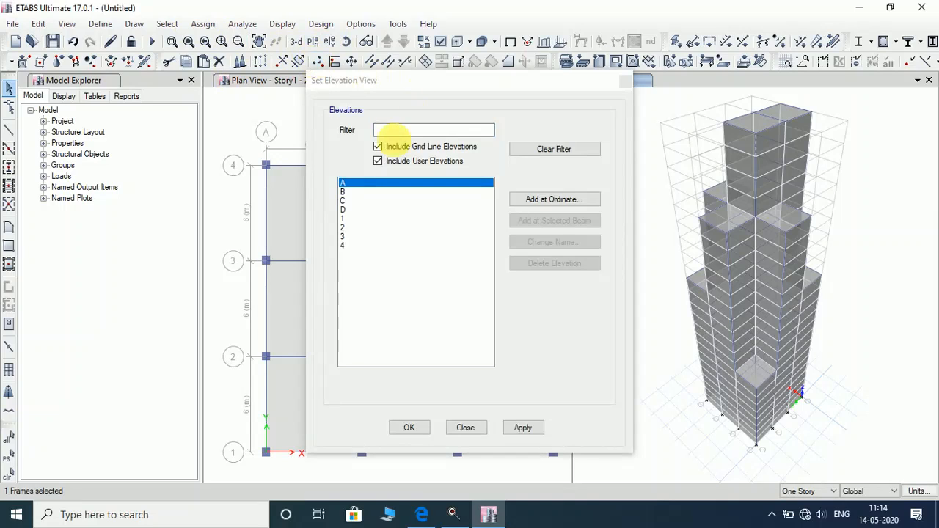
click(345, 184)
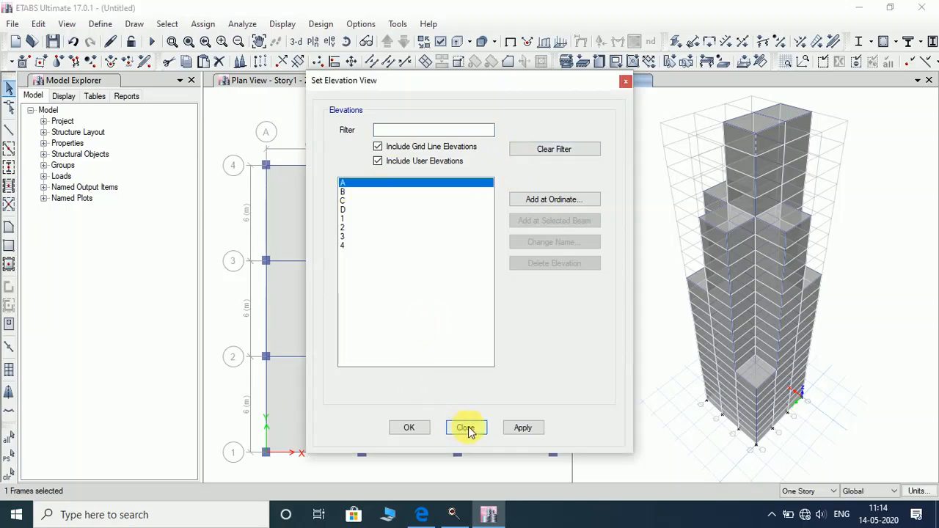
click(523, 428)
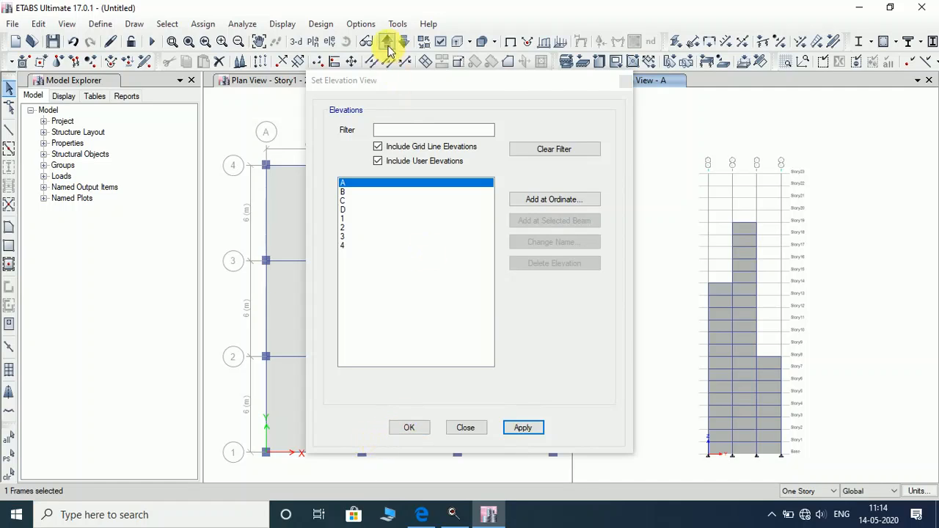
drag(379, 80, 302, 80)
Extend selection to all stories, select the three shell columns on grid A, and close the dialog.
click(804, 491)
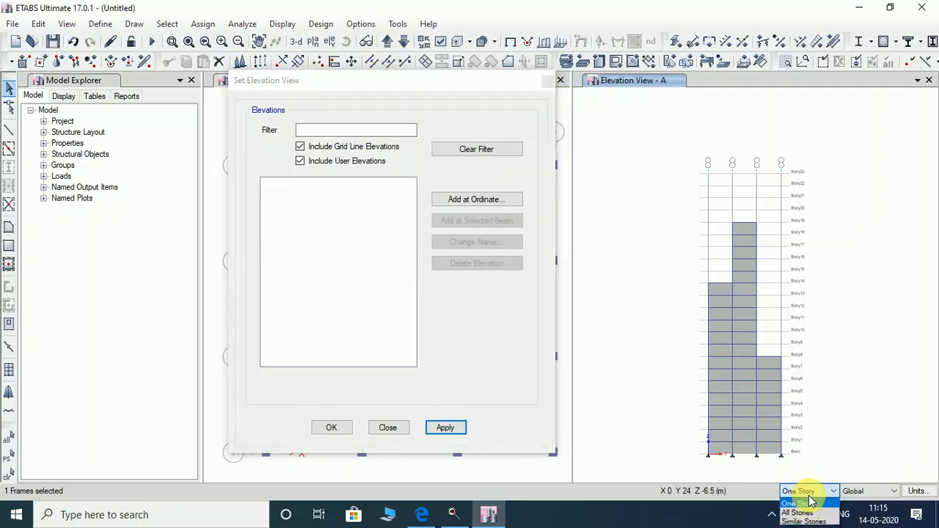
click(798, 512)
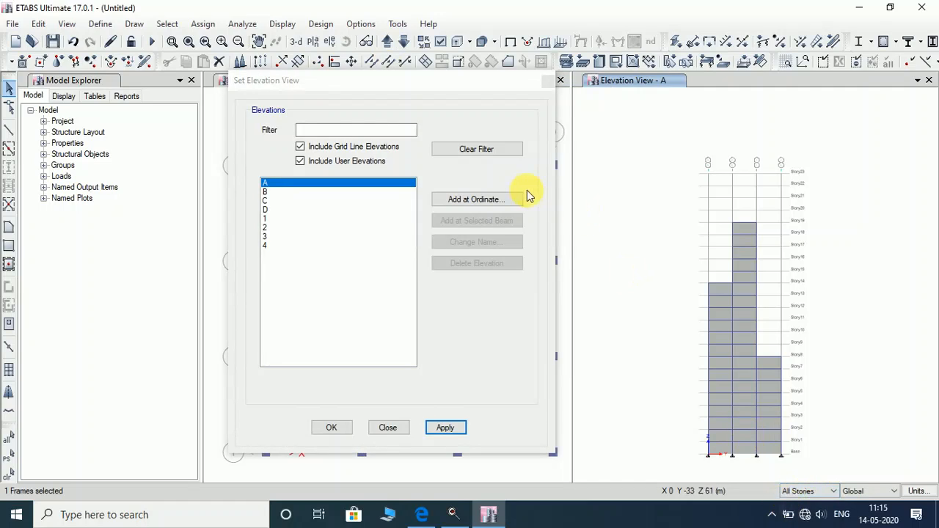
click(719, 297)
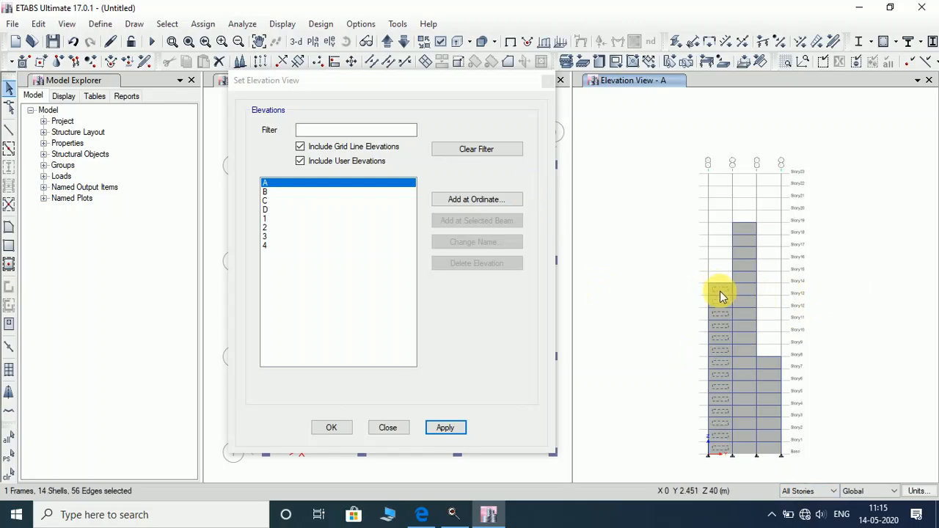
click(745, 234)
click(774, 366)
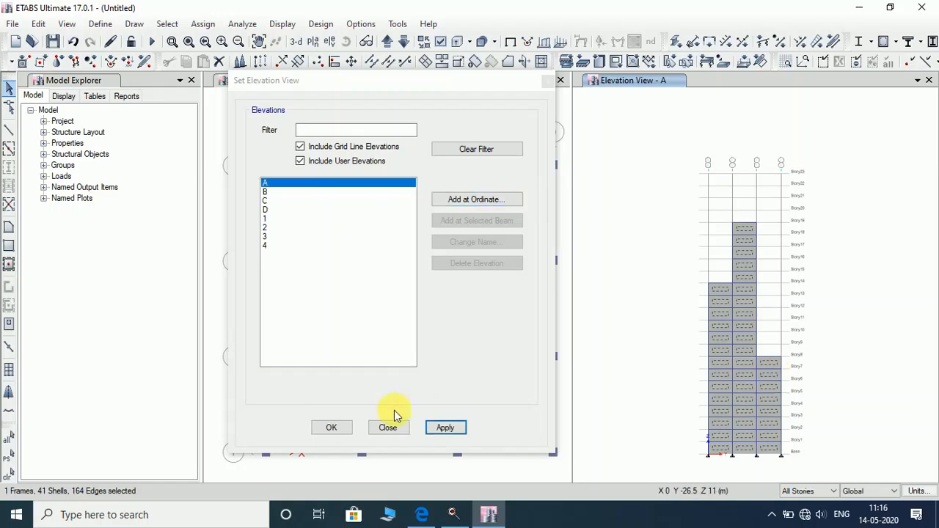
click(331, 428)
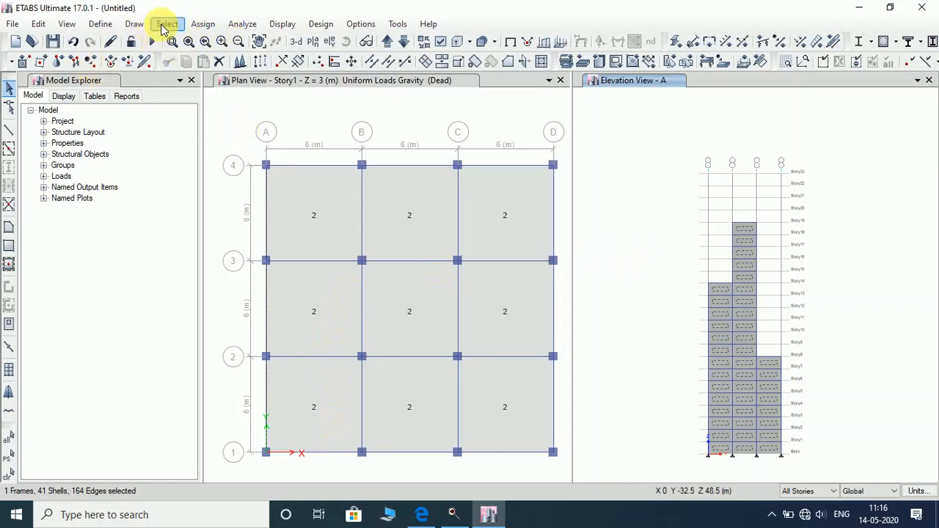
Assign a 0.8 windward wind pressure coefficient under the WIND pattern to the selected grid A panels.
click(204, 25)
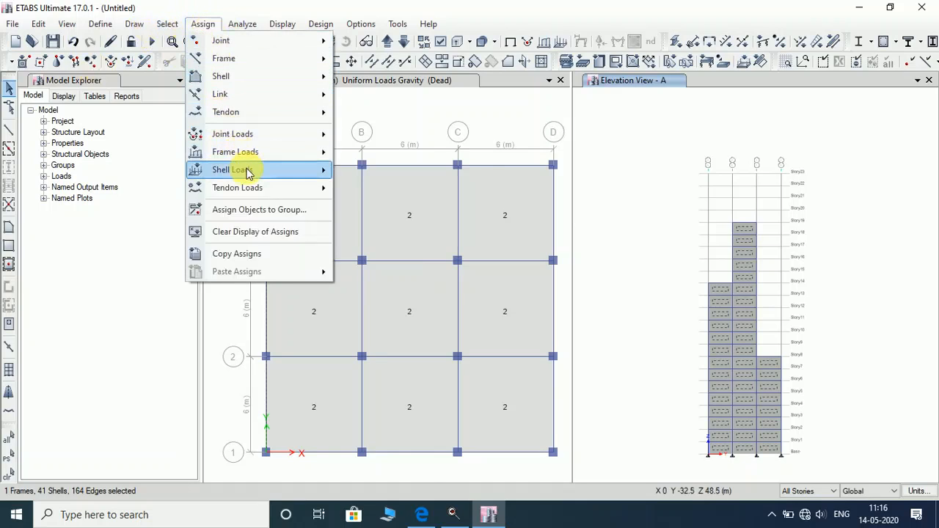
mouse_move(248, 175)
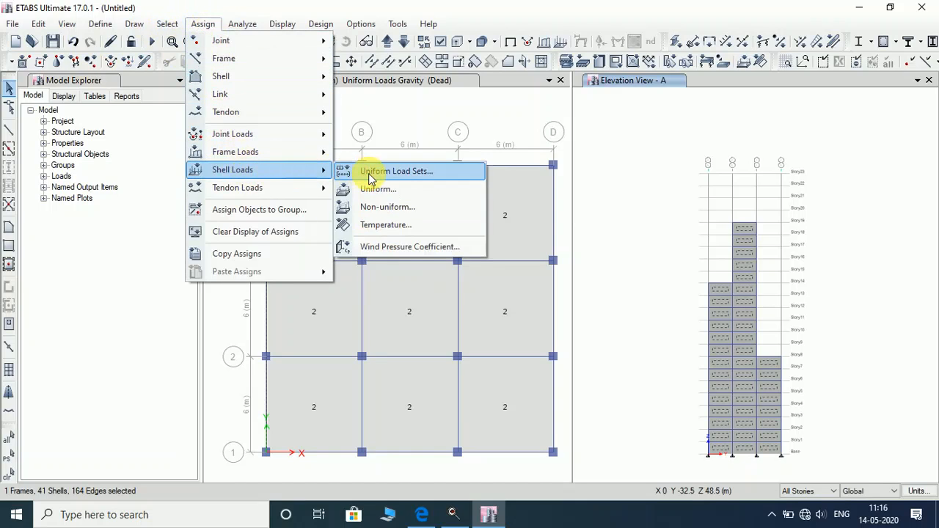
click(372, 247)
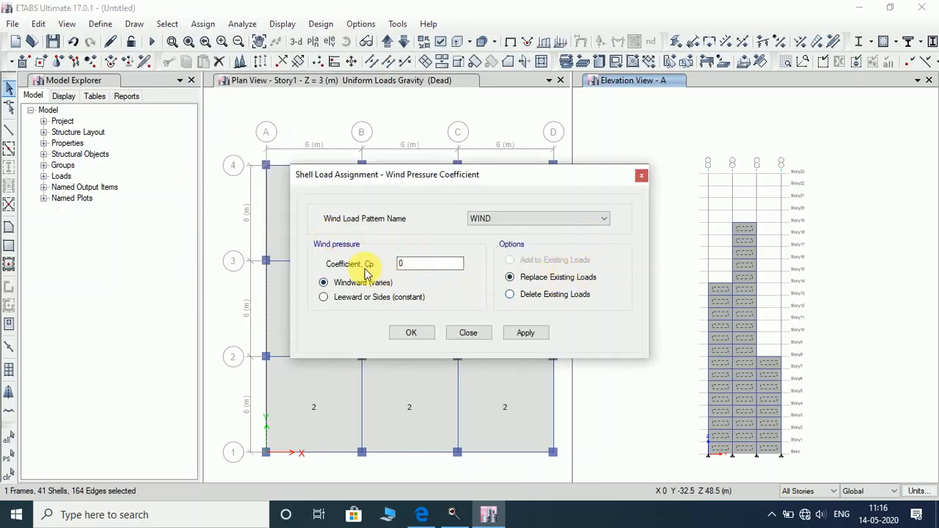
double_click(419, 265)
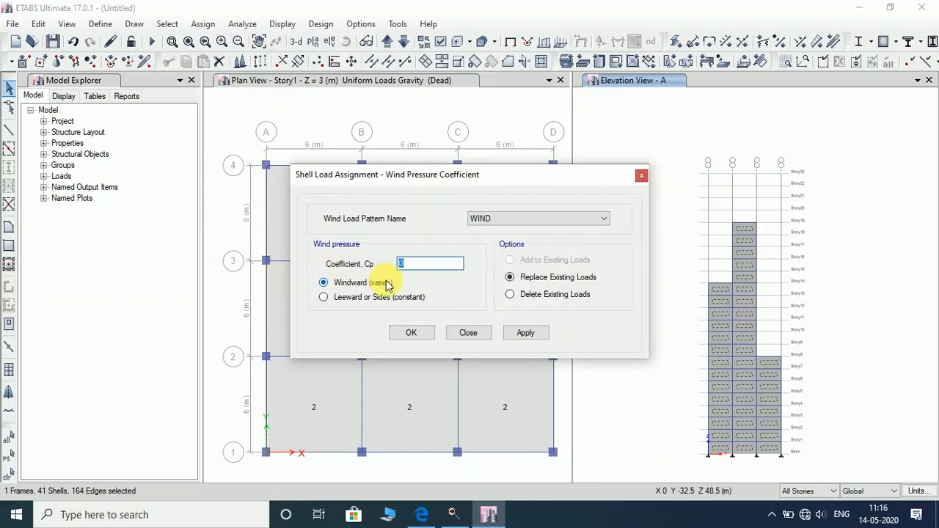
text(0.8)
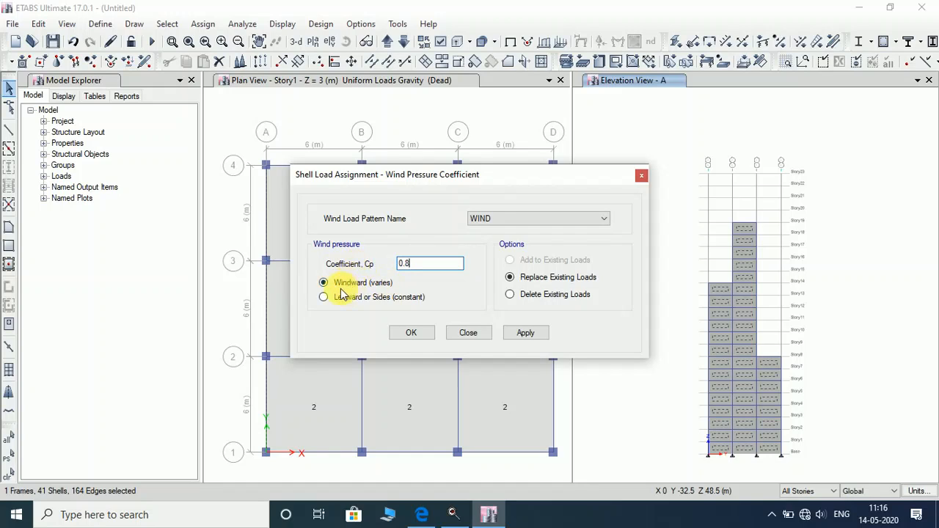
click(522, 335)
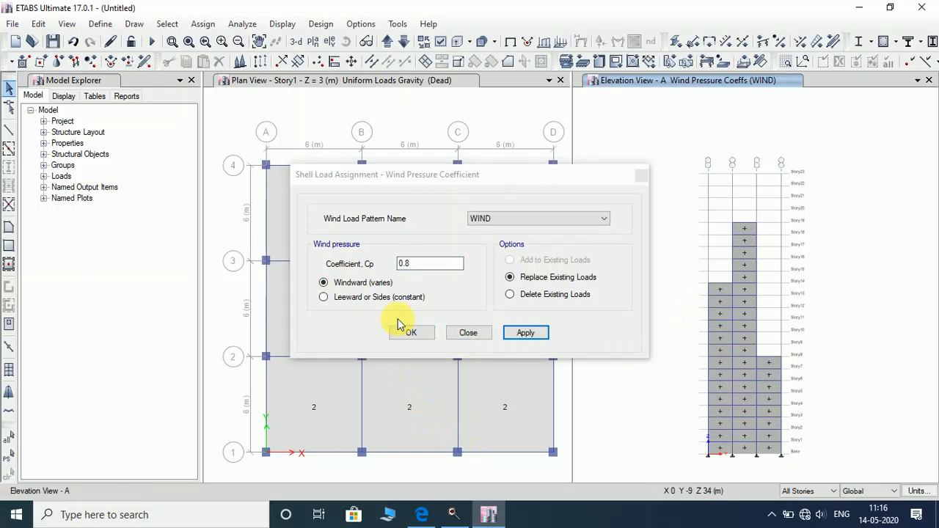
drag(379, 182, 301, 174)
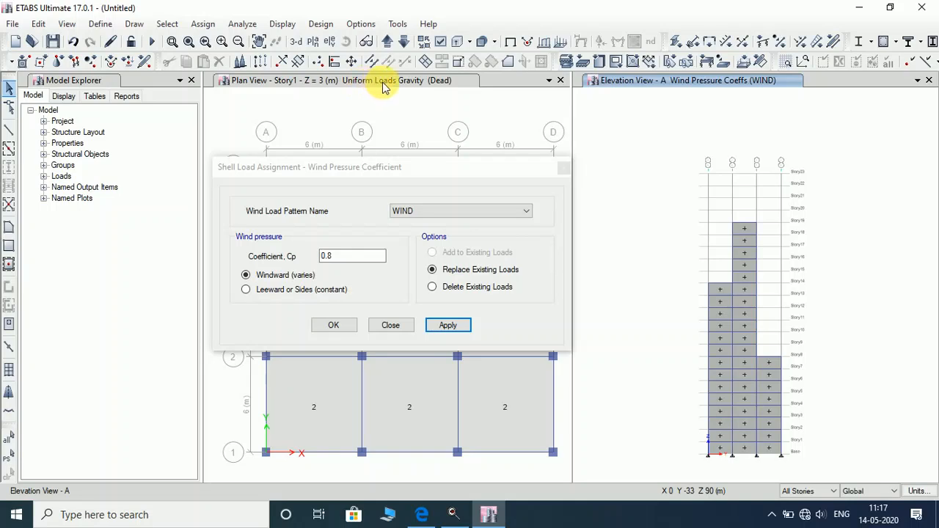
Show the Story7 plan, then the Story16 plan, to check the assigned coefficients.
click(313, 43)
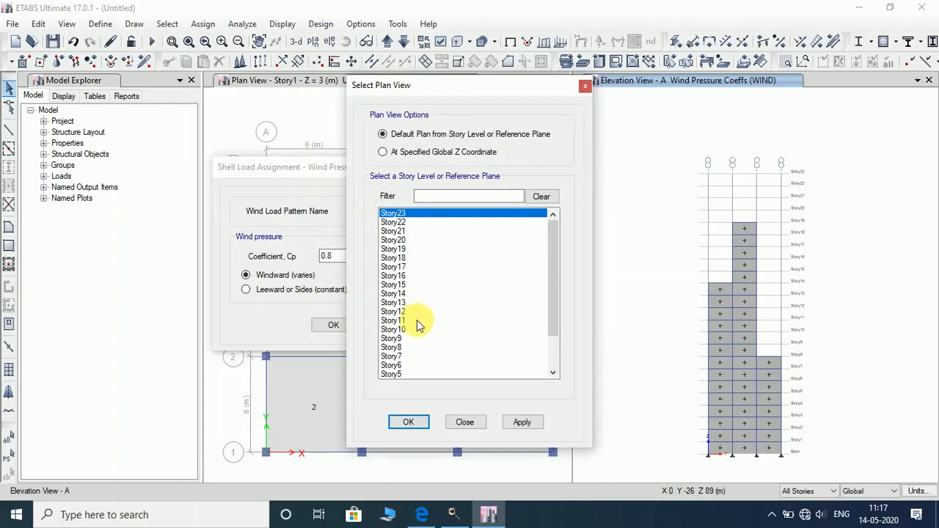
click(402, 354)
click(522, 421)
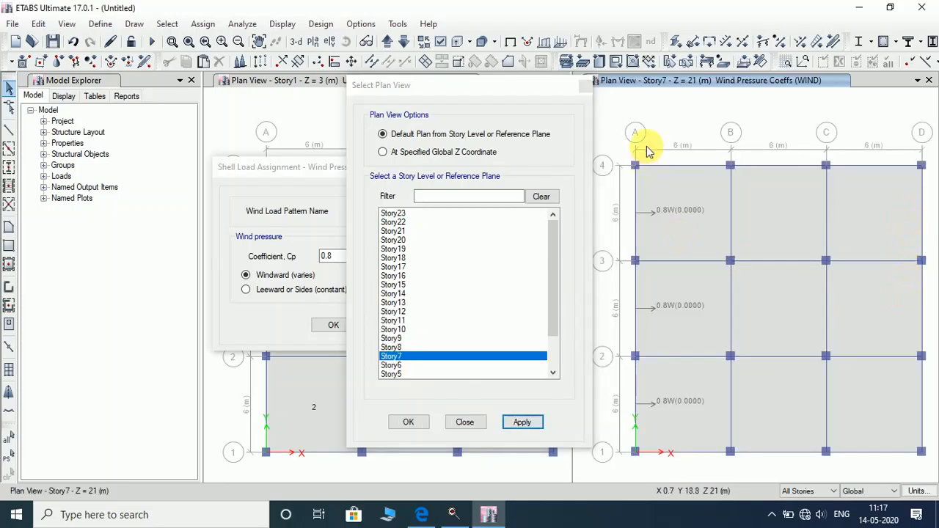
click(404, 275)
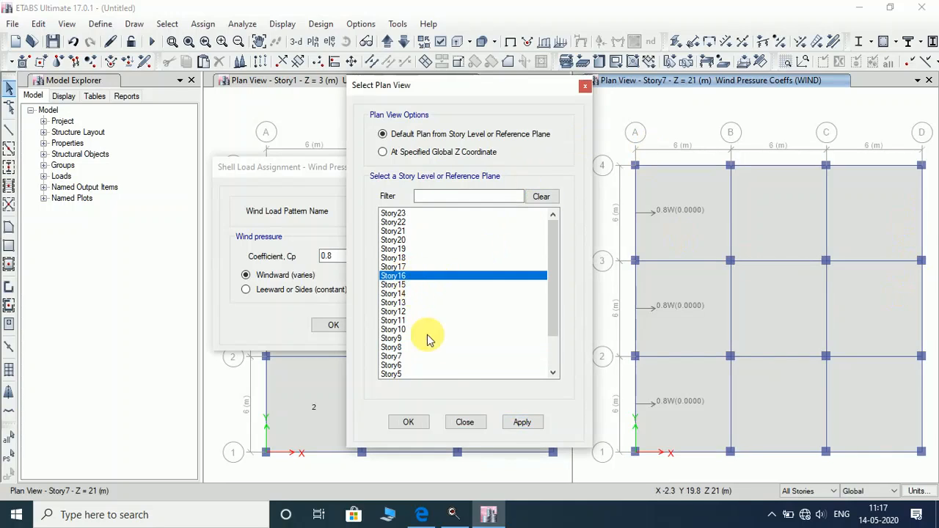
click(521, 423)
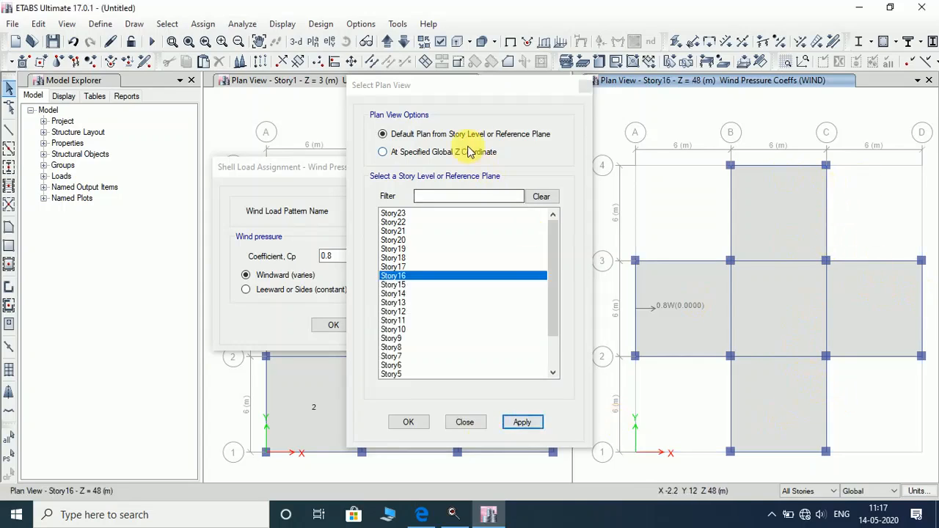
click(584, 86)
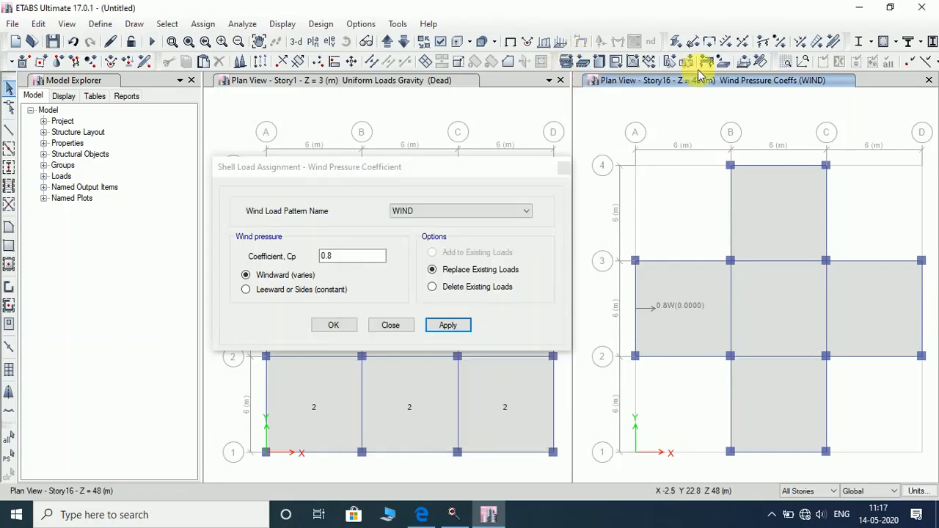
Switch the elevation view to grid line B.
click(329, 41)
click(266, 191)
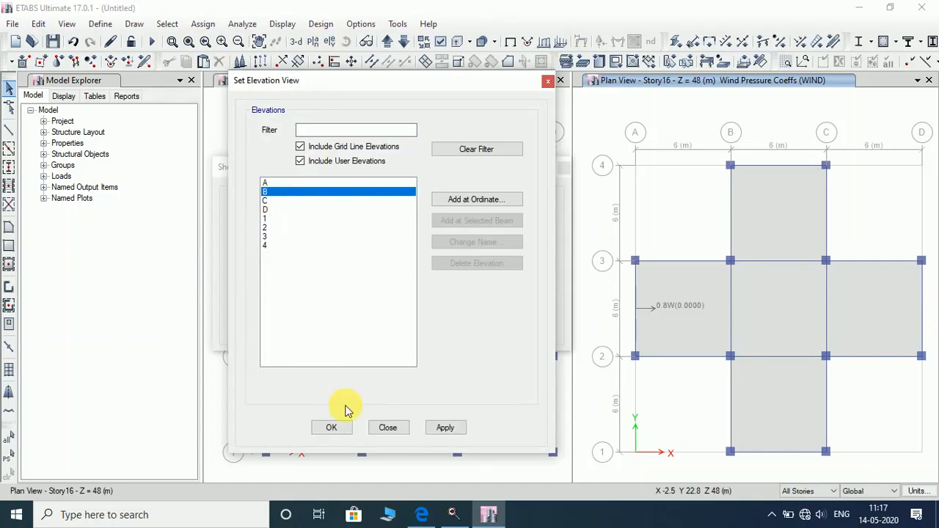
click(442, 428)
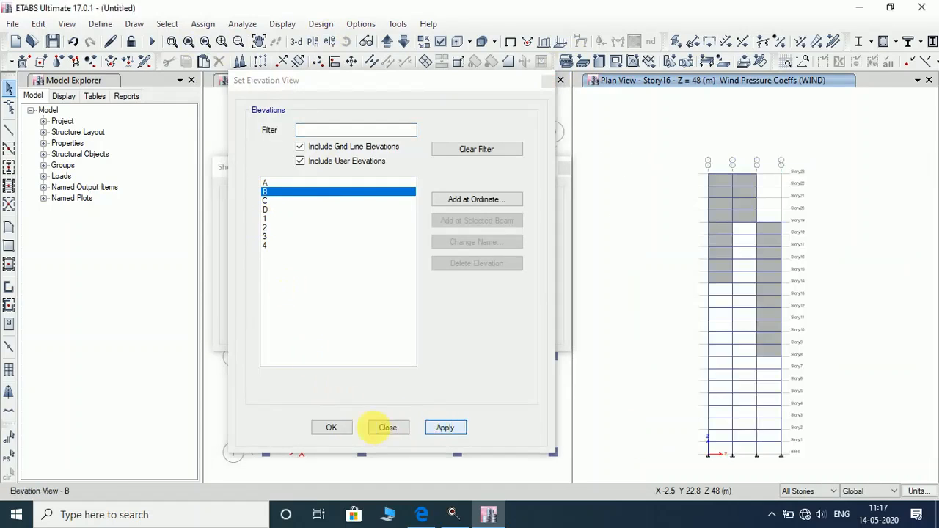
click(334, 429)
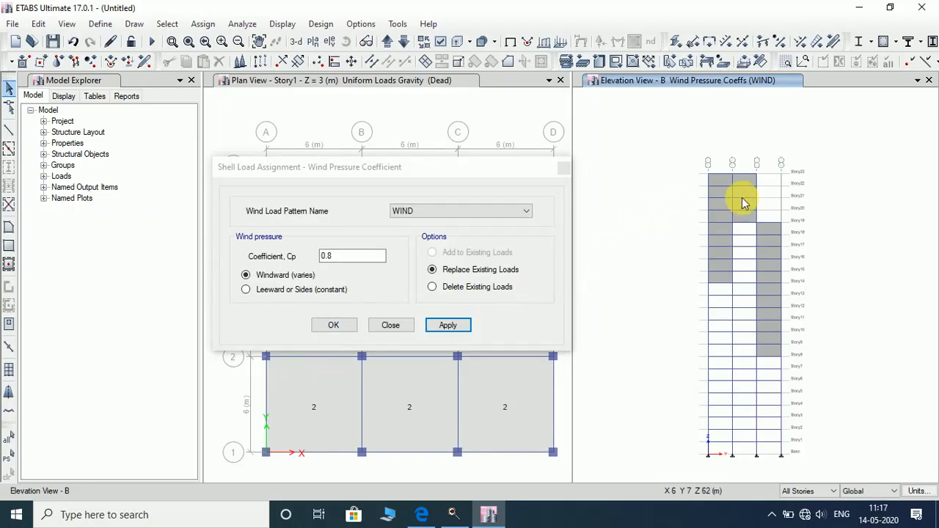
Select the grid B wall panels in three columns and apply the 0.8 windward coefficient.
click(720, 181)
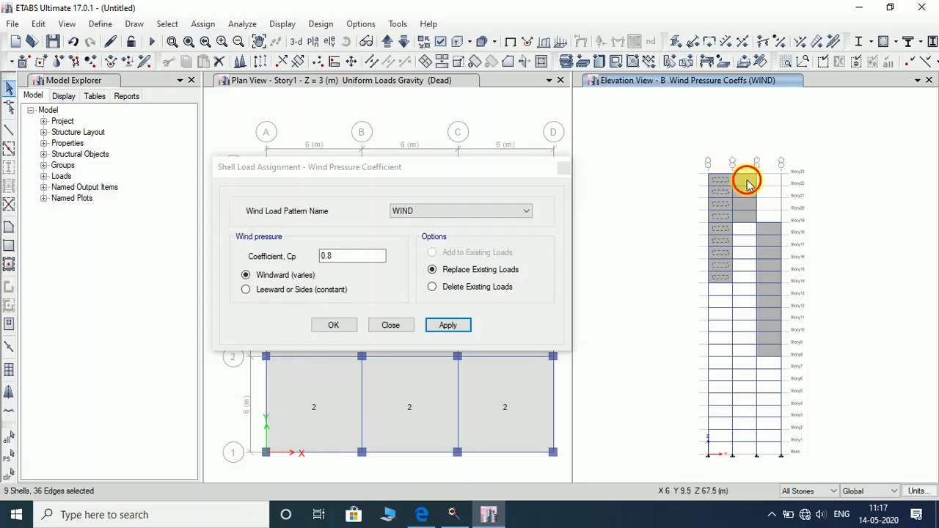
click(747, 181)
click(772, 233)
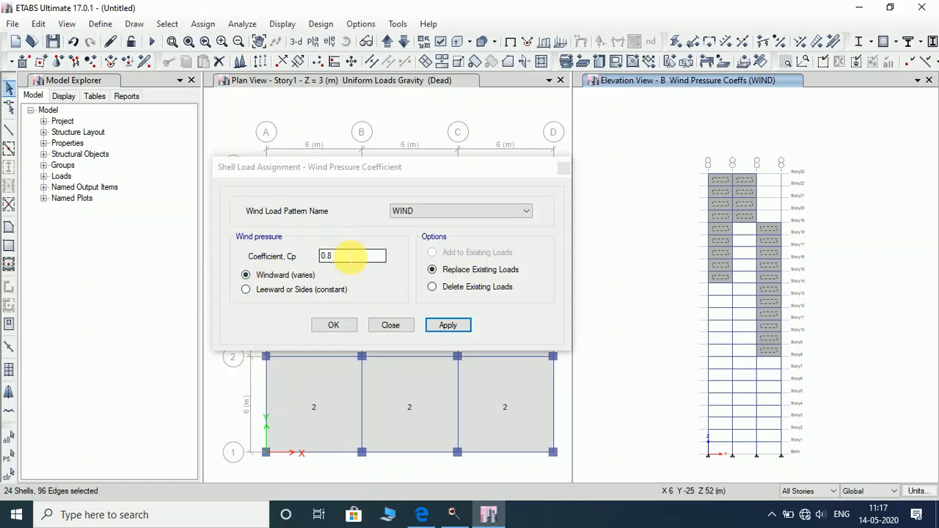
click(452, 331)
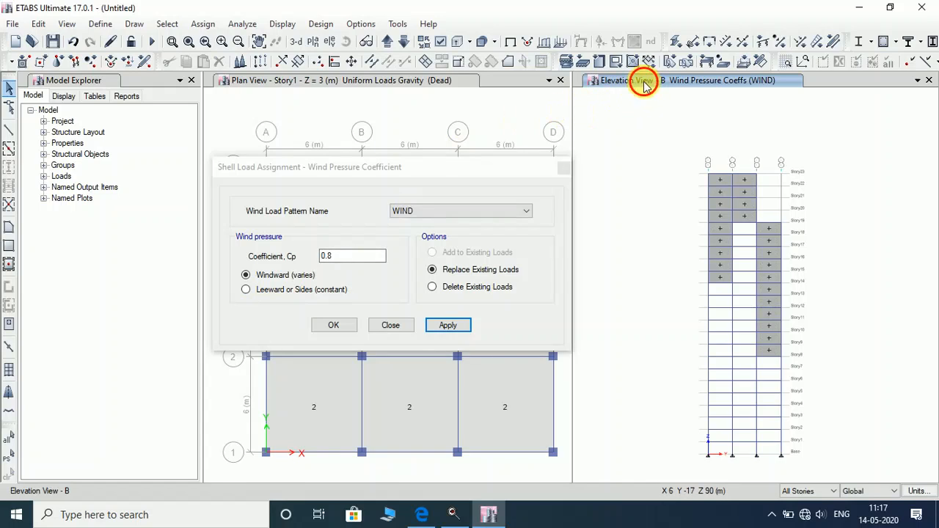
click(330, 42)
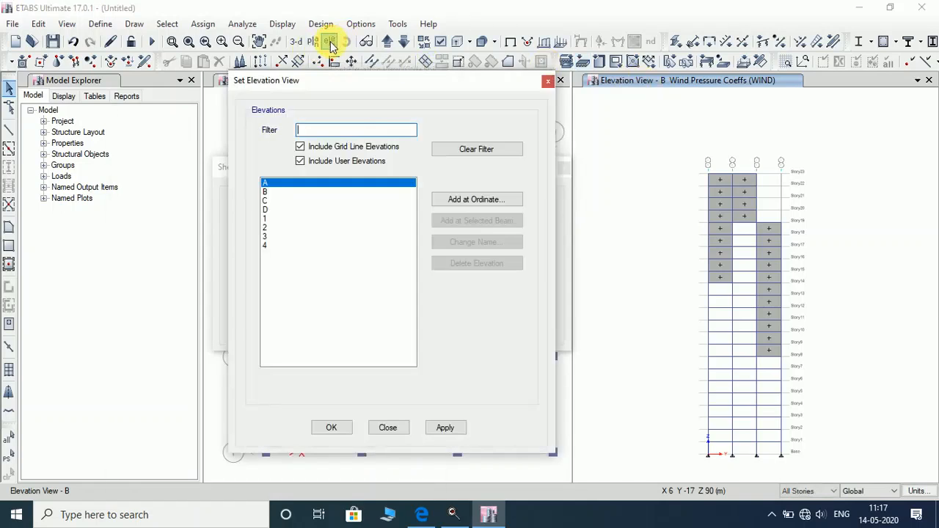
Display the grid C elevation, then the grid D elevation, to inspect their wind coefficients.
click(265, 200)
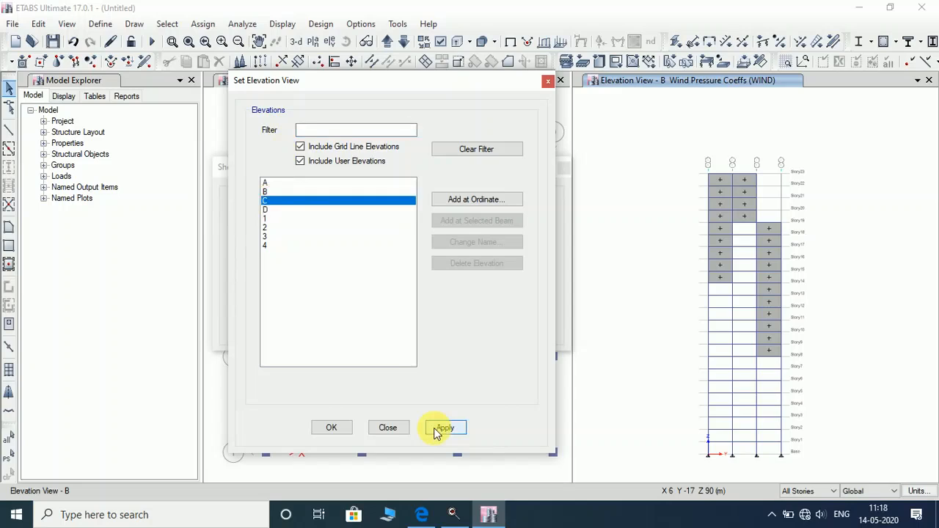
click(441, 428)
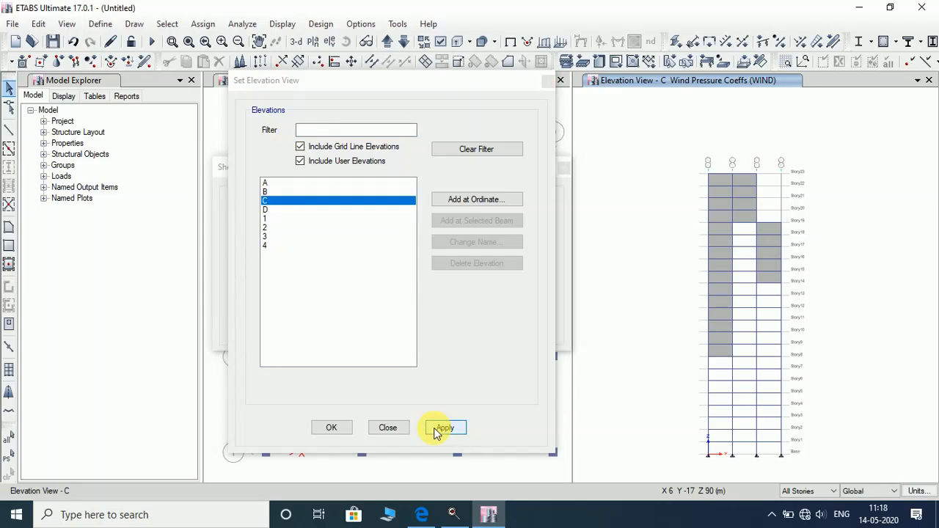
click(265, 210)
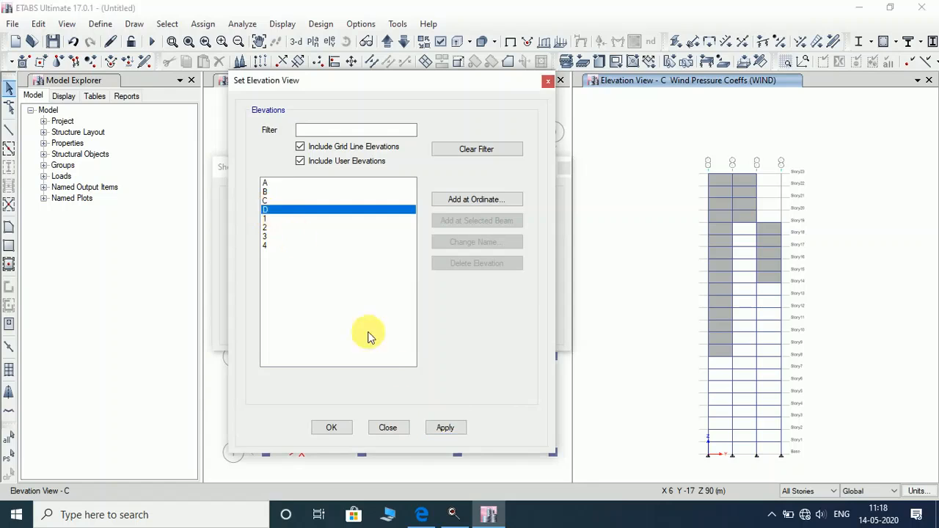
click(447, 429)
drag(291, 82, 574, 135)
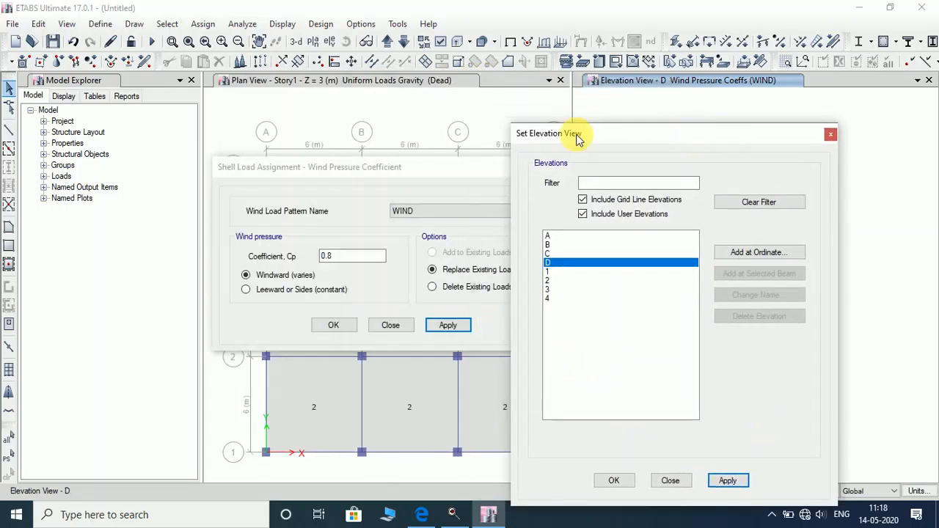
click(616, 480)
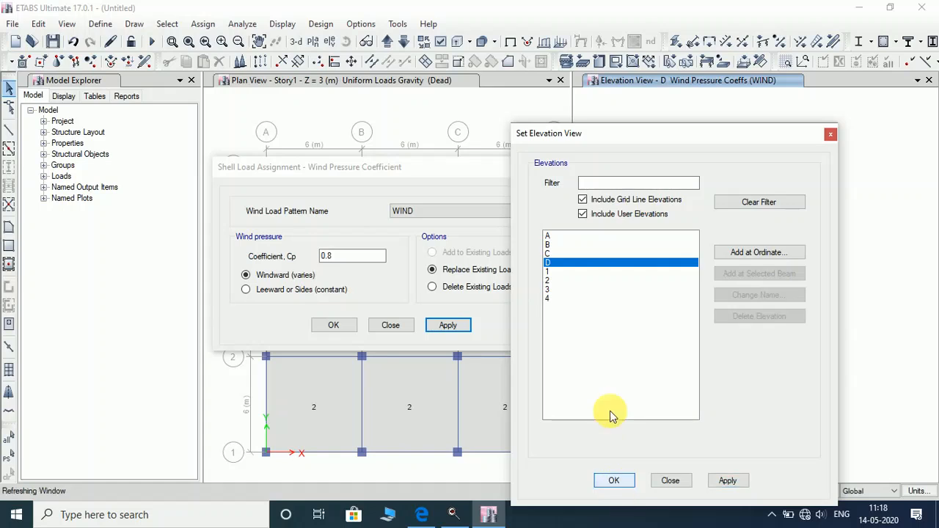
drag(445, 163, 233, 209)
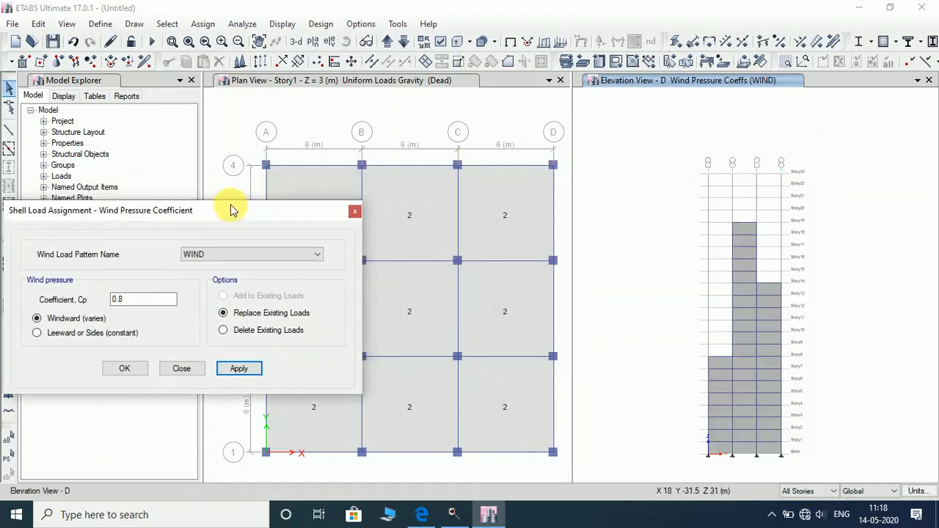
Set the plan view to Story15 beside the grid D elevation.
click(405, 81)
click(312, 42)
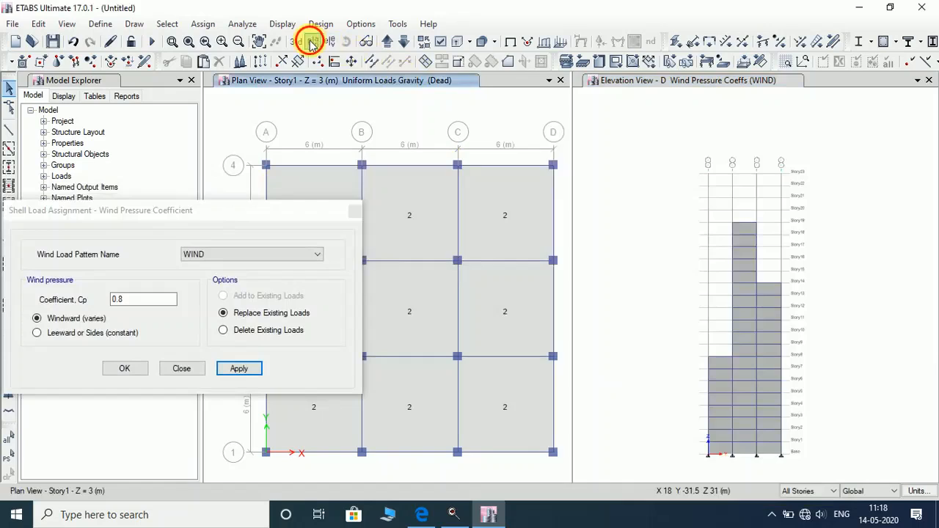
click(404, 284)
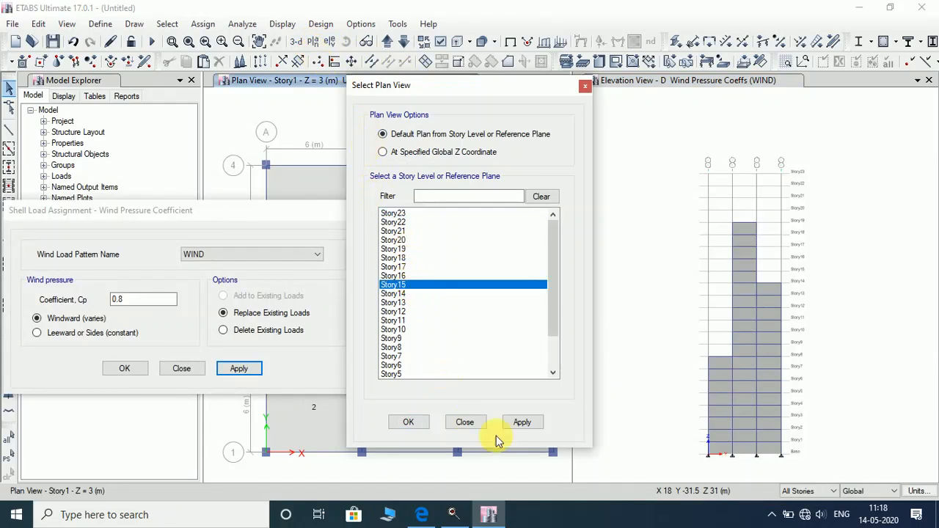
click(512, 425)
click(420, 424)
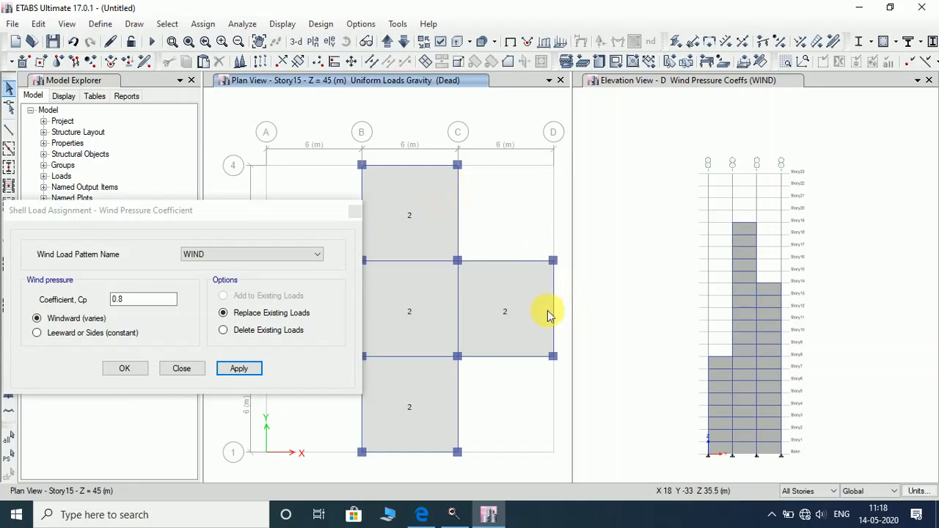
drag(300, 211, 246, 32)
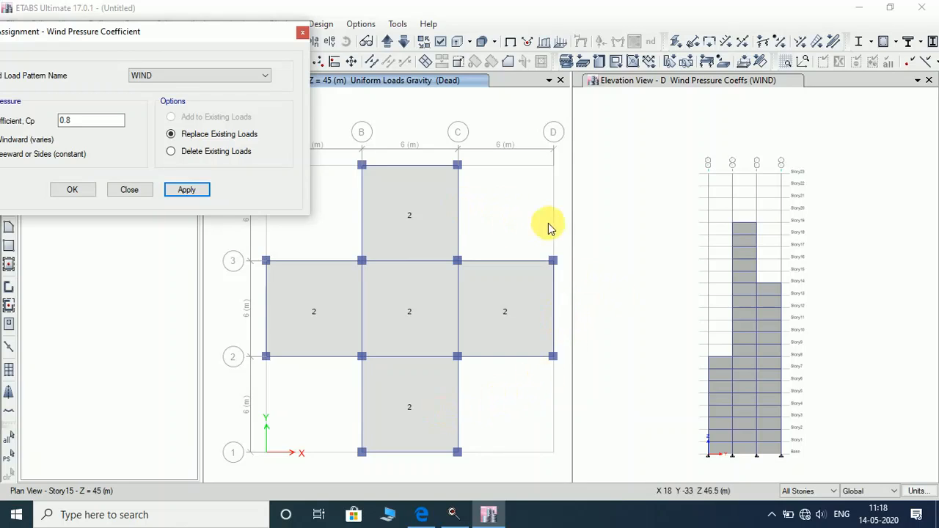
drag(187, 37, 236, 154)
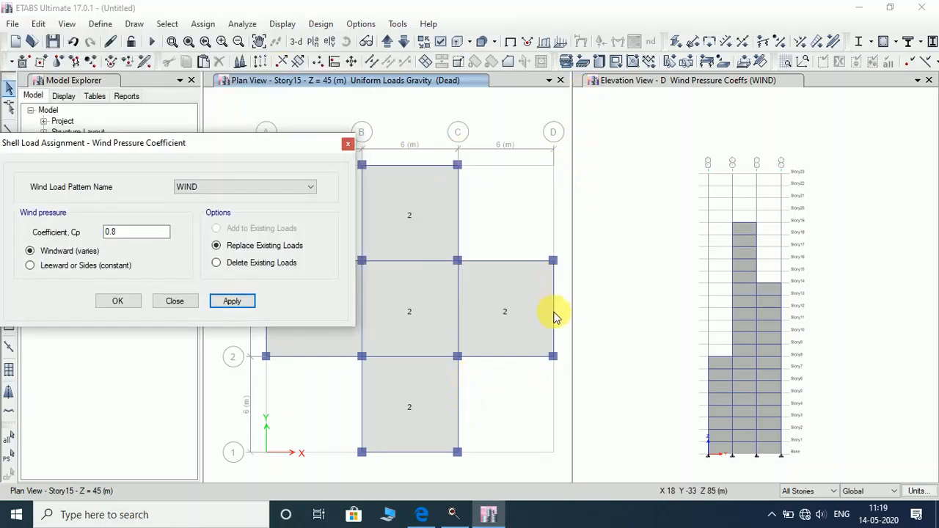
click(680, 80)
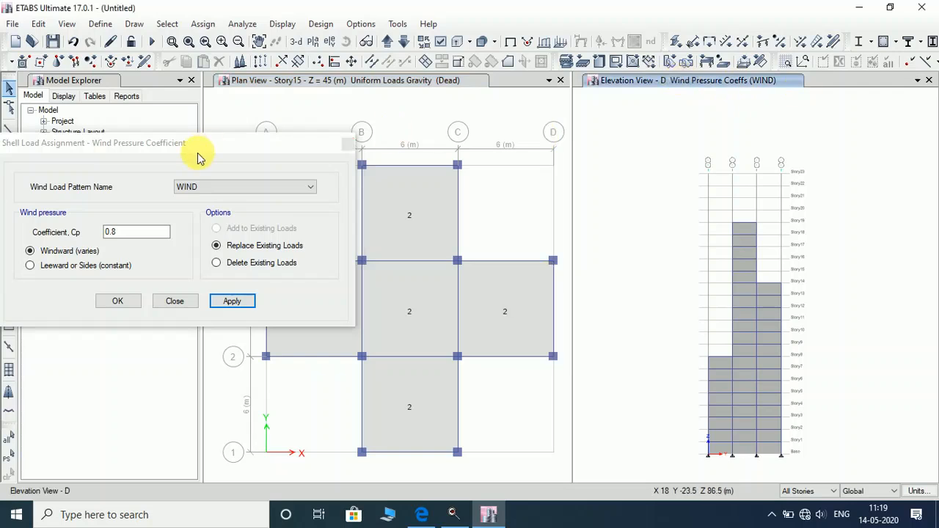
Change the coefficient type to constant Leeward or Sides with Cp -0.25.
drag(202, 143, 365, 121)
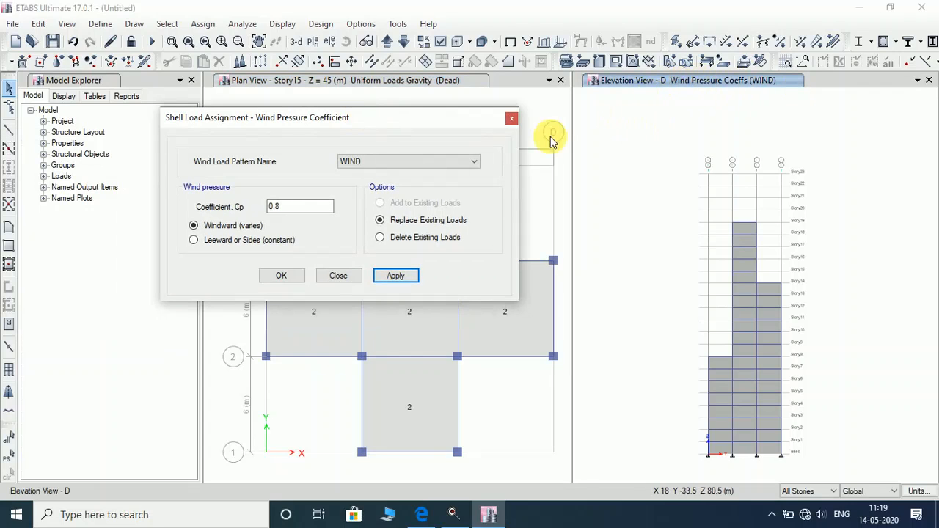
click(239, 242)
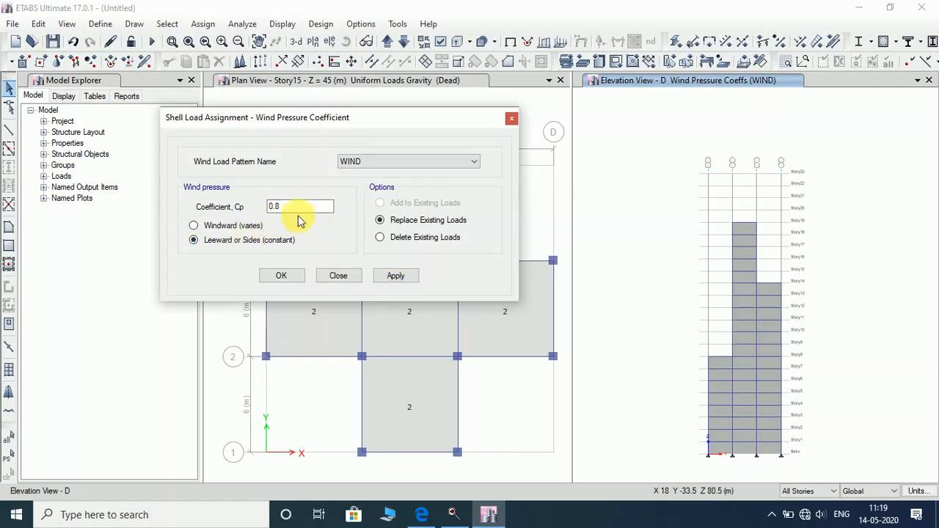
double_click(294, 208)
text(-)
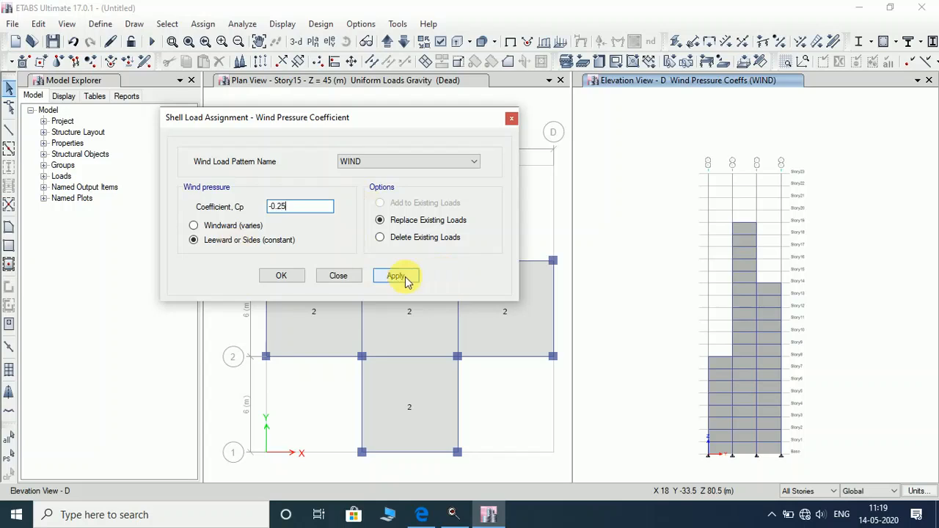
drag(381, 123, 330, 116)
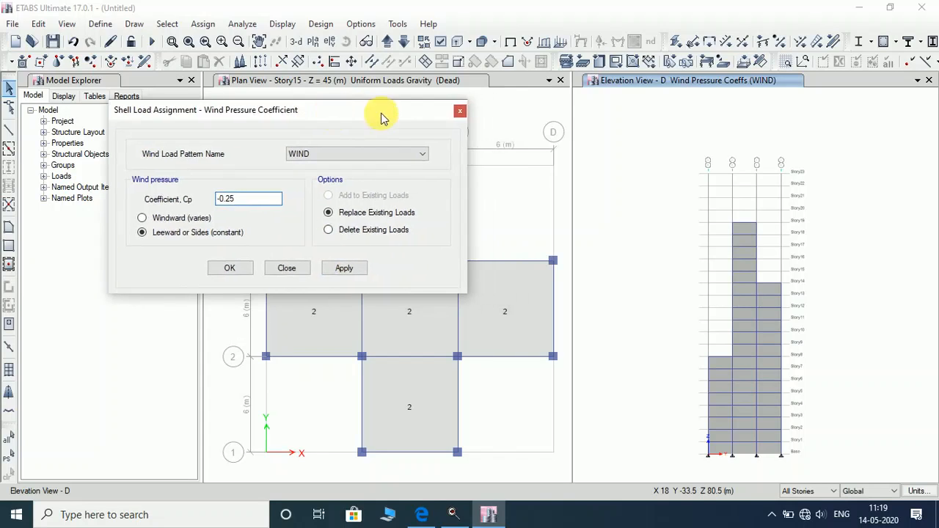
Select the grid D wall shells in all three bays and apply the -0.25 coefficient.
click(695, 82)
click(722, 362)
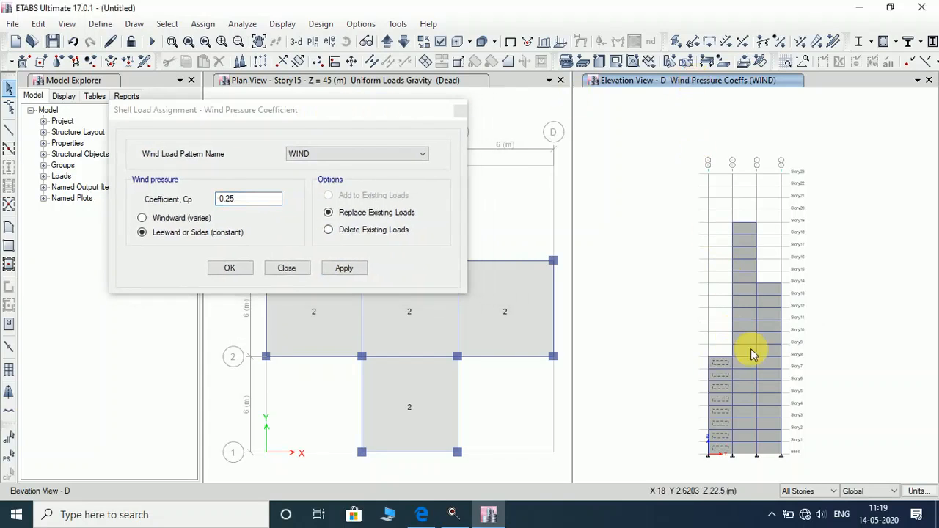
click(751, 229)
click(767, 294)
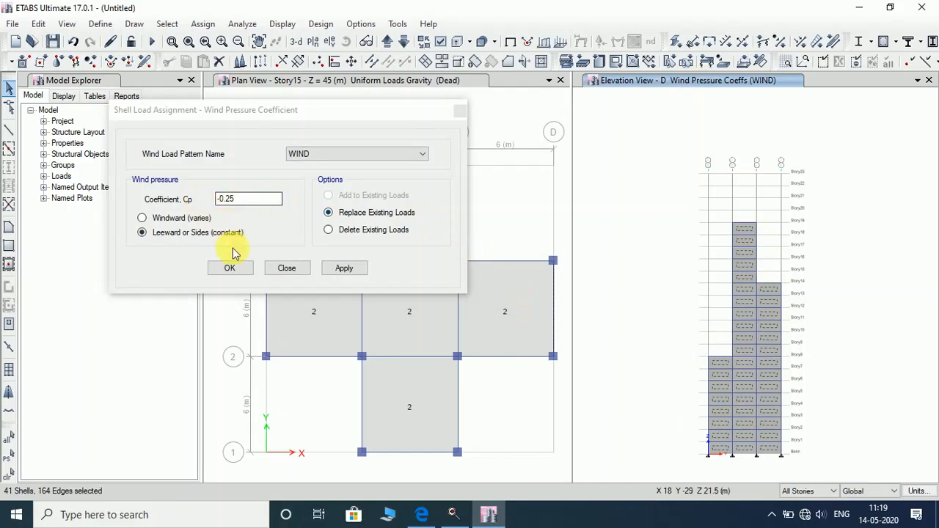
click(343, 268)
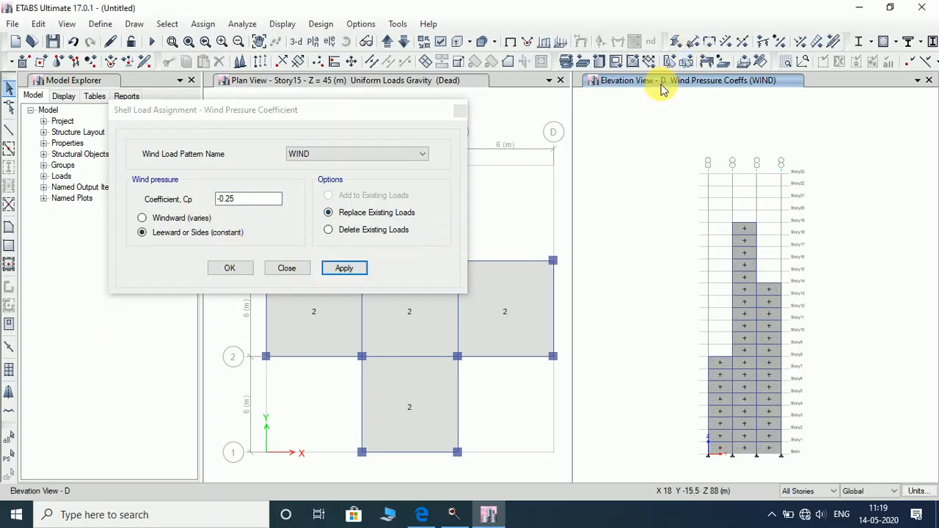
Step up through the elevation list to the grid C elevation.
click(386, 42)
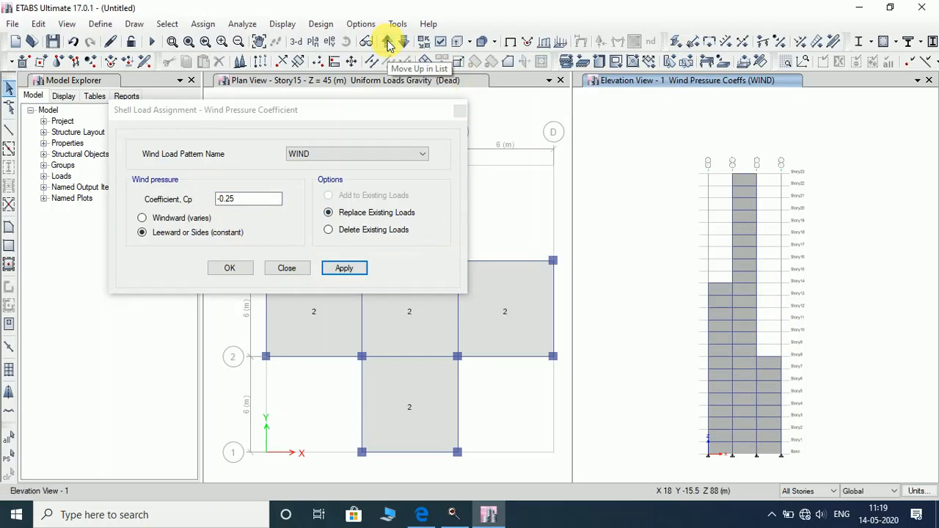
click(386, 42)
click(386, 43)
click(387, 42)
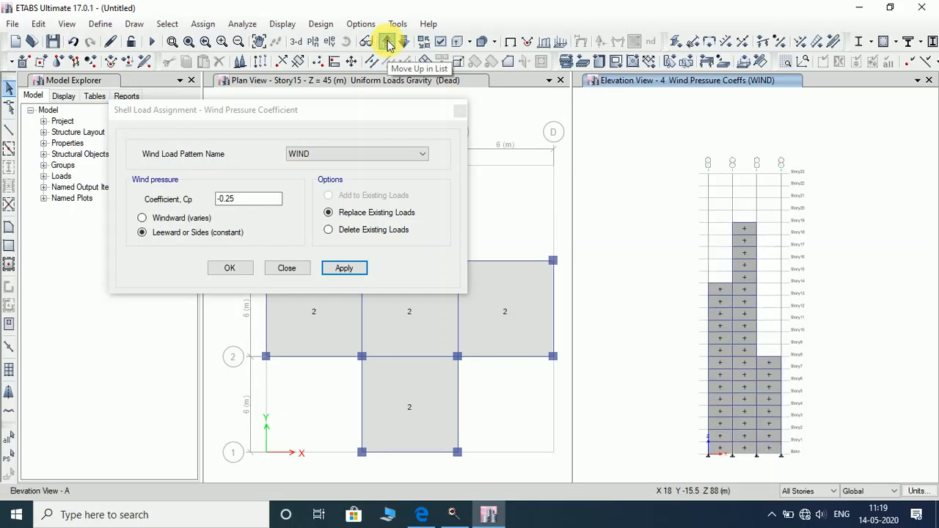
click(387, 43)
click(386, 42)
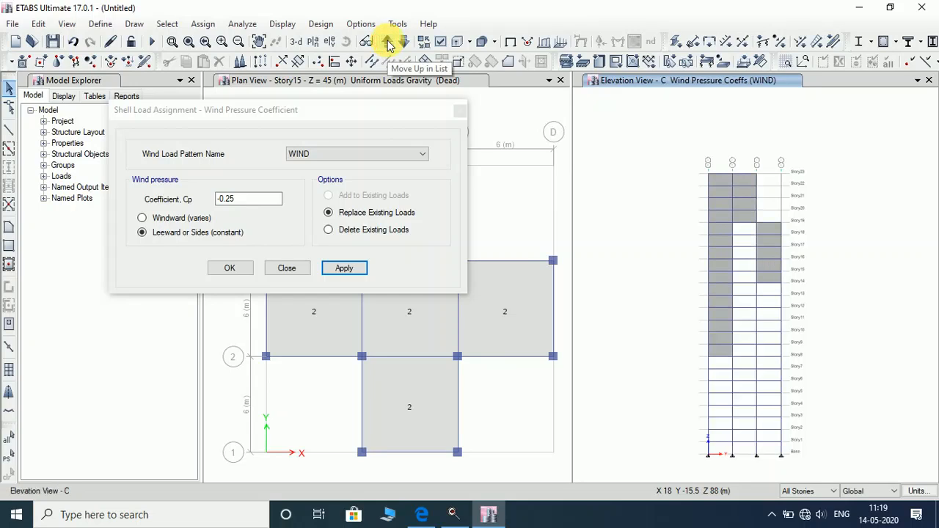
Select the upper grid C shells in three bays and apply the -0.25 leeward coefficient.
click(721, 179)
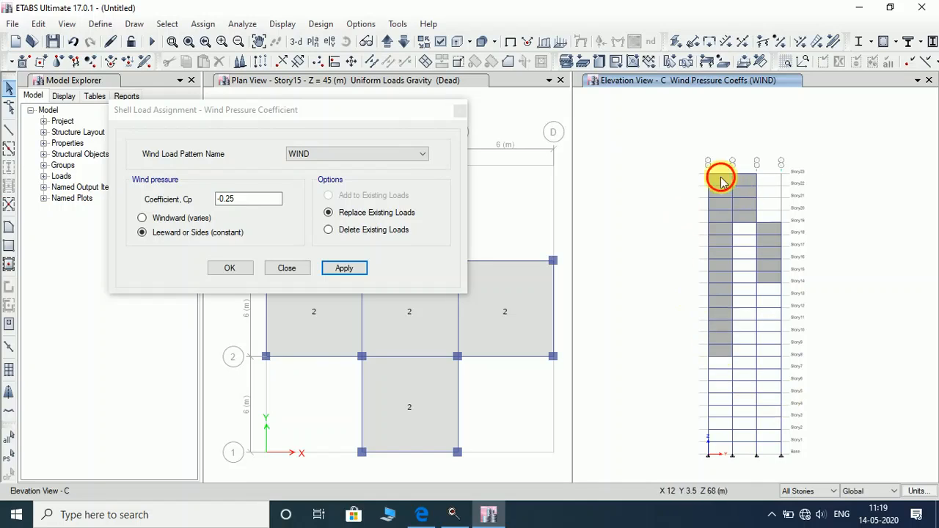
click(748, 180)
click(770, 228)
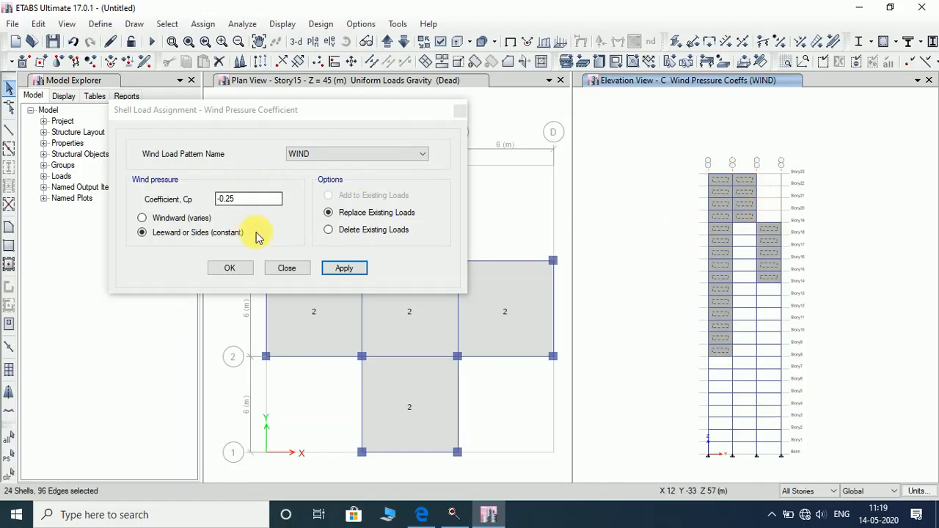
click(340, 269)
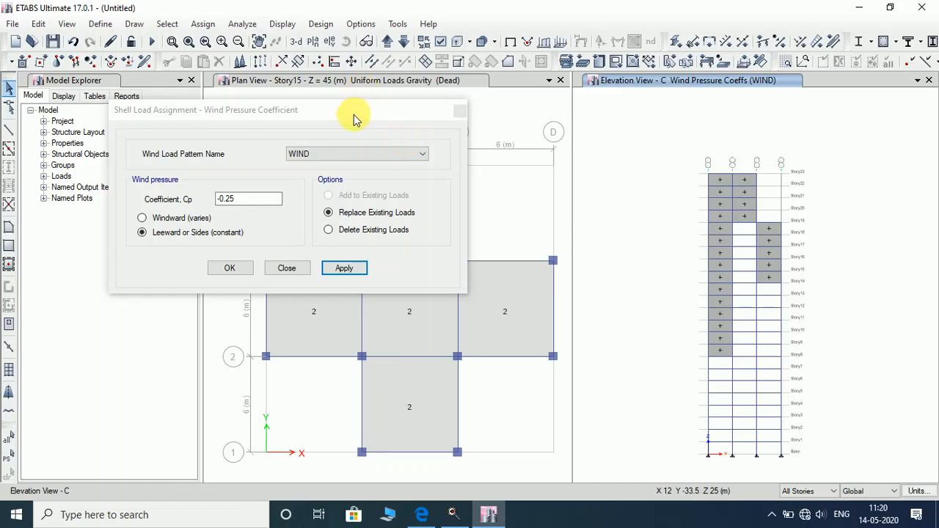
drag(355, 118, 163, 130)
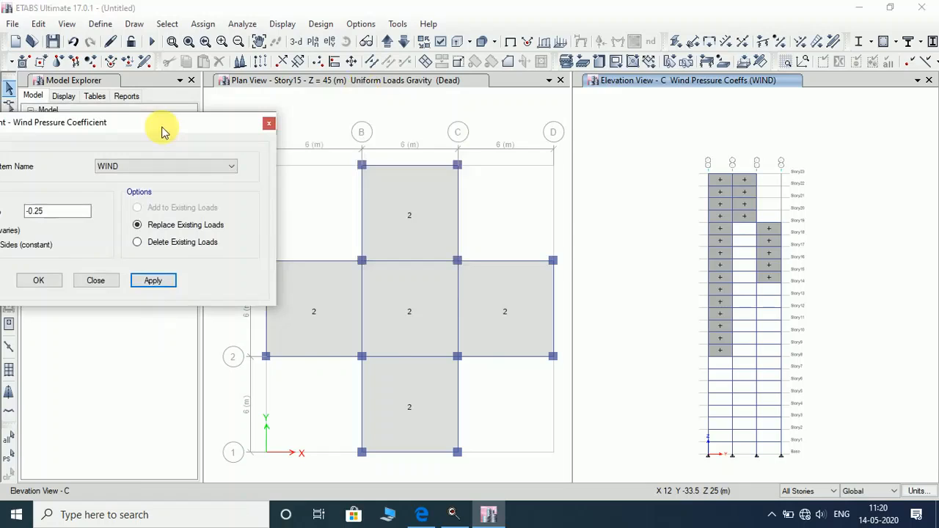
Display the elevation along grid line 1.
click(625, 87)
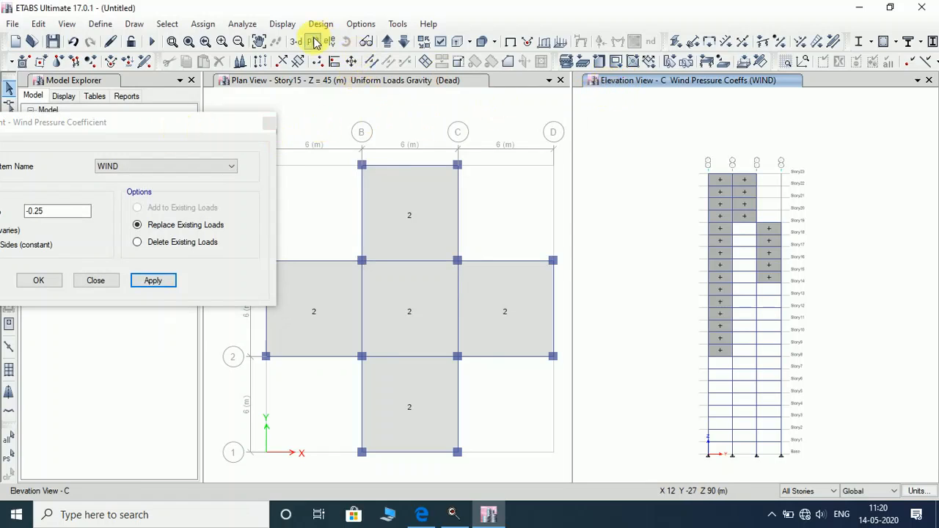
click(332, 50)
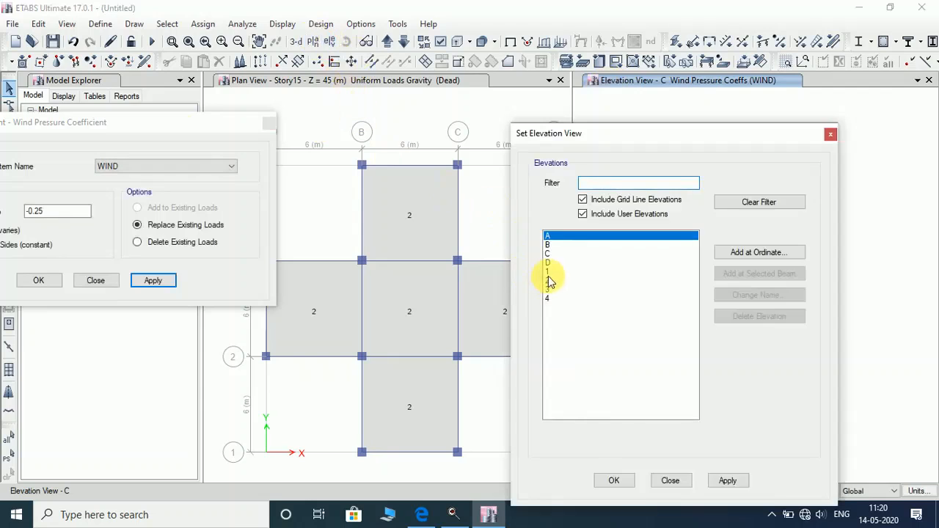
click(564, 273)
click(727, 481)
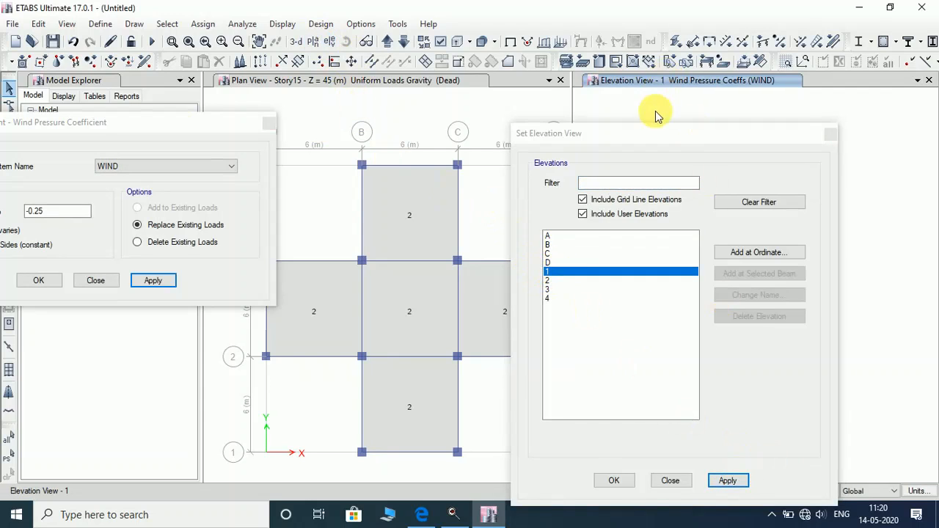
drag(641, 142, 446, 146)
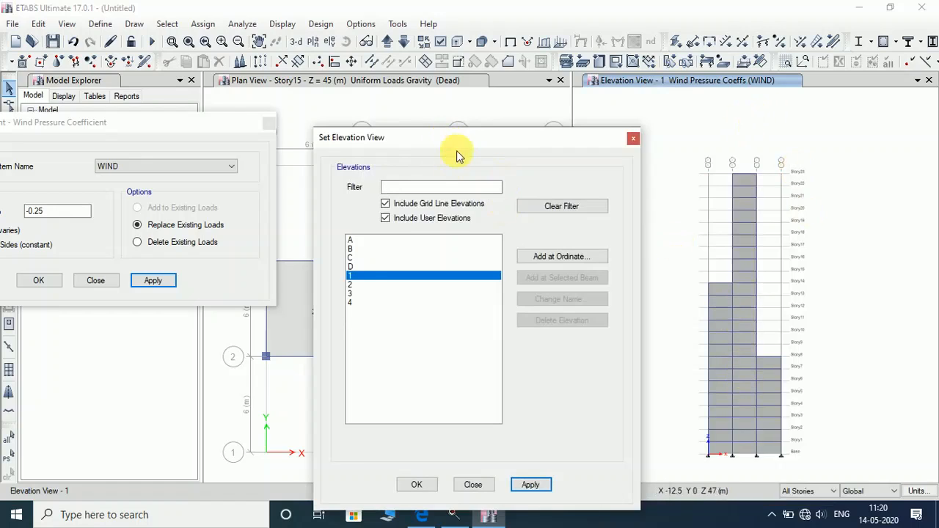
drag(449, 139, 750, 141)
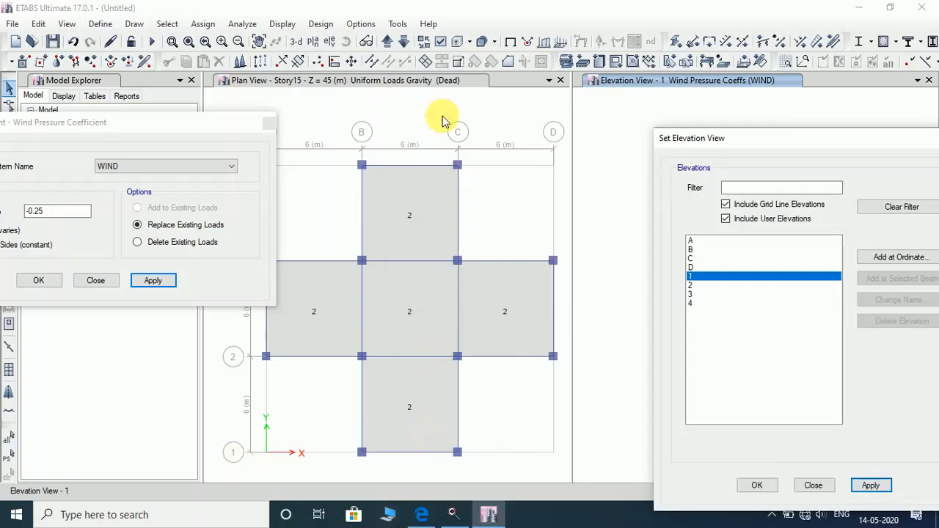
Step the plan view down from Story14 to Story8 and select the bay B-C wall shells.
click(403, 41)
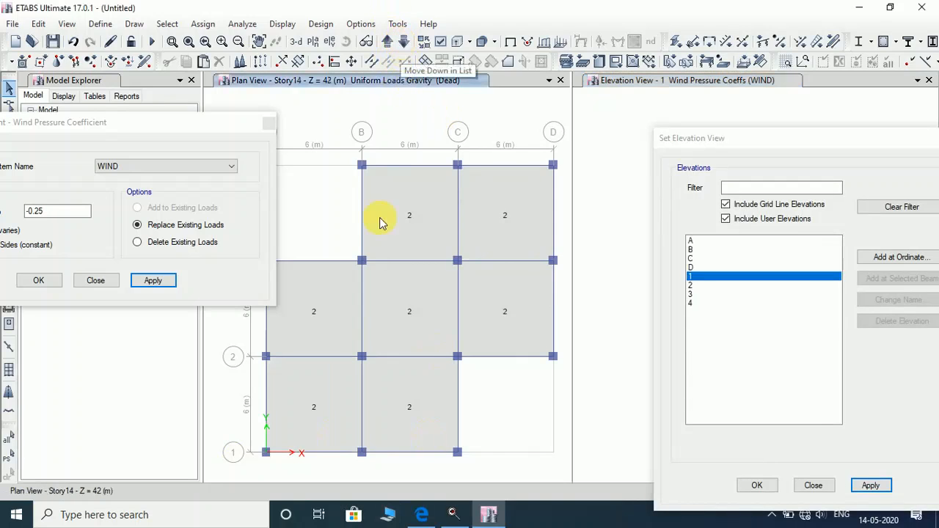
click(402, 42)
click(403, 42)
click(405, 41)
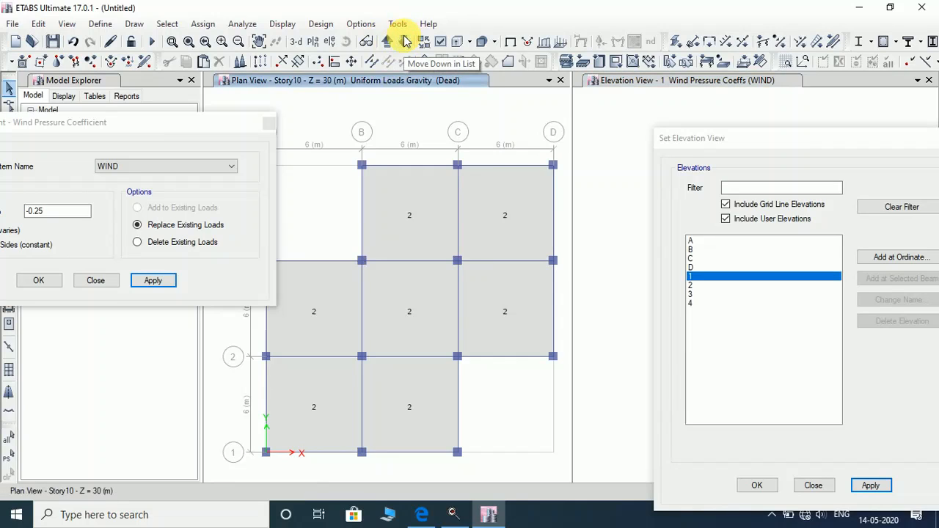
click(404, 41)
click(405, 42)
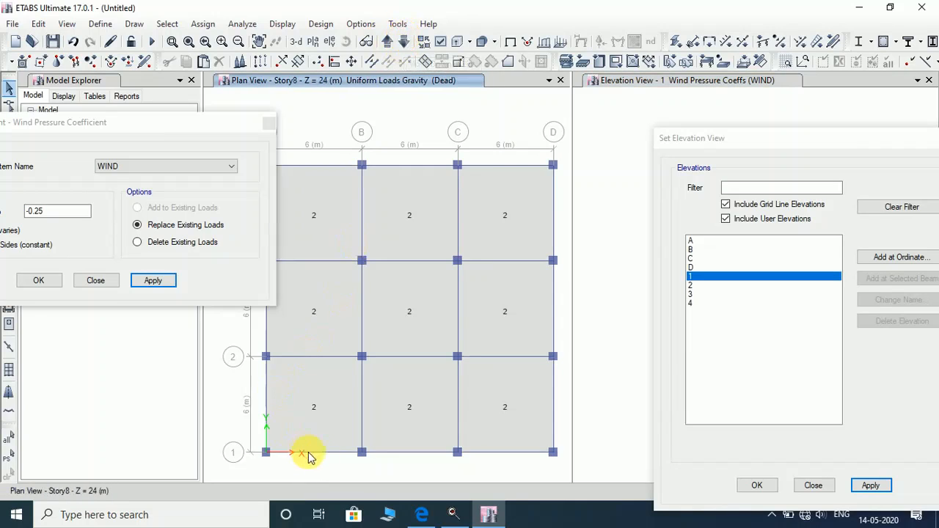
drag(727, 137, 358, 152)
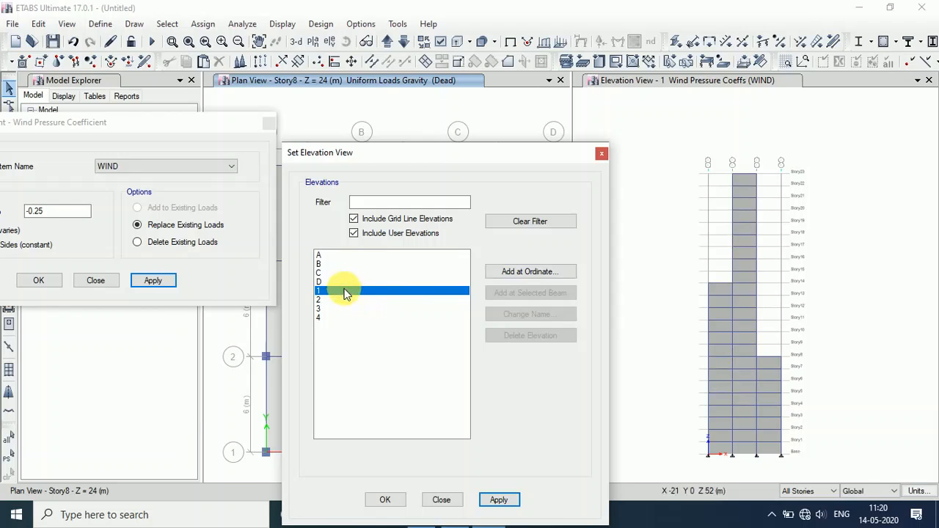
click(740, 175)
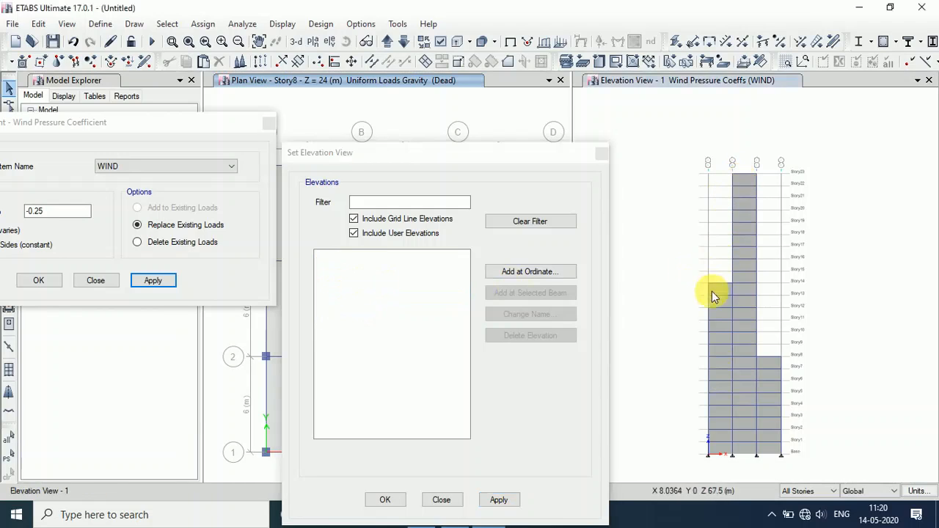
Add the bay A-B and C-D shells on grid 1 and apply a constant -0.8 side coefficient.
click(723, 289)
click(772, 364)
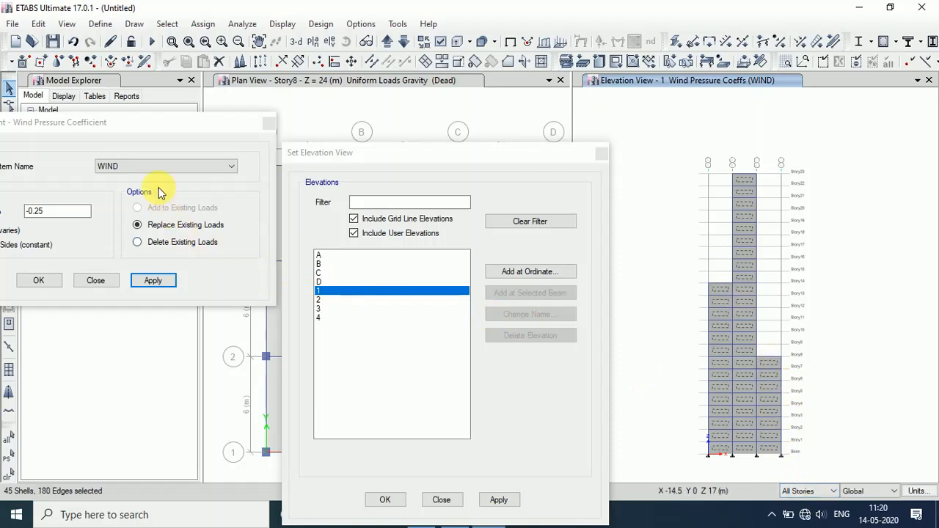
drag(125, 131, 430, 114)
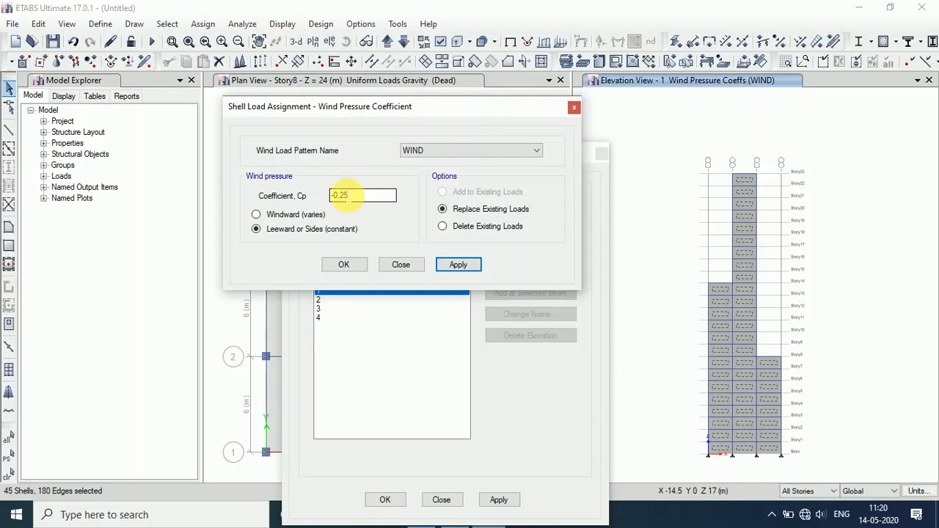
drag(368, 195, 306, 200)
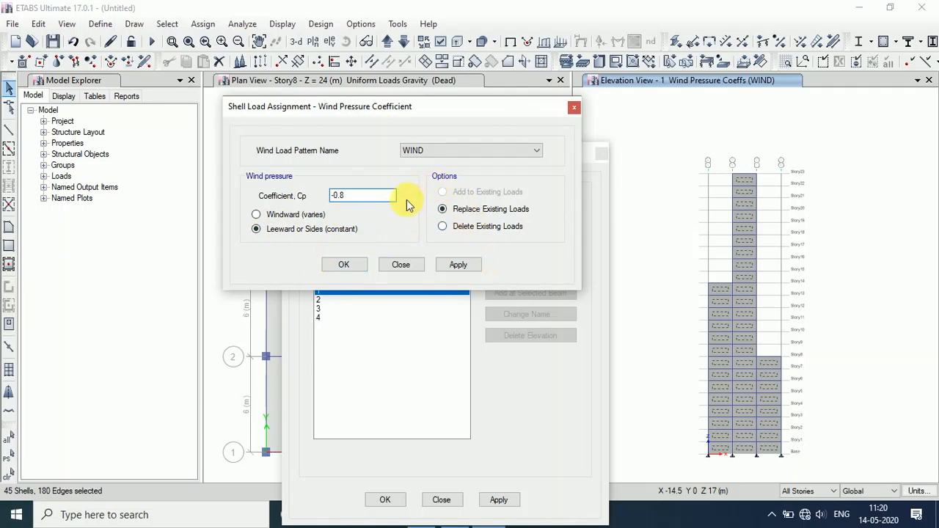
click(468, 265)
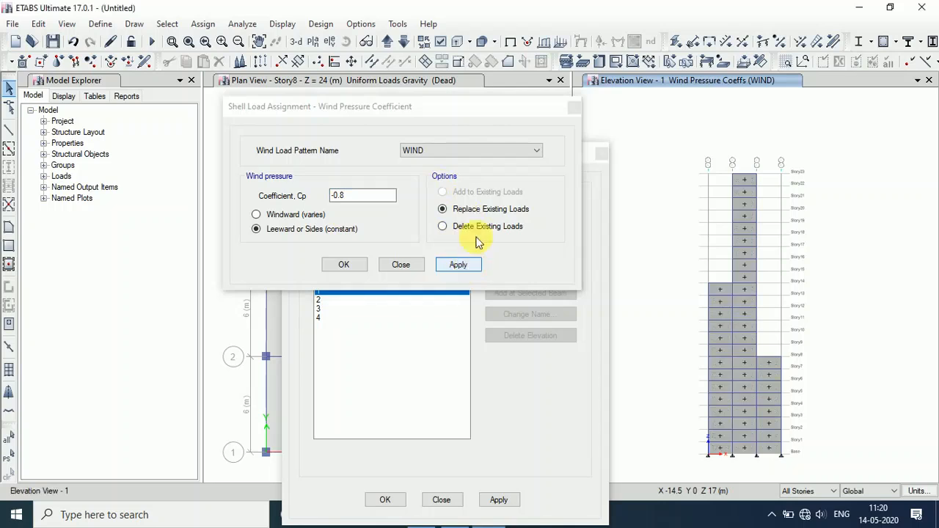
drag(392, 106, 82, 115)
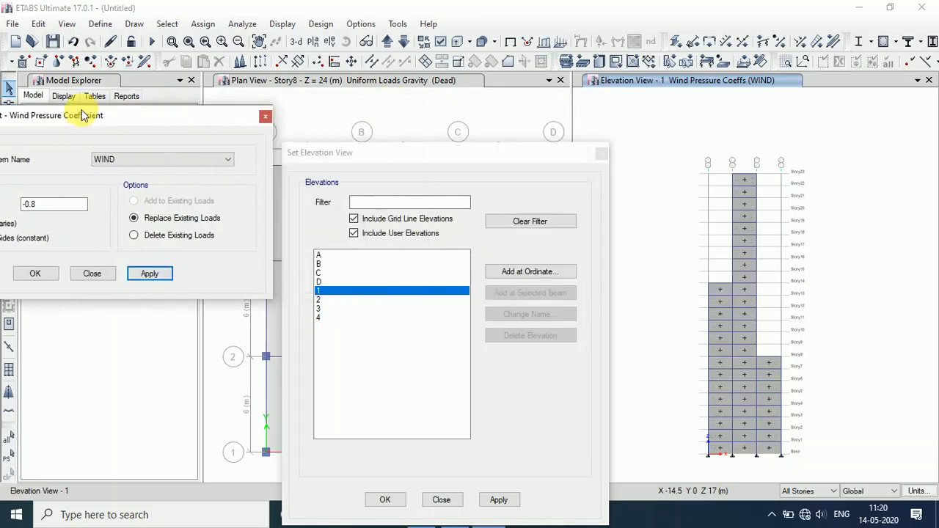
Show elevation 2 and apply the -0.8 coefficient to its five exposed left-bay shells.
click(323, 300)
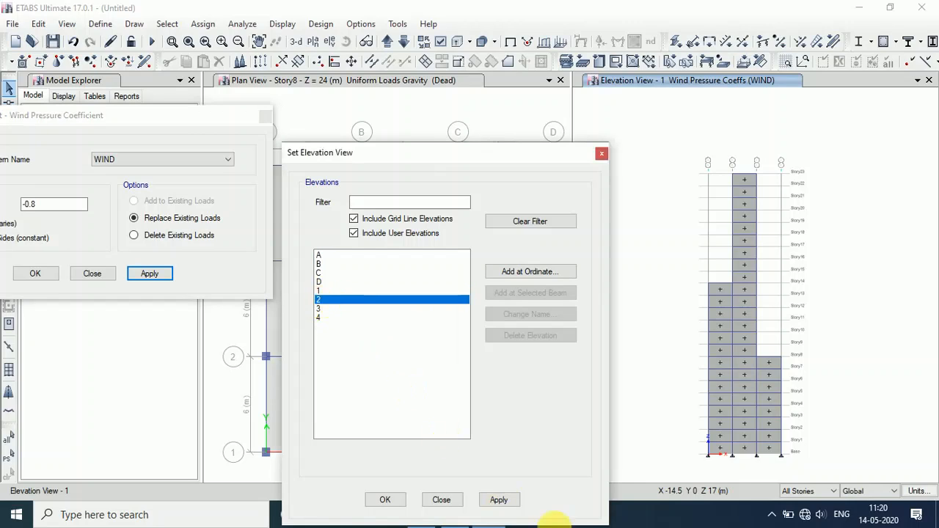
click(506, 499)
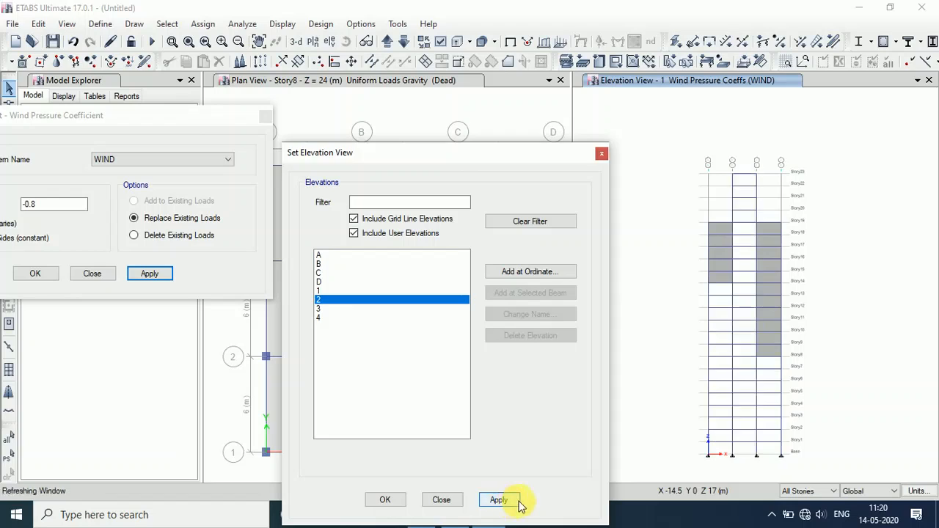
click(715, 233)
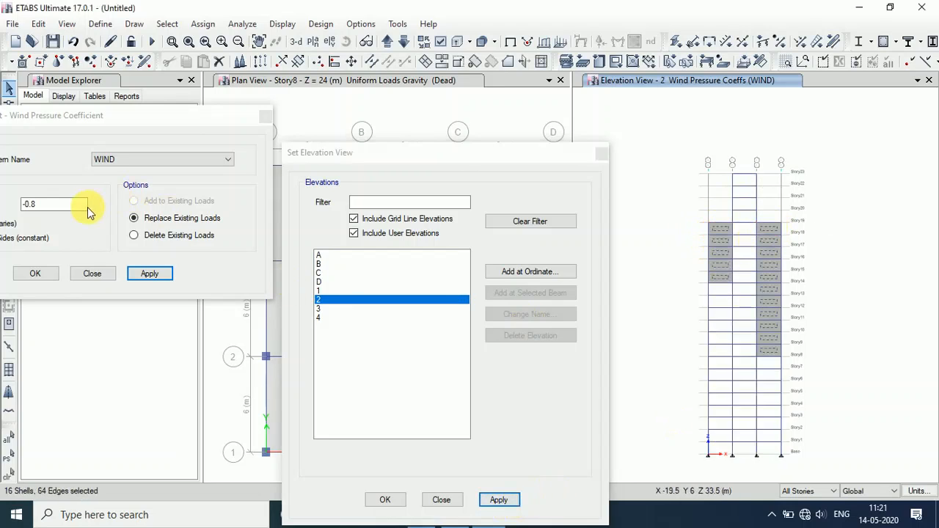
click(154, 275)
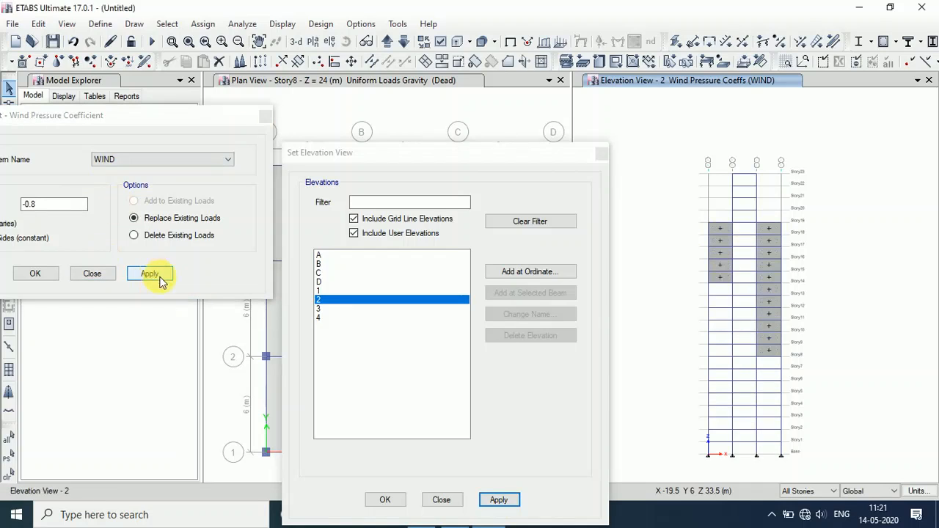
Show elevation 3 and apply -0.8 to its left and right bay wall shells.
click(342, 309)
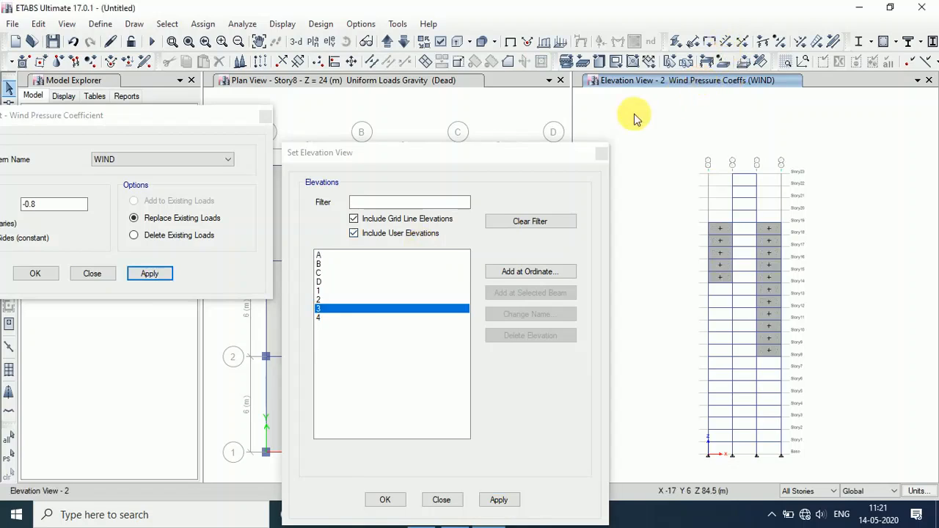
click(500, 499)
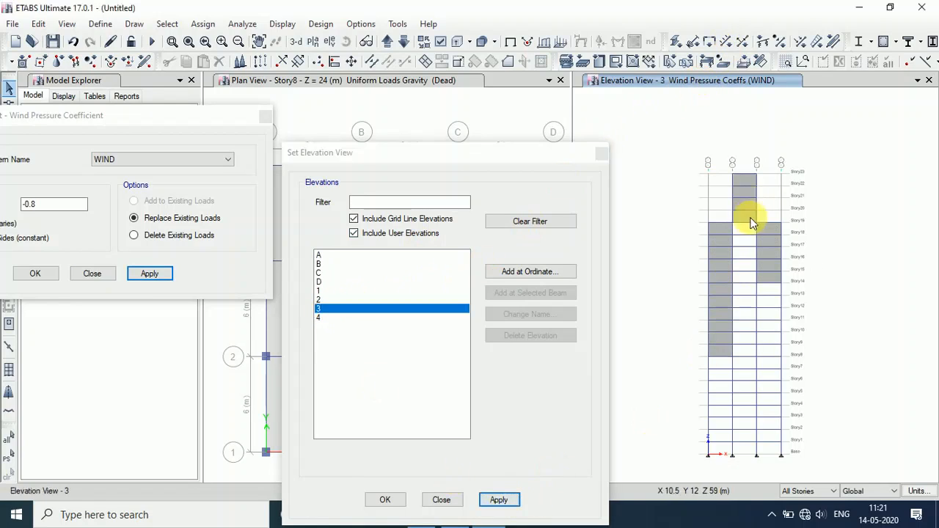
click(715, 225)
click(719, 224)
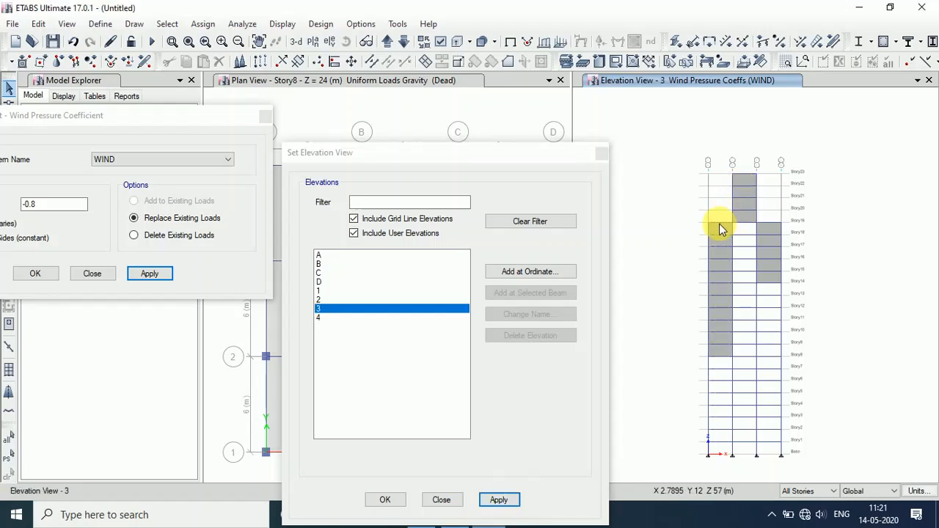
click(717, 234)
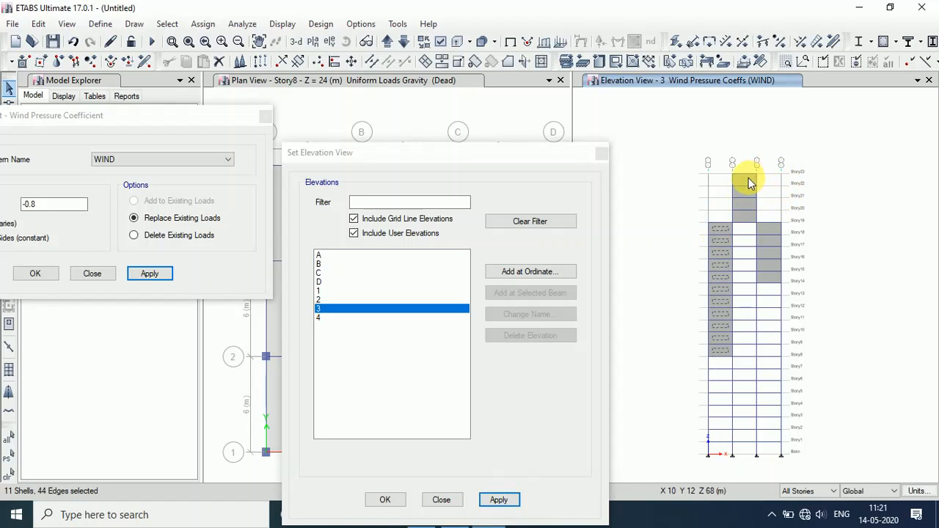
click(769, 228)
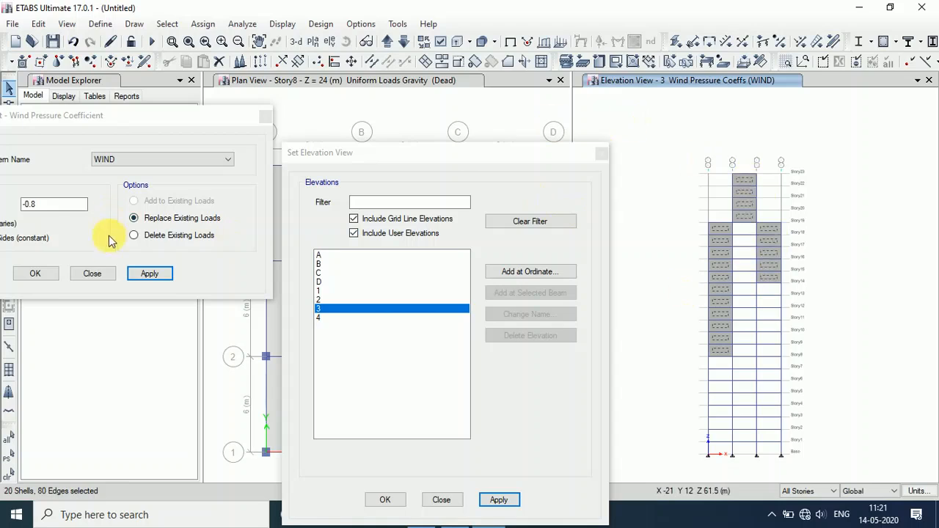
click(150, 273)
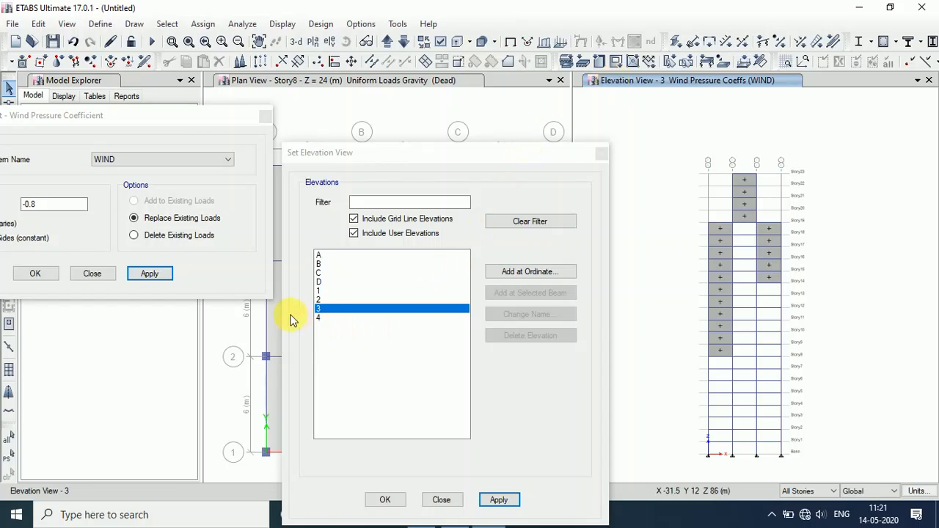
Apply -0.8 to all three columns of elevation 4 shells and close both dialogs.
click(320, 317)
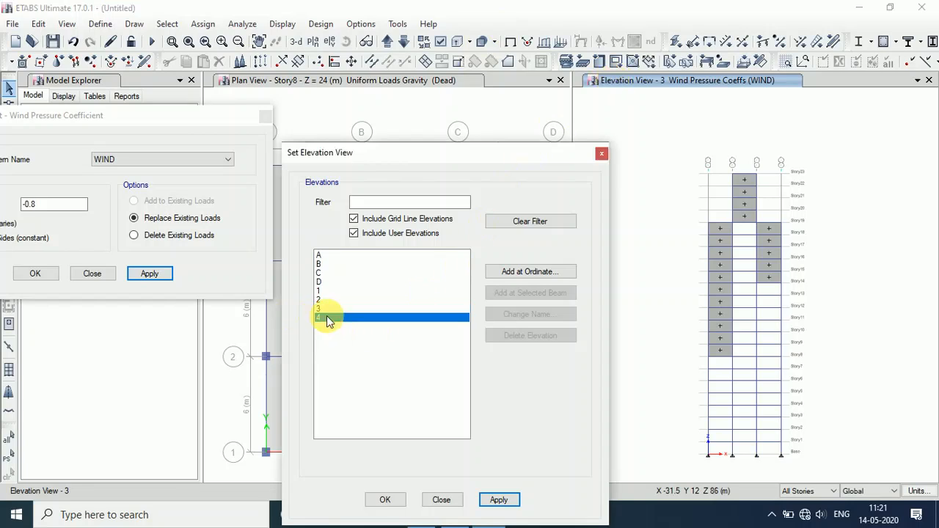
click(500, 501)
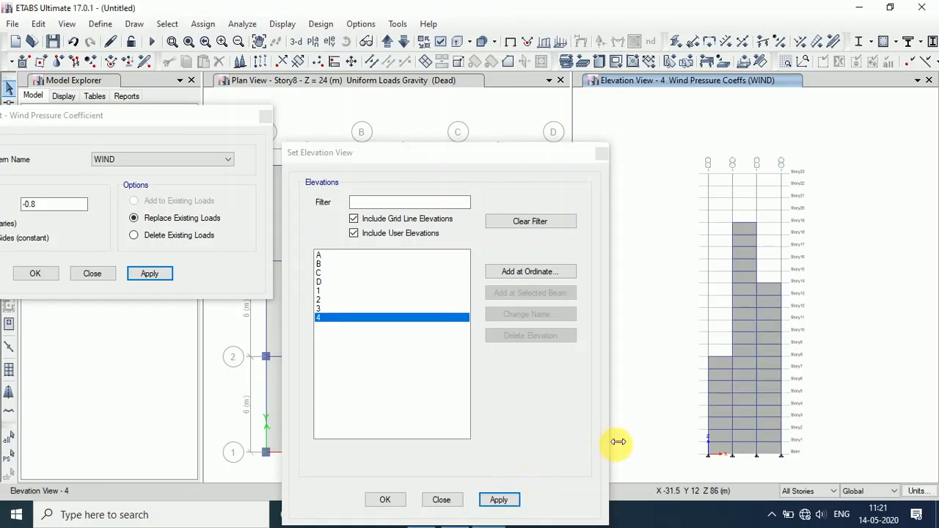
click(717, 364)
click(740, 228)
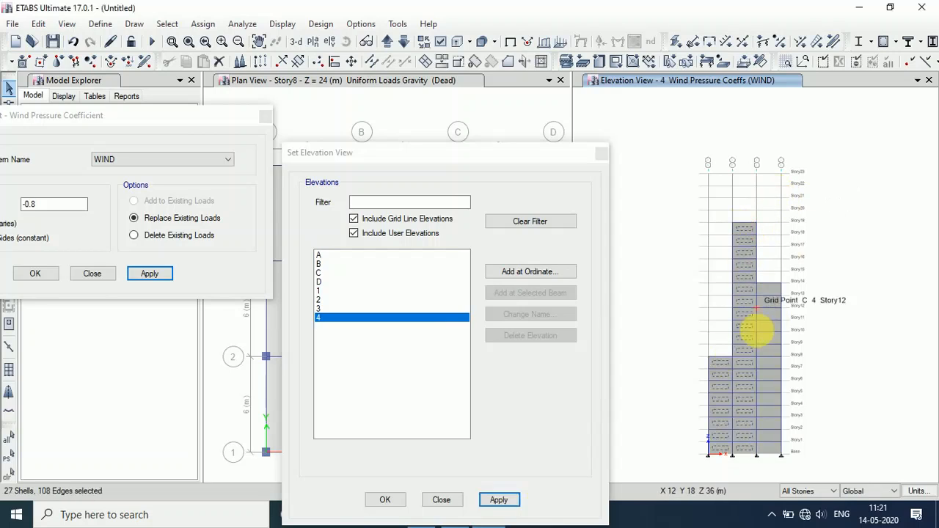
click(772, 292)
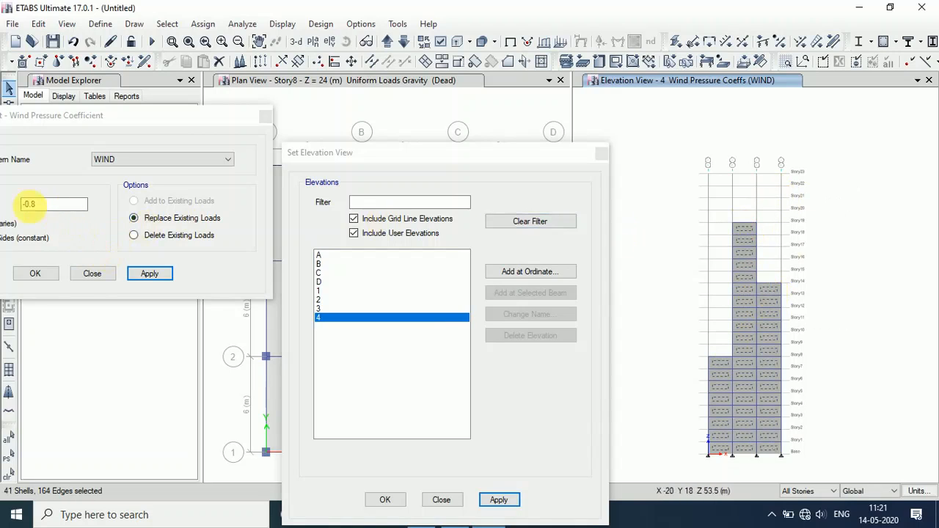
click(152, 277)
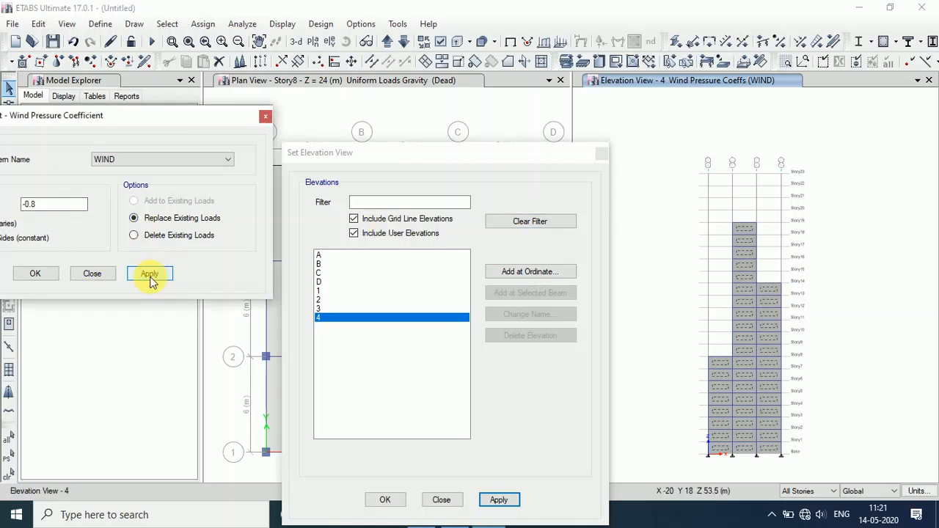
click(34, 274)
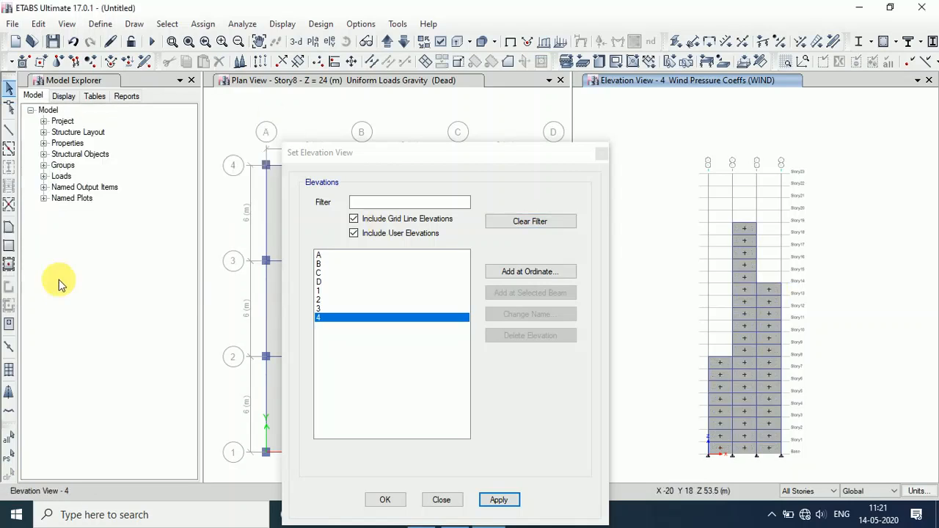
click(386, 499)
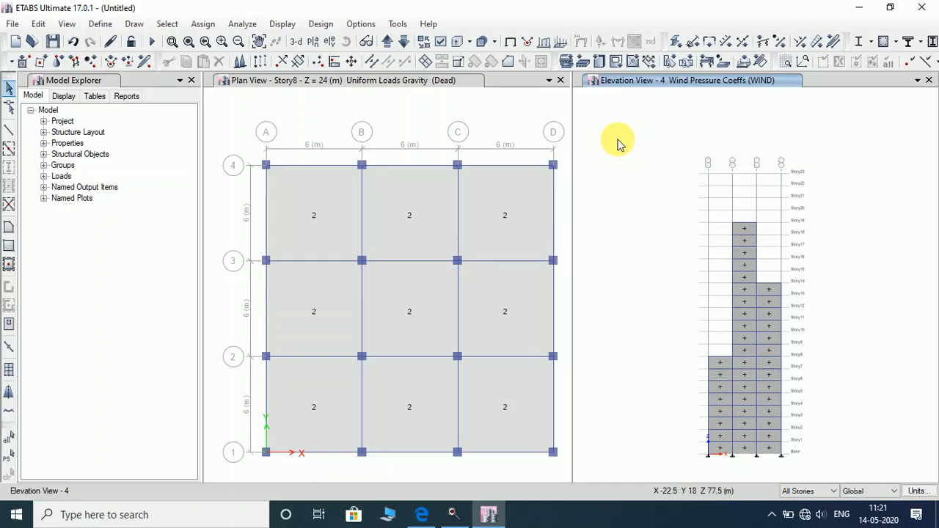
click(347, 82)
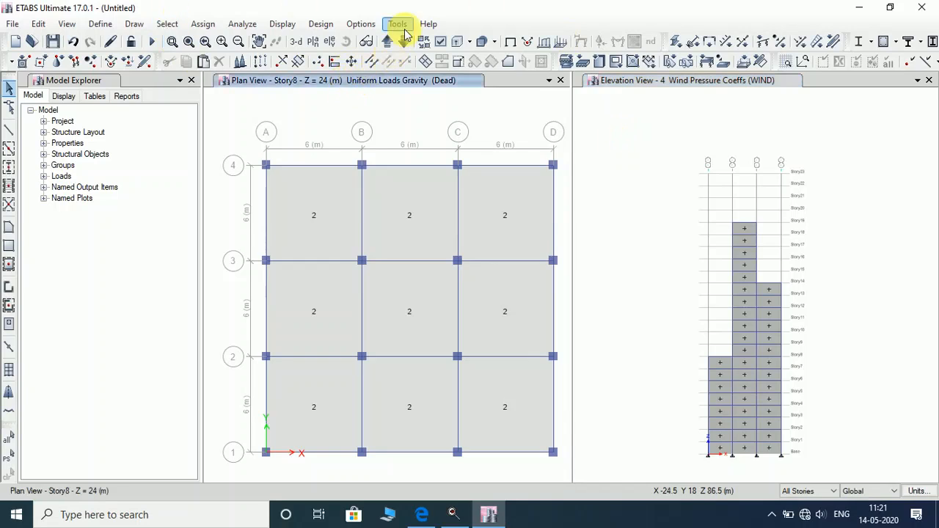
Step the plan view down through Story3 to the Base level.
click(404, 45)
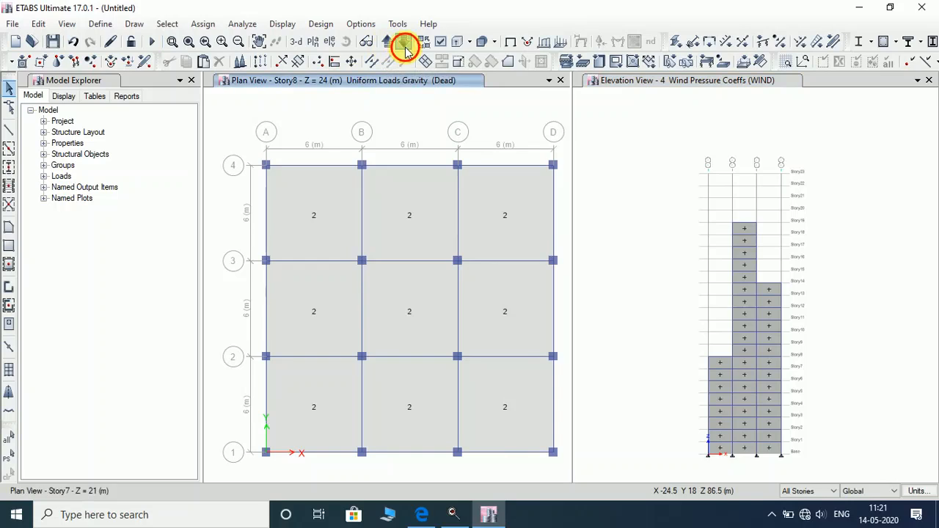
click(405, 47)
click(405, 50)
click(407, 51)
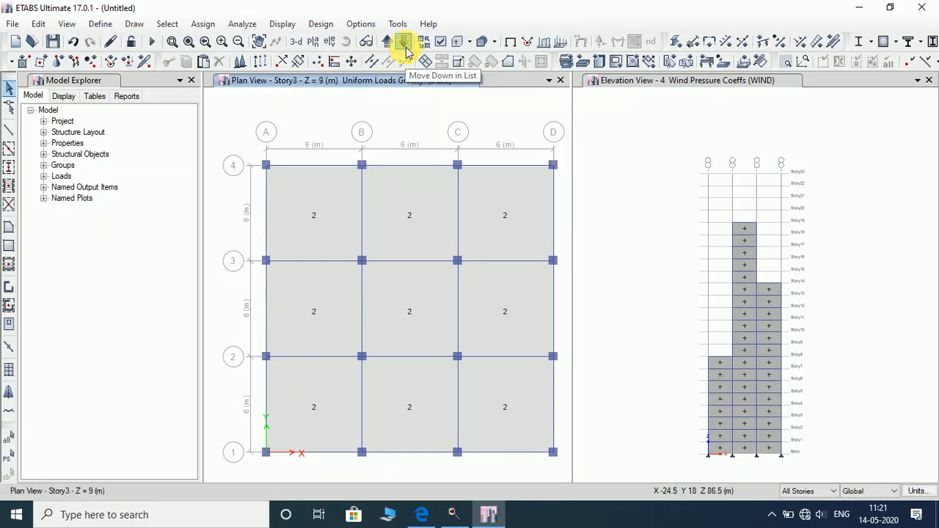
click(405, 48)
click(404, 49)
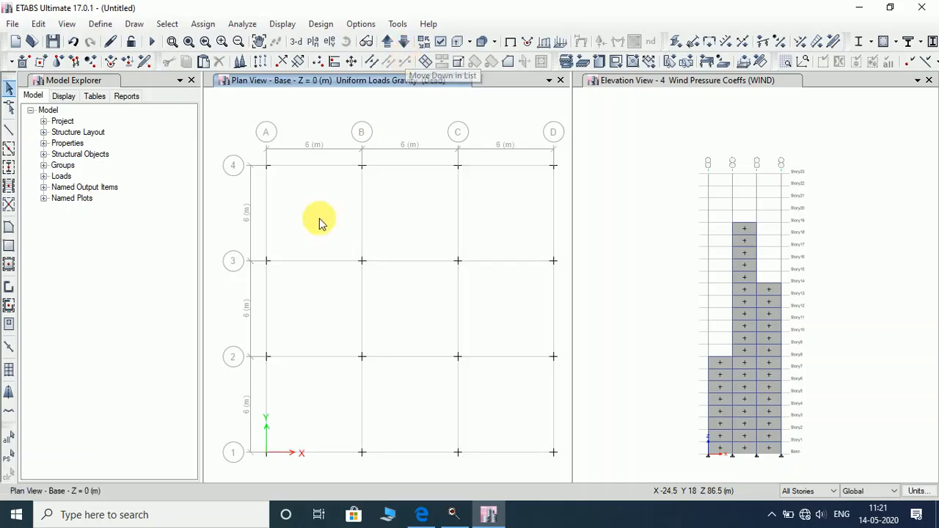
Limit selection to One Story and window-select the 16 Base joints.
drag(250, 160, 565, 469)
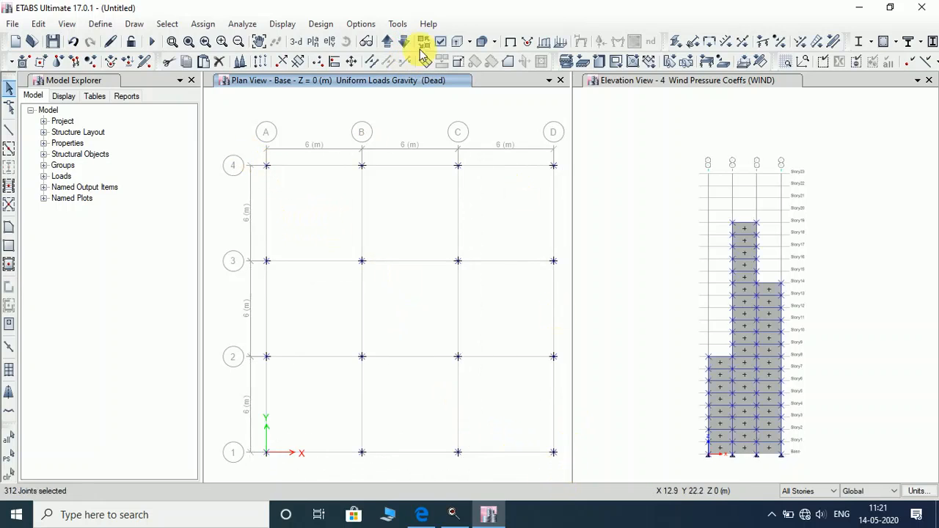
click(818, 492)
click(800, 507)
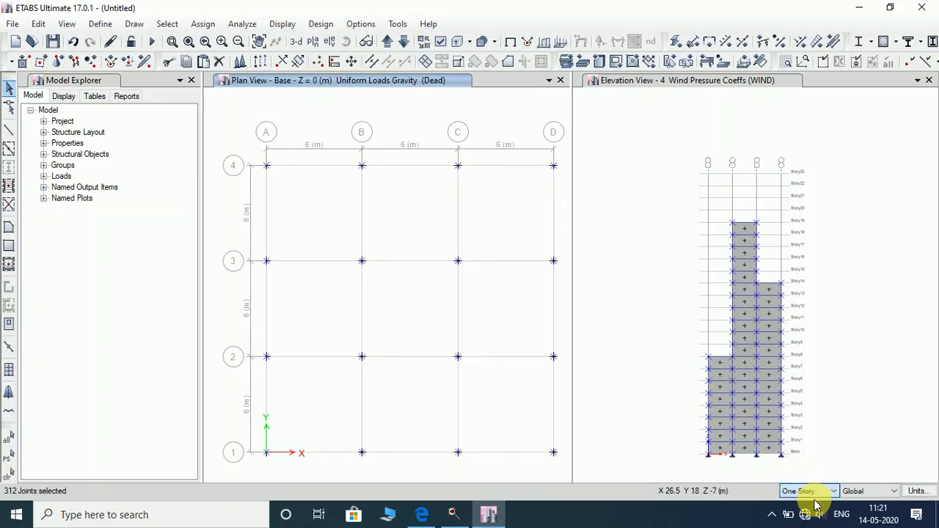
click(610, 383)
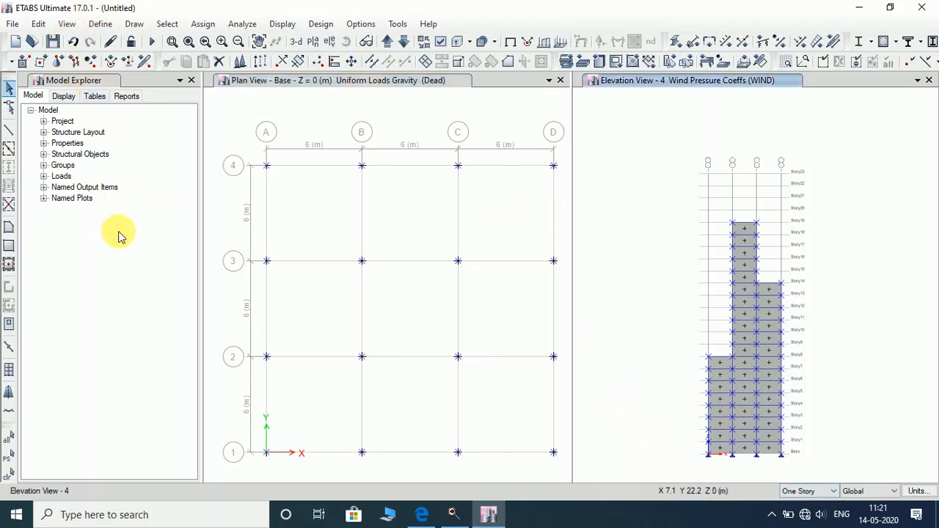
click(9, 91)
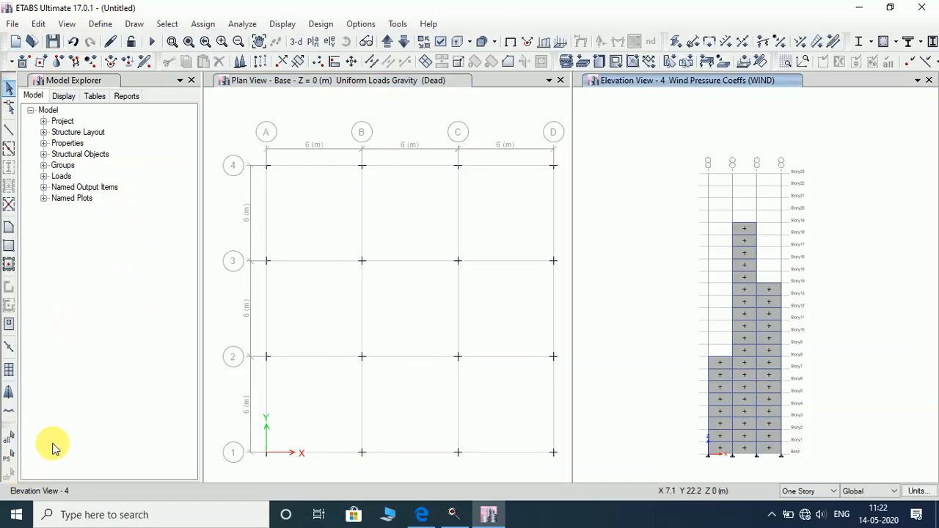
drag(257, 156, 543, 473)
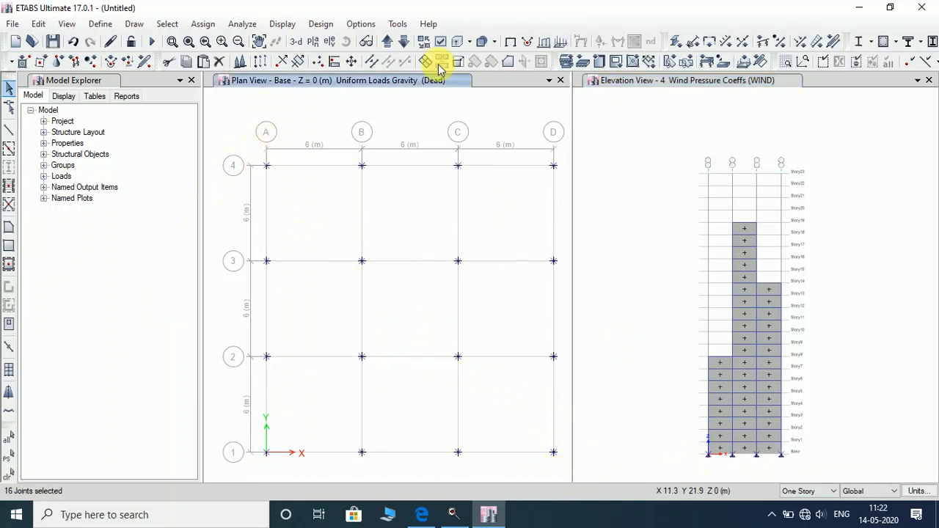
click(210, 24)
Give the 16 Base joints fixed restraints on UX, UY, UZ, RX, RY and RZ.
mouse_move(223, 42)
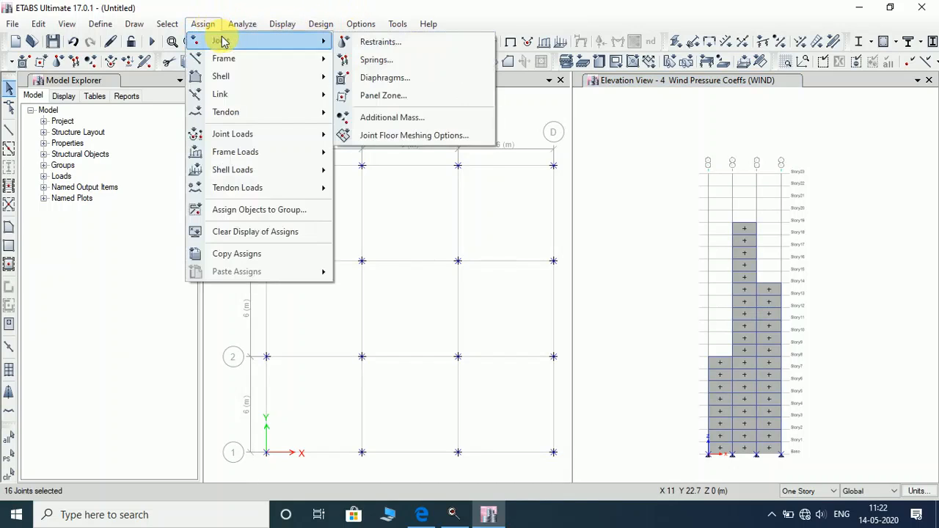
click(355, 42)
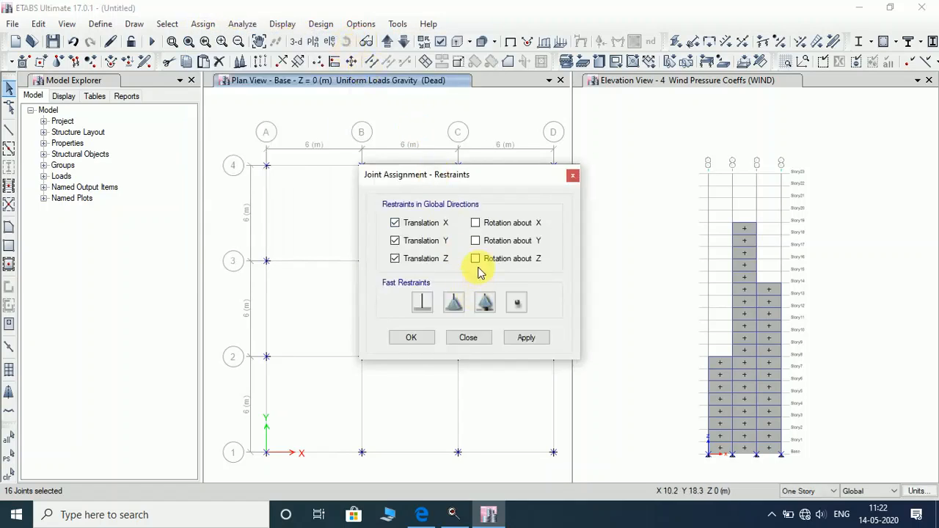
click(422, 303)
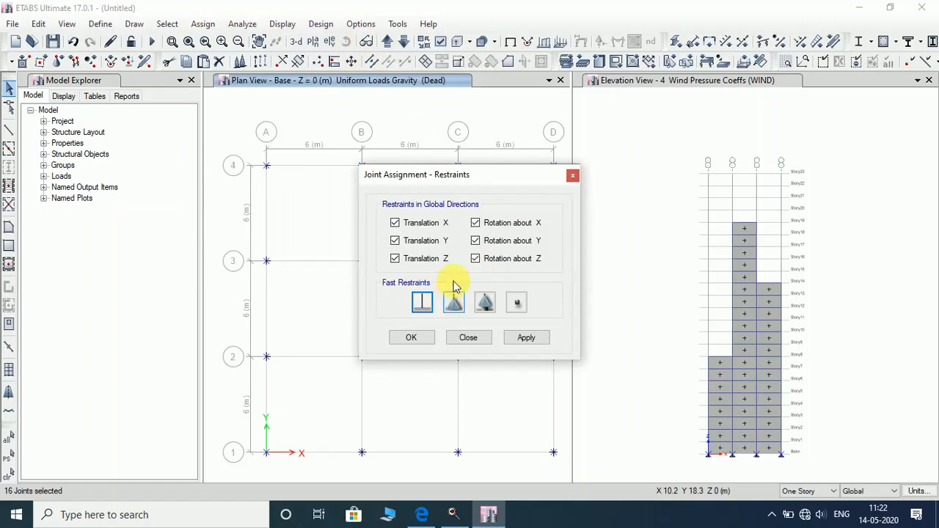
click(527, 341)
click(411, 338)
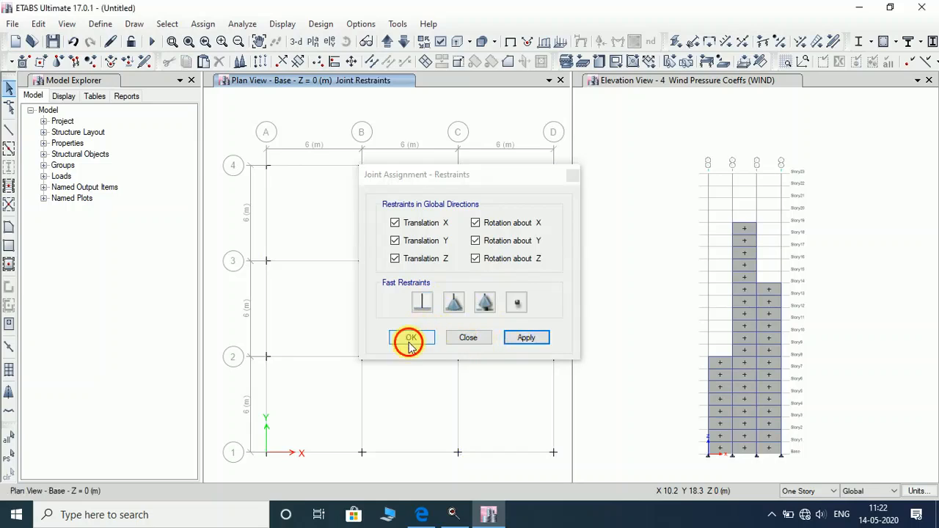
click(638, 81)
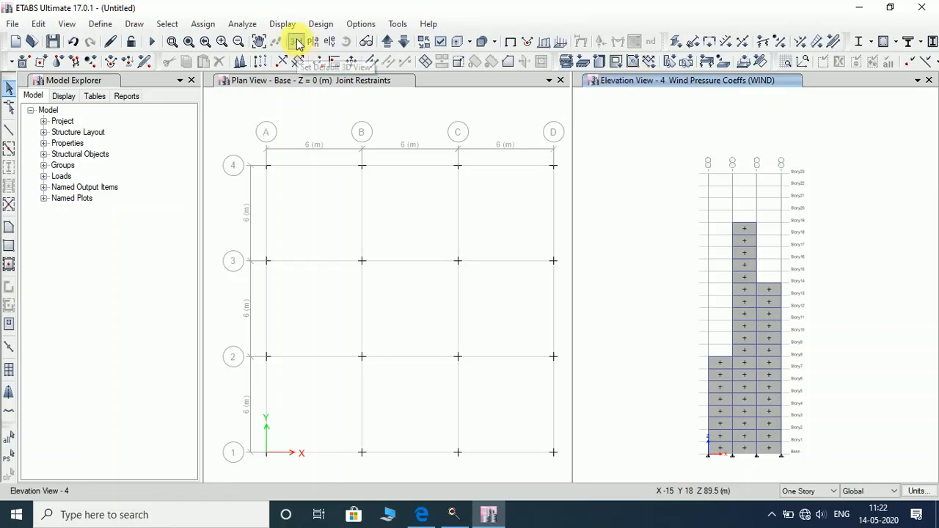
Switch the right window from the grid A elevation to the default 3-D view of the stepped tower.
click(329, 41)
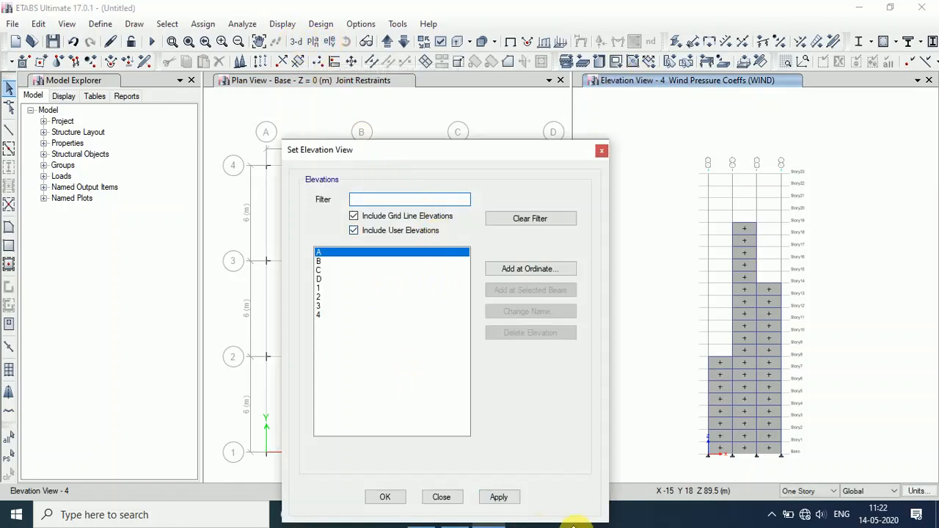
click(499, 497)
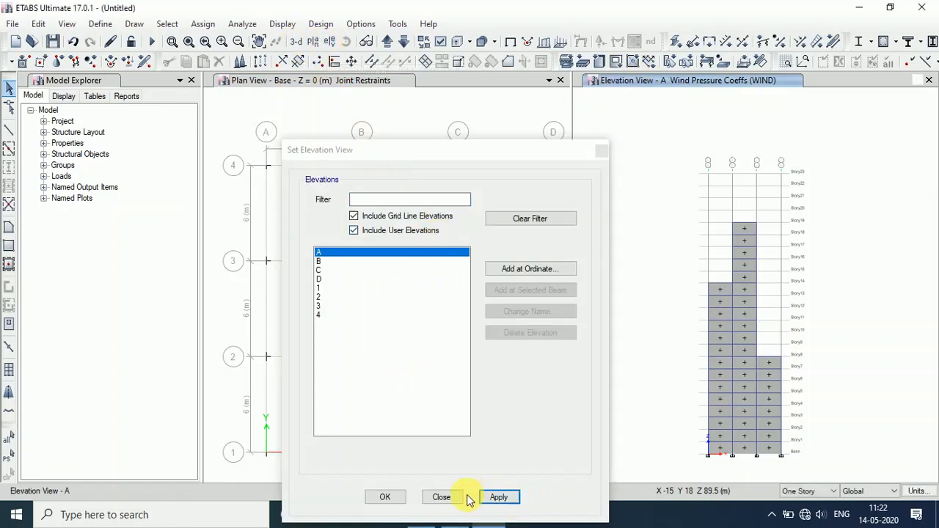
click(389, 497)
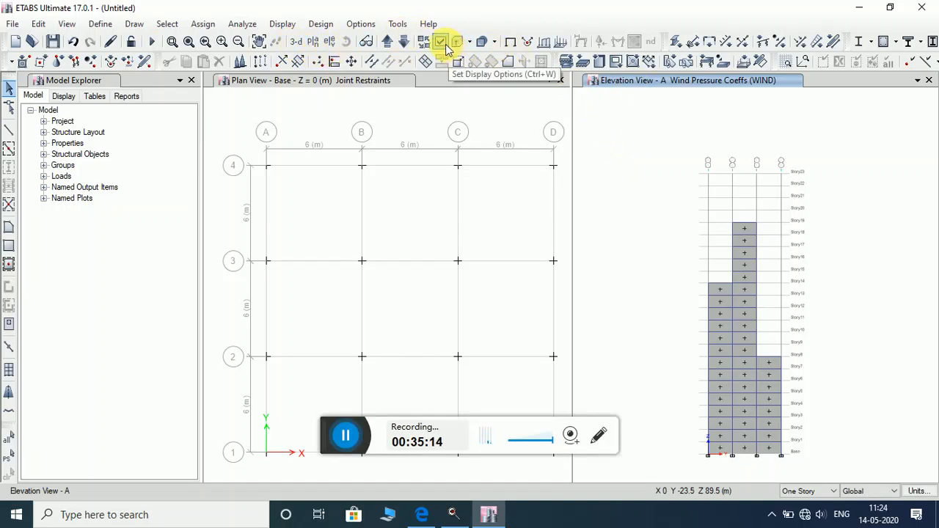
click(297, 41)
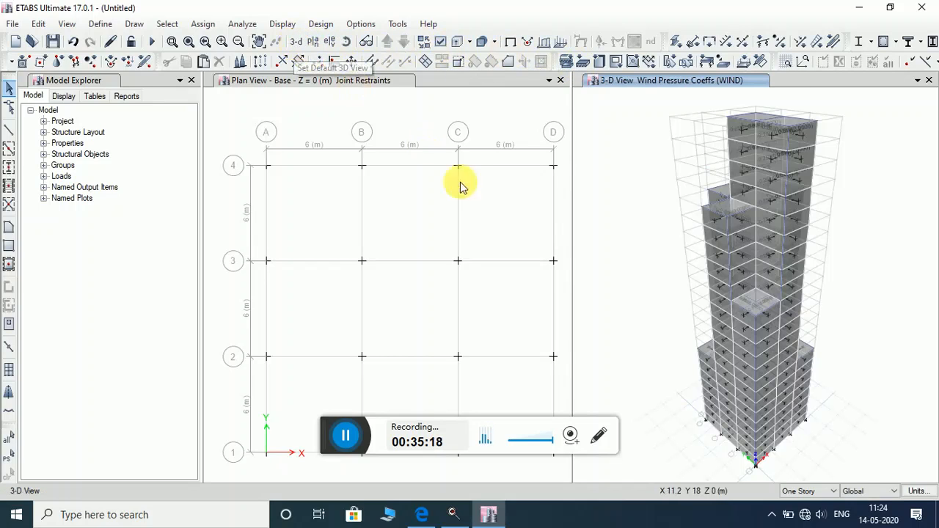
Change the left plan window from the Base level to the Story1 plan.
click(341, 82)
click(313, 42)
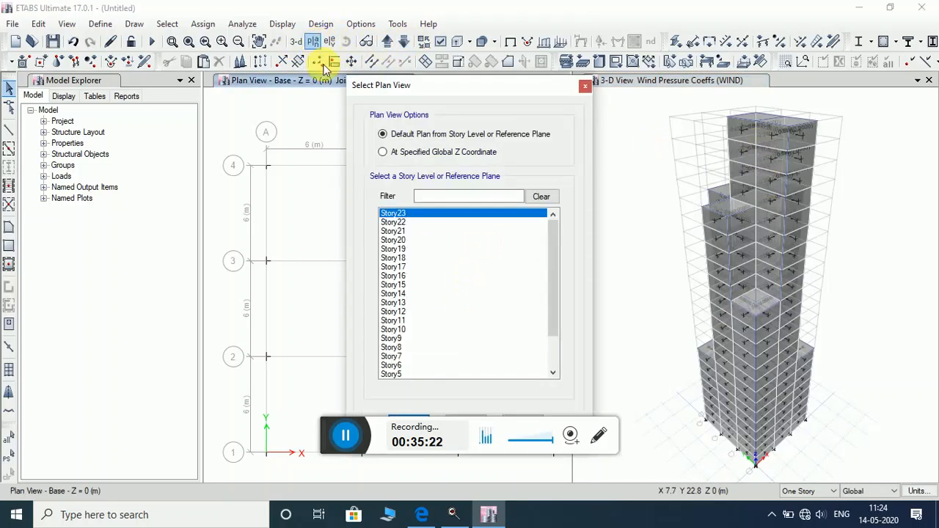
scroll(449, 310, down, 2)
click(415, 364)
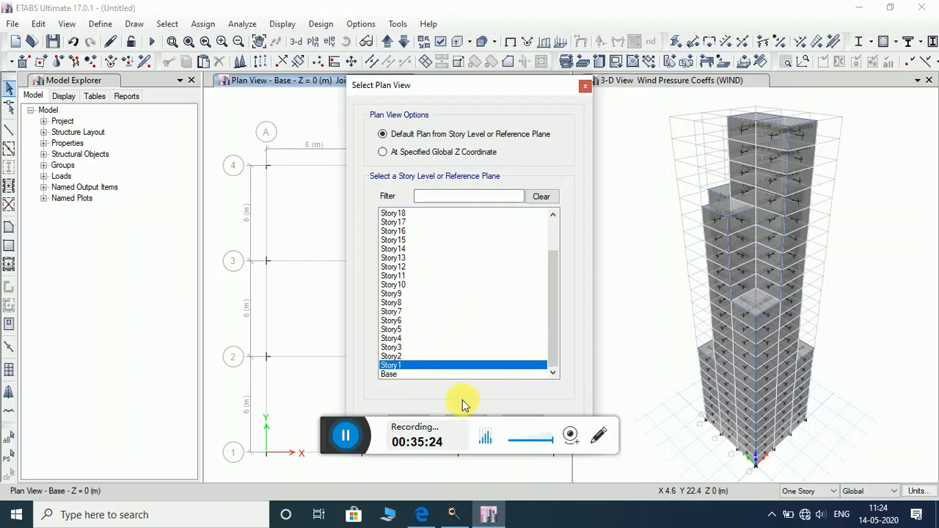
drag(444, 87, 335, 28)
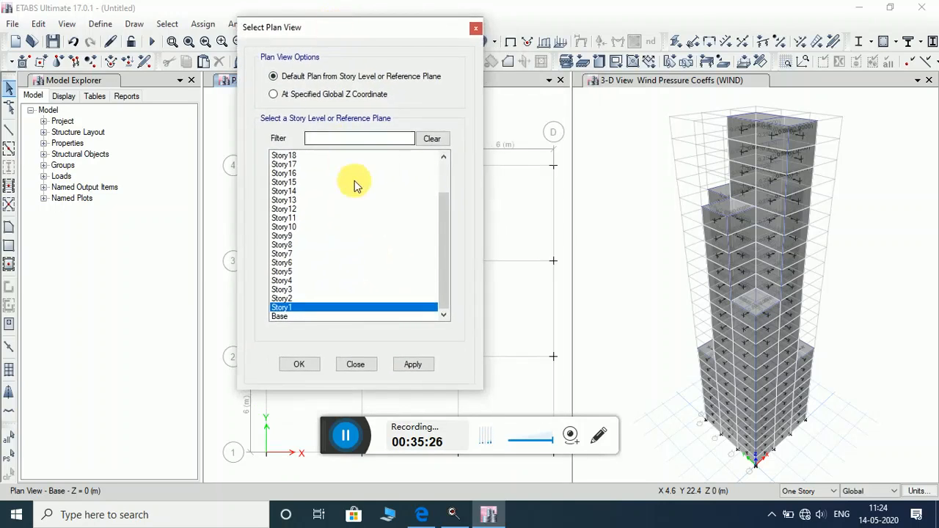
click(413, 364)
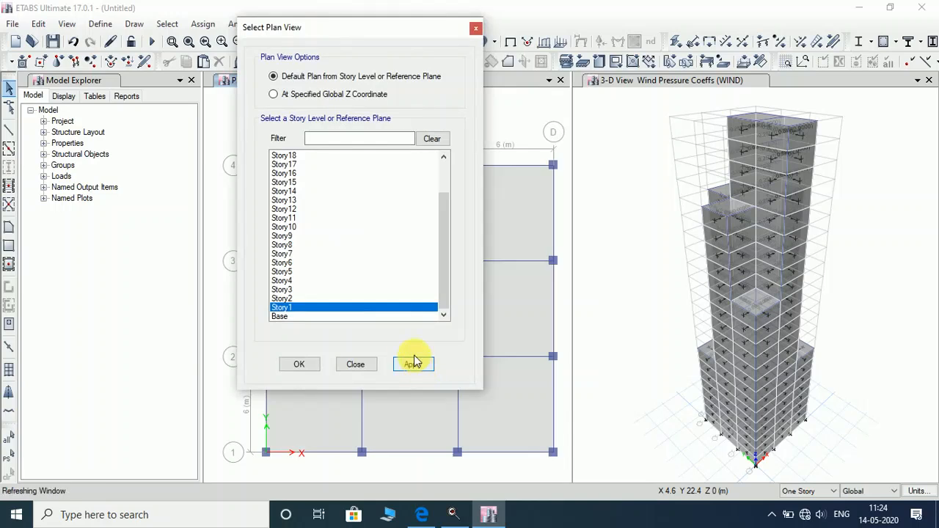
click(476, 29)
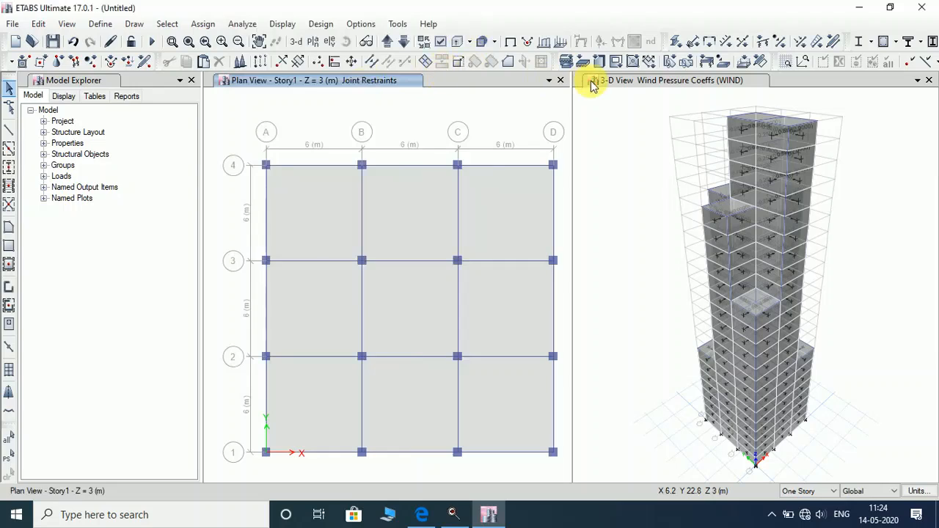
Check the Story5 plan's wind coefficients in the right window, then restore the 3-D tower view.
click(614, 83)
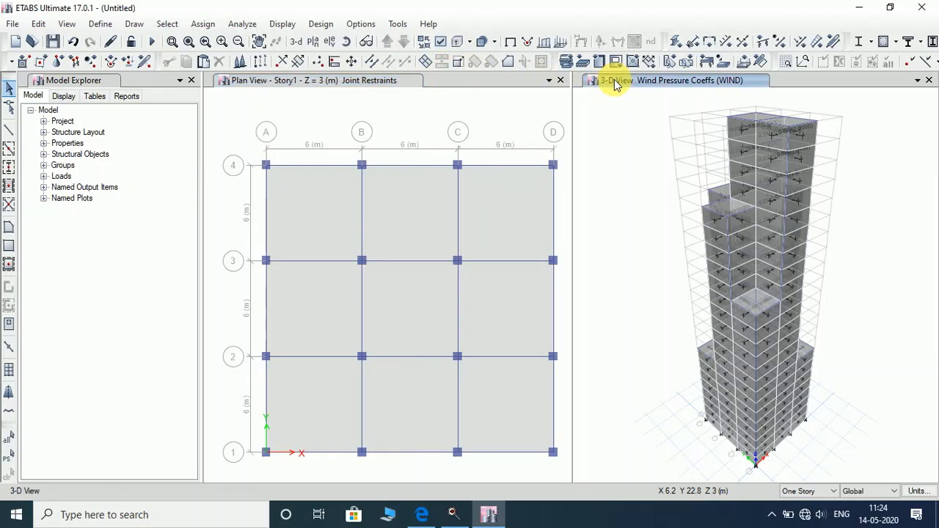
click(320, 47)
click(287, 316)
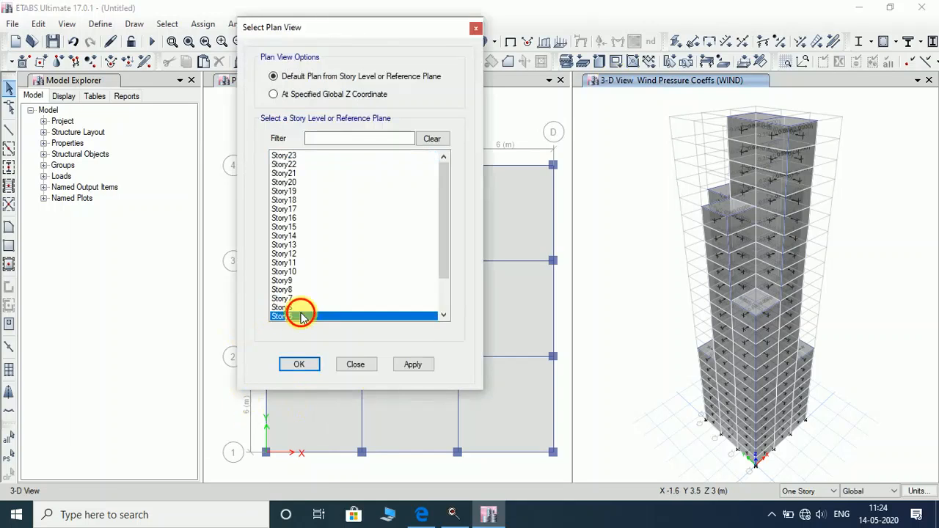
click(414, 364)
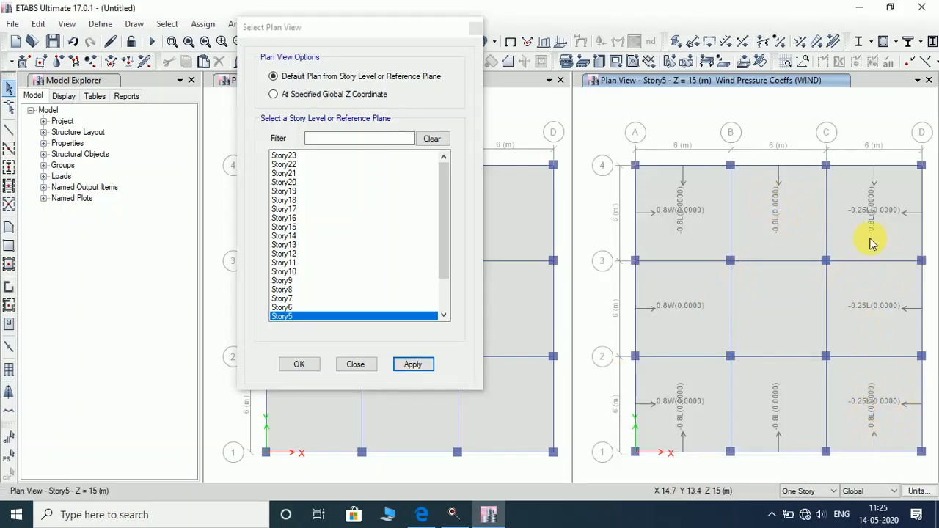
click(475, 27)
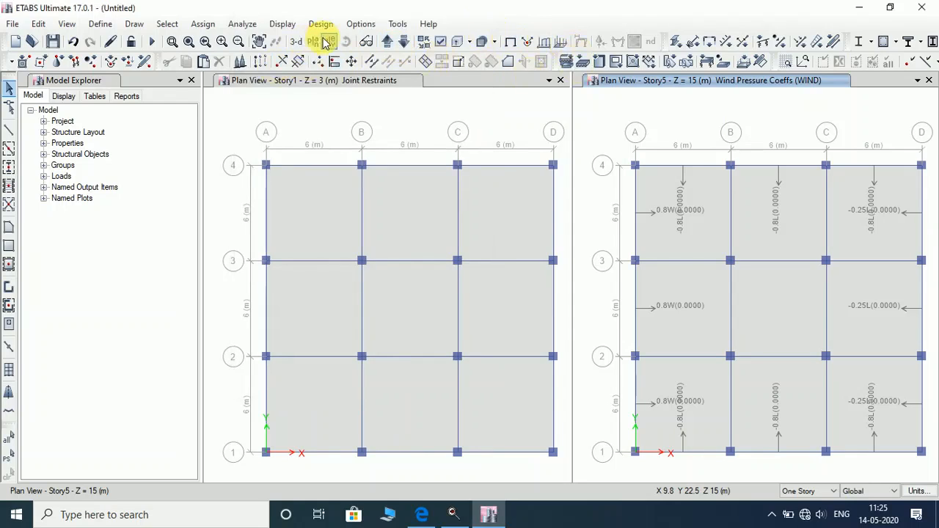
click(296, 42)
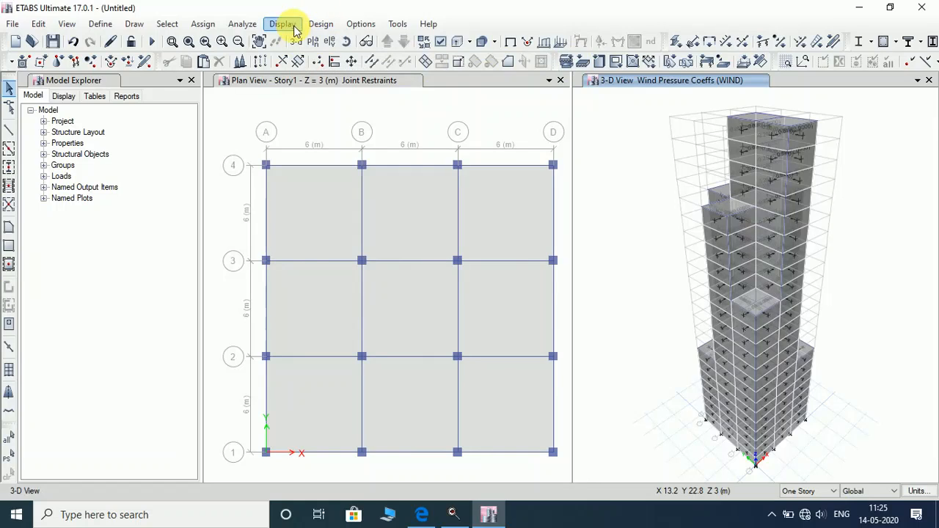
Turn on extruded frame display in the view display options and apply it.
click(441, 42)
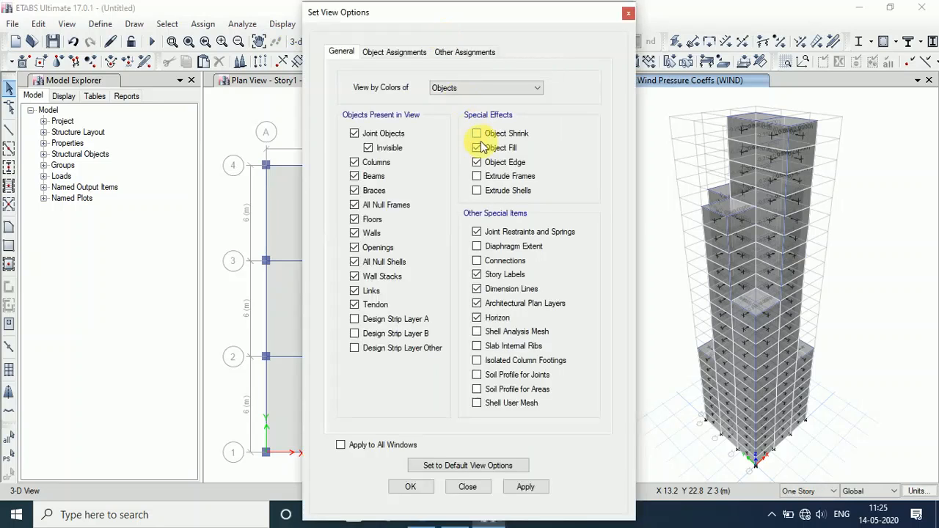
click(477, 177)
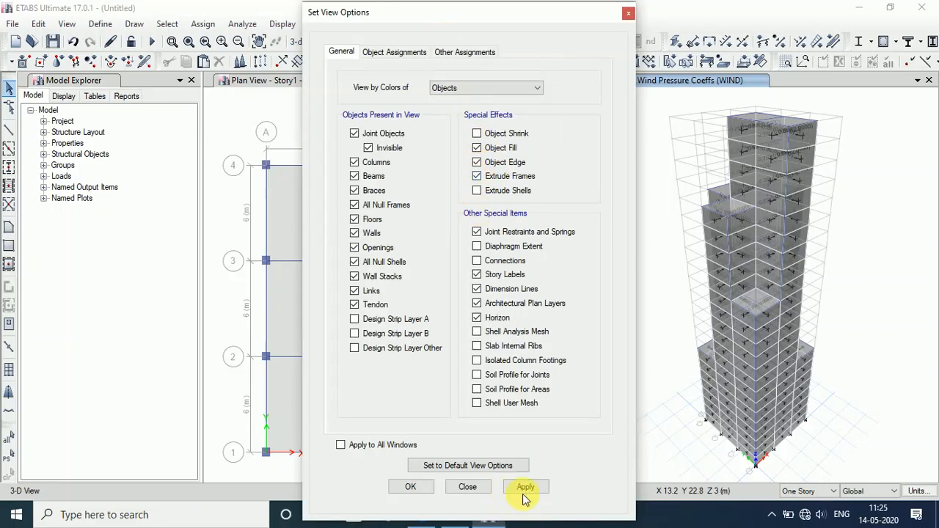
click(472, 459)
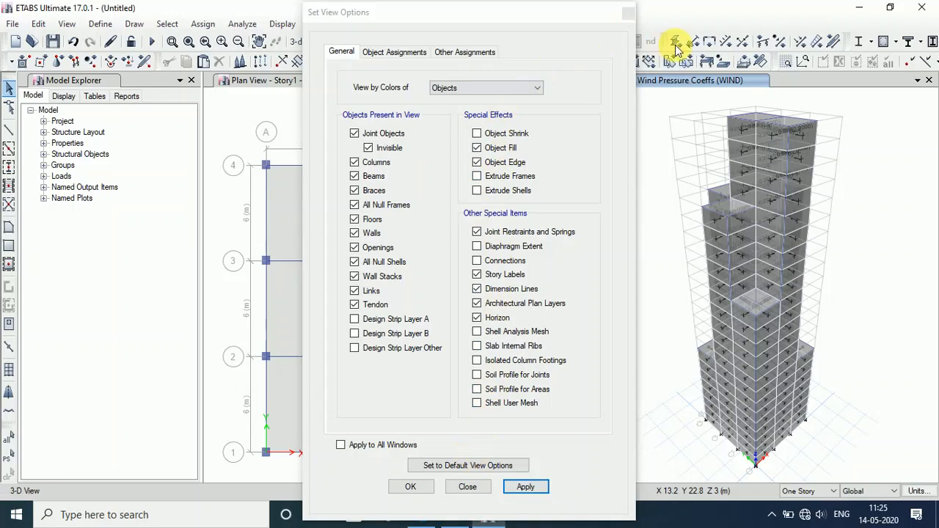
click(518, 495)
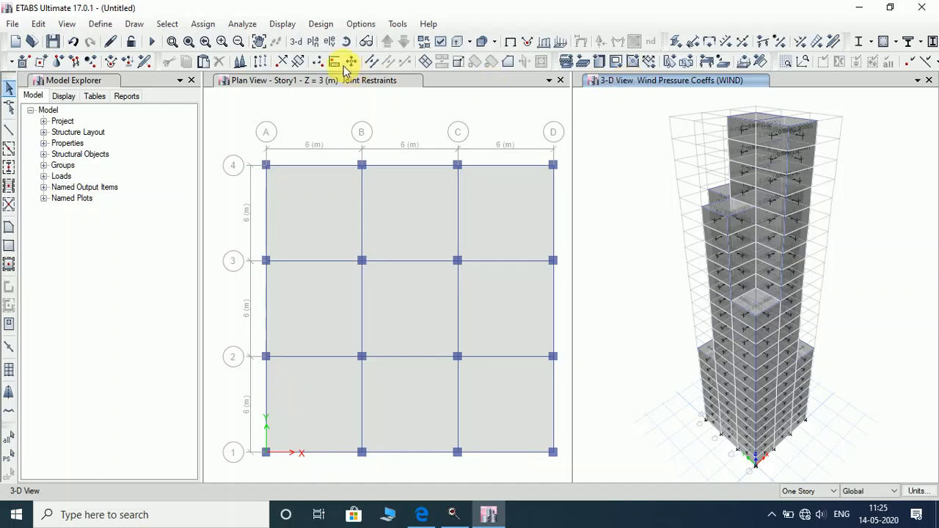
Show the undeformed shape without wind loads, with frames extruded again.
click(286, 25)
click(277, 25)
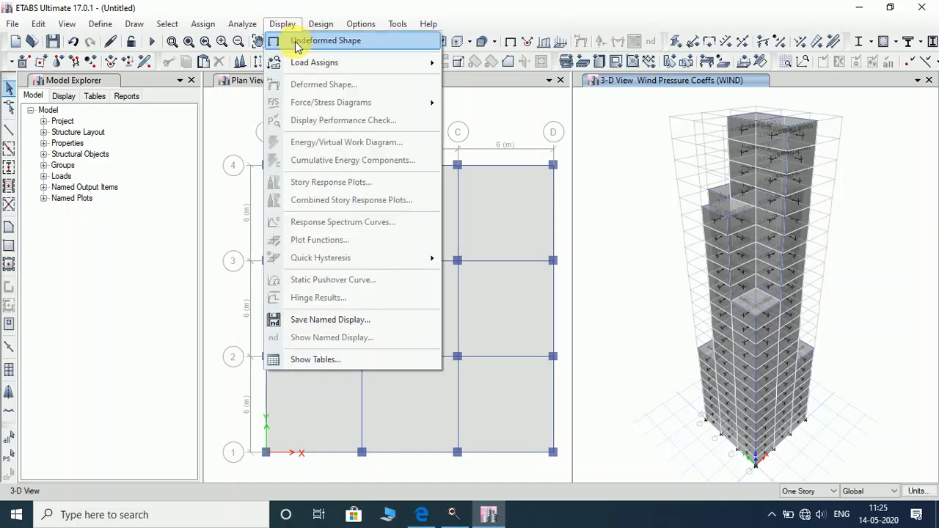
click(295, 41)
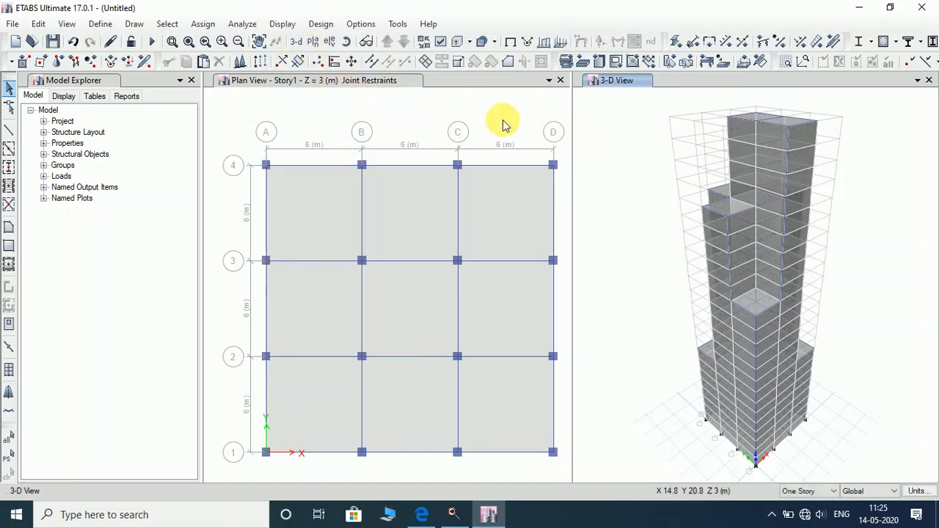
click(440, 44)
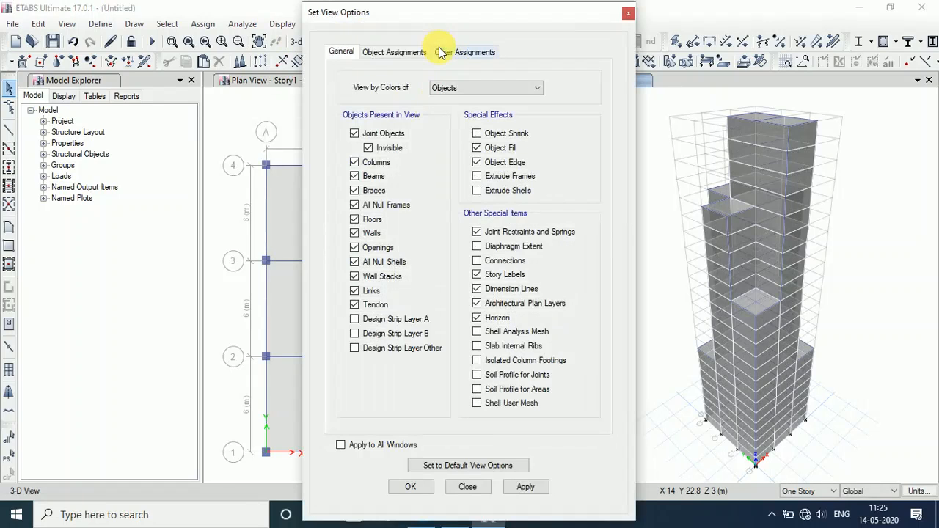
click(475, 150)
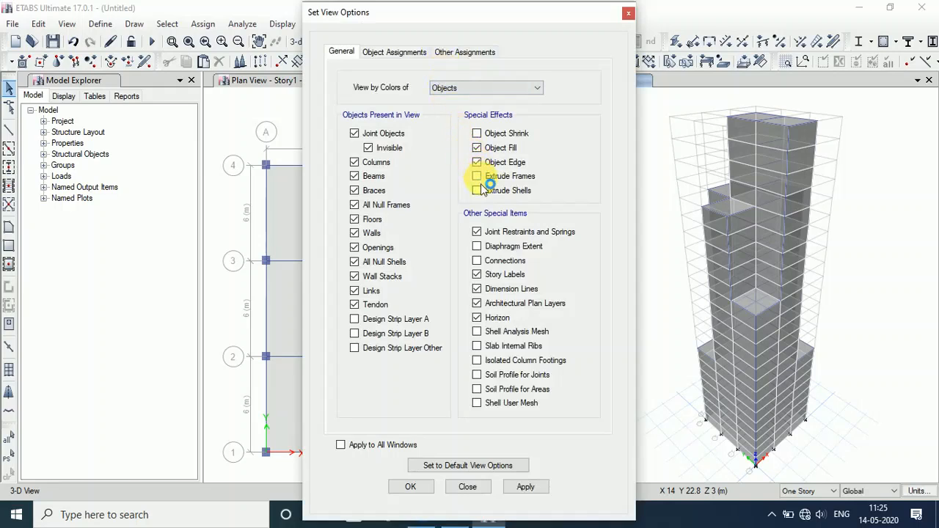
click(480, 181)
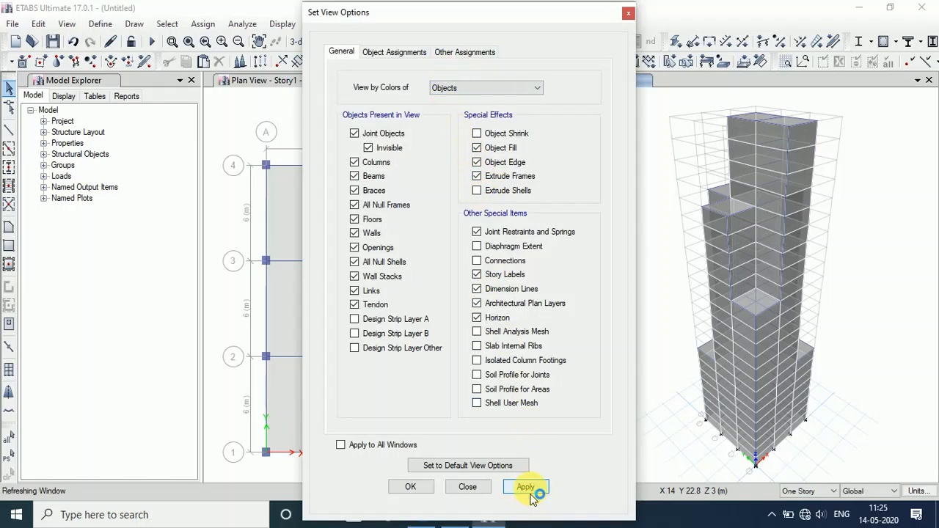
click(411, 489)
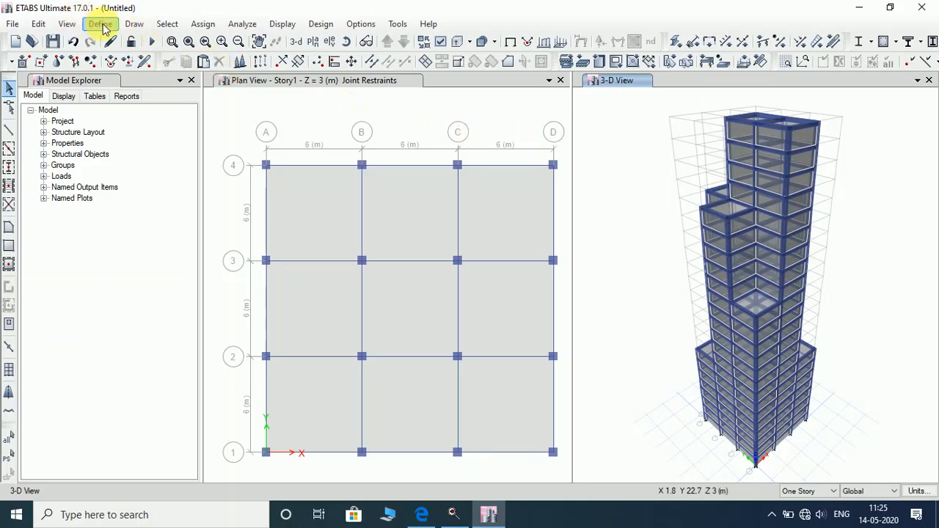
Accept the concrete frame design preferences with IS 456:2000 as the code, and lock the model.
click(321, 27)
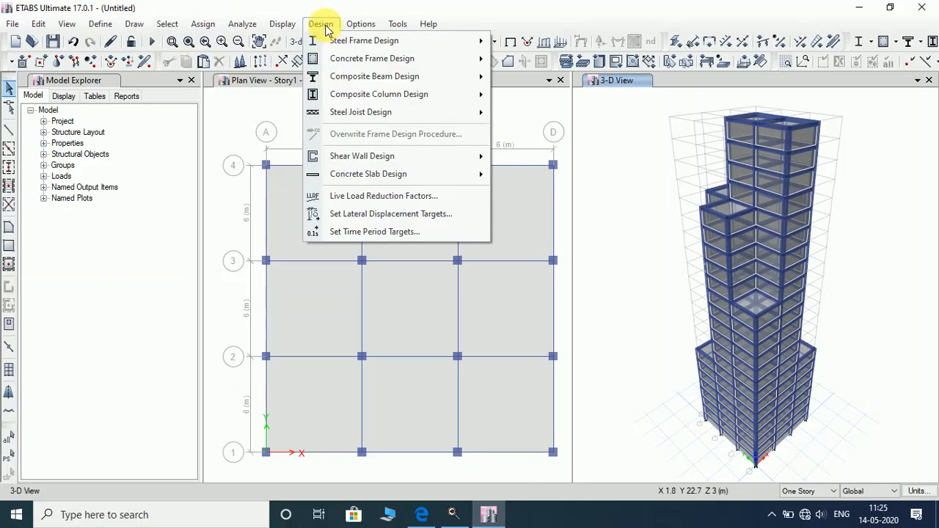
mouse_move(345, 59)
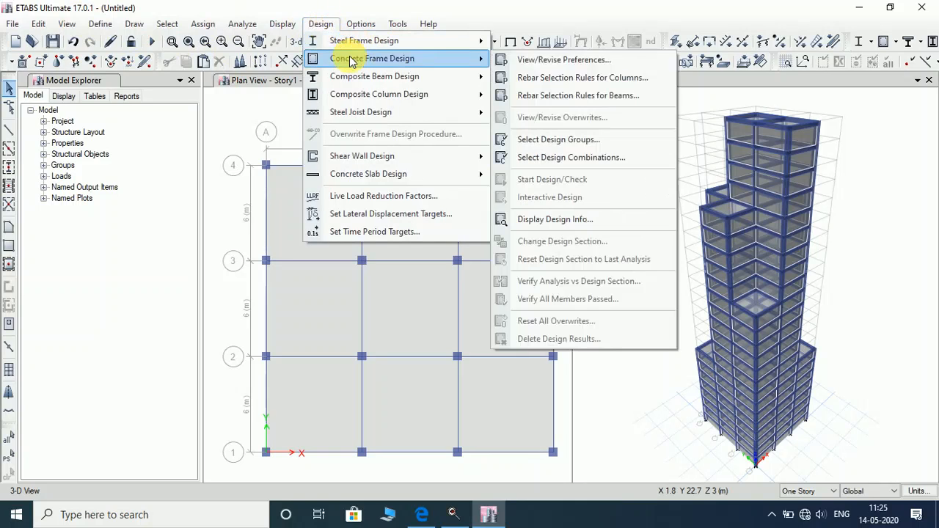
click(534, 60)
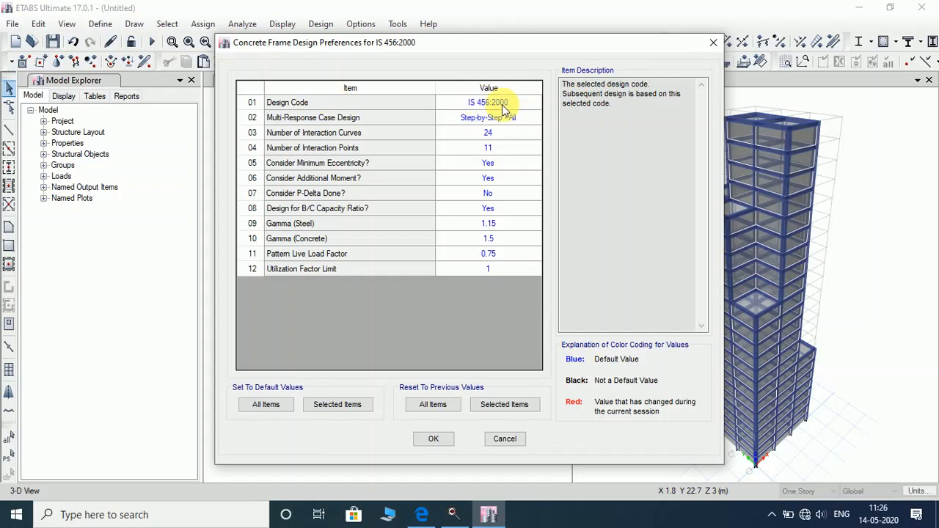
click(434, 440)
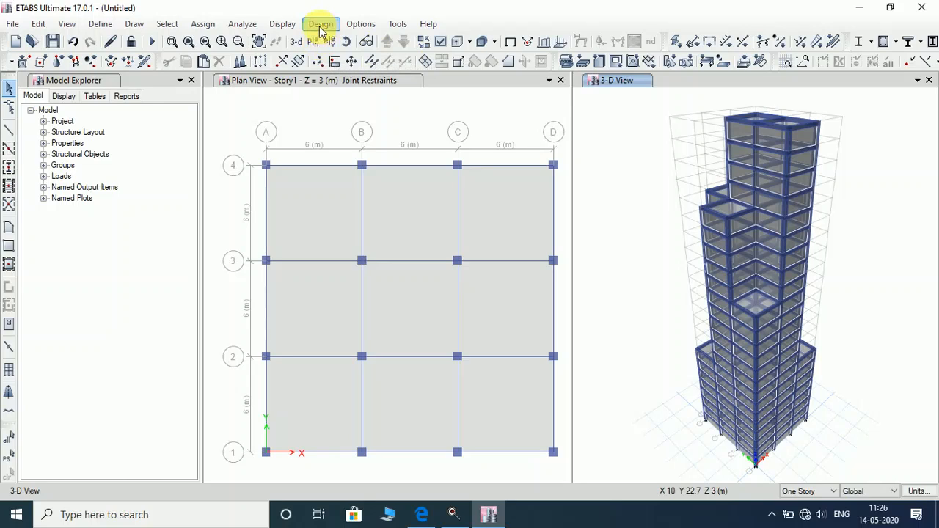
click(134, 43)
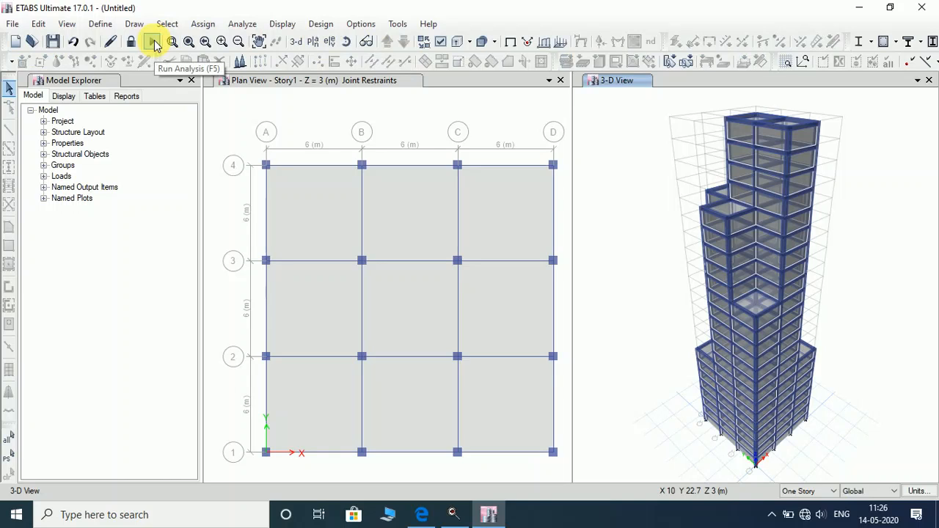
Start the analysis and save the model as 'SKIFY LABS 14-05-2020' in the MYSORE folder.
click(154, 44)
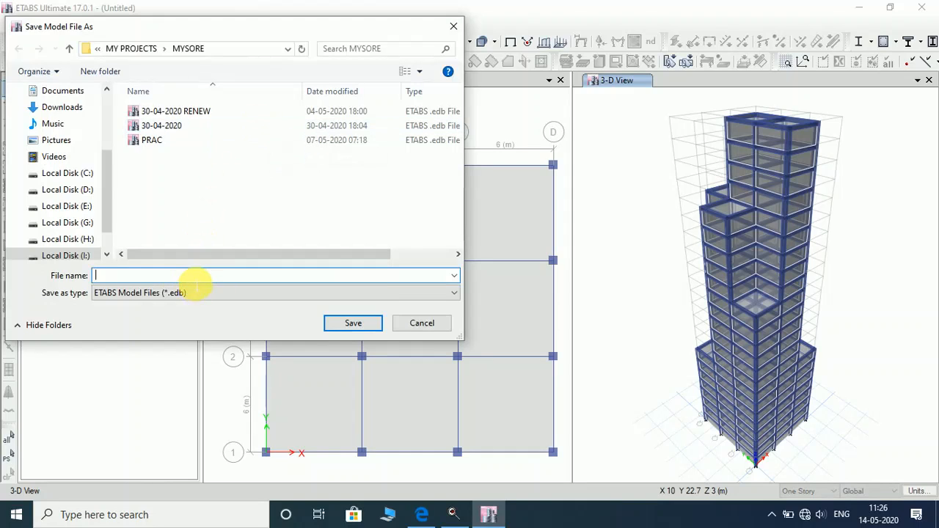
text(KI)
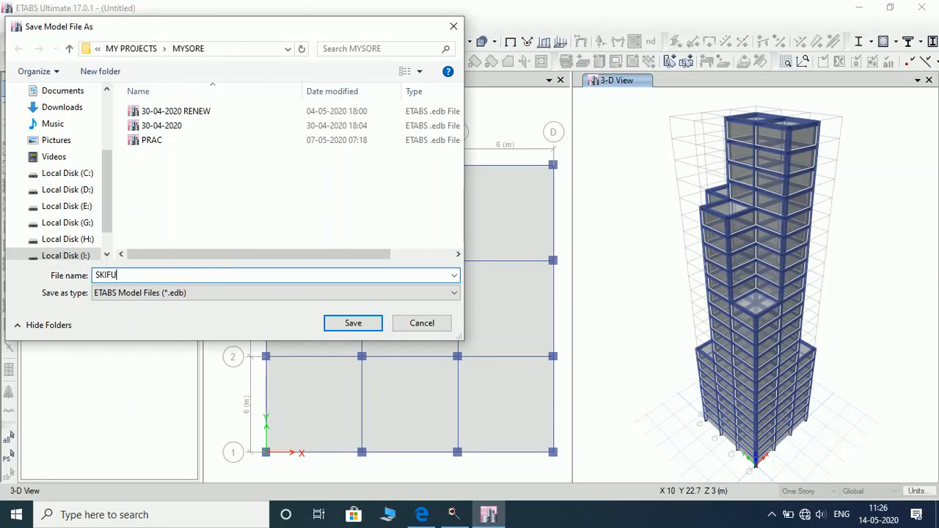
text(FU)
key(BackSpace)
text(YM)
key(BackSpace)
text(LABS )
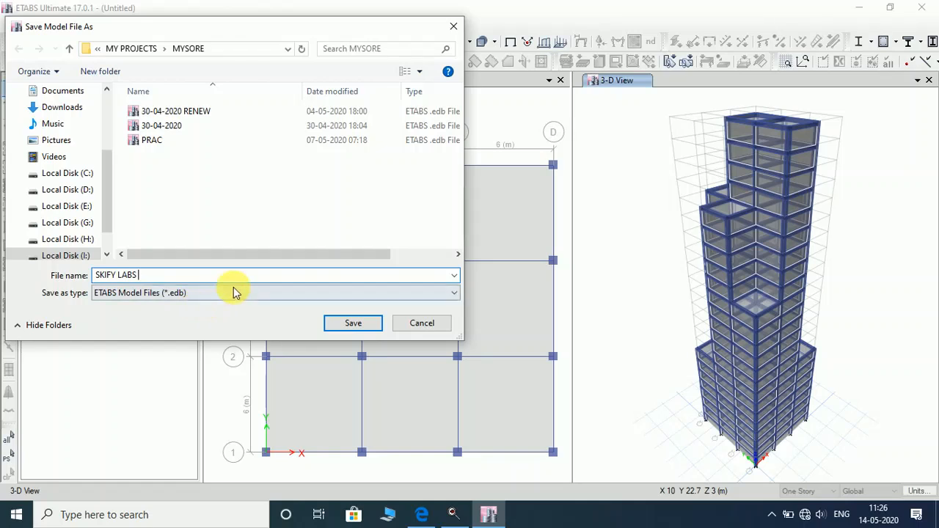
text(14-05-2020)
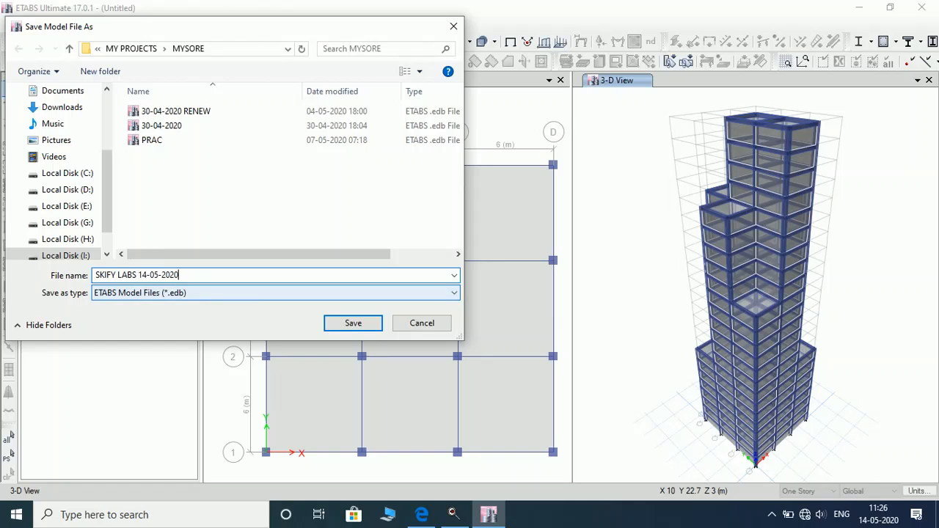
click(353, 323)
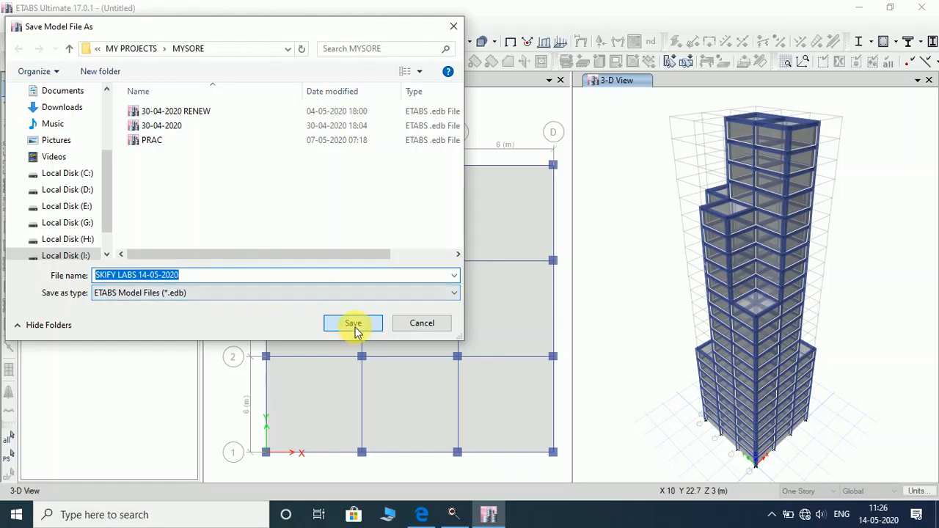
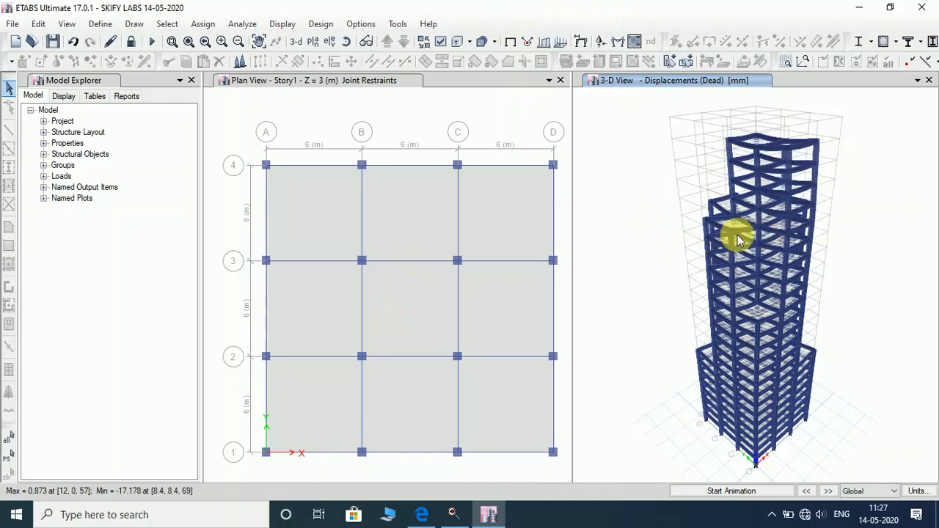
Turn off Extrude Frames in the display options and start animating the dead-load displacement.
mouse_move(759, 171)
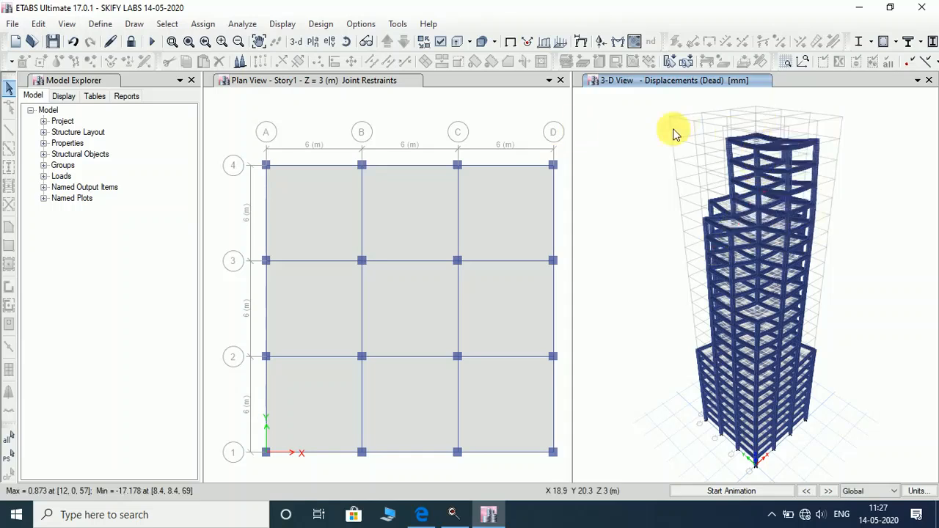
mouse_move(750, 210)
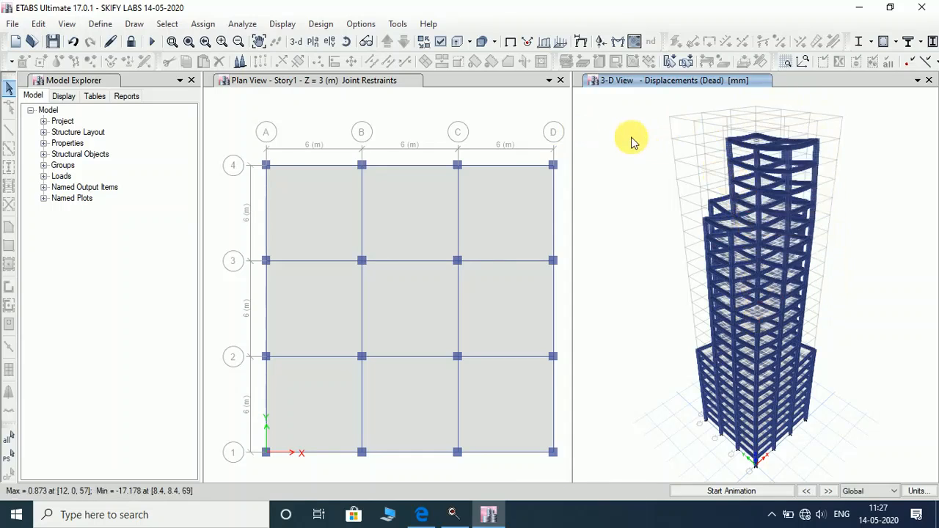
click(446, 43)
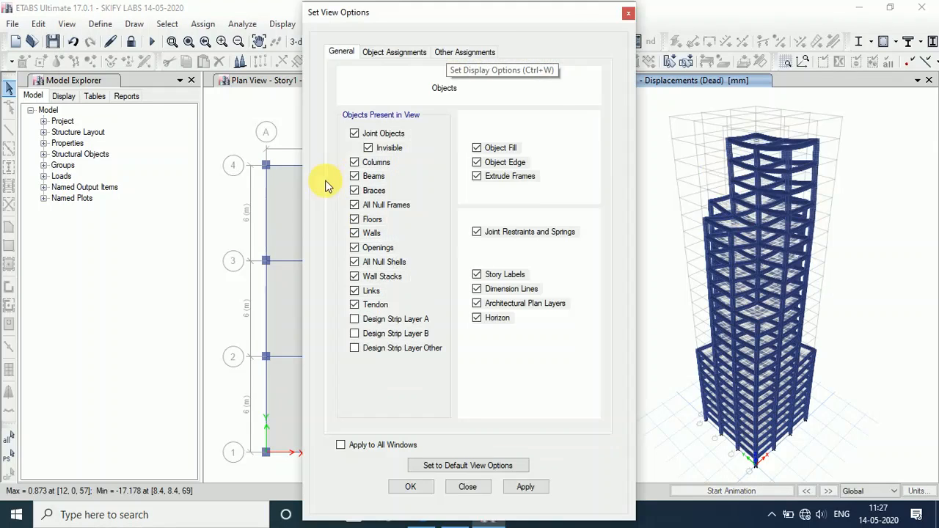
click(517, 180)
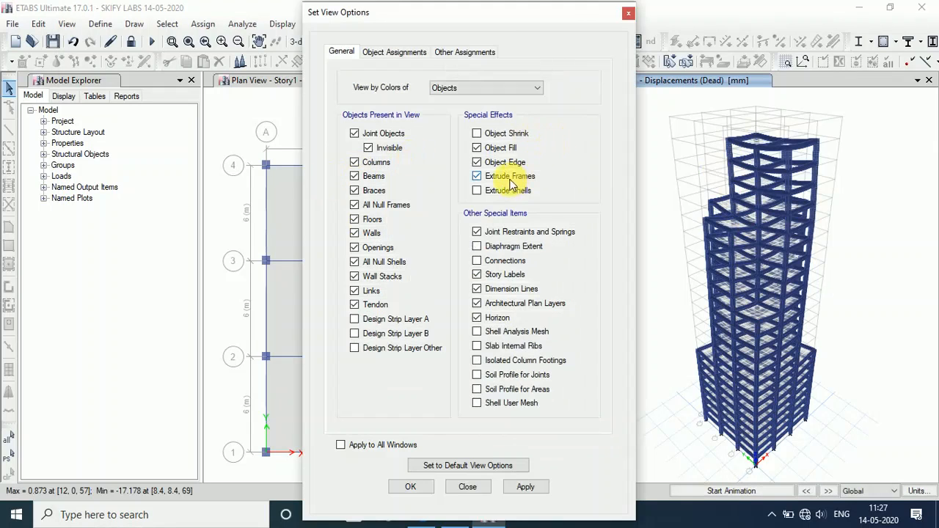
click(525, 487)
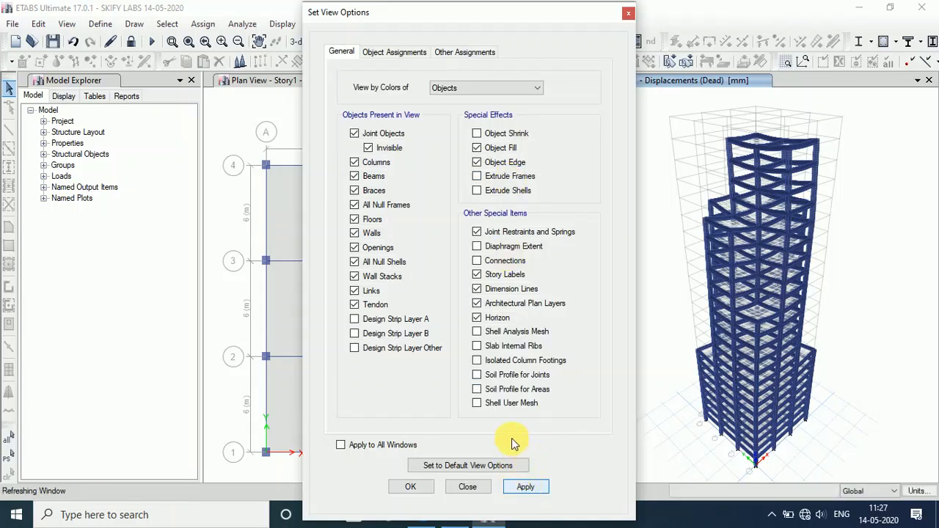
click(422, 490)
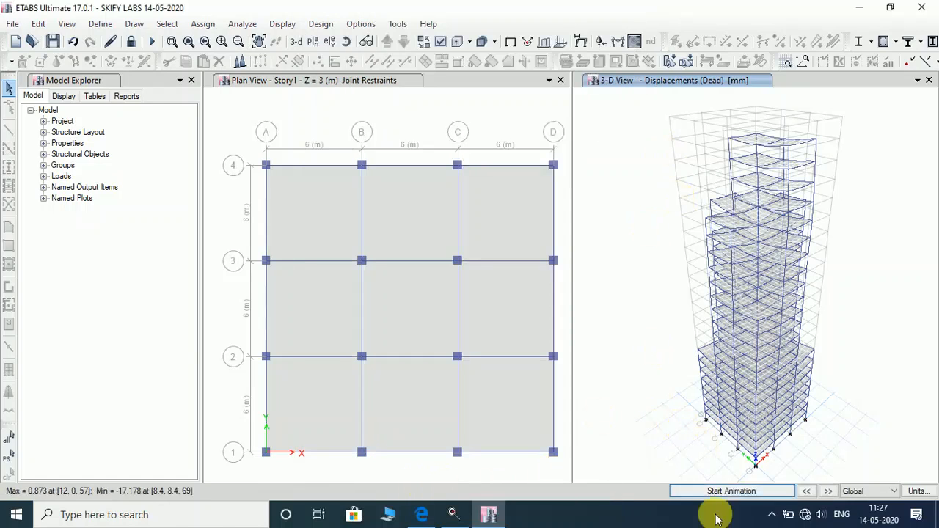
click(712, 491)
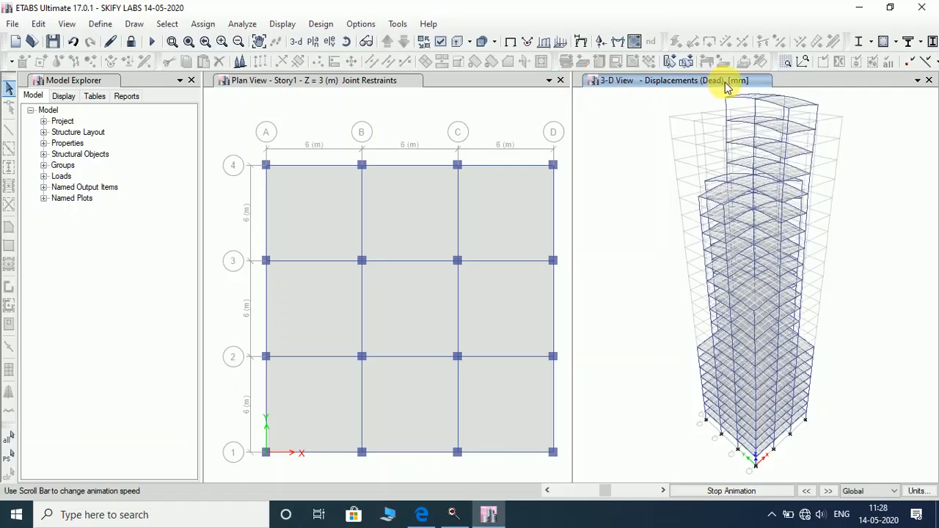
Stop the animation, leaving the static dead-load deformed shape (Max 0.873, Min -17.178 mm).
click(732, 491)
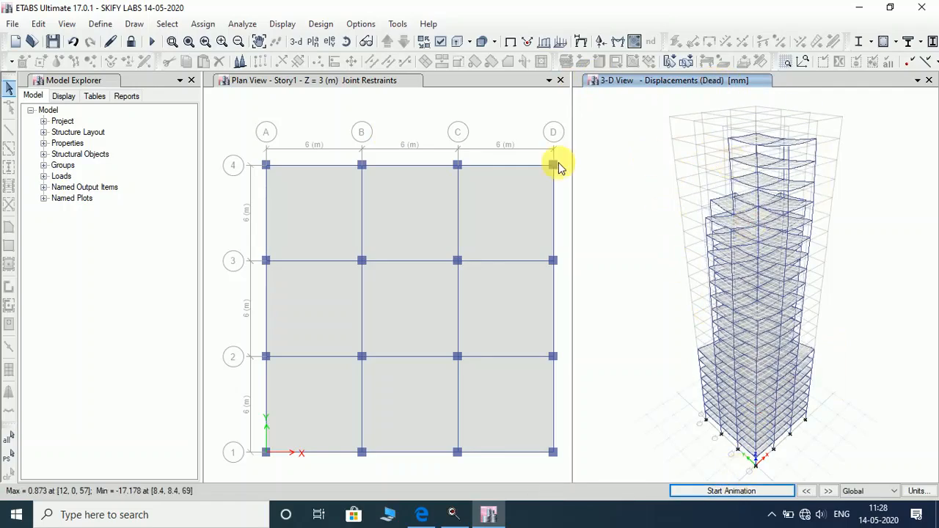
Start the concrete frame design check, which flags 705 frames with differing analysis and design sections.
click(324, 25)
mouse_move(371, 60)
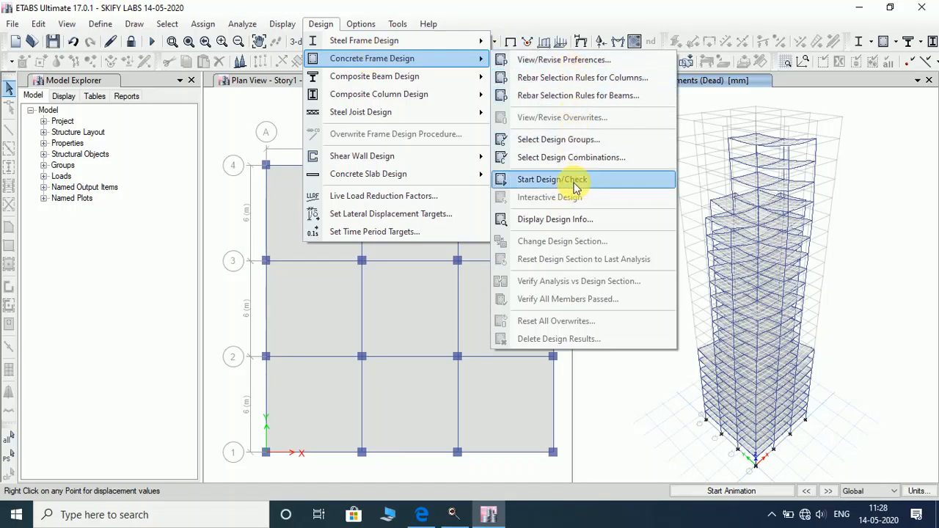
click(552, 180)
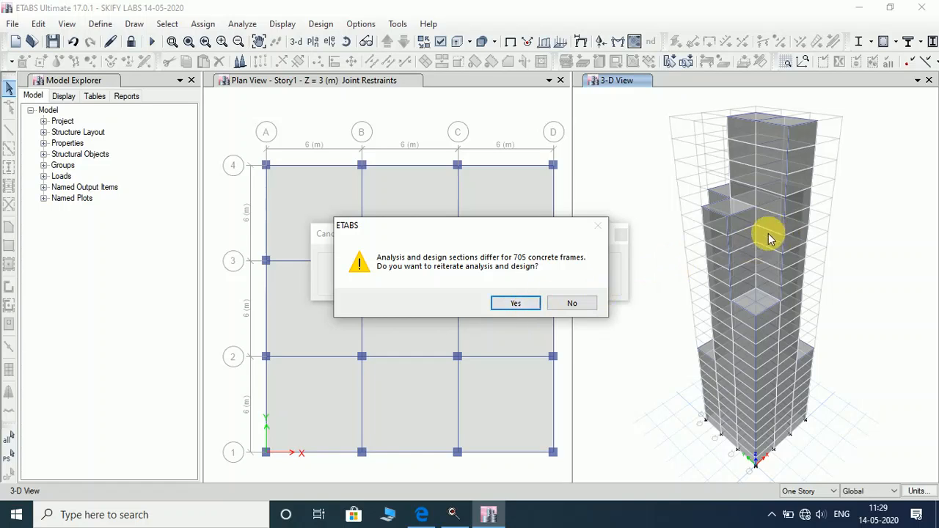
Accept reiterating analysis and design with updated sections, twice.
click(513, 304)
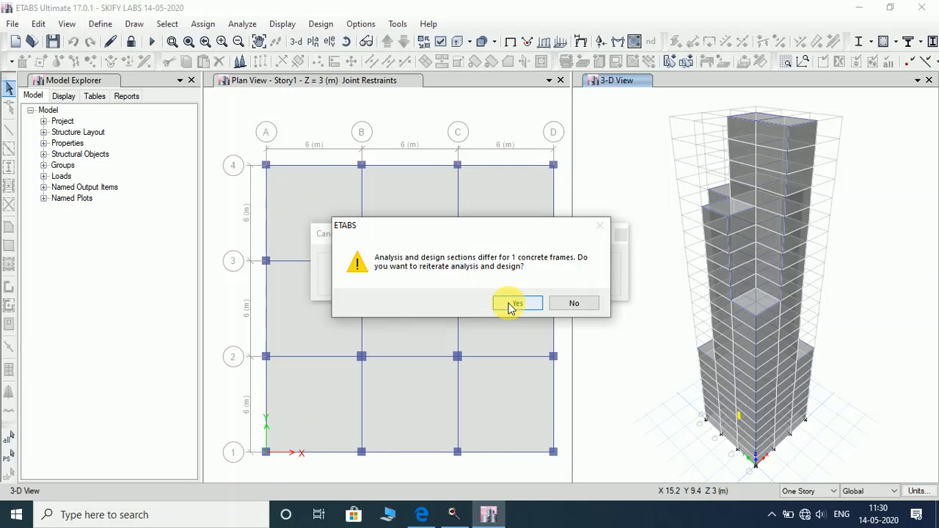
click(511, 305)
Accept one final reiteration so the design completes with IS 456:2000 longitudinal reinforcing results.
click(514, 304)
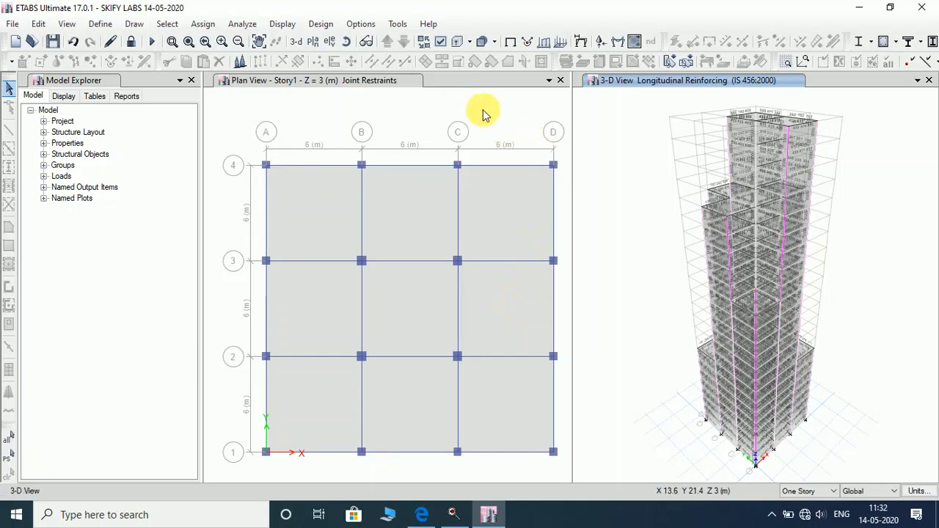
Verify that all concrete members passed the design check and dismiss the confirmation message.
click(322, 25)
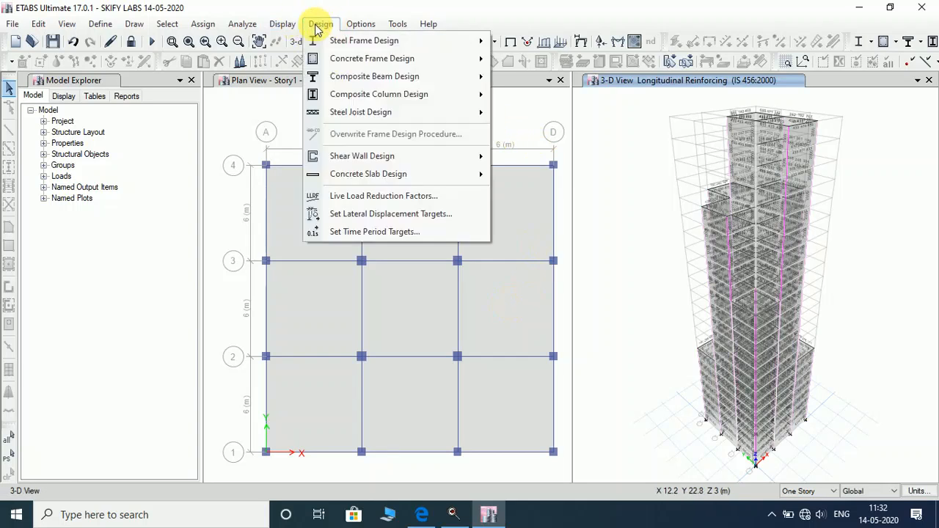
mouse_move(367, 59)
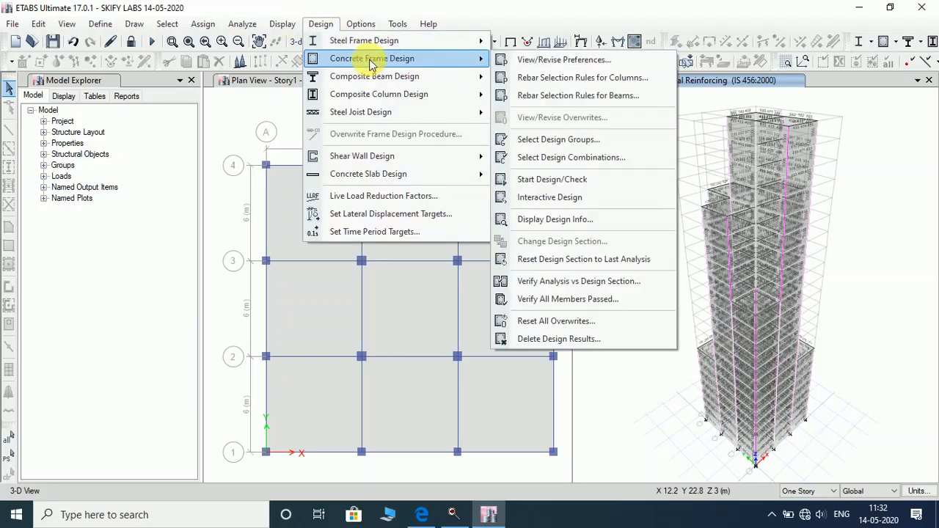
click(592, 301)
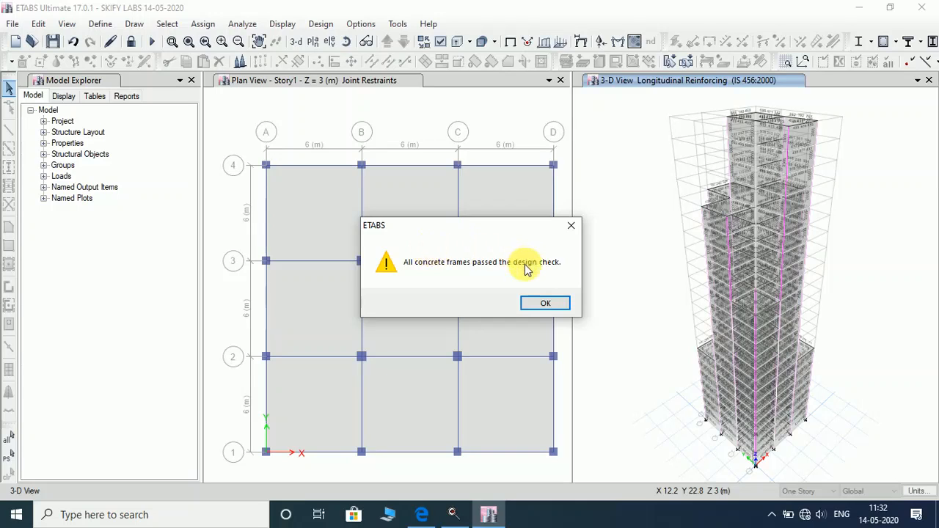
click(530, 305)
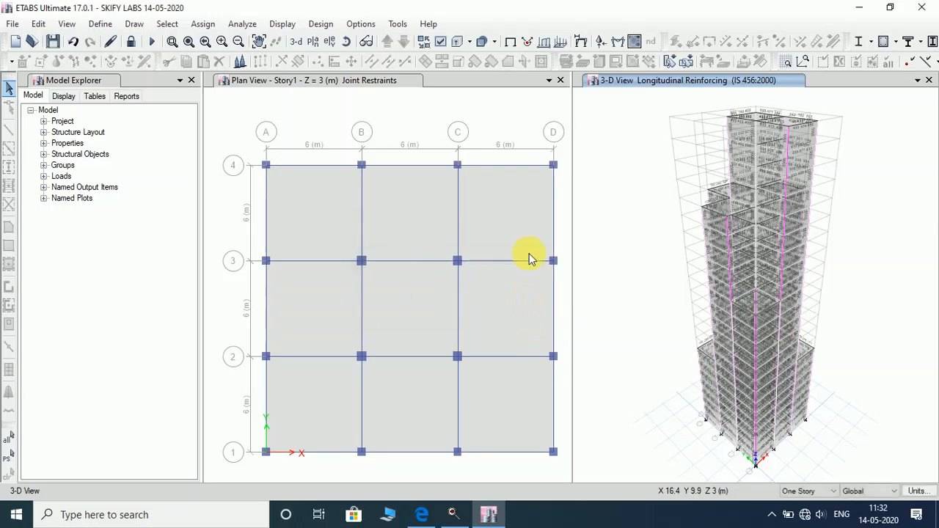
Display the WIND load case deformed shape at step number 1.
click(284, 27)
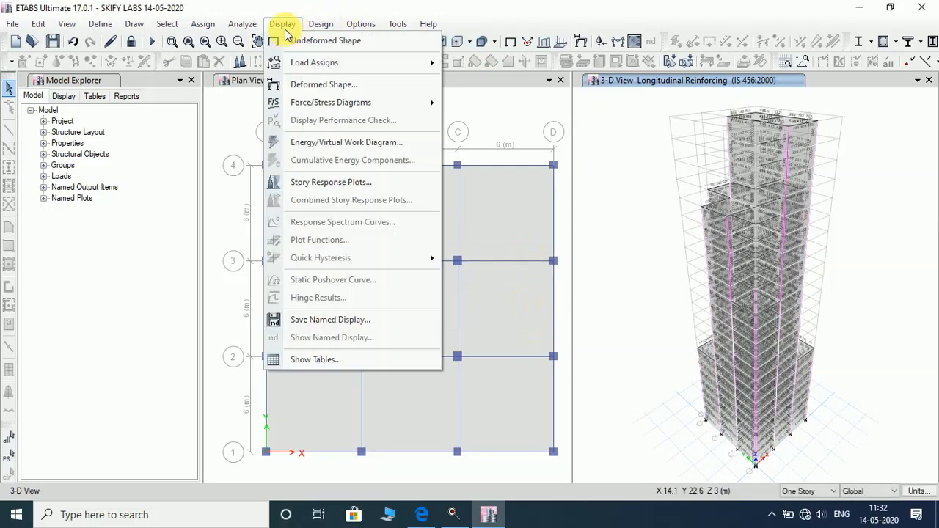
click(334, 88)
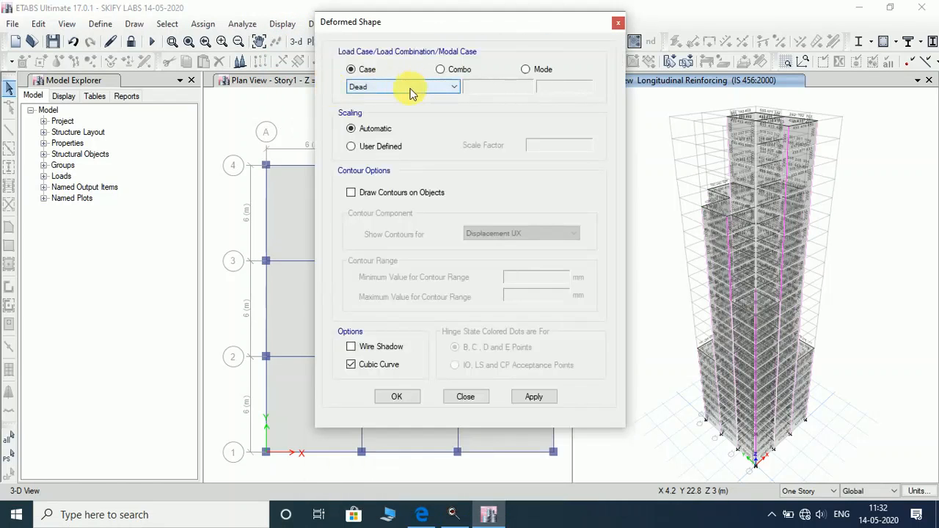
click(391, 90)
click(394, 116)
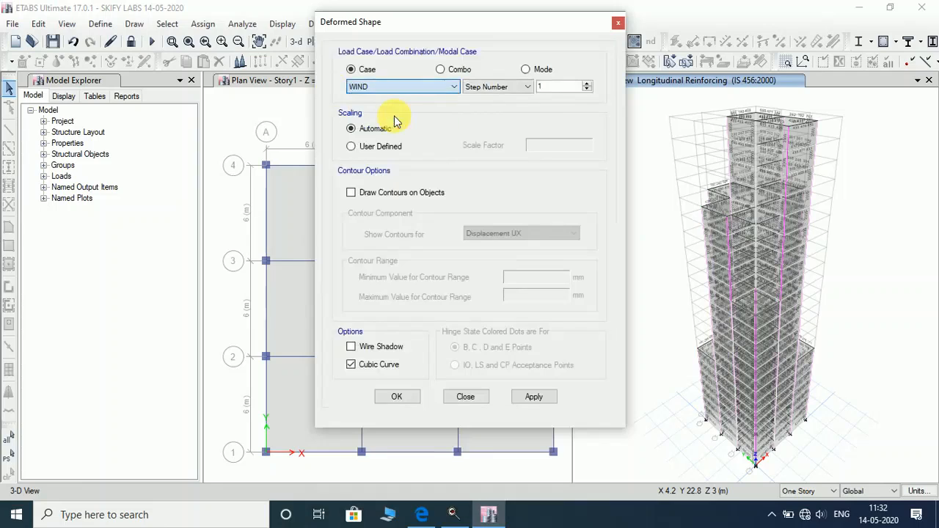
click(587, 86)
click(587, 90)
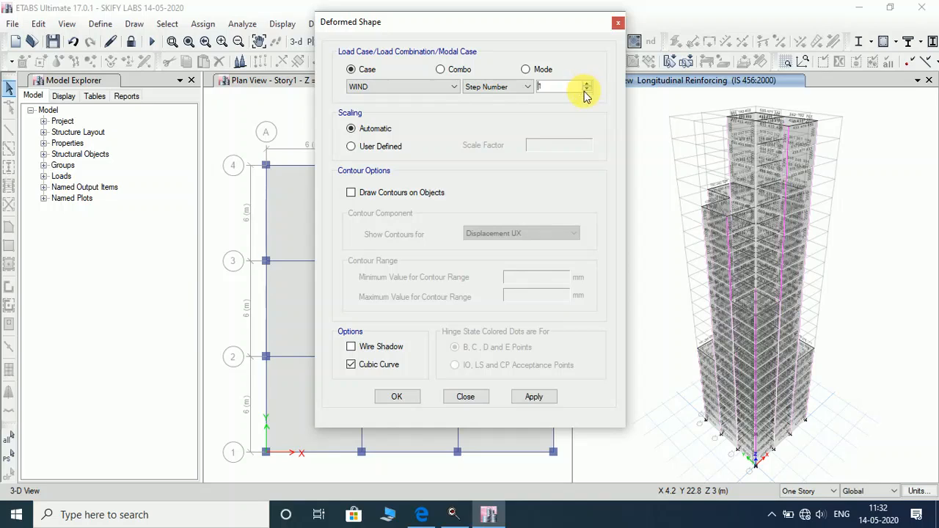
click(541, 400)
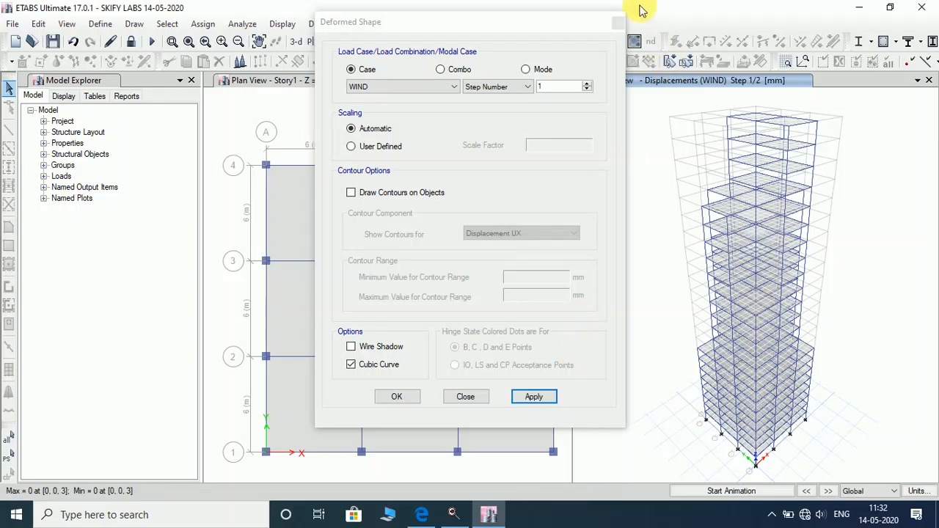
Advance the WIND deformed shape to step 2 and start animating it.
drag(356, 21, 175, 22)
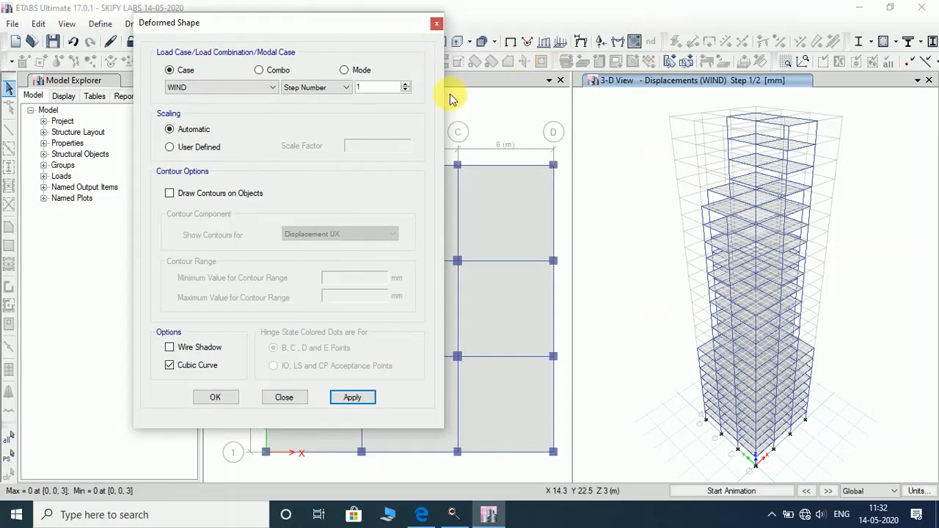
click(405, 85)
click(360, 401)
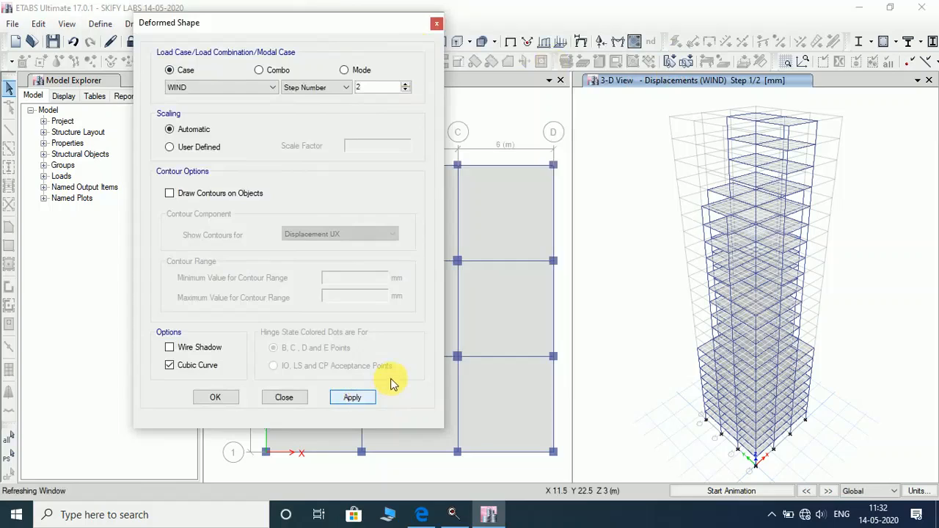
click(740, 493)
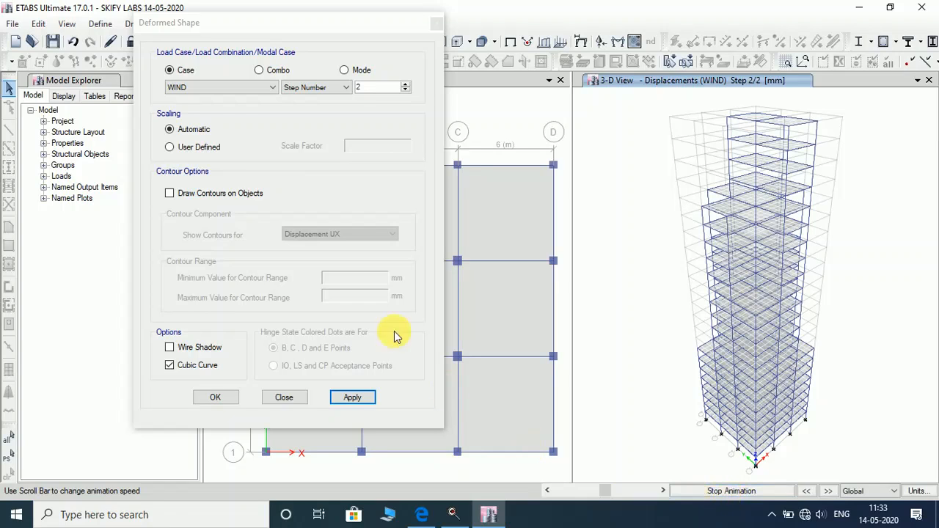
Draw Displacement UZ contours on the tower with automatic scaling and read displacements at two joints.
click(174, 152)
click(174, 149)
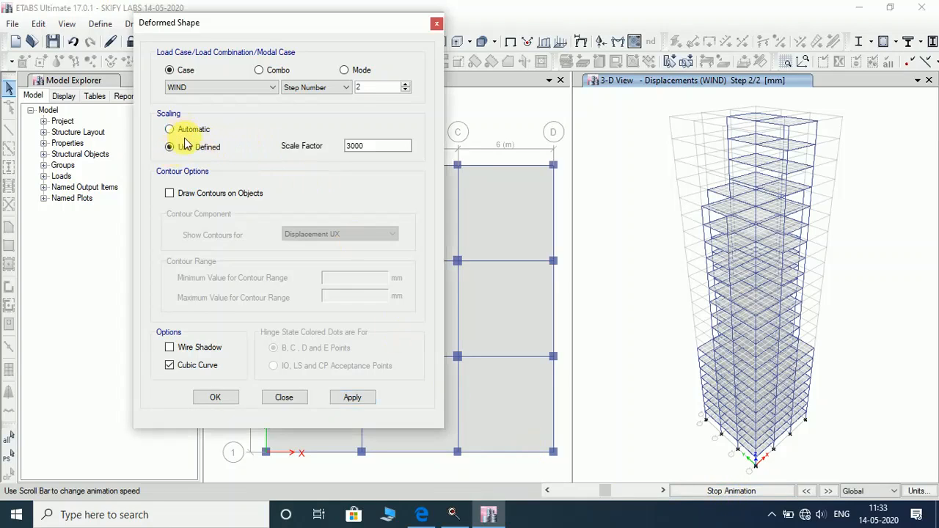
click(185, 129)
click(196, 195)
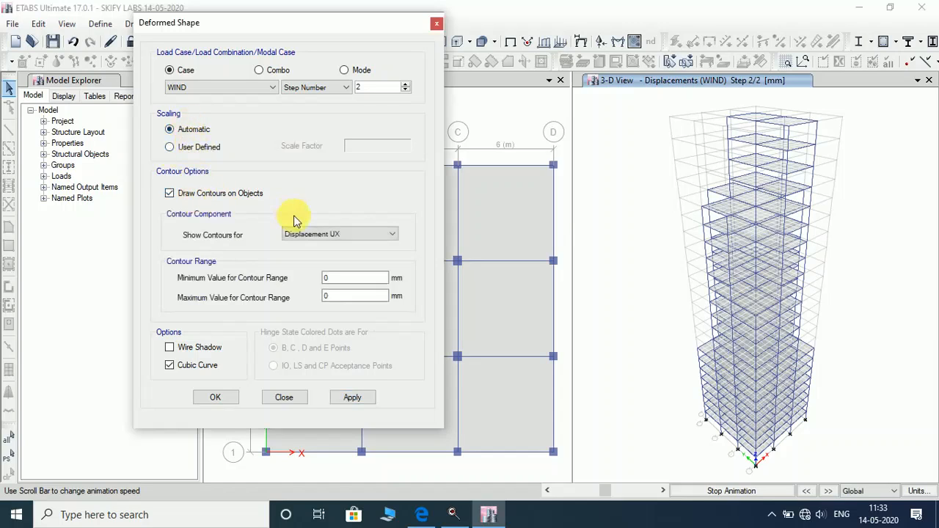
click(304, 234)
click(323, 269)
click(365, 400)
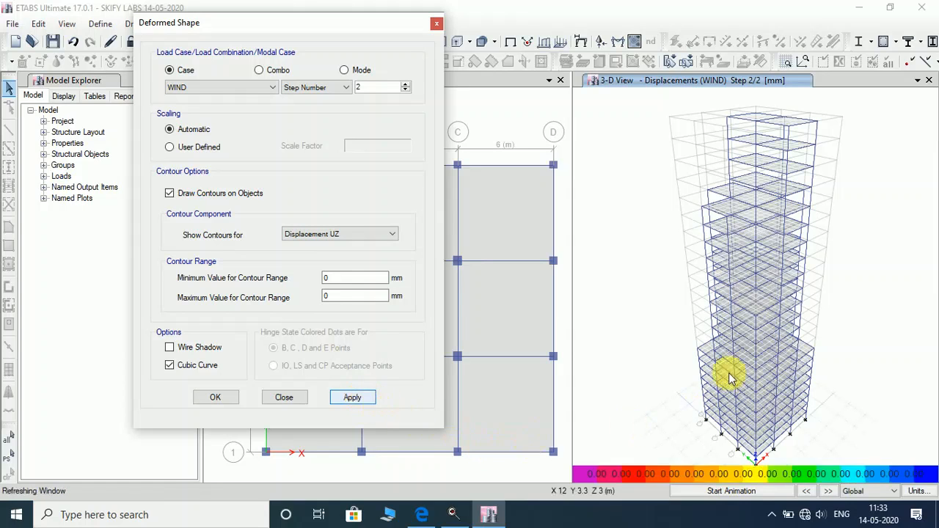
right_click(712, 335)
right_click(744, 217)
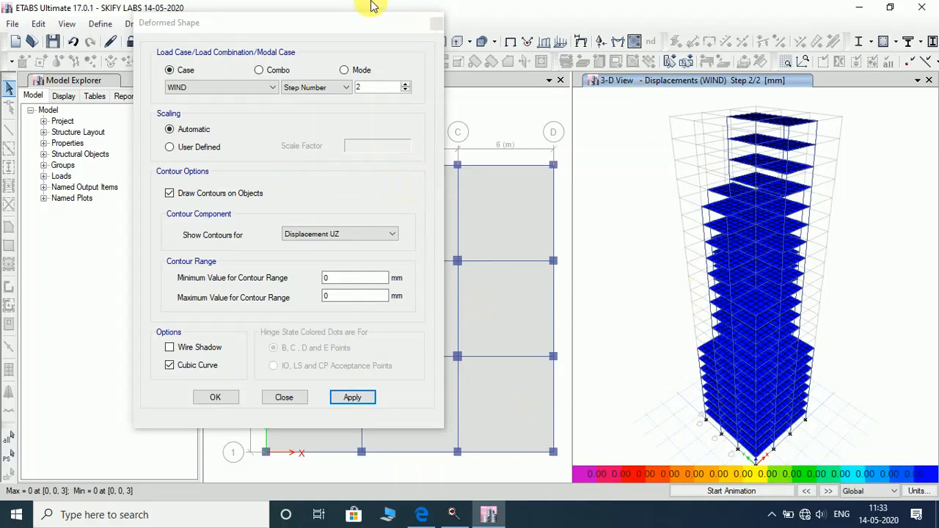
Close the deformed shape settings and return the view to the undeformed shape.
click(436, 22)
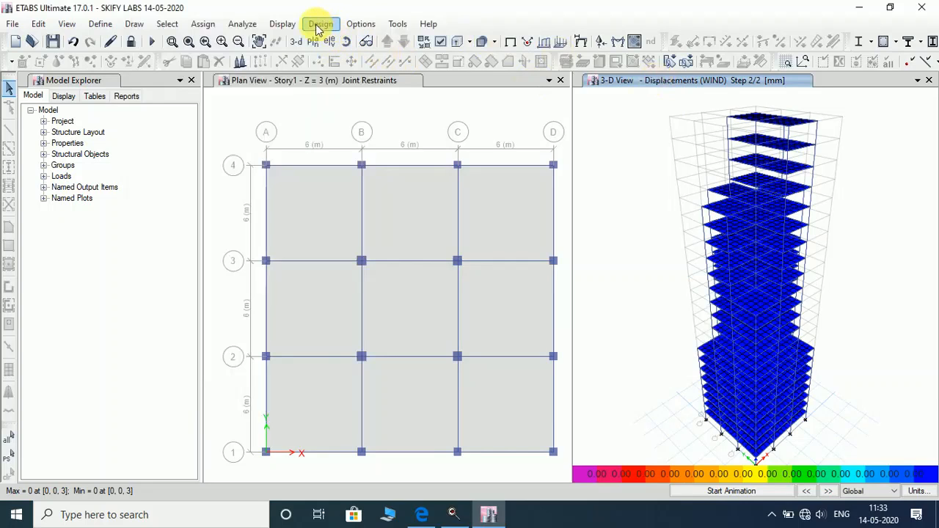
click(284, 25)
click(308, 39)
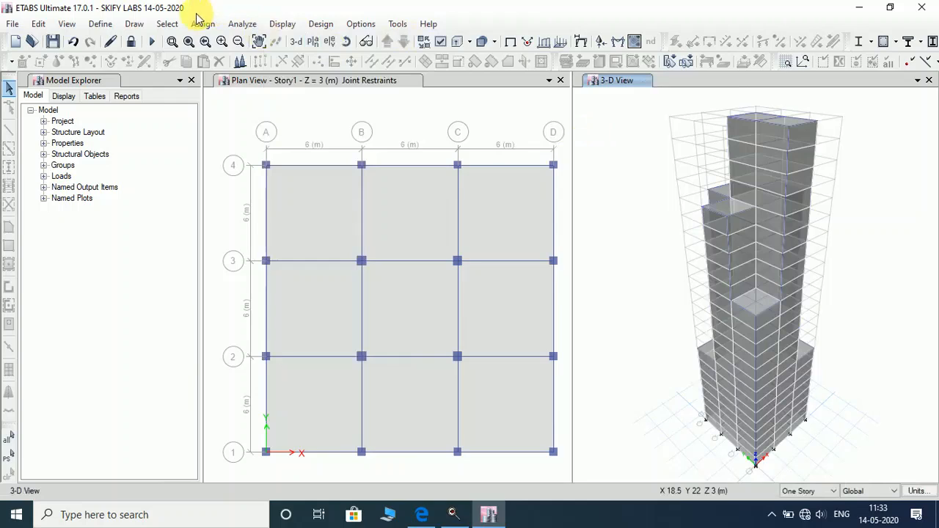
Plot the Dead-case Shear 2-2 frame force diagram, then switch it to Moment 3-3.
click(100, 24)
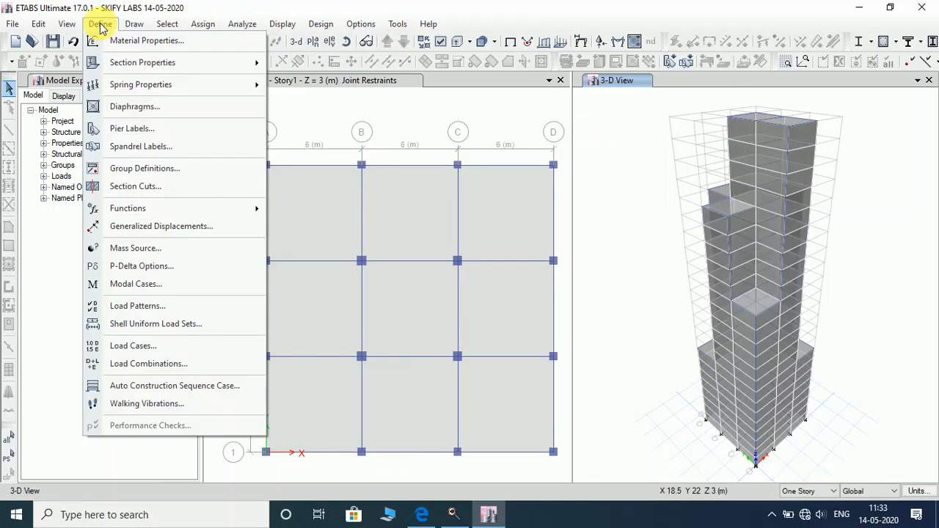
click(280, 24)
click(284, 24)
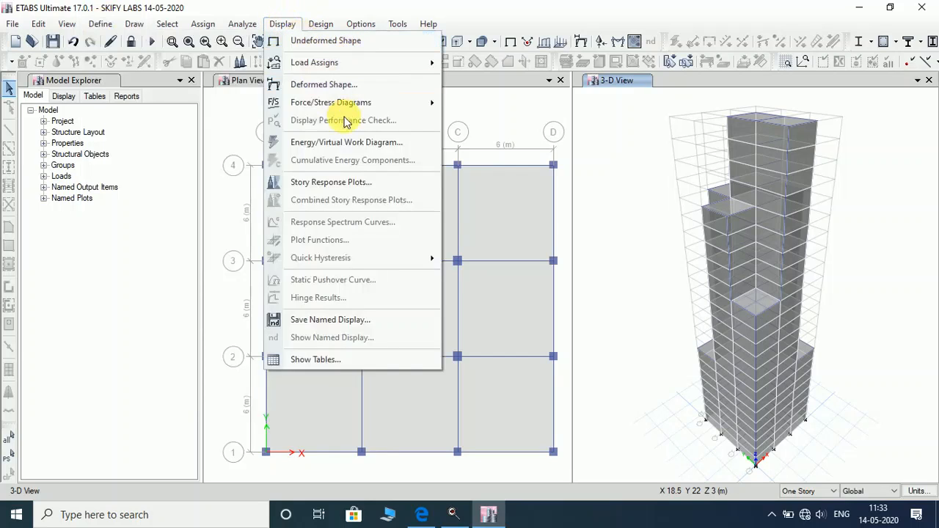
mouse_move(345, 102)
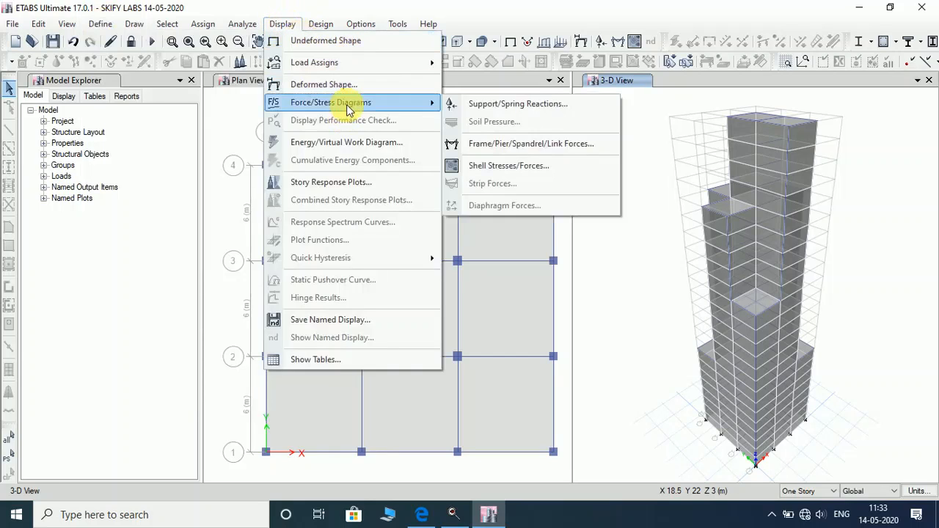
click(475, 144)
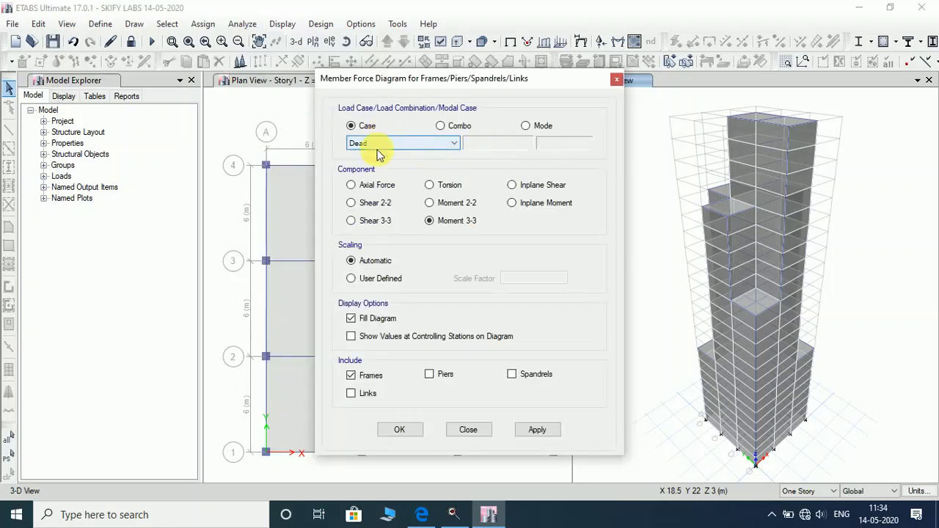
click(362, 204)
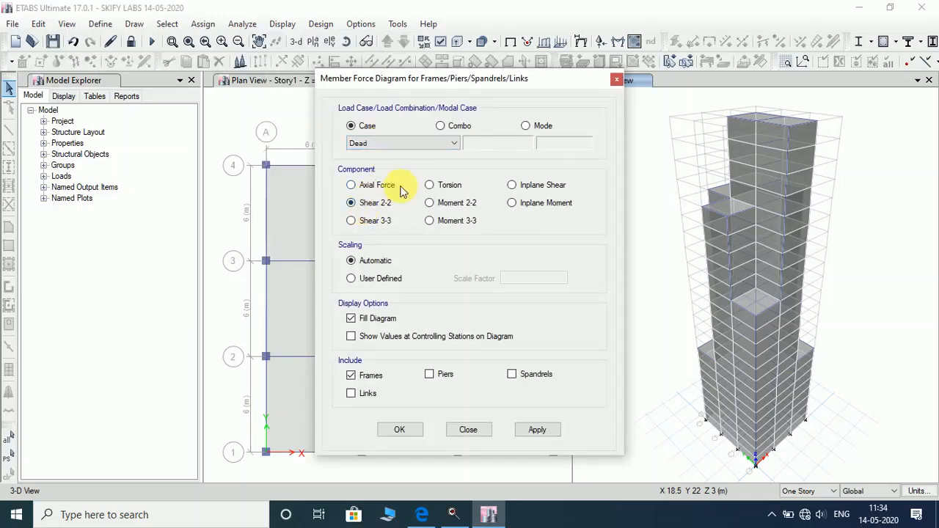
drag(450, 87, 278, 50)
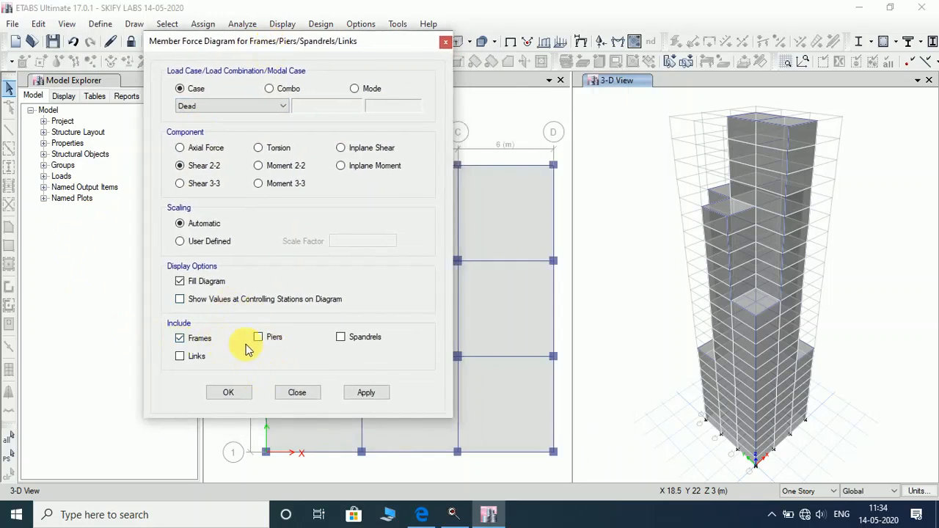
click(365, 394)
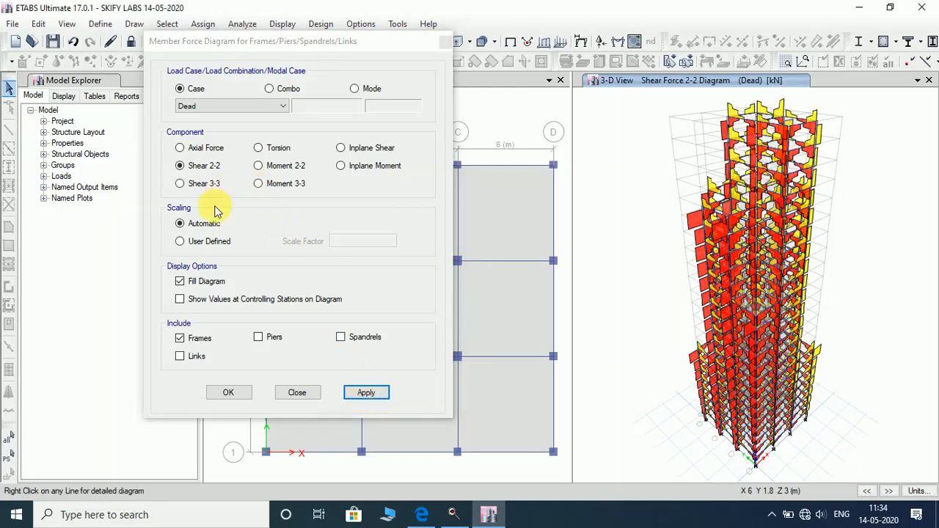
click(282, 183)
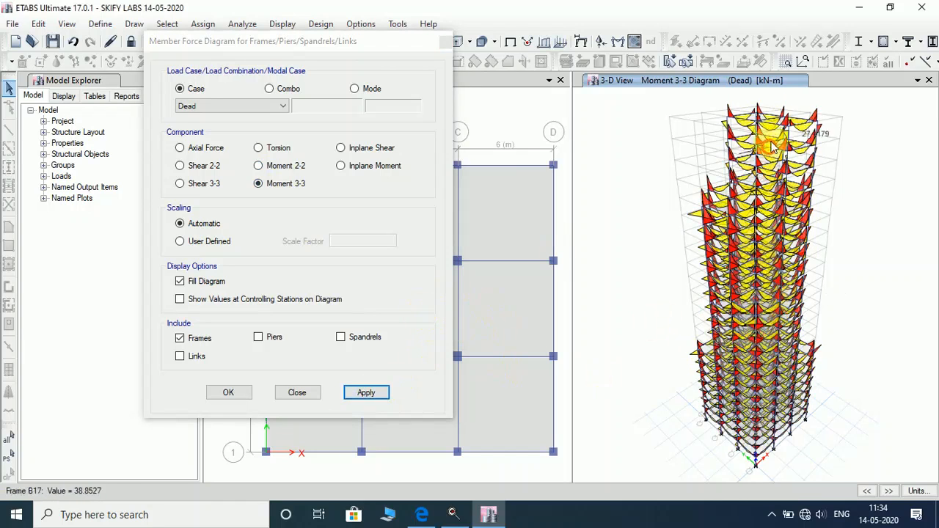
click(229, 395)
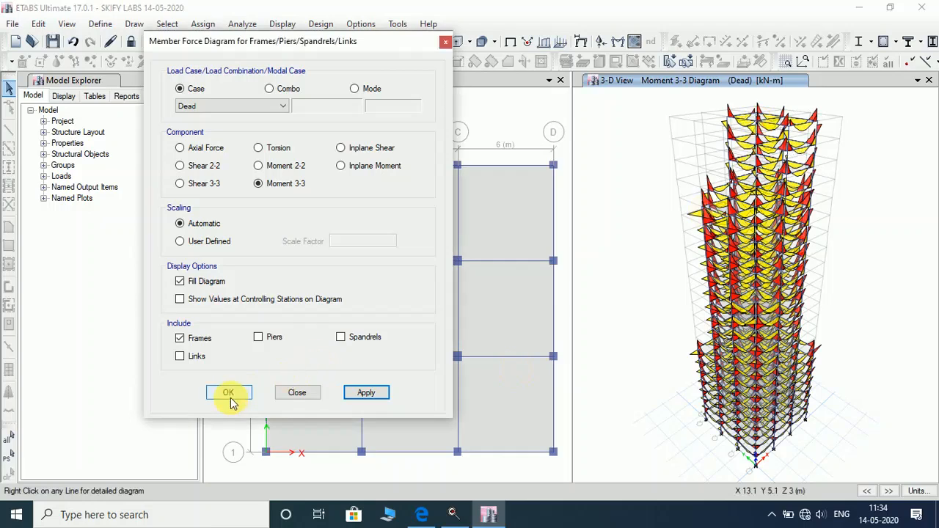